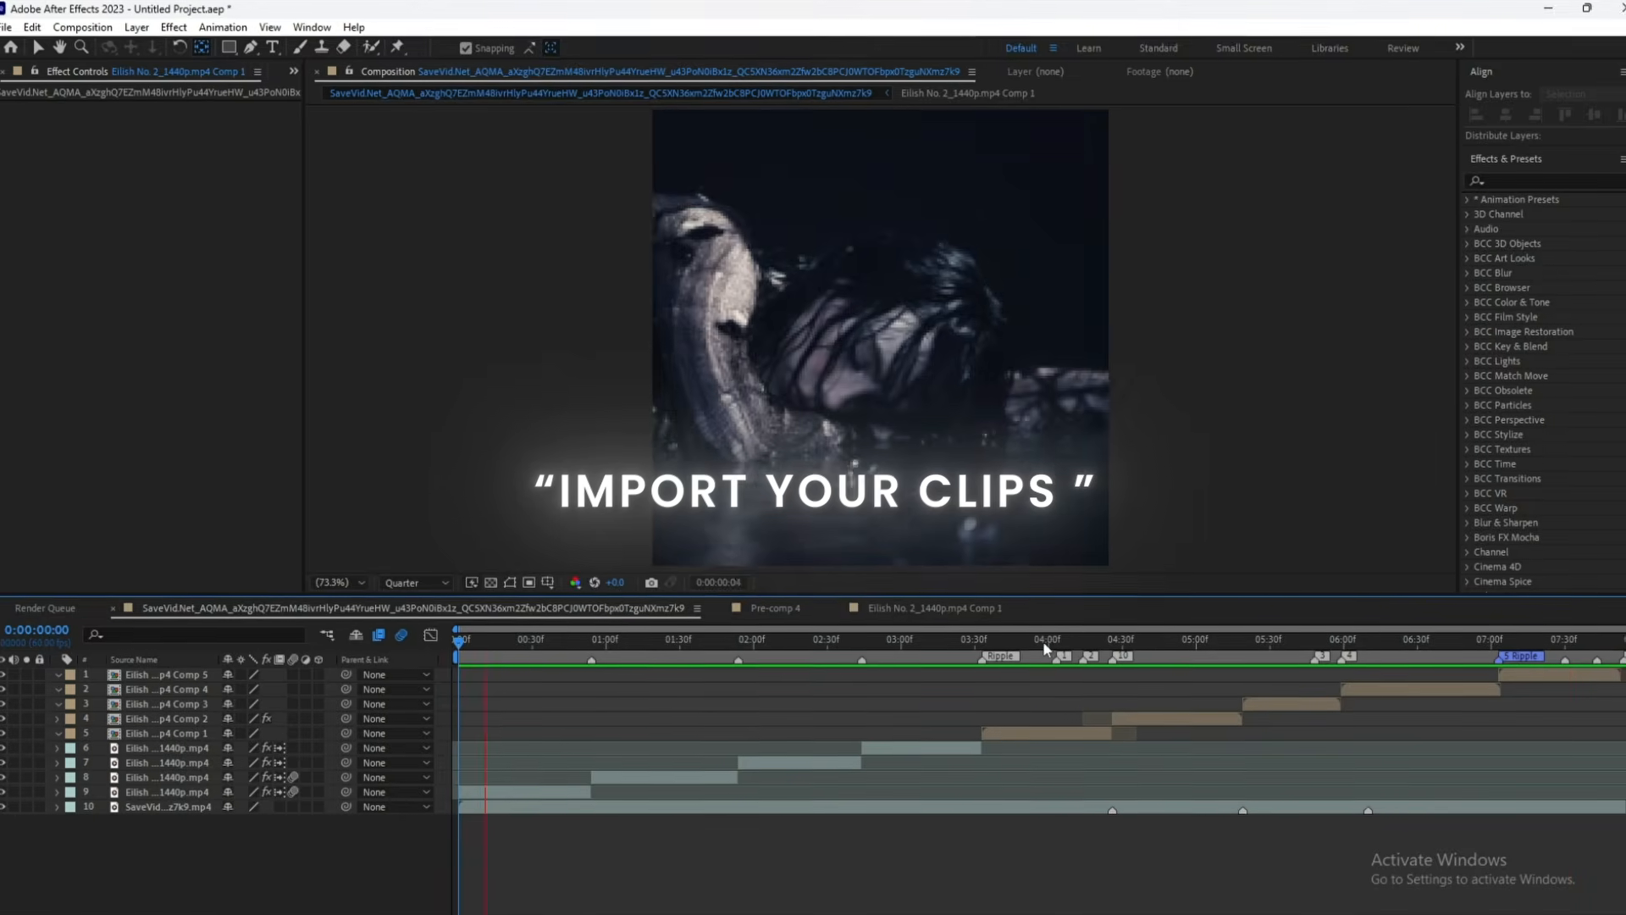
- Open the Comp 1 precomp, examine and play back its Time Remap curve, and return to the main composition
double_click(1028, 735)
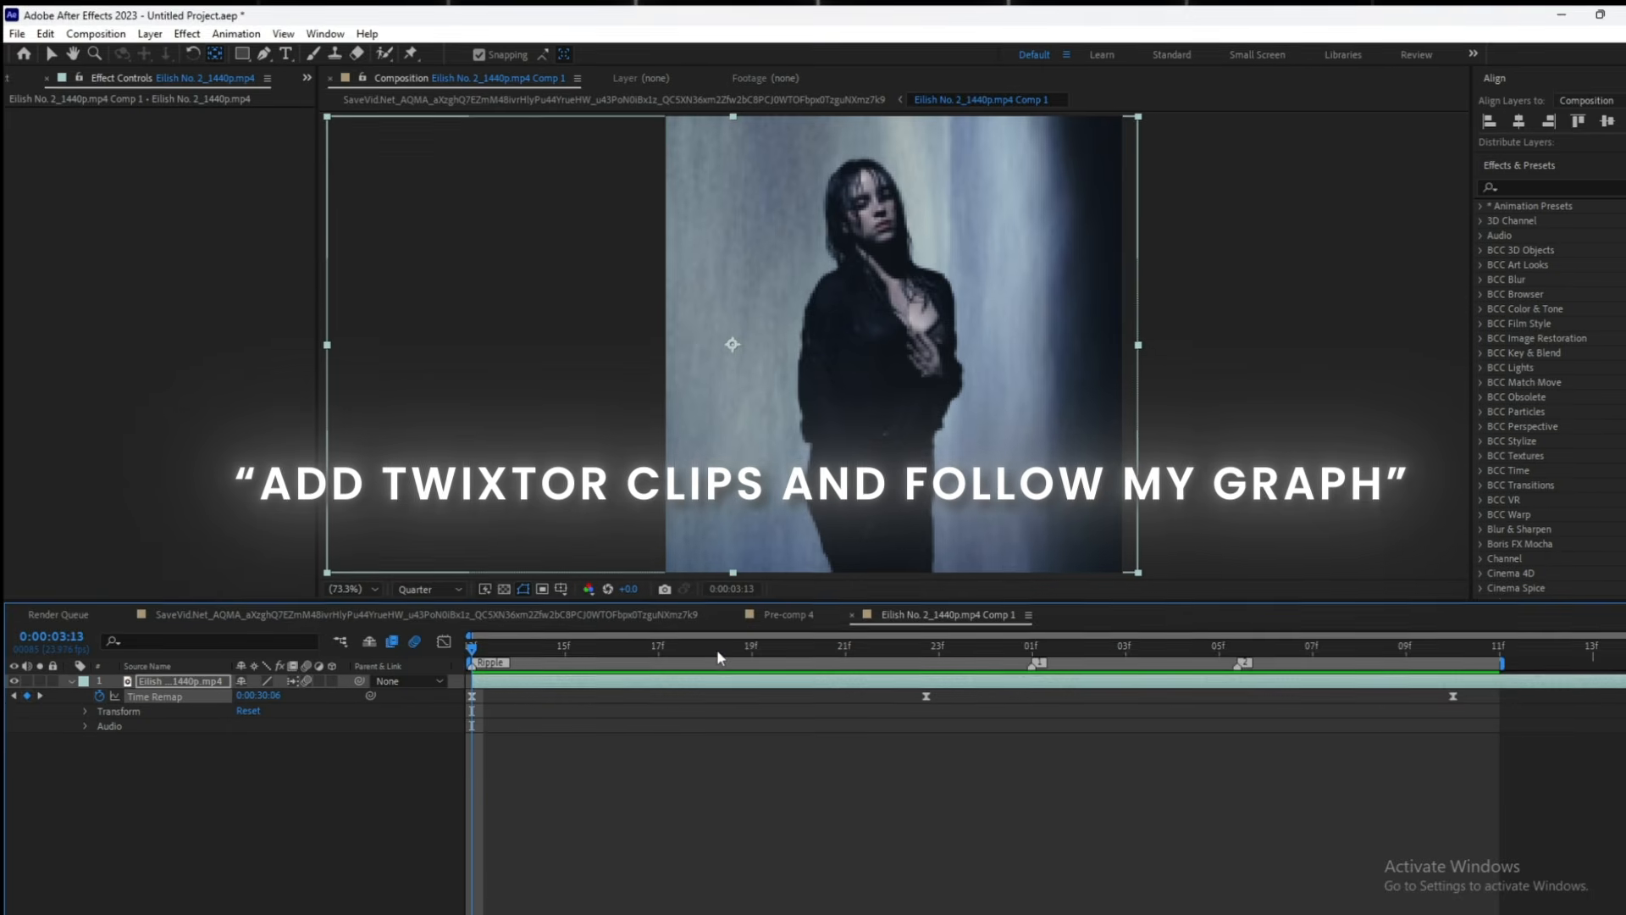
click(766, 662)
drag(998, 675, 445, 765)
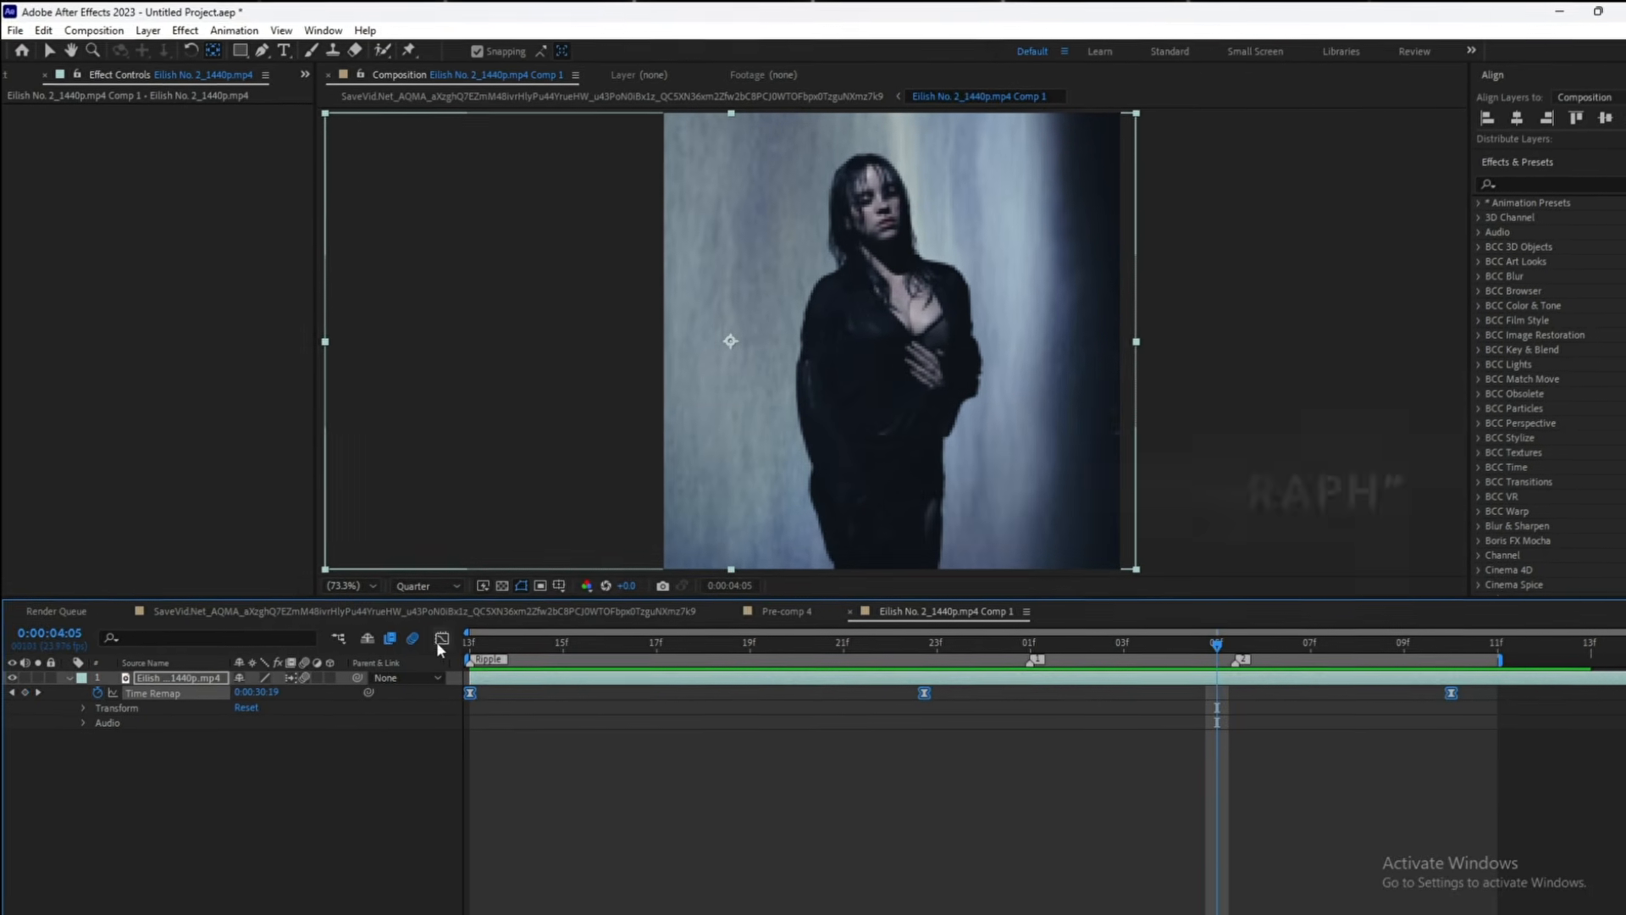
click(442, 640)
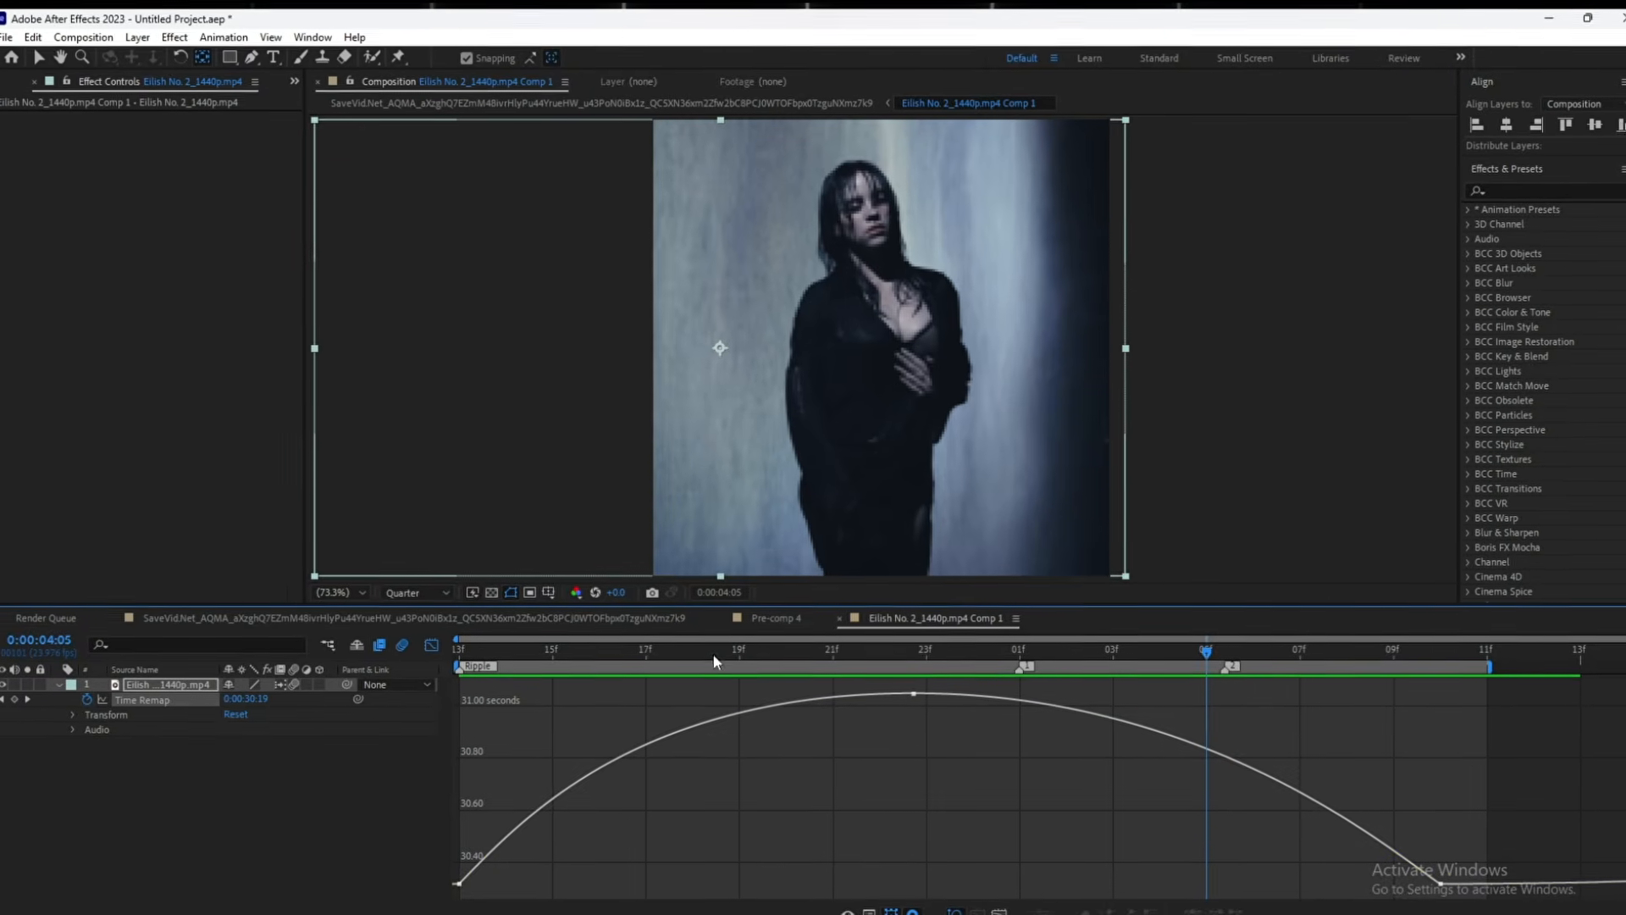
drag(460, 651, 317, 786)
key(space)
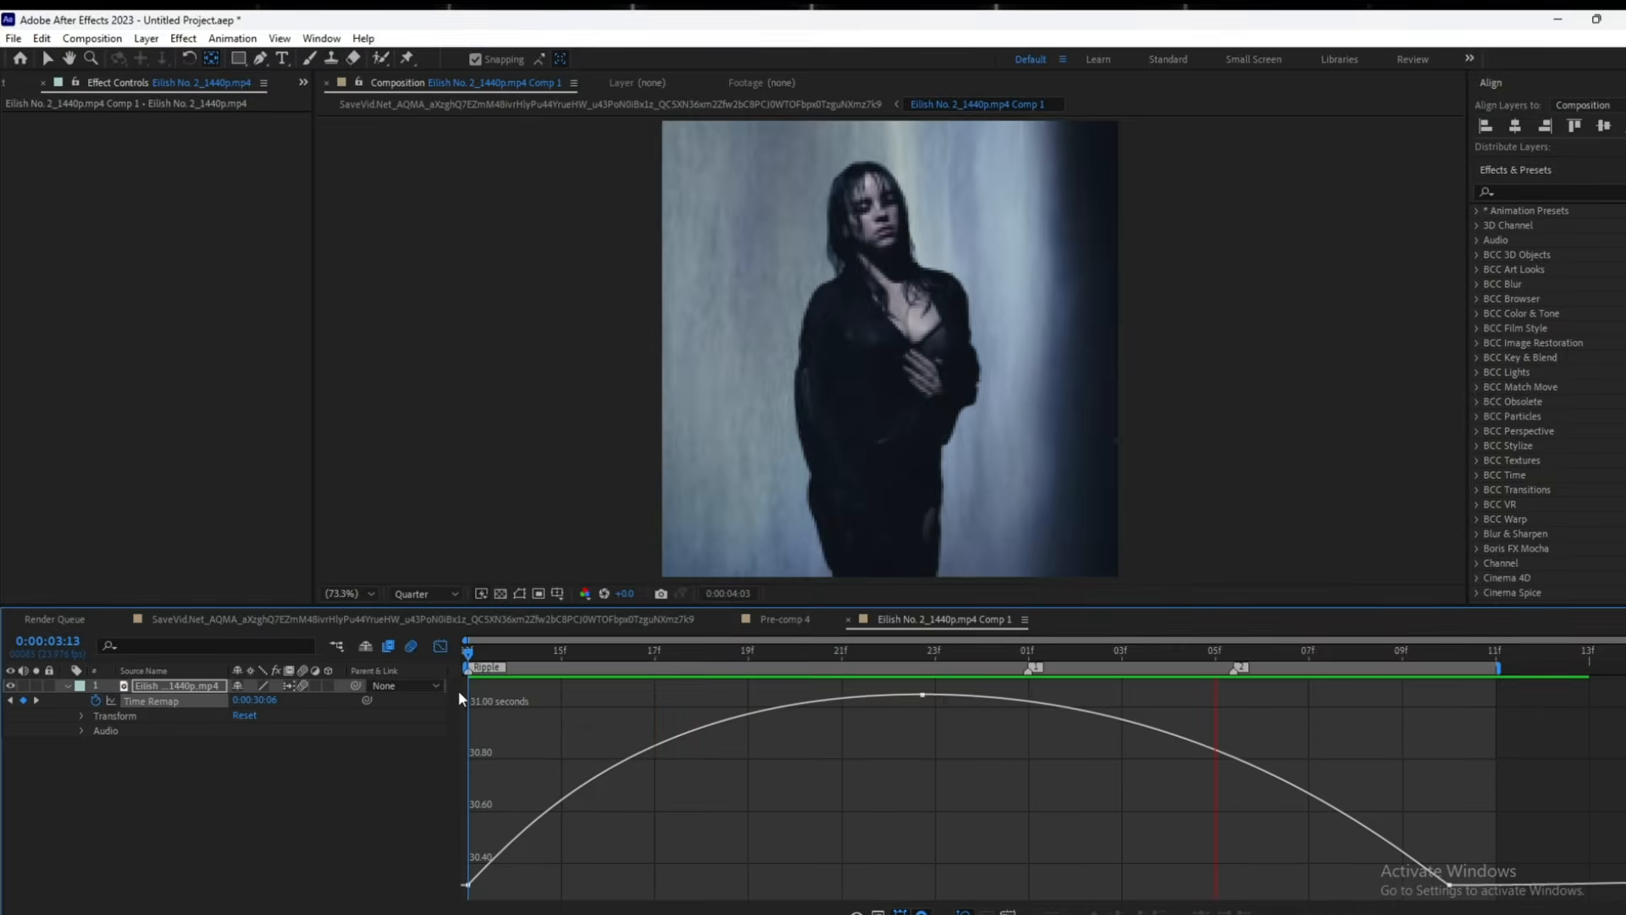
click(440, 640)
click(438, 647)
click(248, 618)
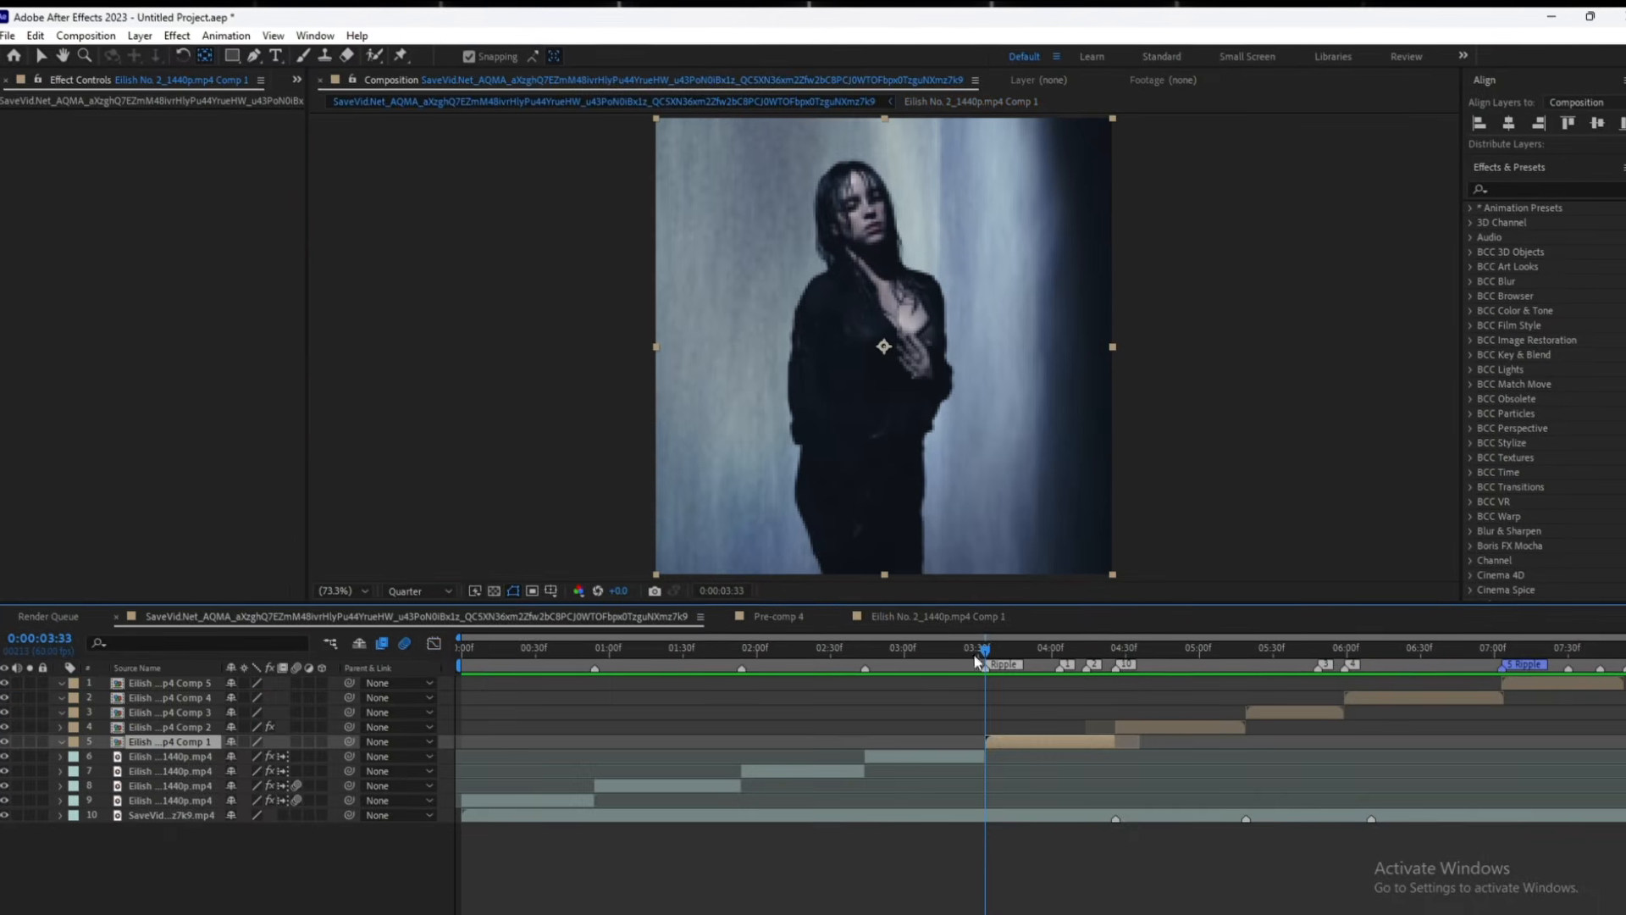
- Add a null object above the Comp 1 layer and cut away the part before 0:00:03:33
drag(1321, 652, 1515, 654)
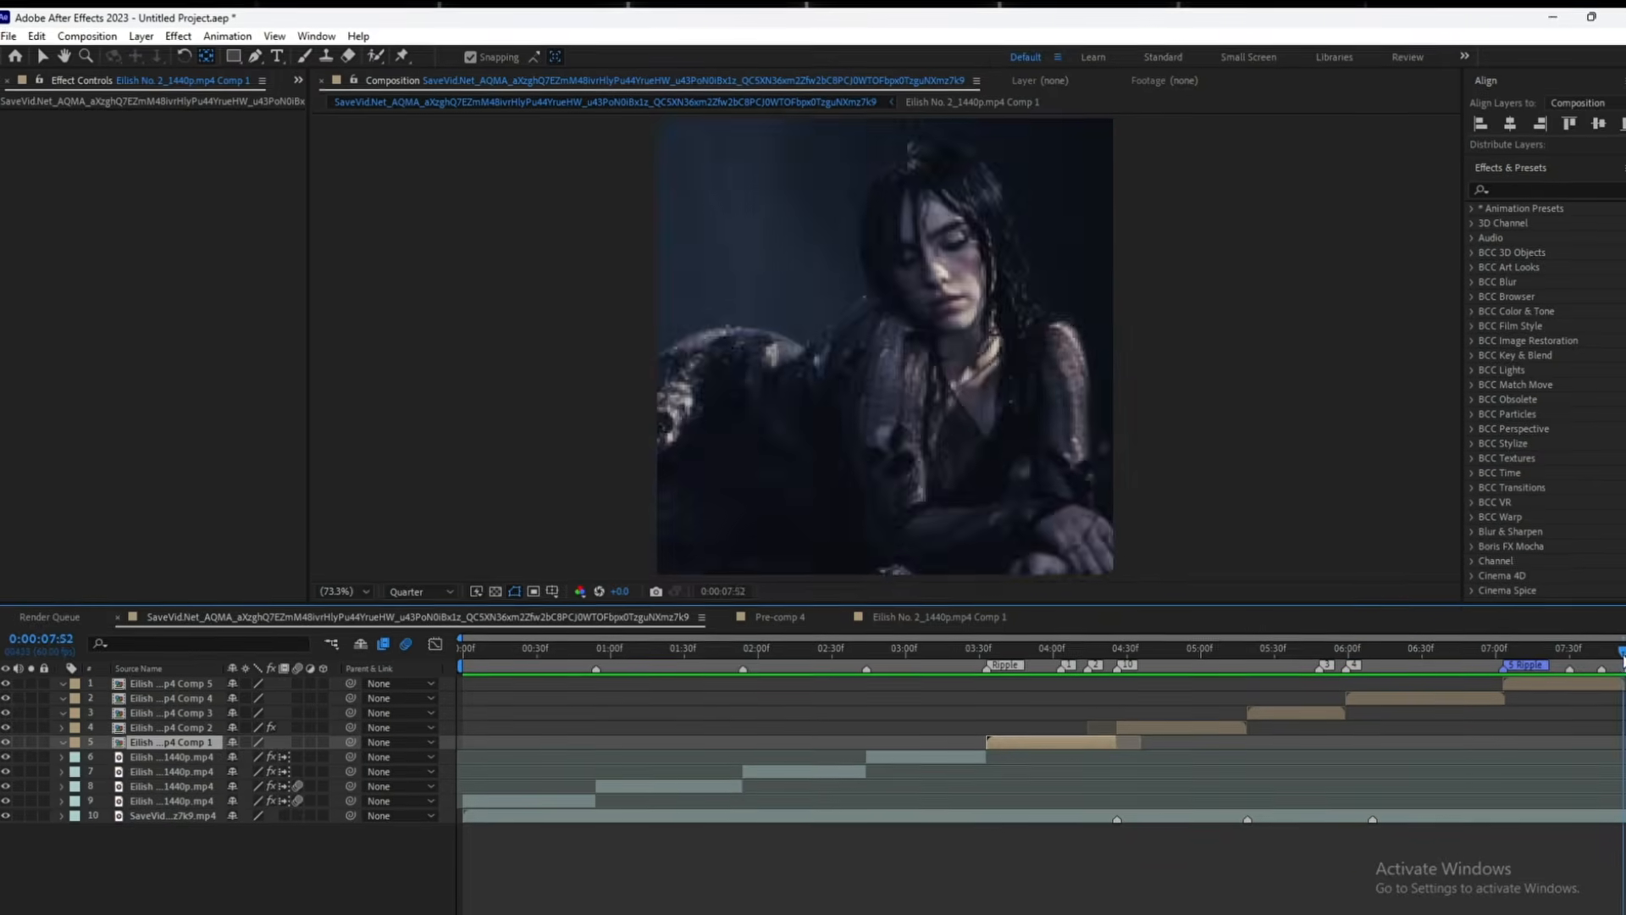
drag(1623, 659, 989, 714)
right_click(334, 849)
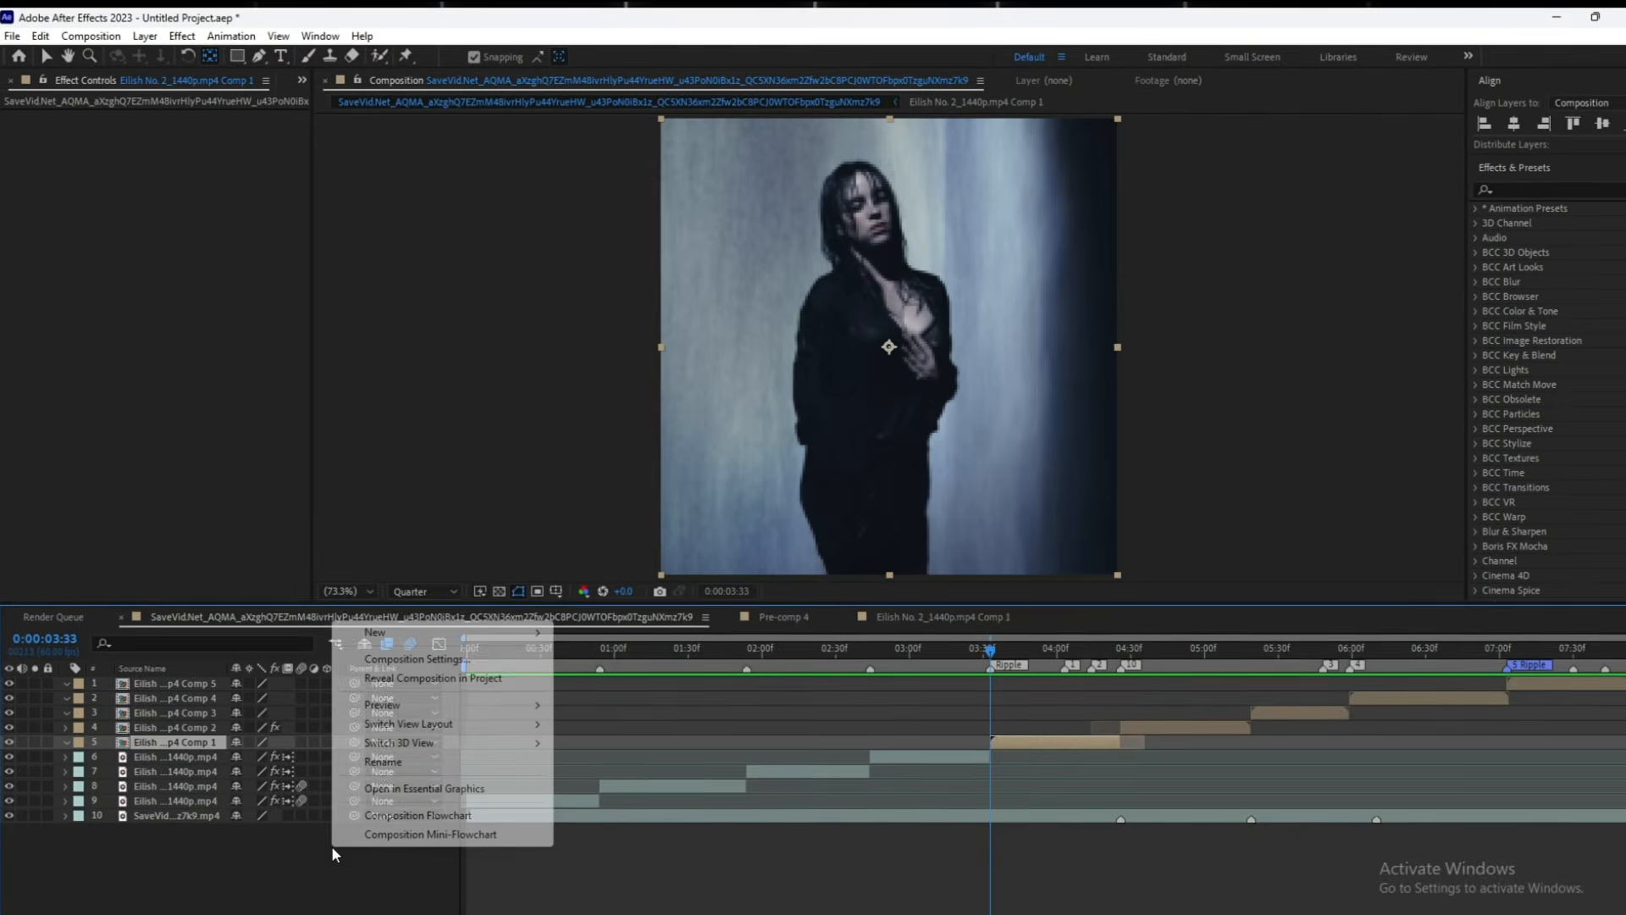
mouse_move(441, 633)
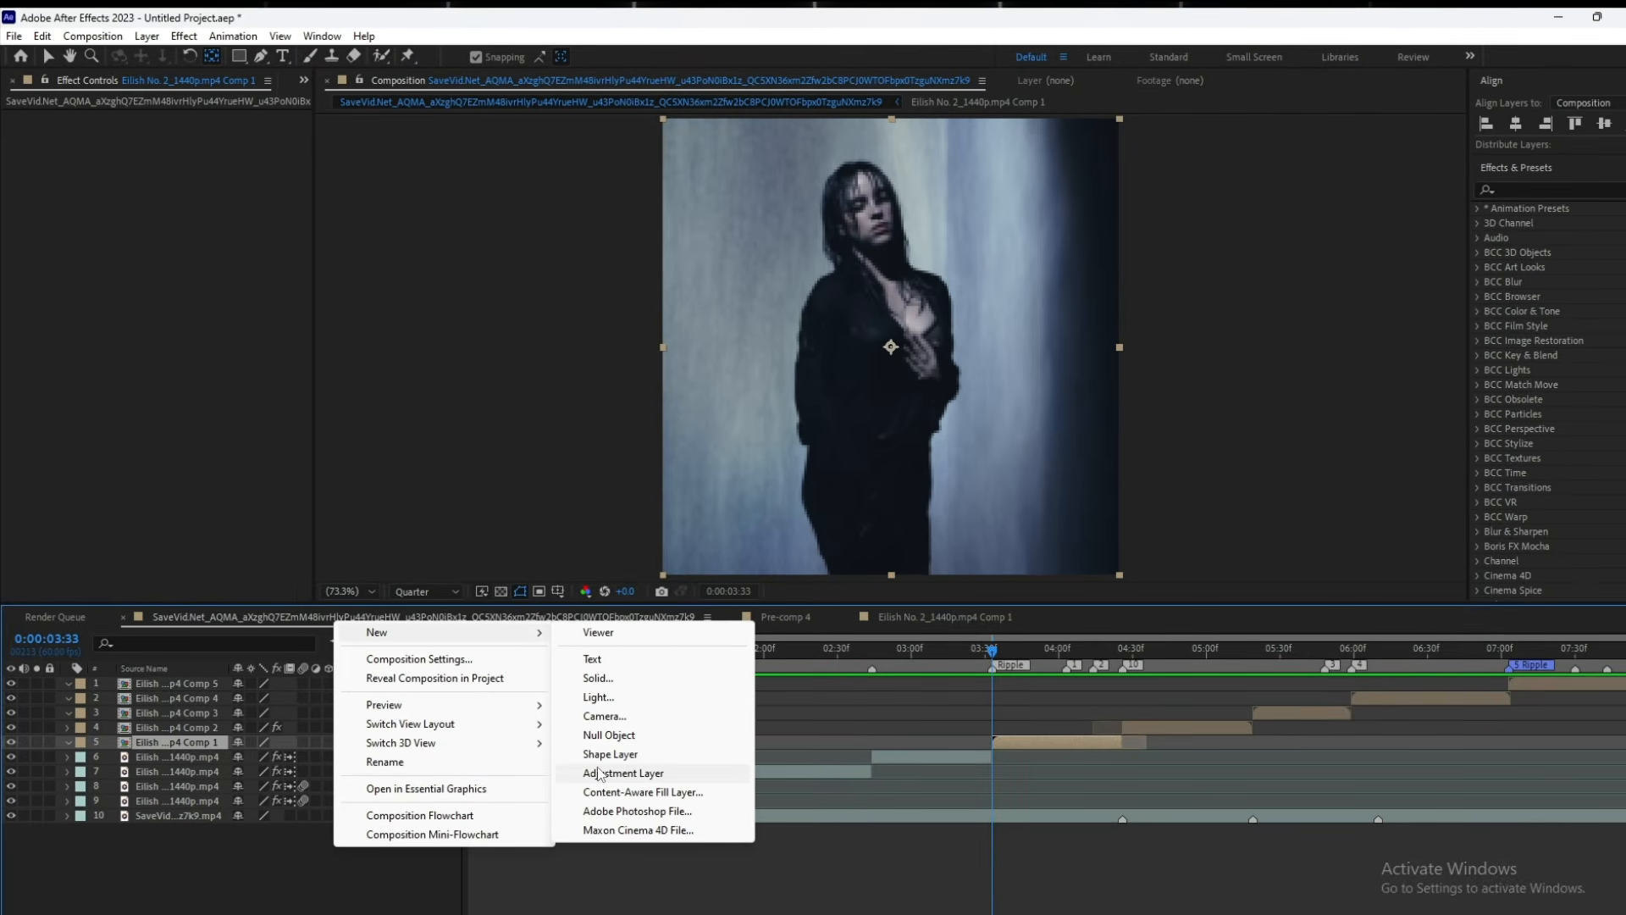
click(607, 734)
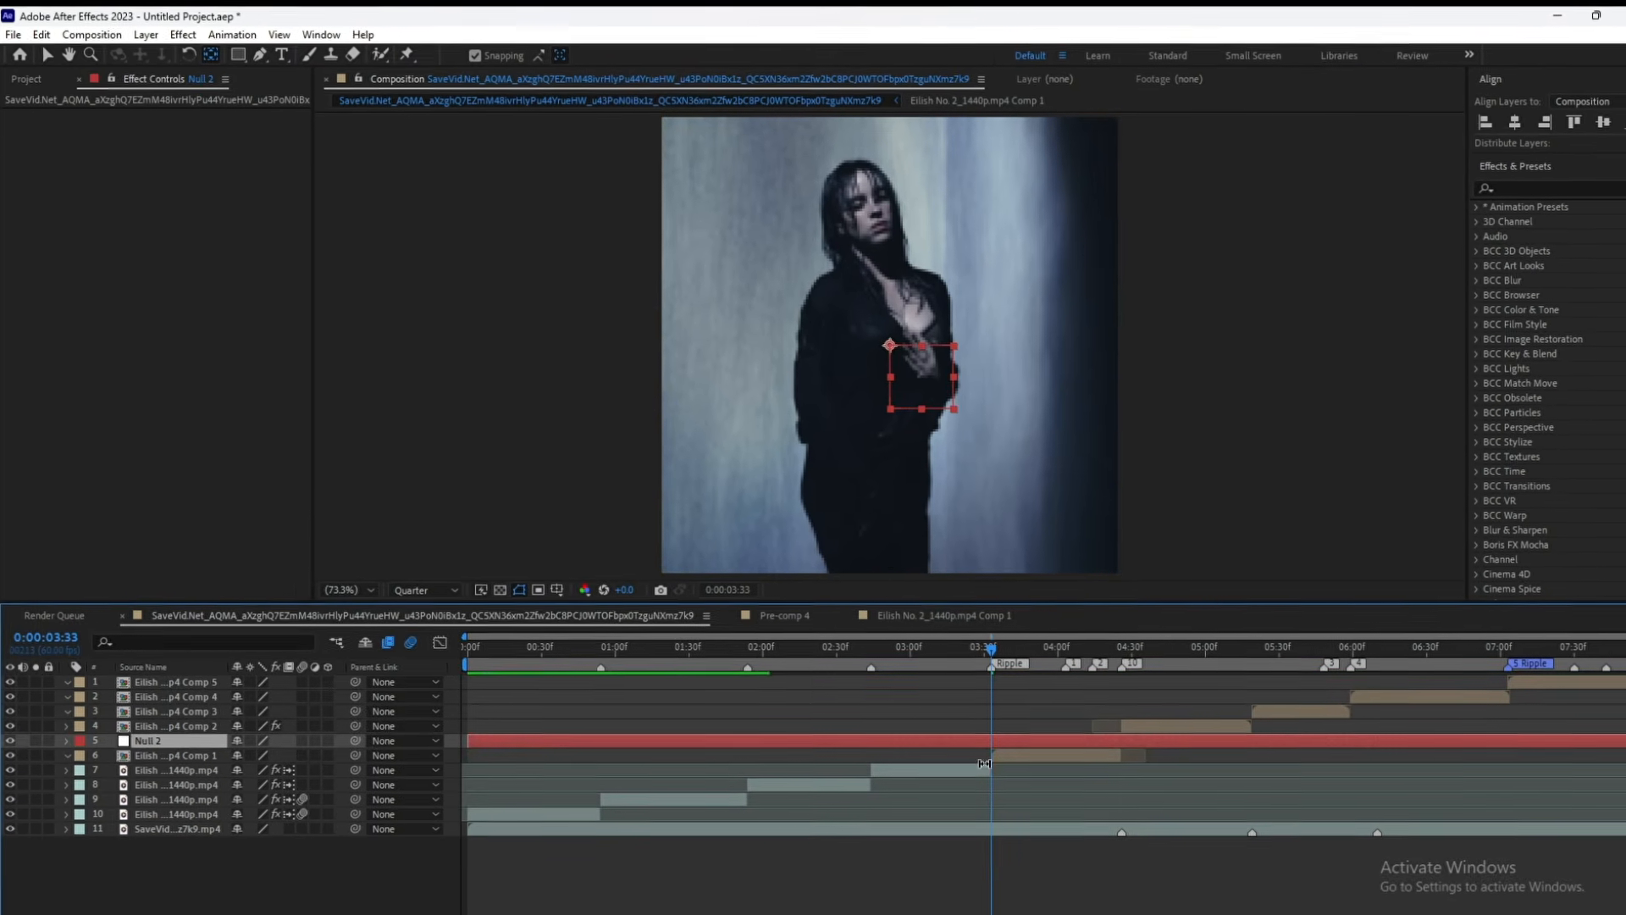
key(ctrl+shift+d)
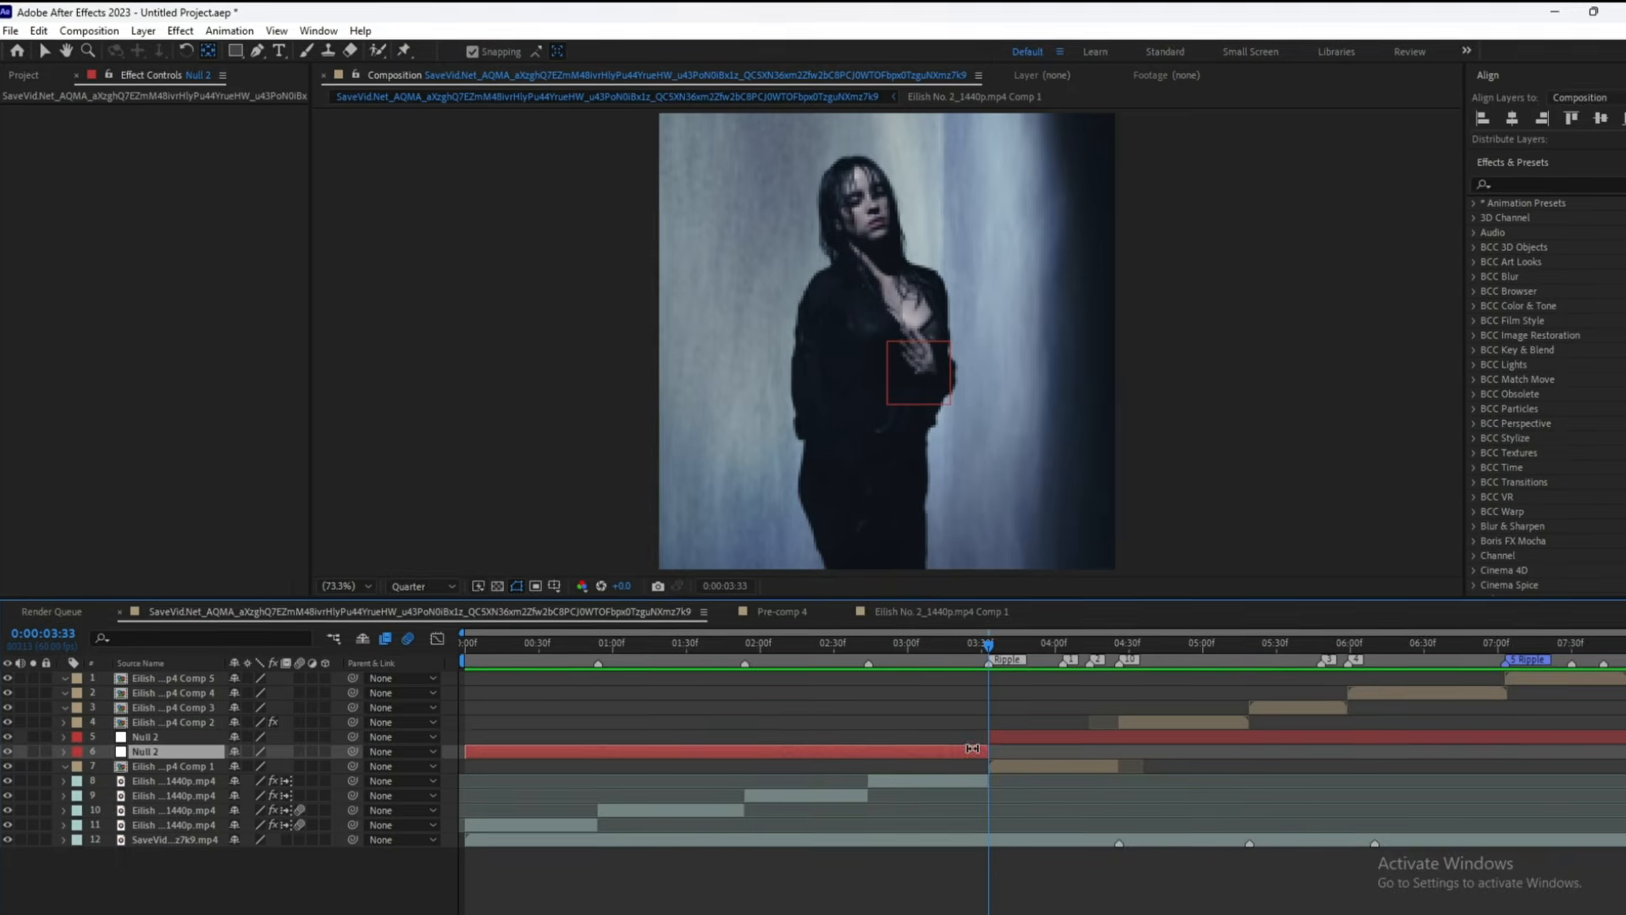
key(Delete)
- Cut away the part of the null object after 0:00:04:26, where the Comp 1 clip ends
drag(989, 646, 1119, 645)
click(1118, 740)
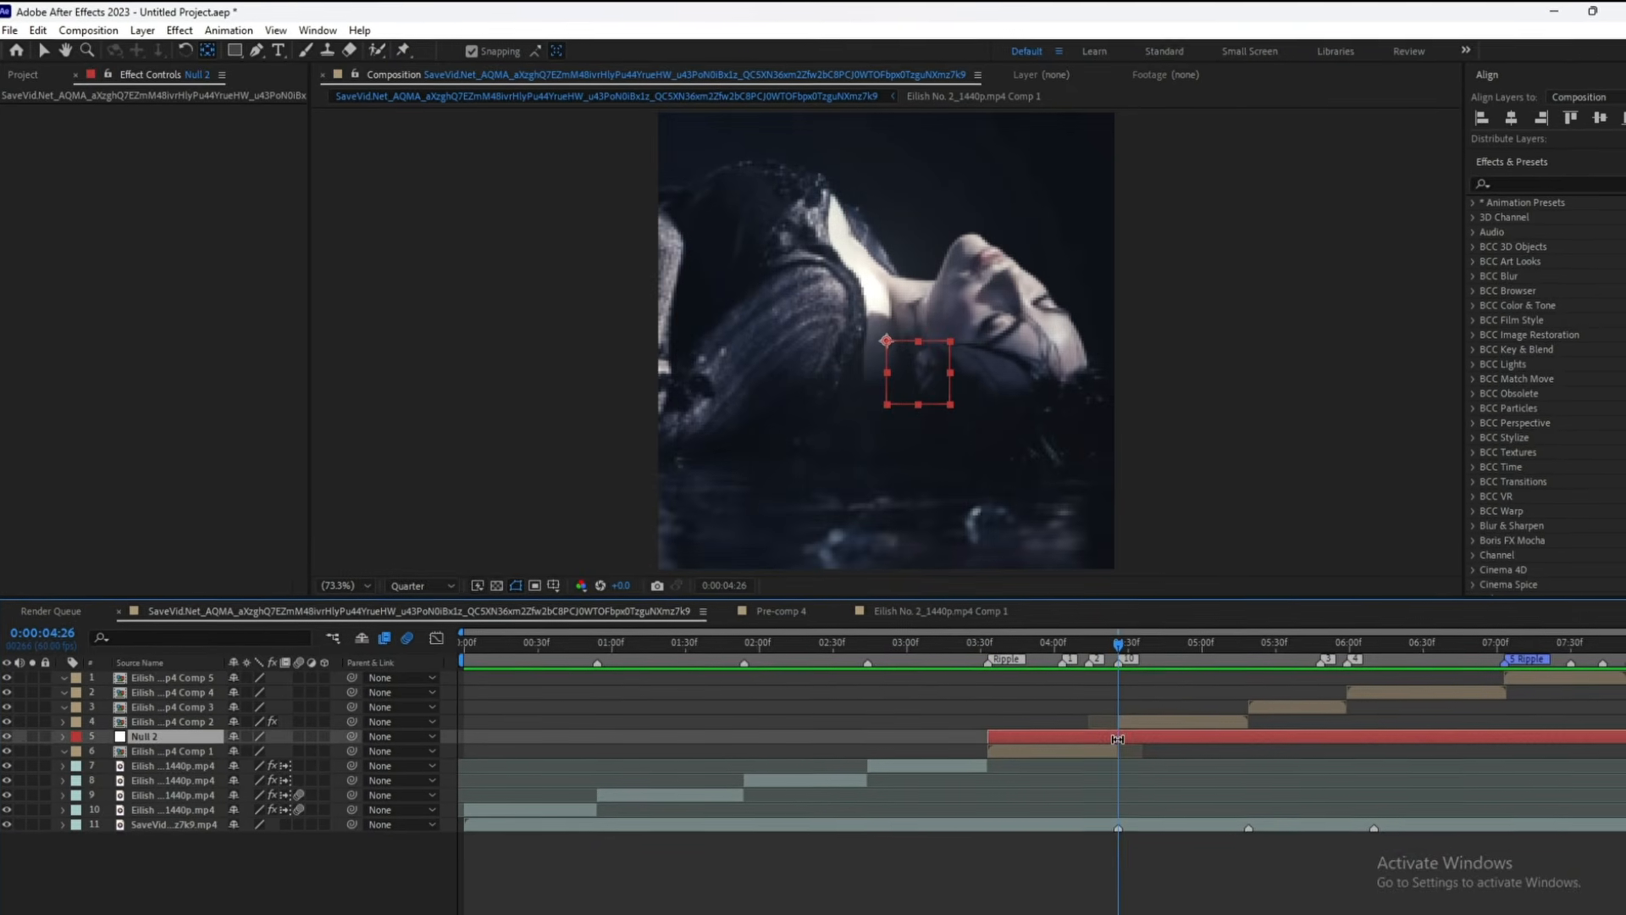
key(ctrl+shift+d)
key(Delete)
- Set a Scale keyframe on the null at 0:00:03:33 and move the null onto the woman's face
drag(1118, 646, 992, 661)
click(1015, 735)
key(s)
click(112, 749)
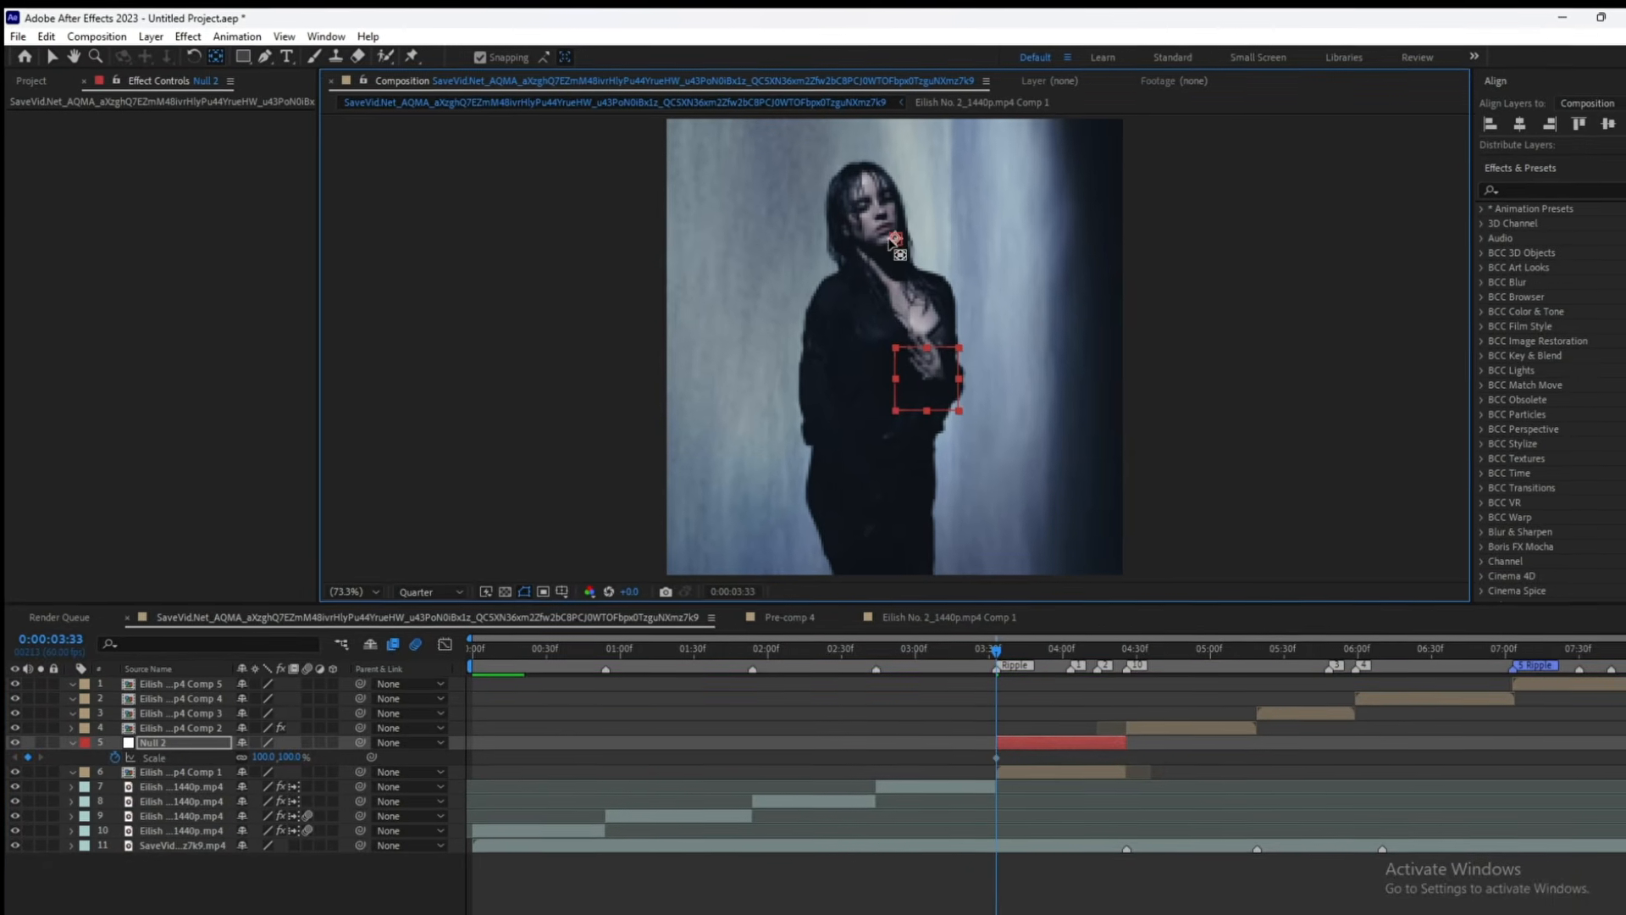
drag(895, 241, 894, 348)
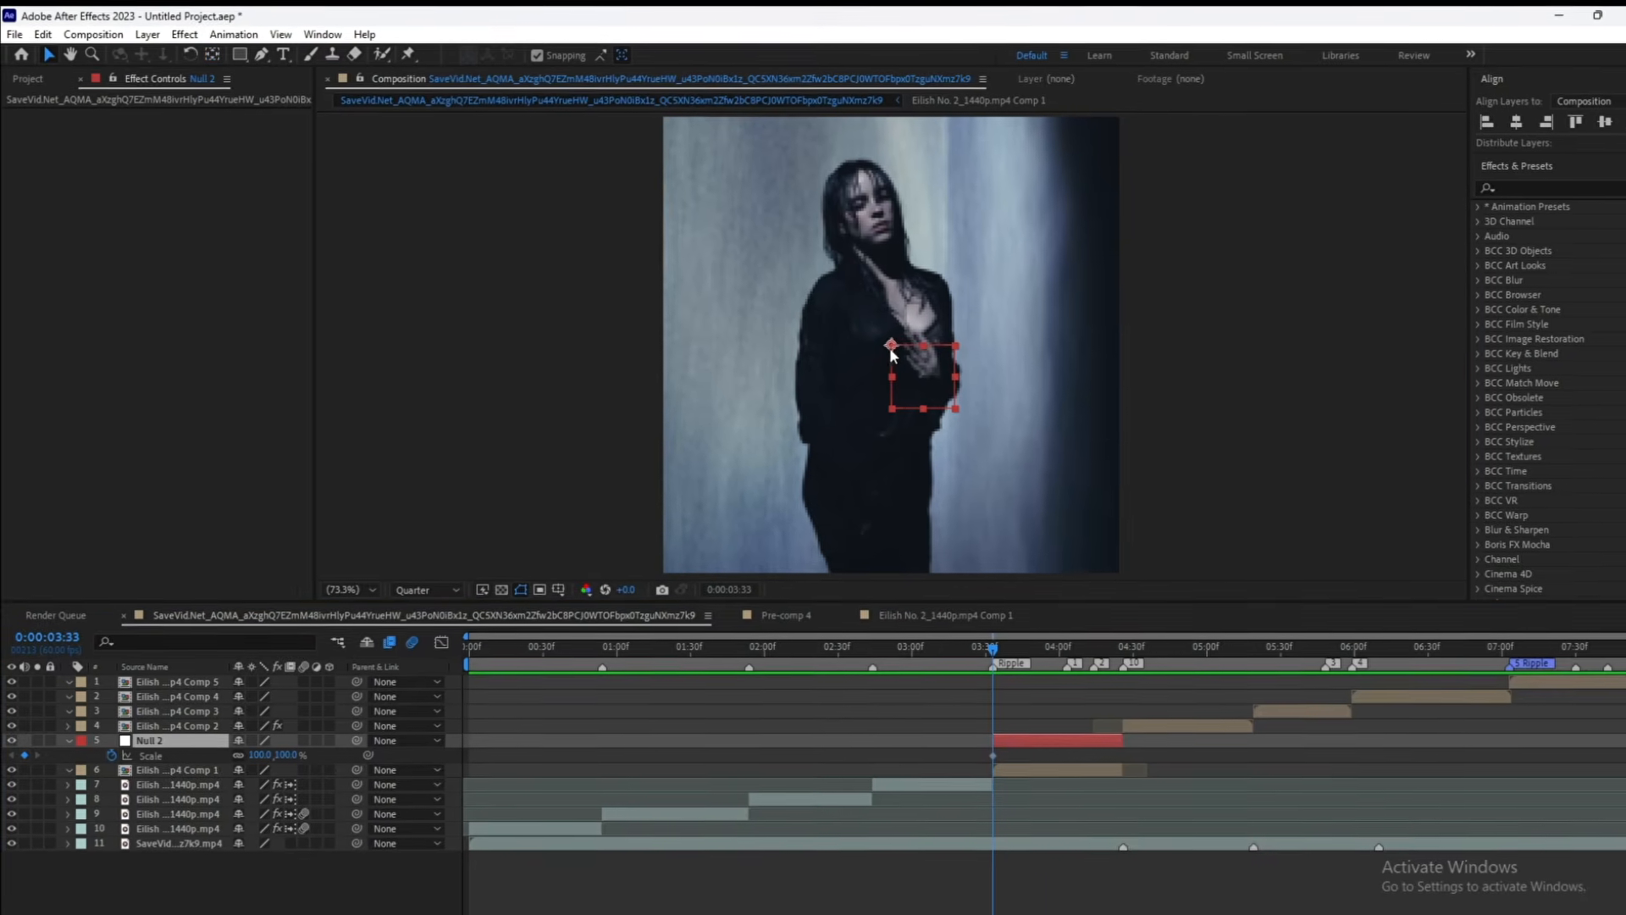
drag(874, 234, 878, 218)
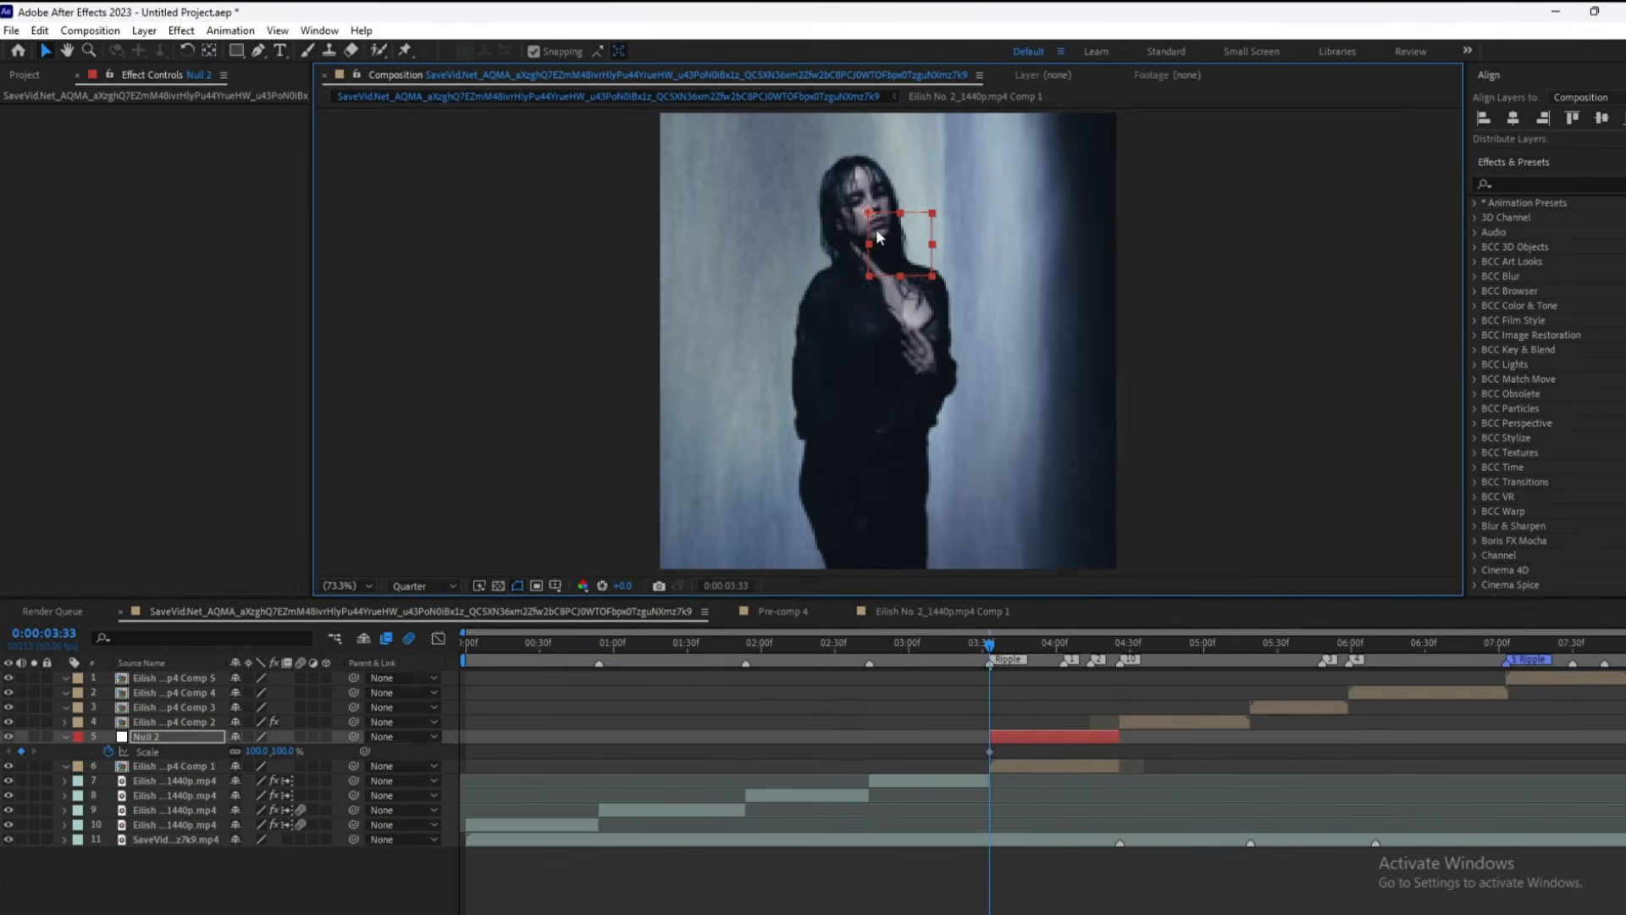
- Add further Scale keyframes to the null midway at 0:00:03:57 and at its end, around 0:00:04:25
click(1043, 652)
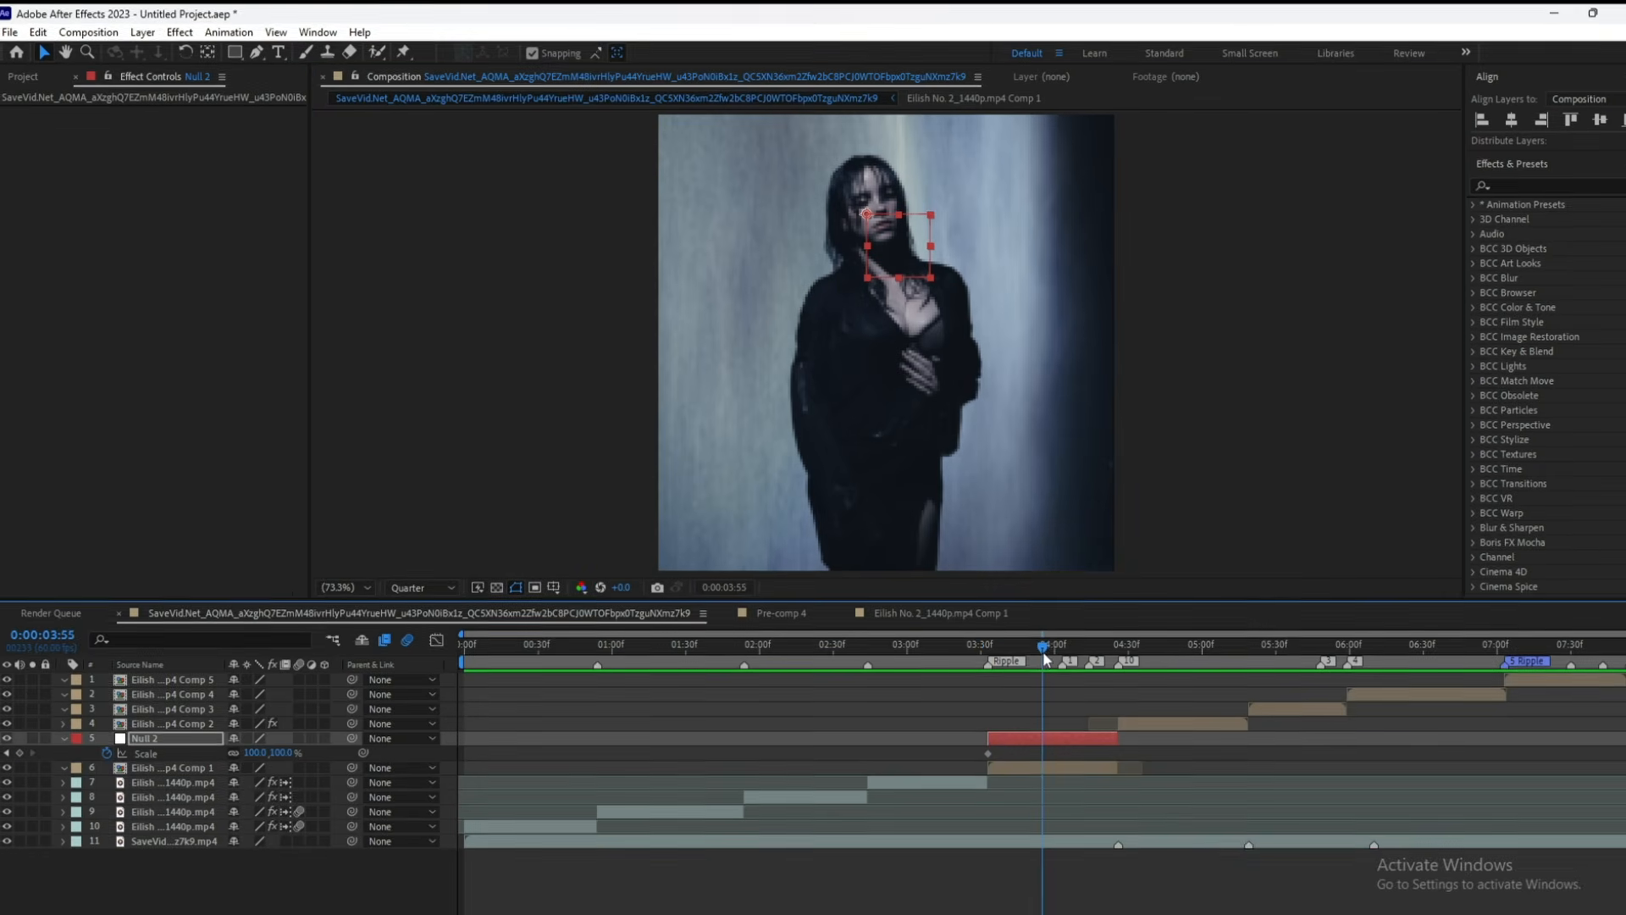
drag(1044, 652, 1049, 655)
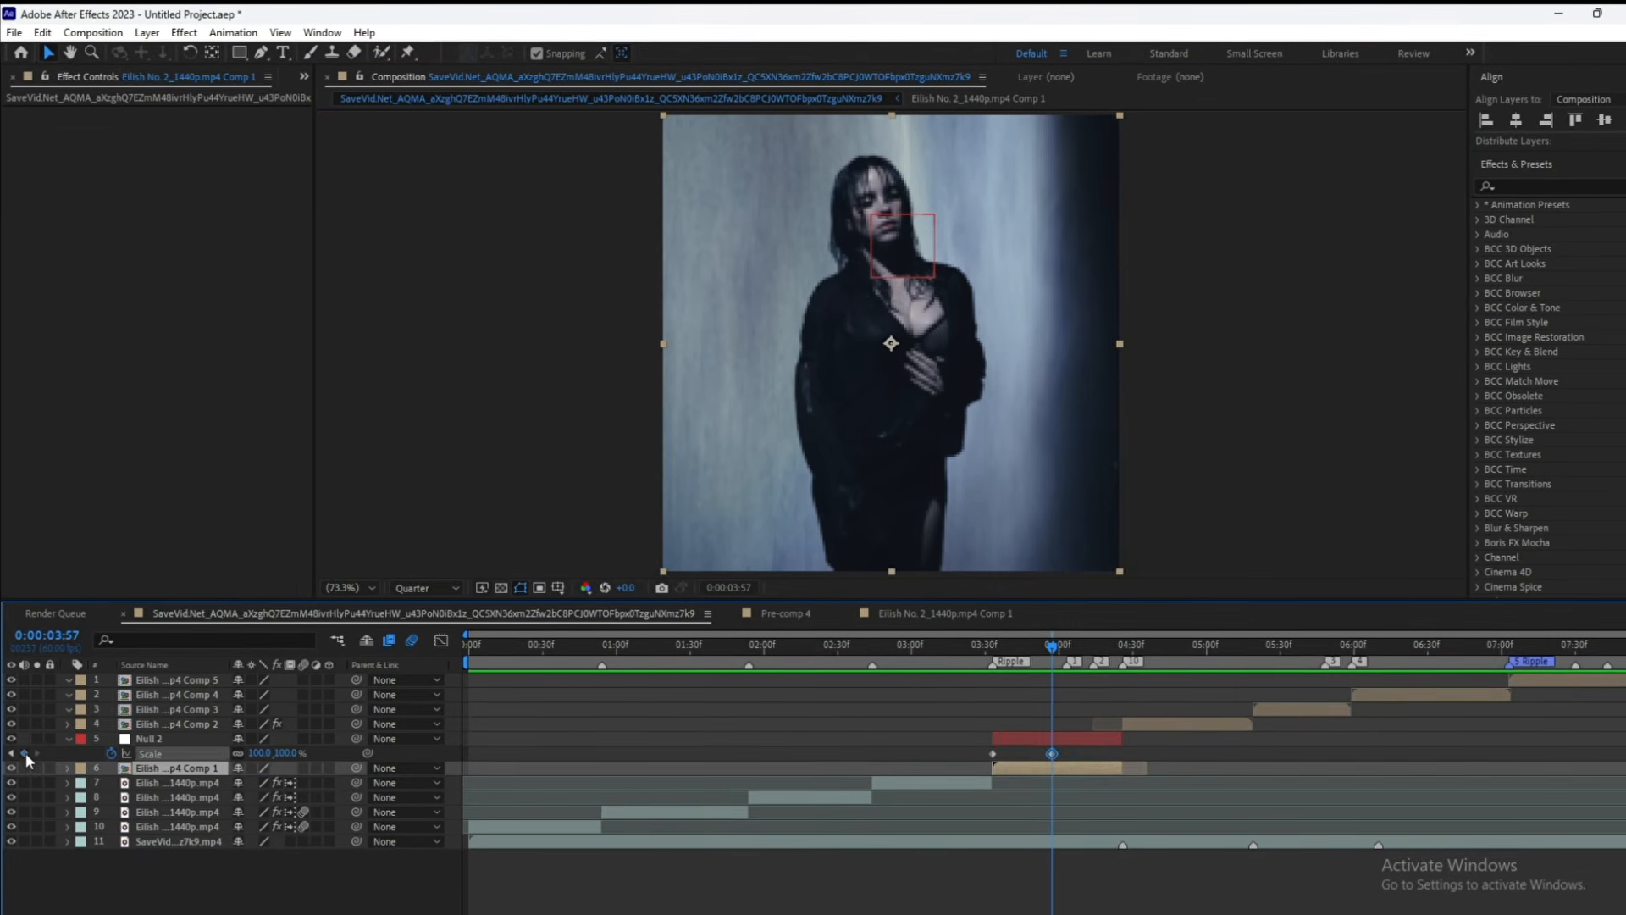
drag(1111, 653, 1121, 653)
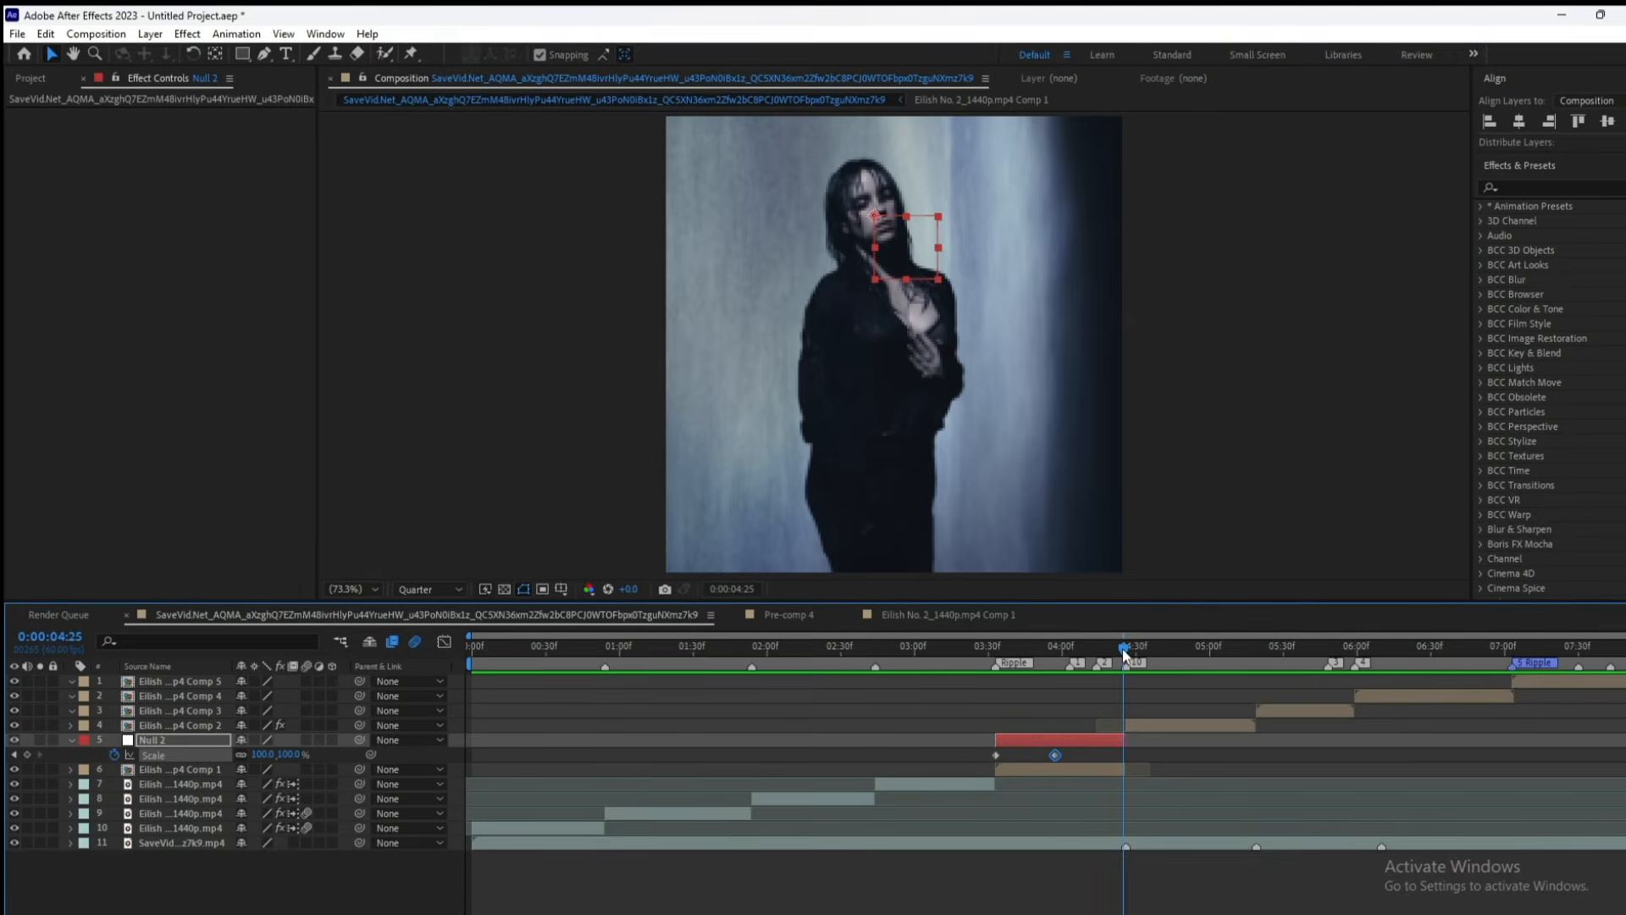
click(19, 756)
scroll(1071, 789, up, 5)
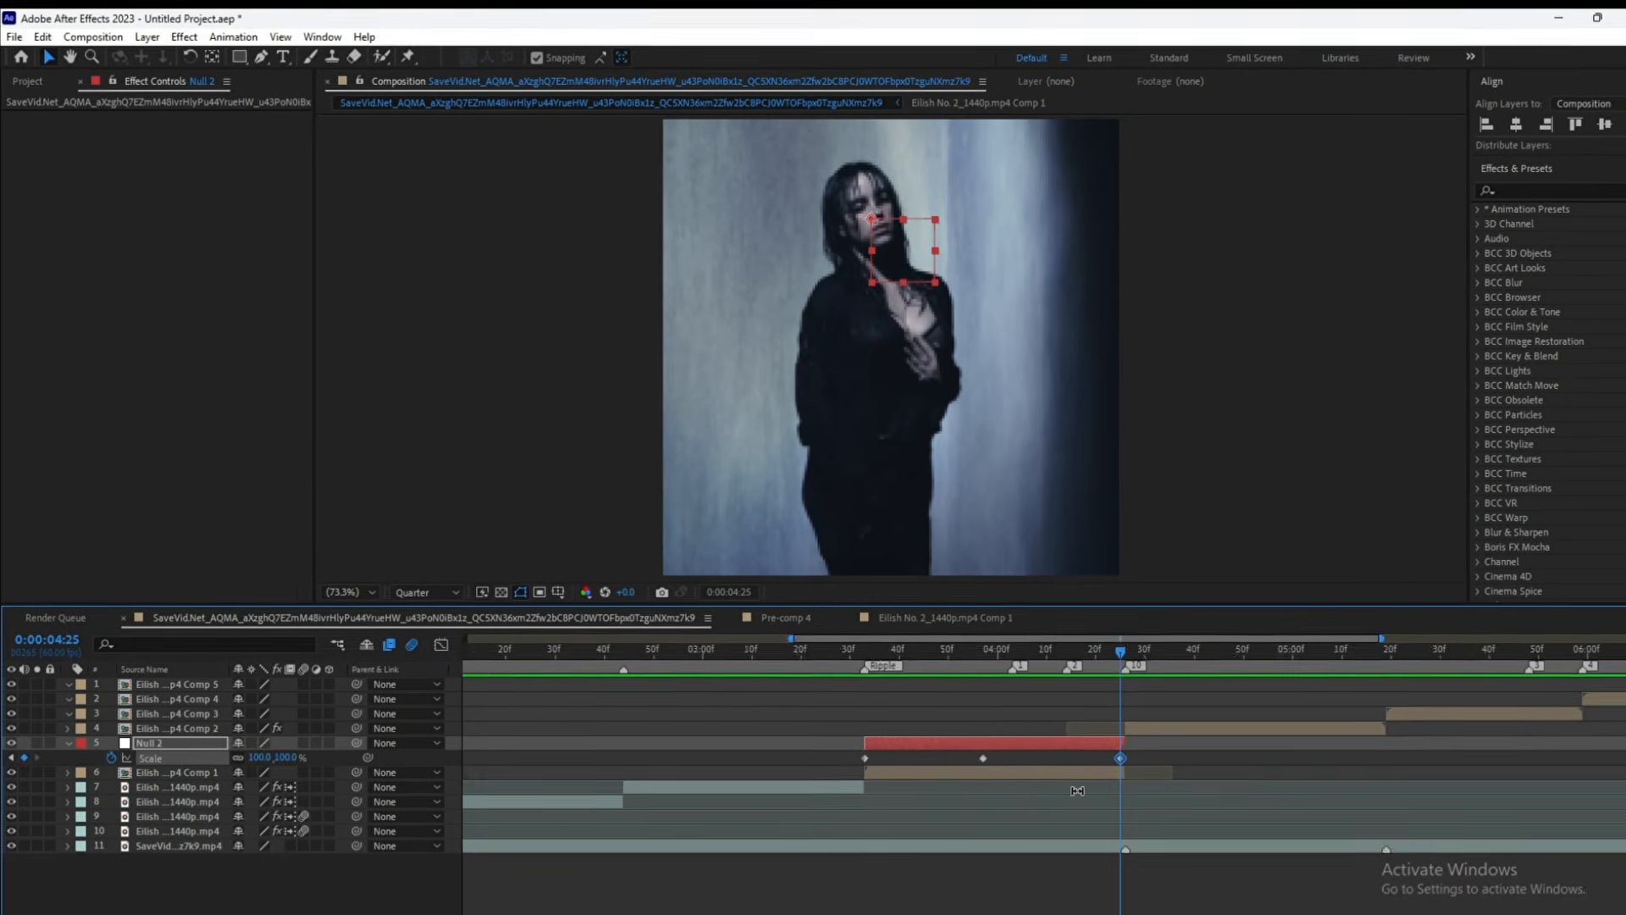
scroll(1120, 756, up, 4)
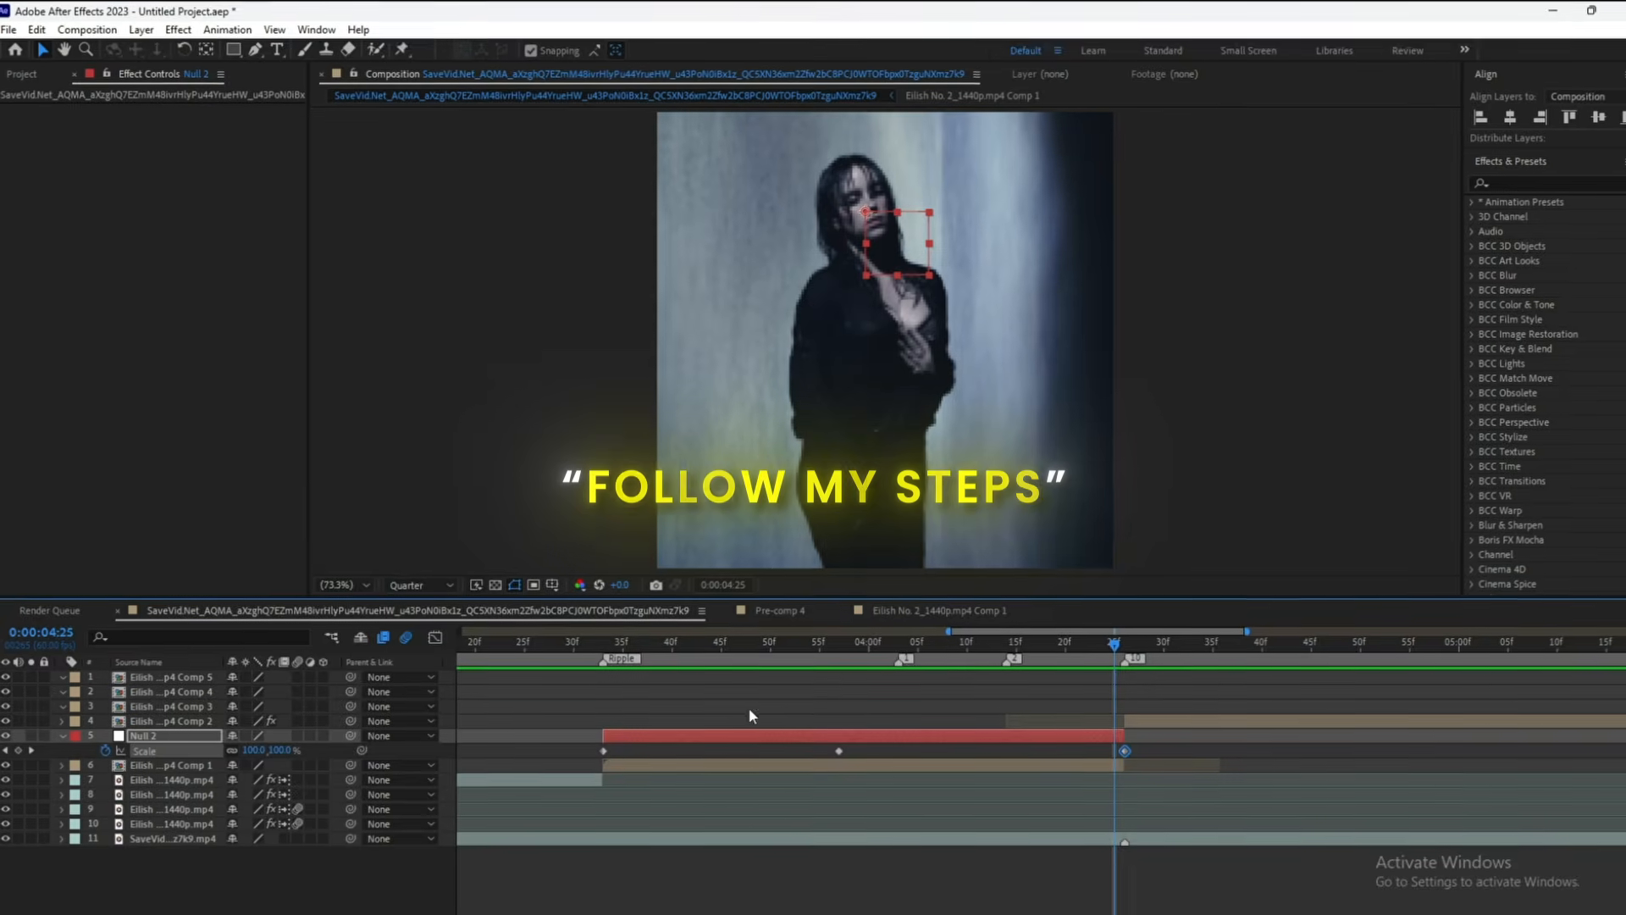
- Move the null's middle Scale keyframe to 0:00:03:58 and set its value to 165%
click(857, 645)
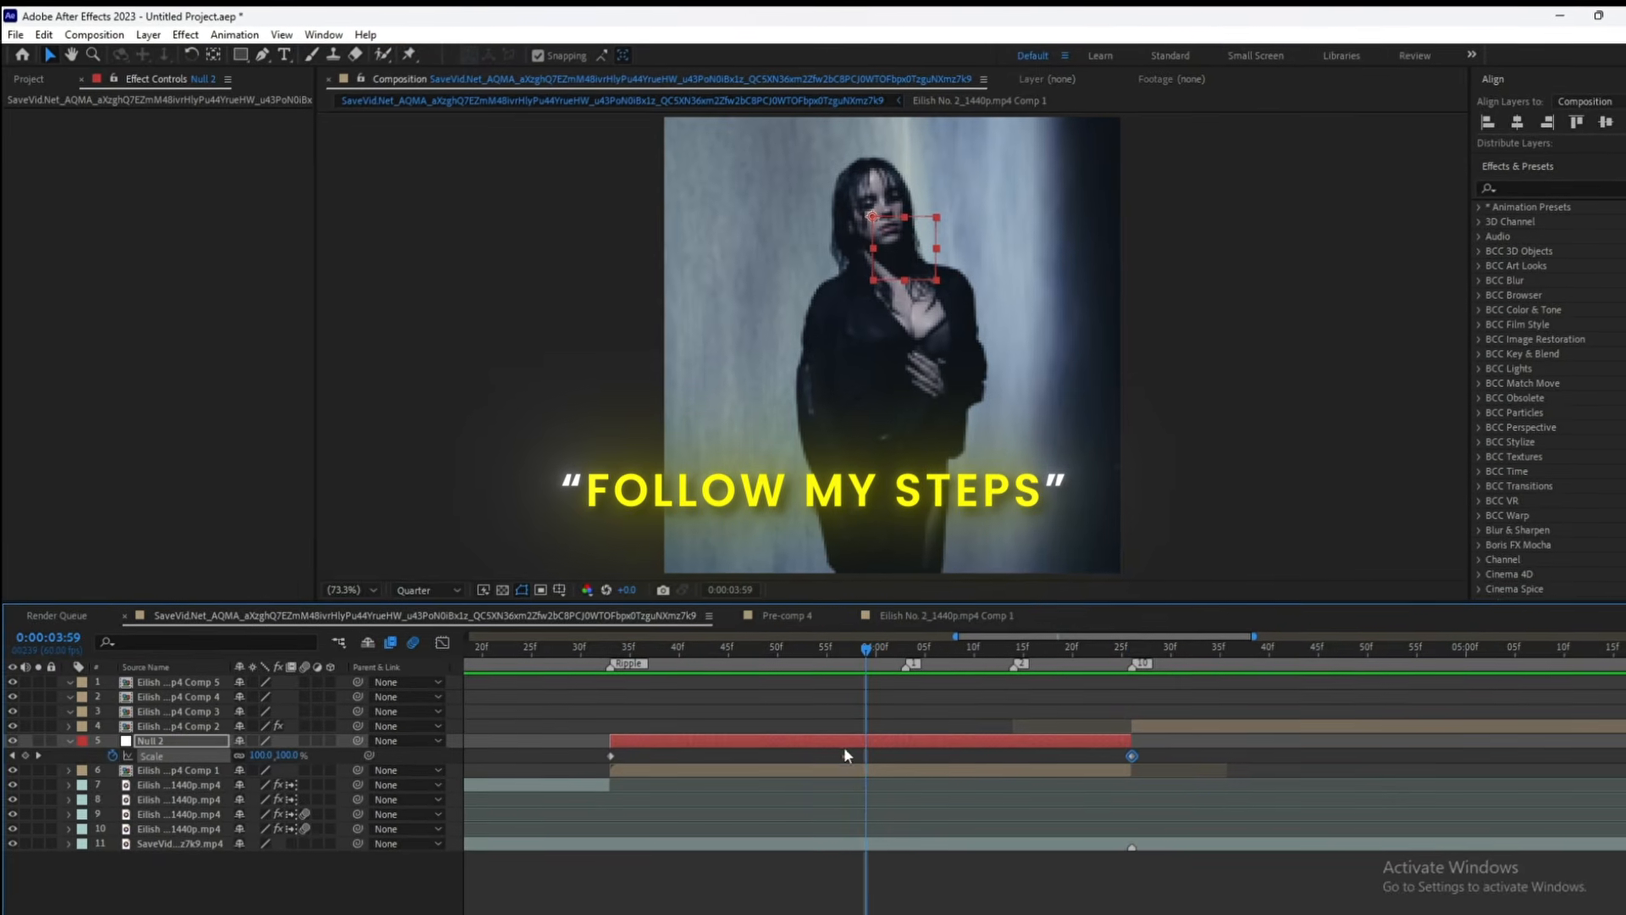
drag(846, 754, 855, 754)
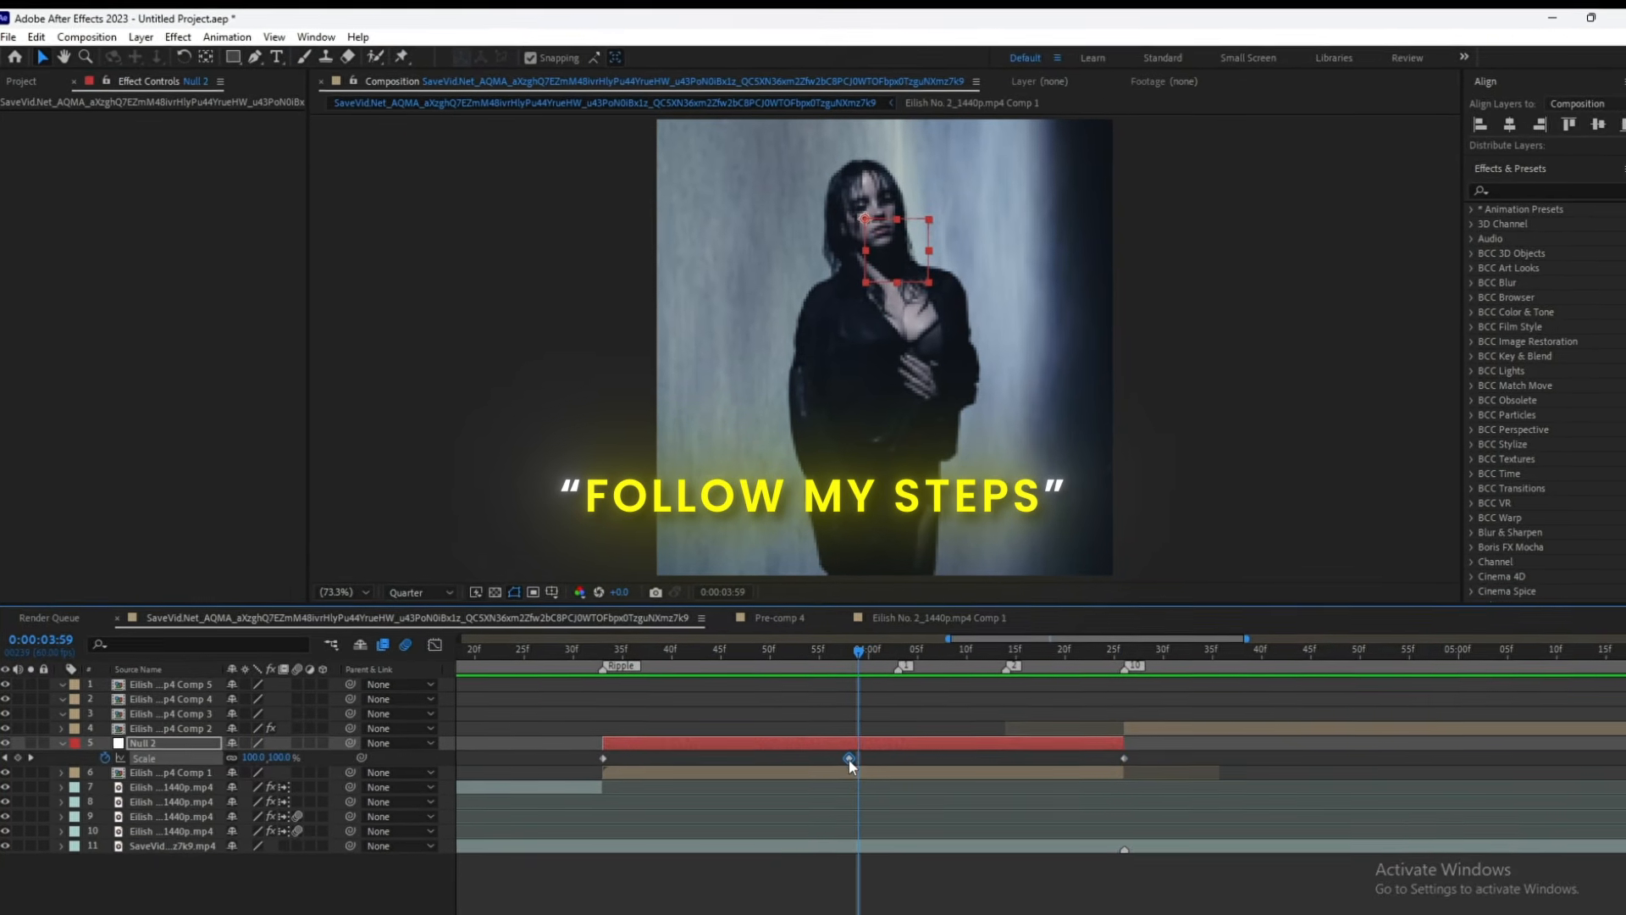
click(5, 758)
click(277, 757)
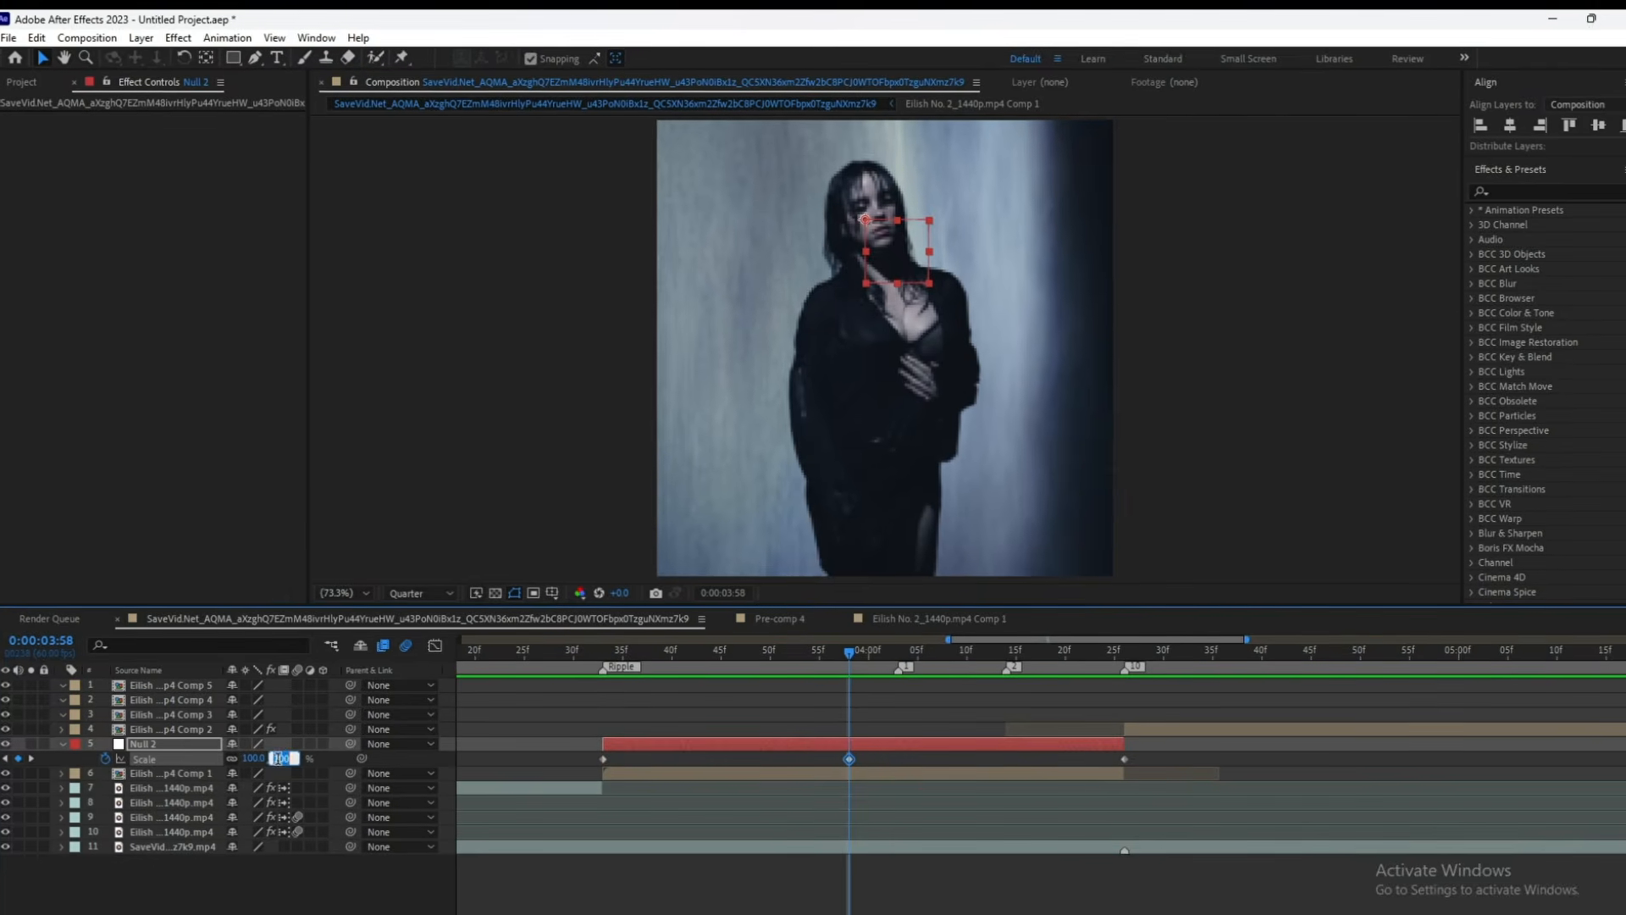
text(165)
key(Return)
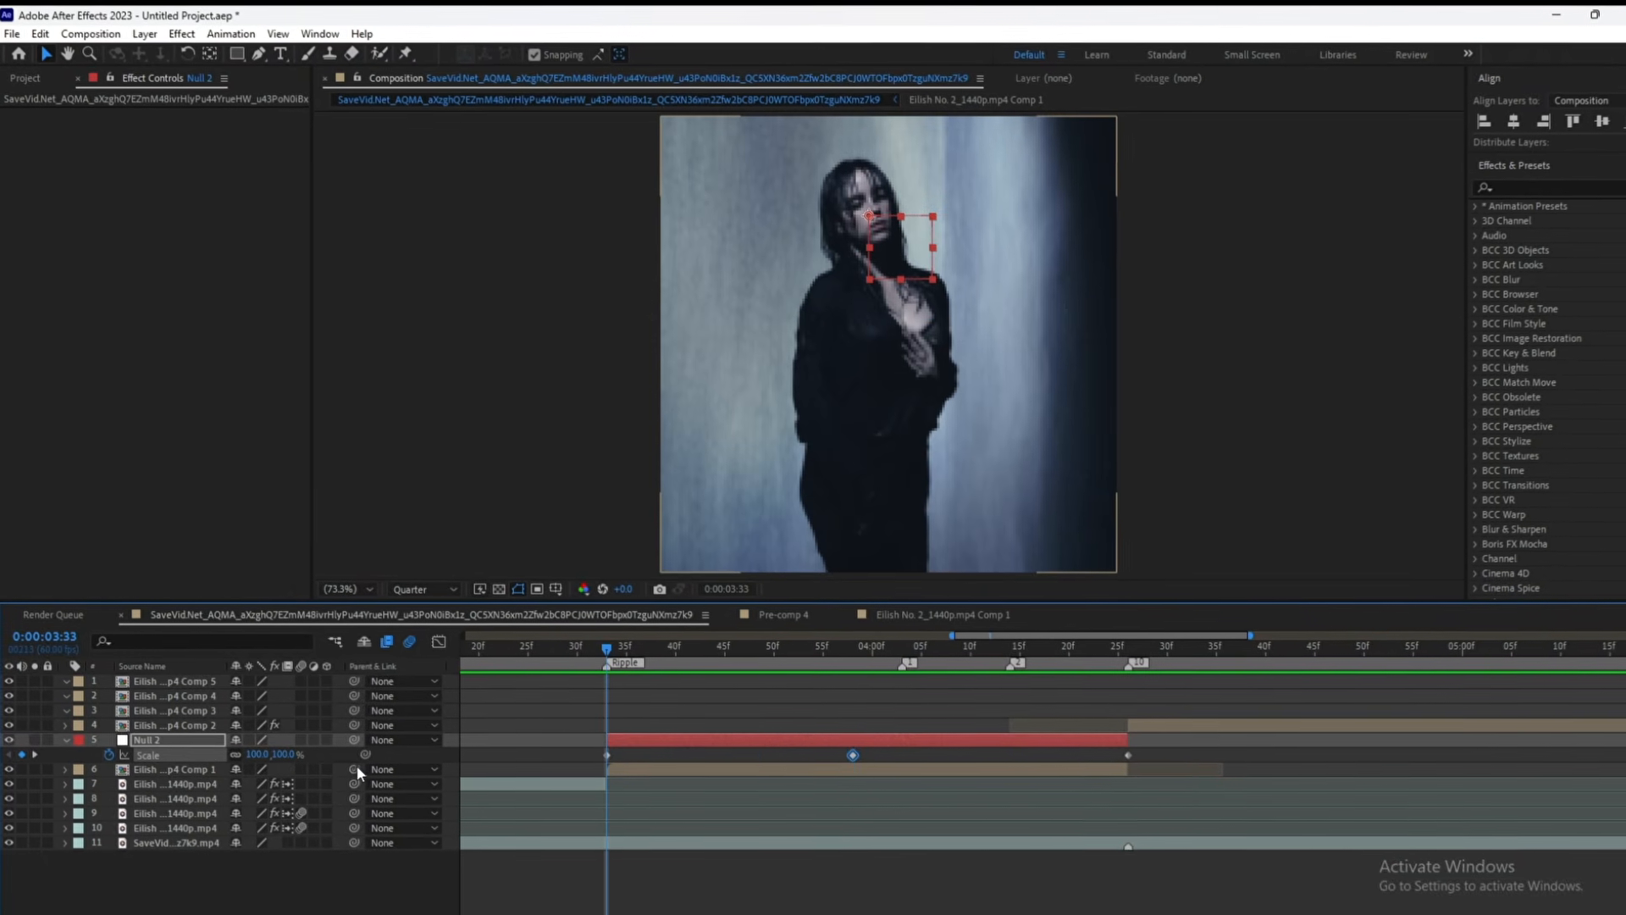
- Parent the Comp 1 layer to Null 2 and preview the zoom
drag(354, 739, 205, 750)
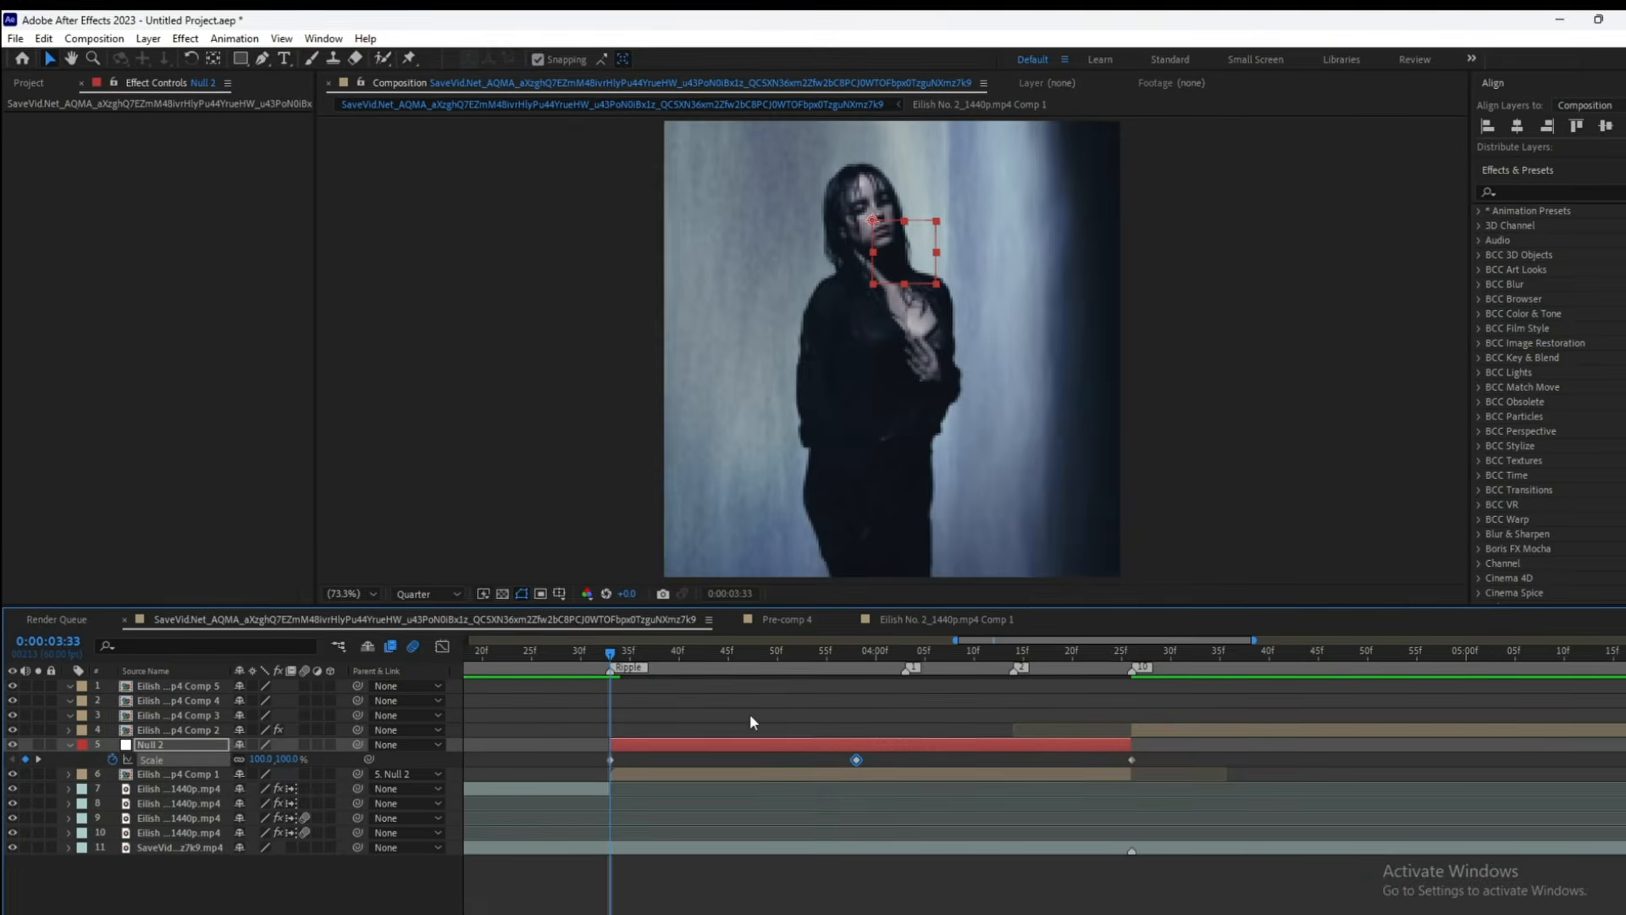
key(space)
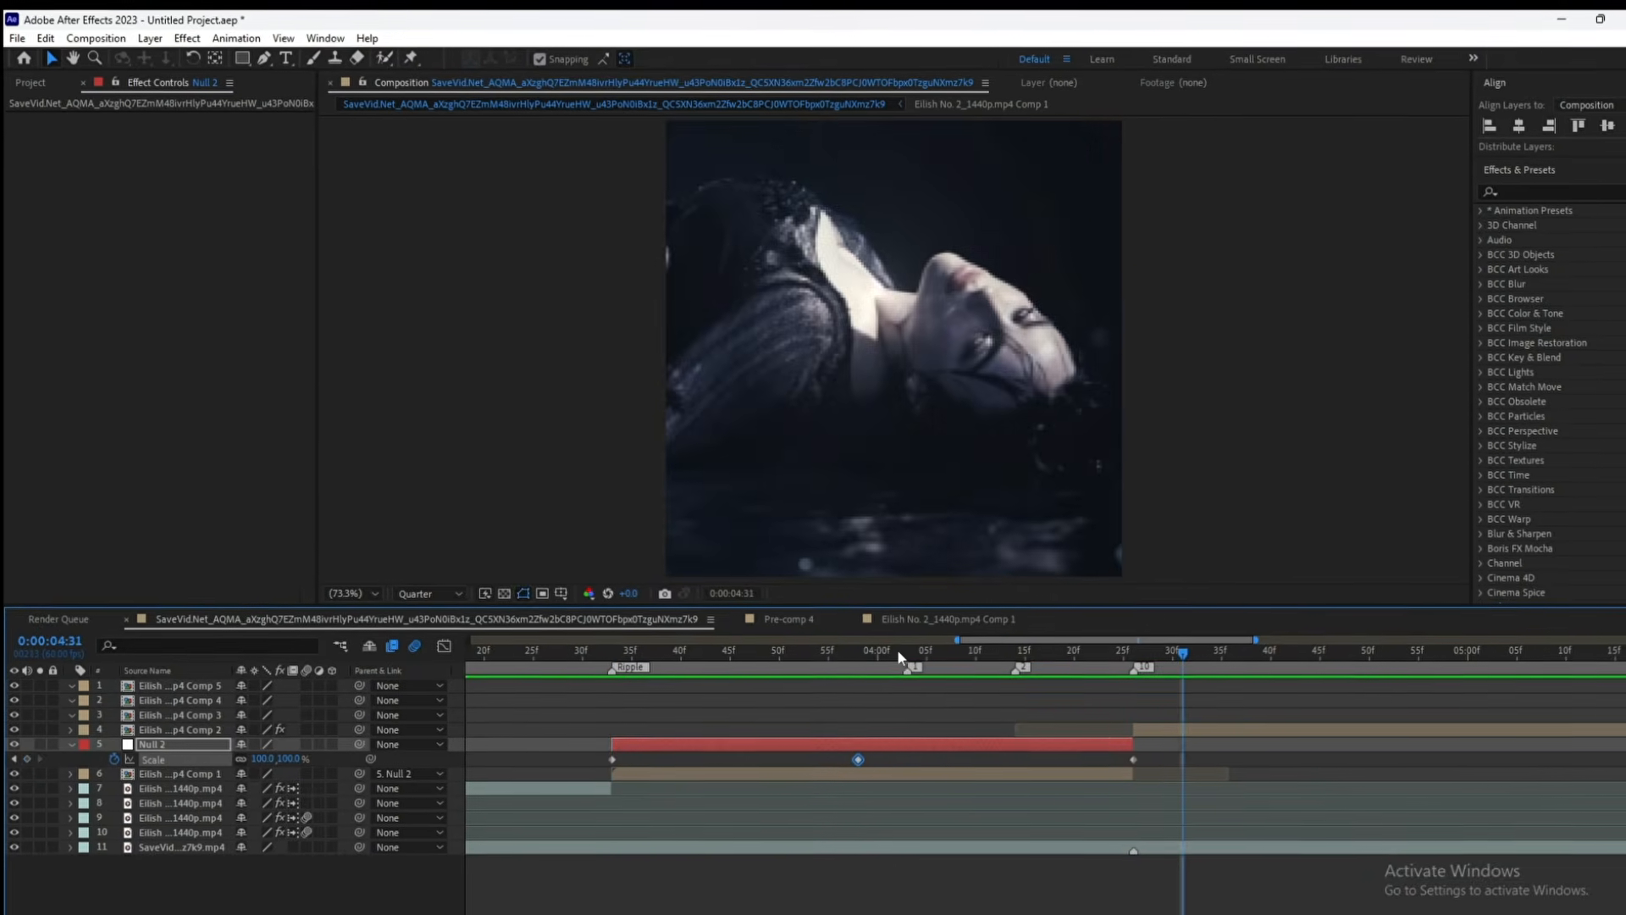
drag(898, 657, 858, 657)
- Apply Easy Ease to all three Scale keyframes of the null
drag(1152, 752, 755, 778)
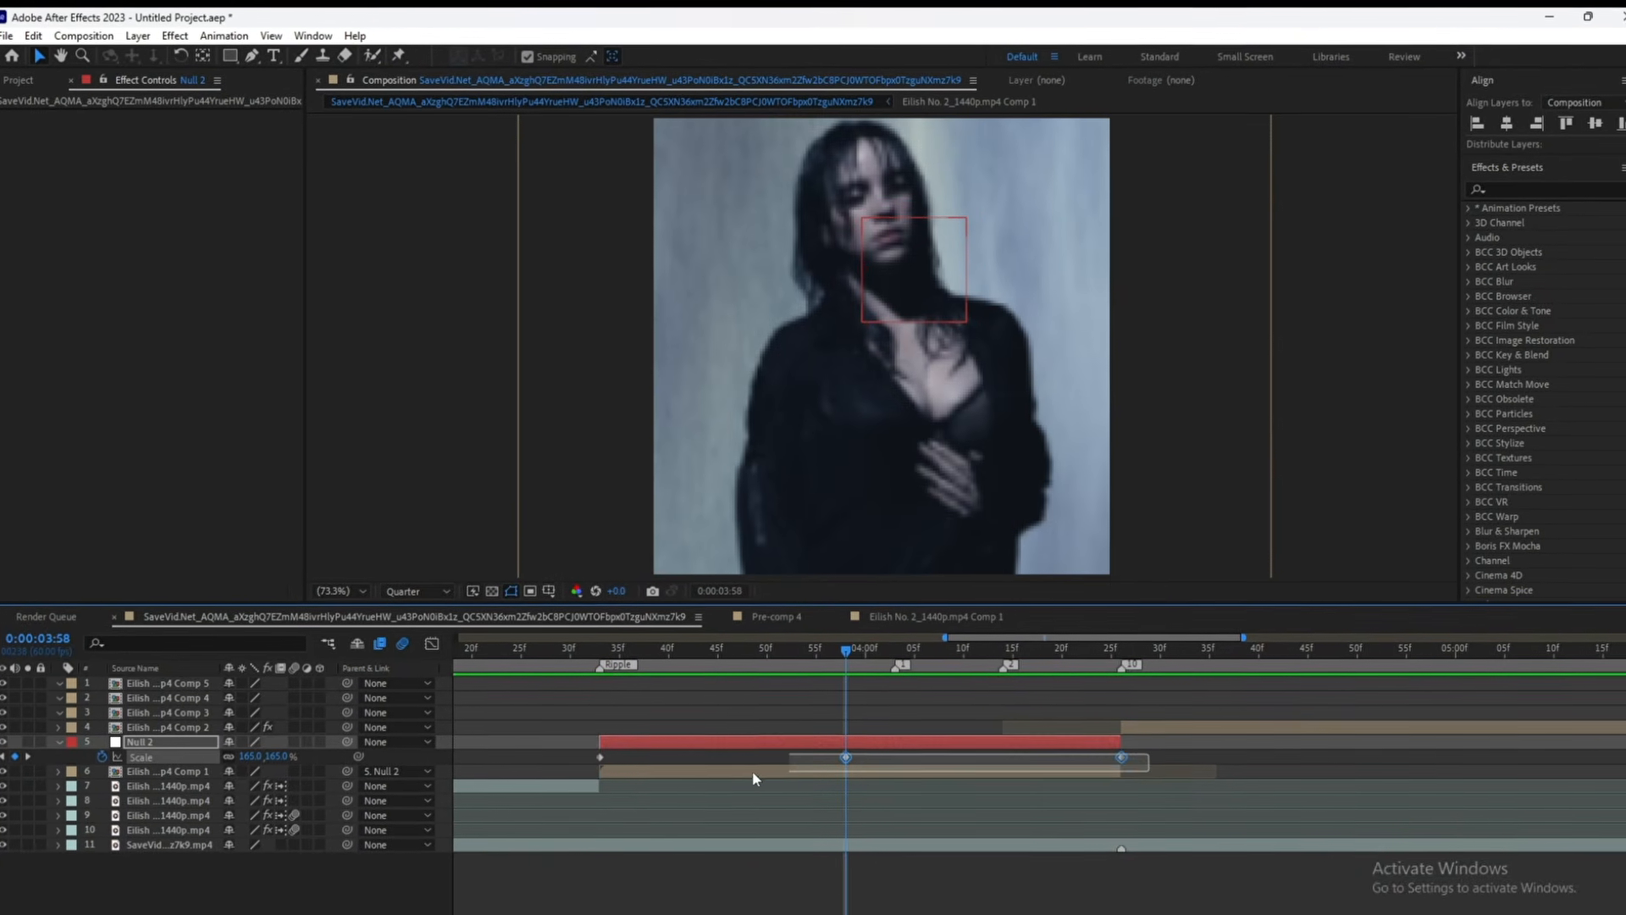
drag(550, 780, 554, 779)
key(F9)
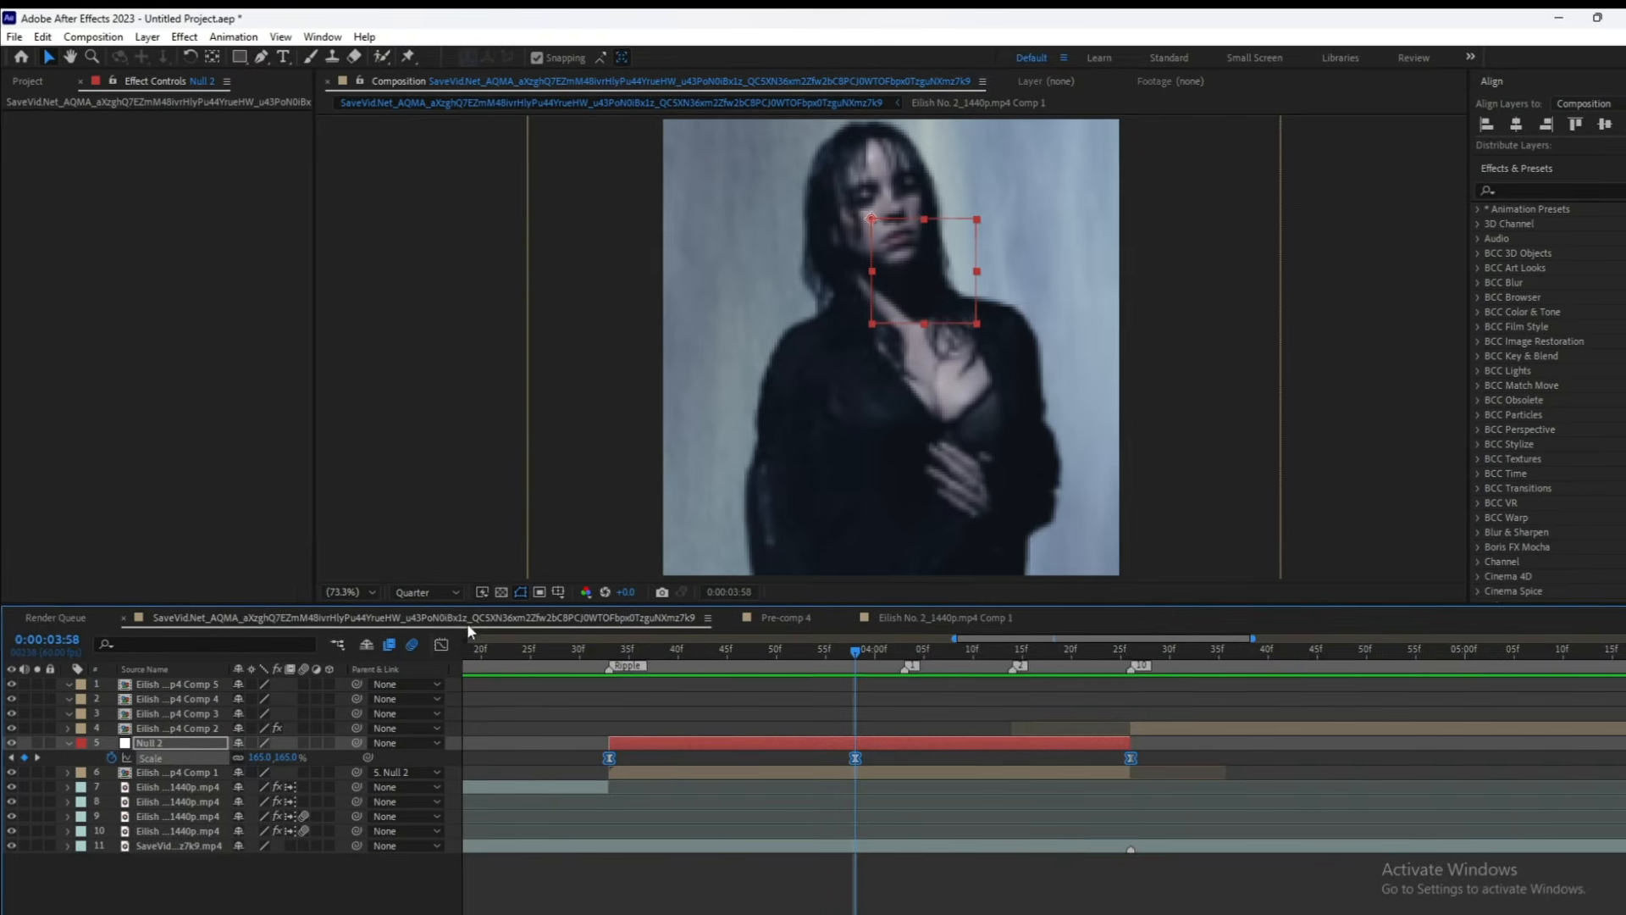
- Reshape the null's Scale value graph into a broad arch with a steep start and end, and preview the motion
click(440, 647)
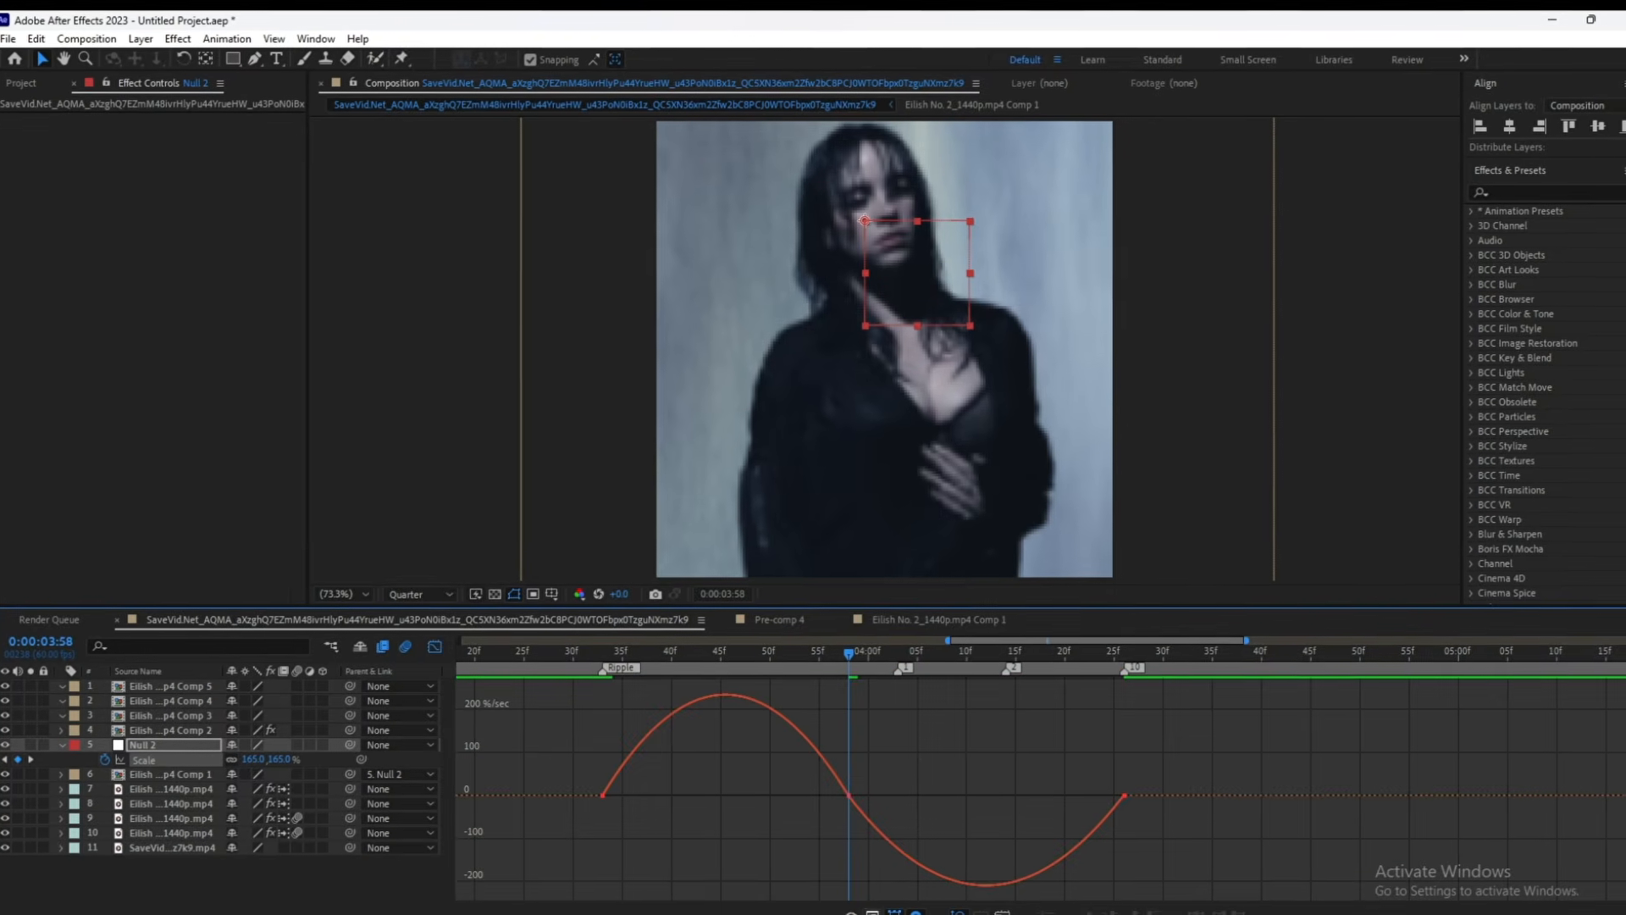
click(851, 912)
click(939, 728)
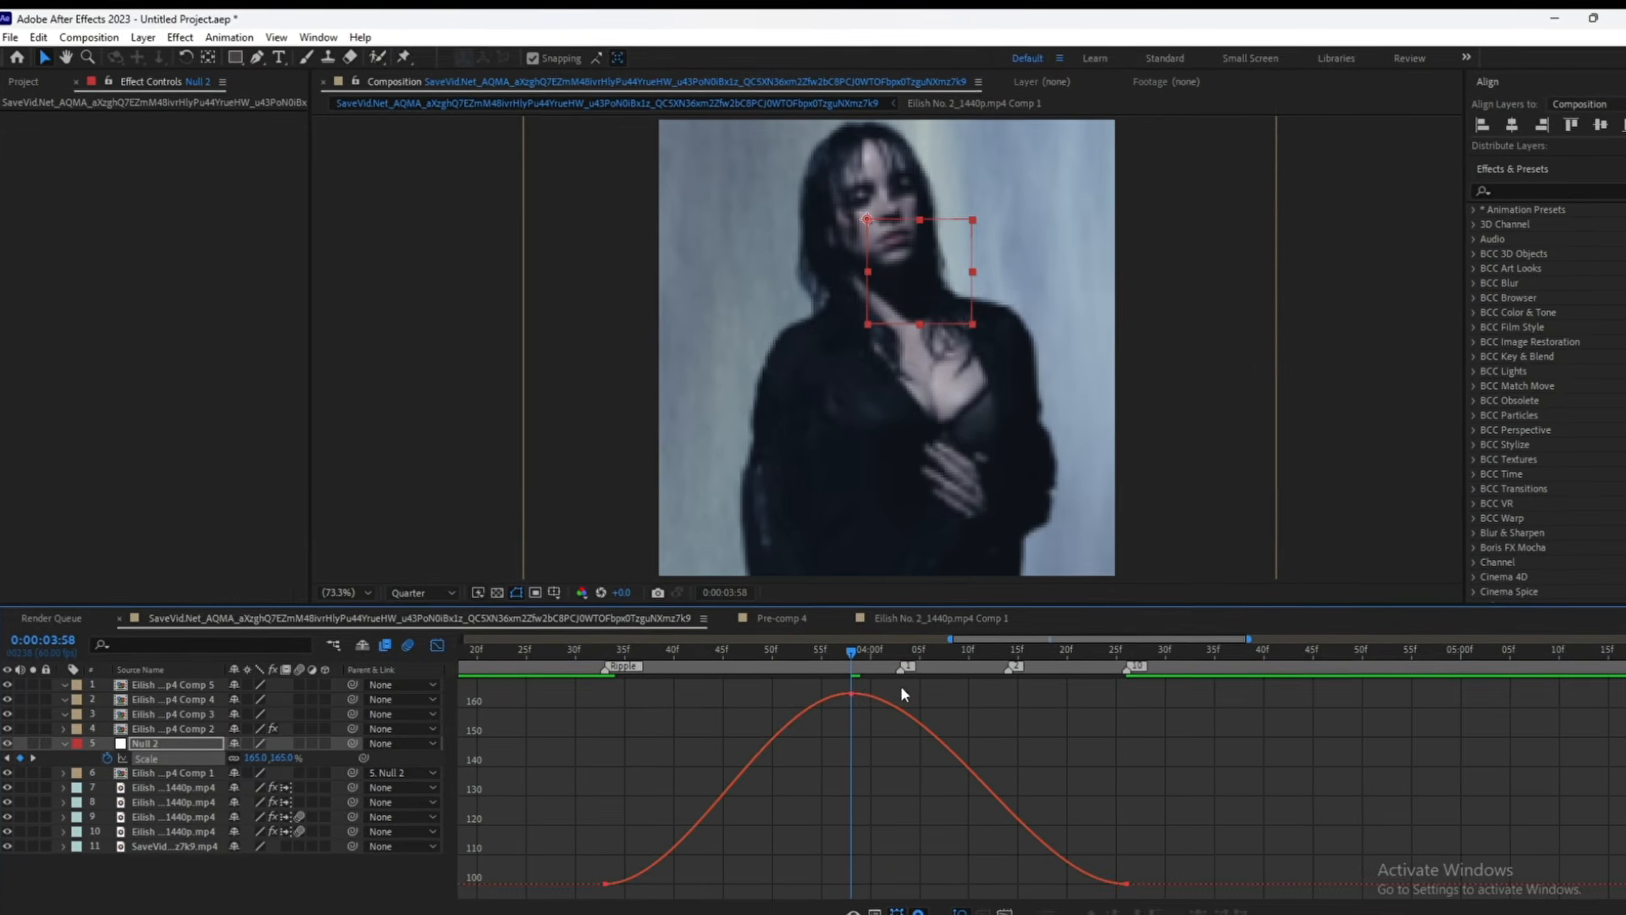
drag(940, 695, 1007, 694)
drag(767, 693, 708, 693)
drag(688, 885, 655, 832)
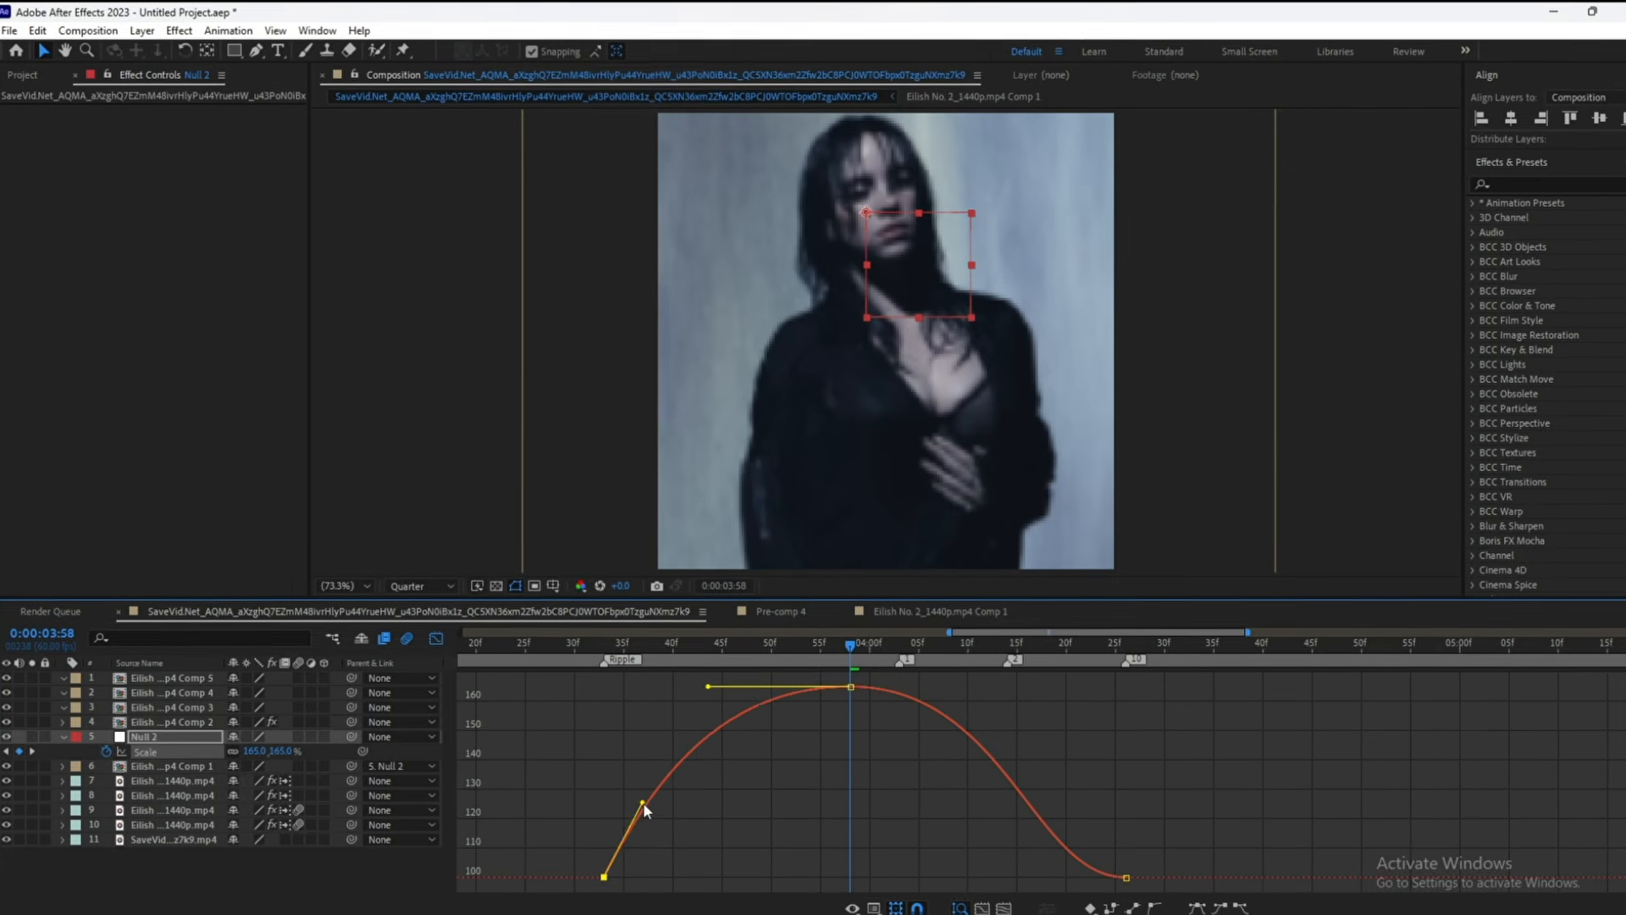
click(1122, 878)
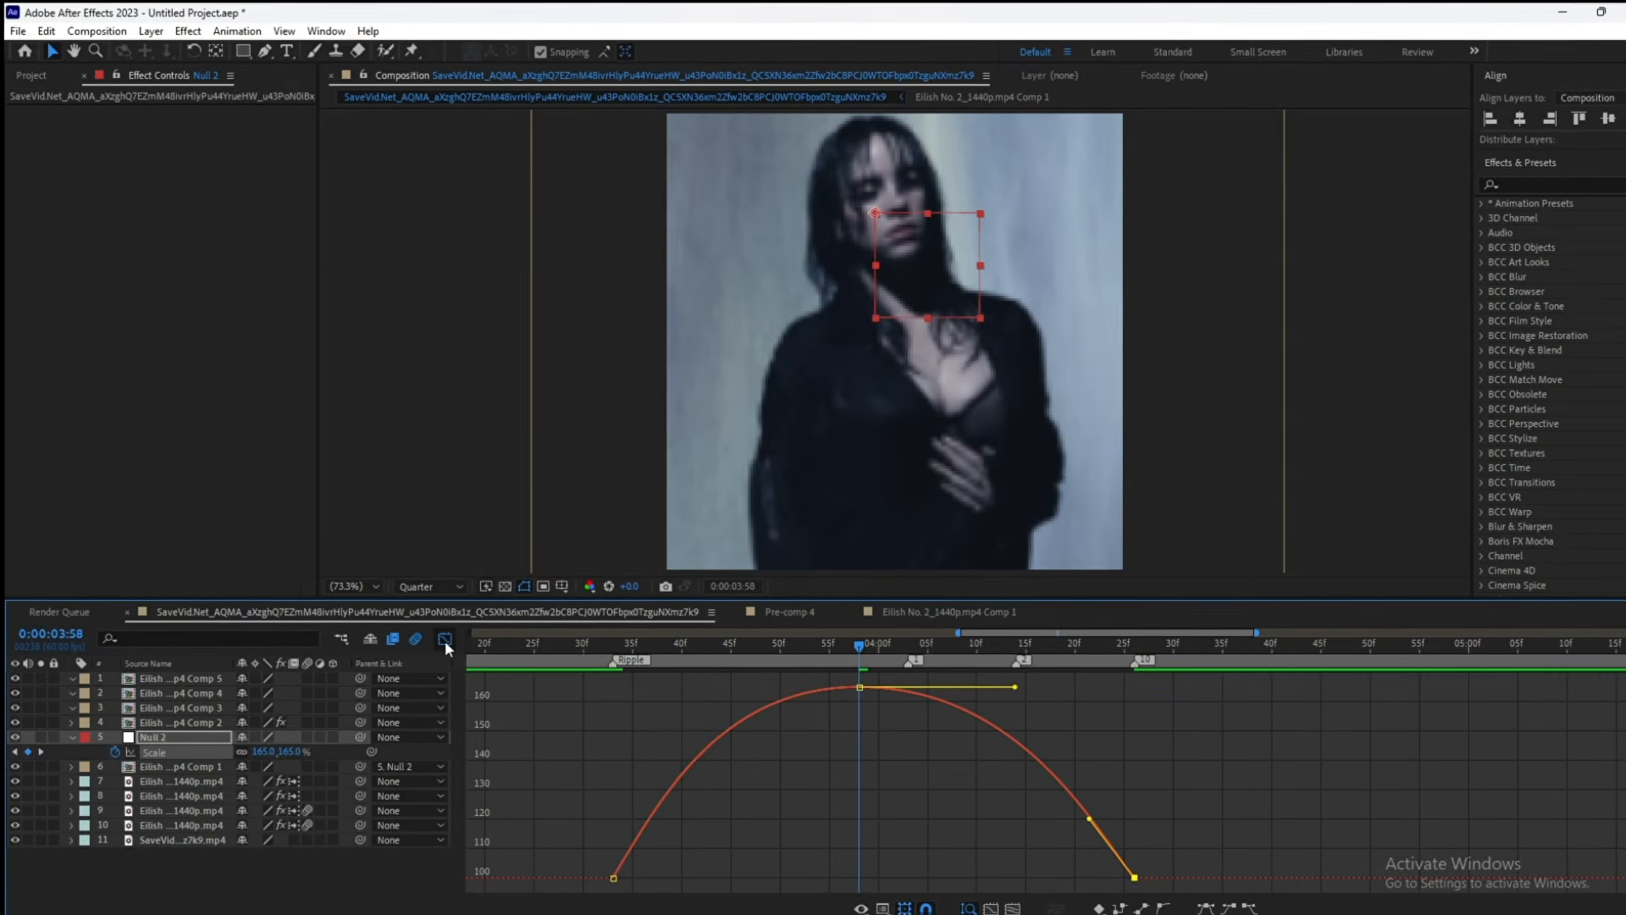
click(443, 640)
click(555, 646)
key(space)
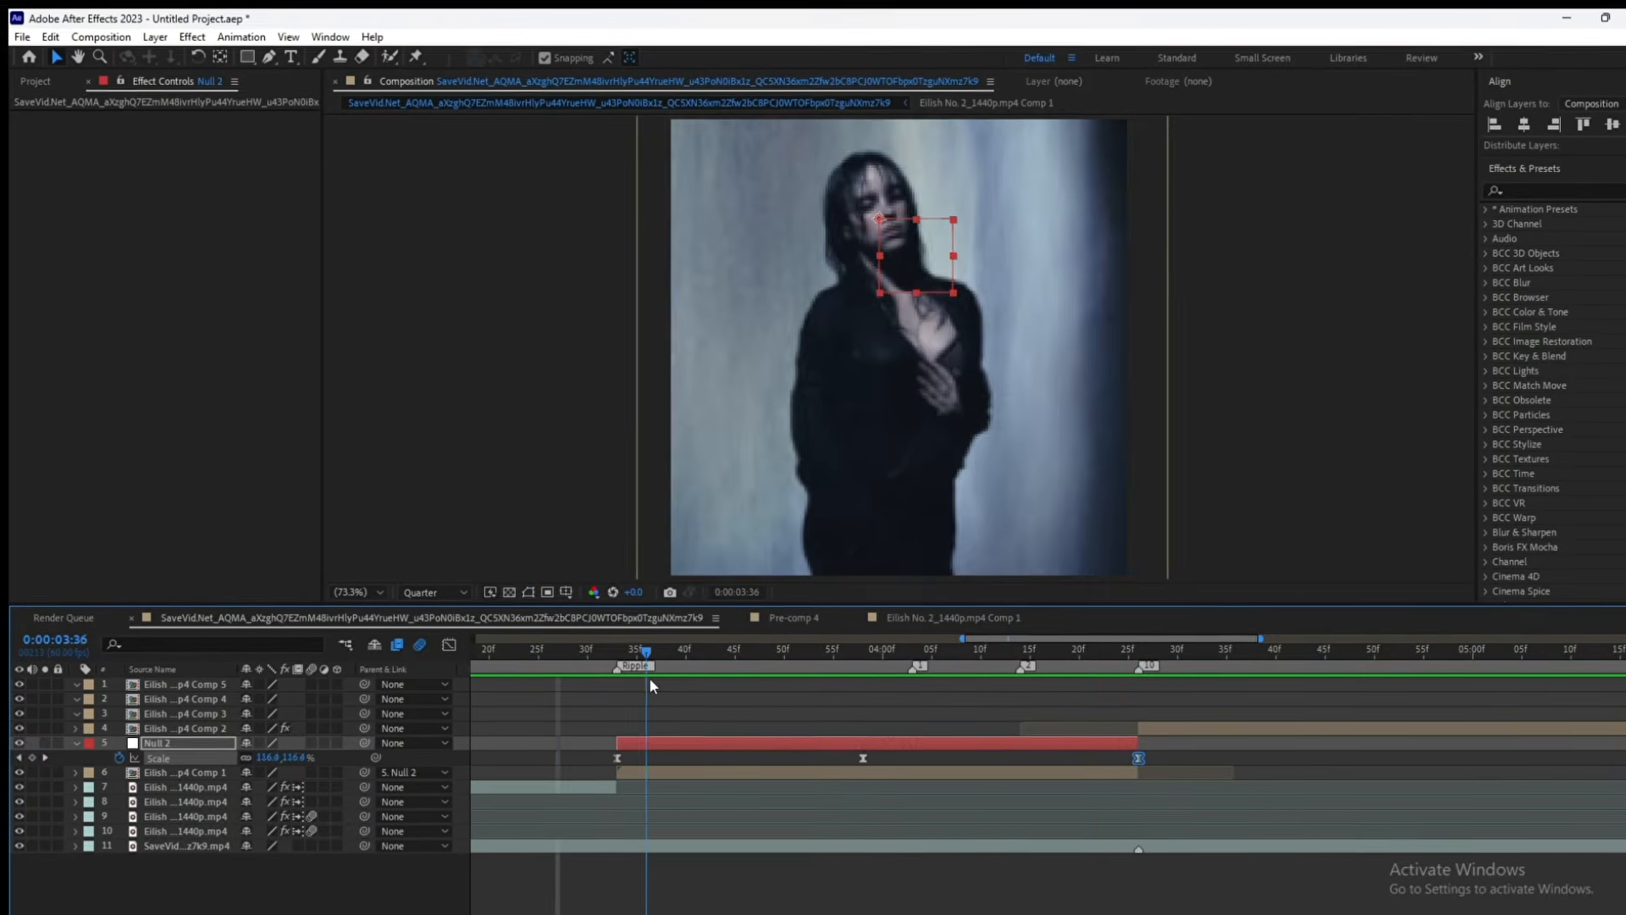
- Duplicate Null 2 and place the copy directly above the Comp 2 layer in the stacking order
click(76, 742)
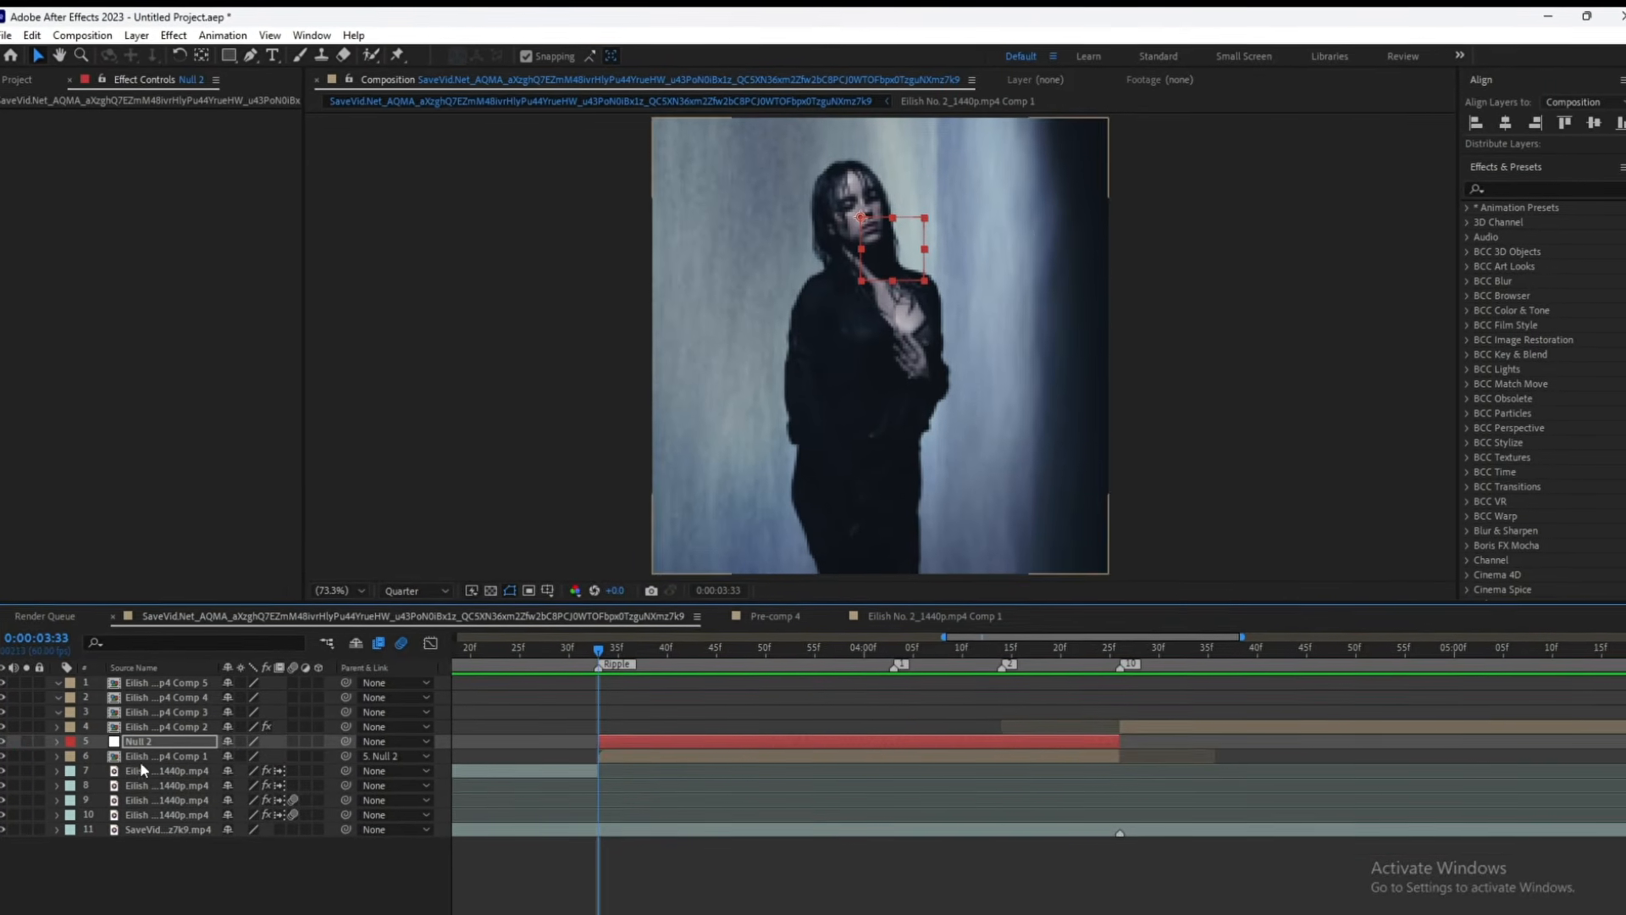
scroll(720, 803, down, 3)
click(737, 799)
click(745, 741)
key(ctrl+d)
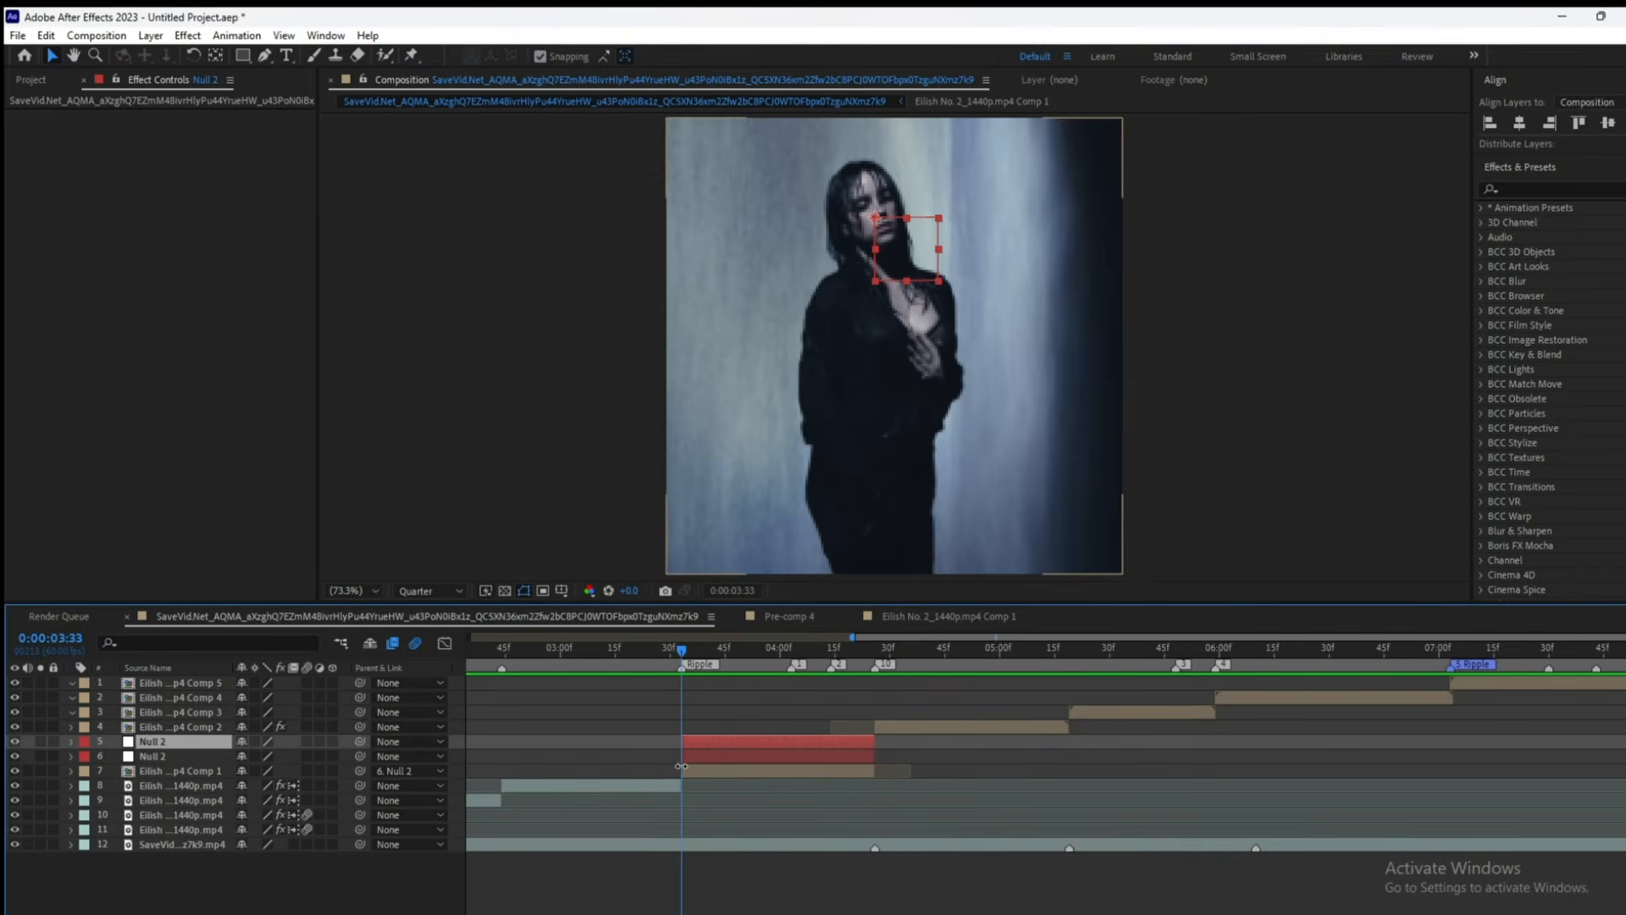
key(ctrl+bracketright)
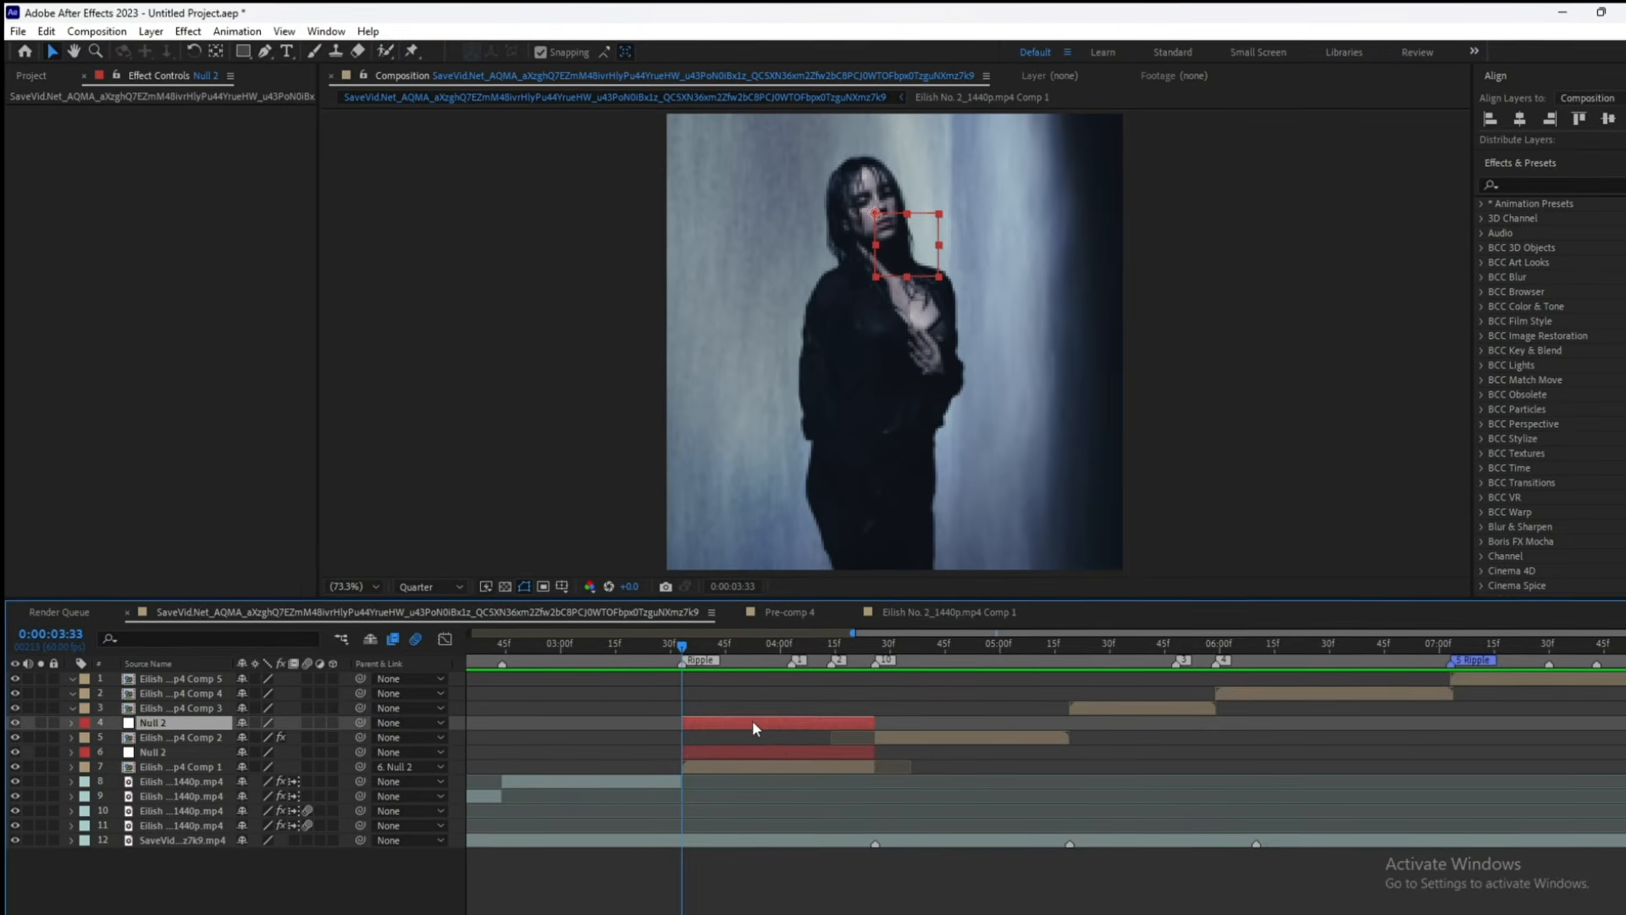
- Shift the duplicated null to start with the Comp 2 clip at 0:00:04:26 and position it over the woman's face
drag(752, 719, 944, 720)
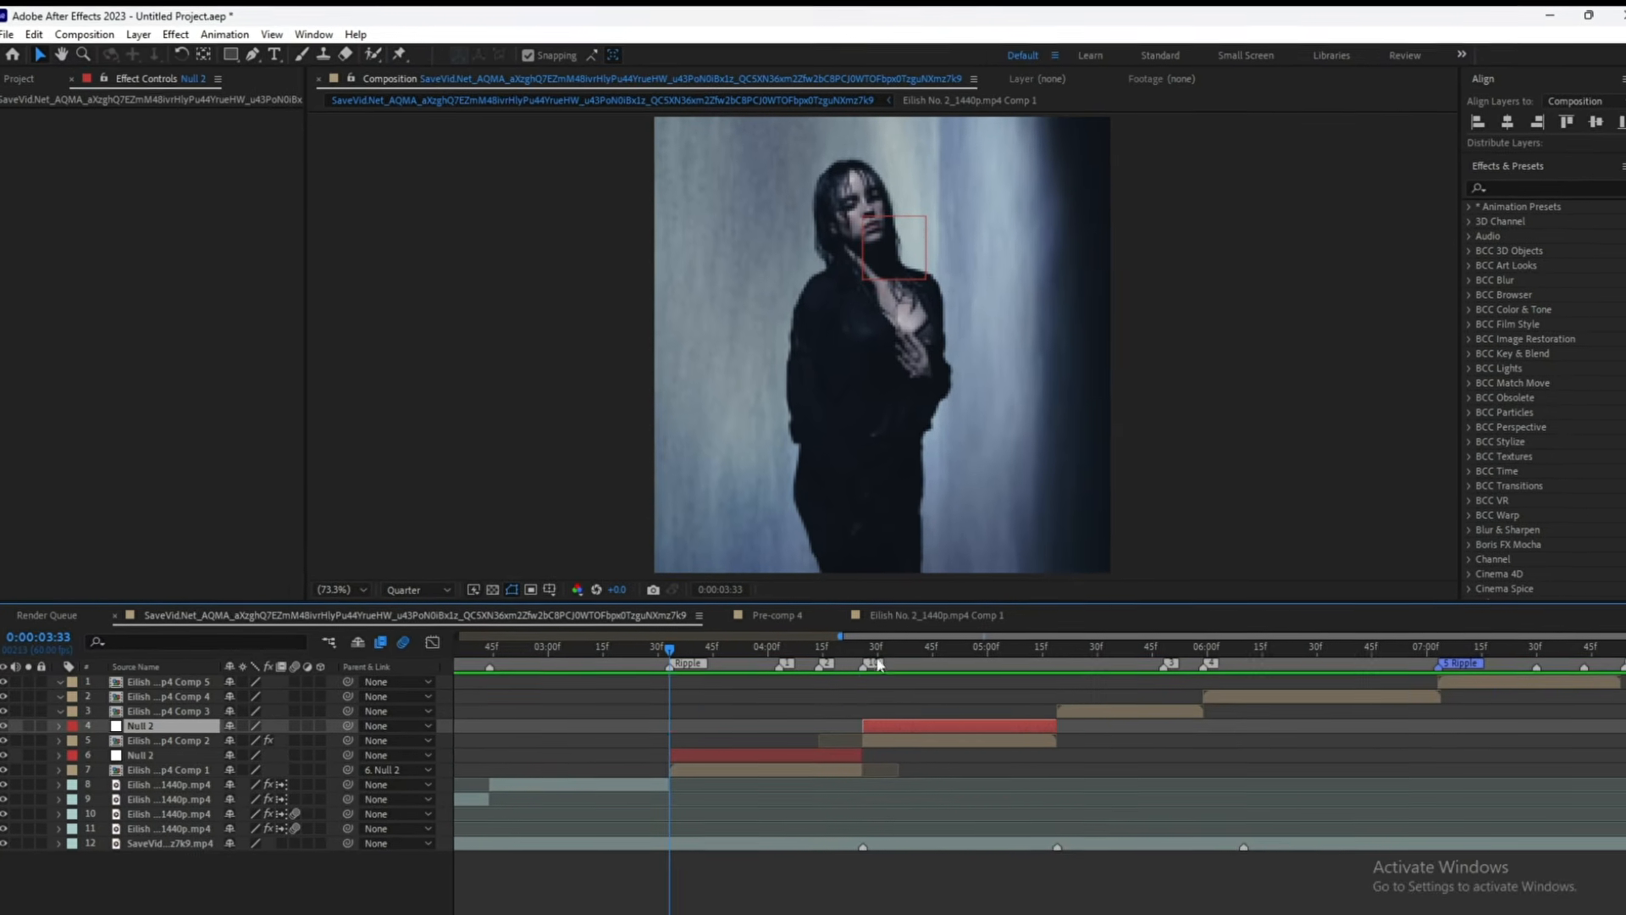
click(859, 648)
key(Page_Down)
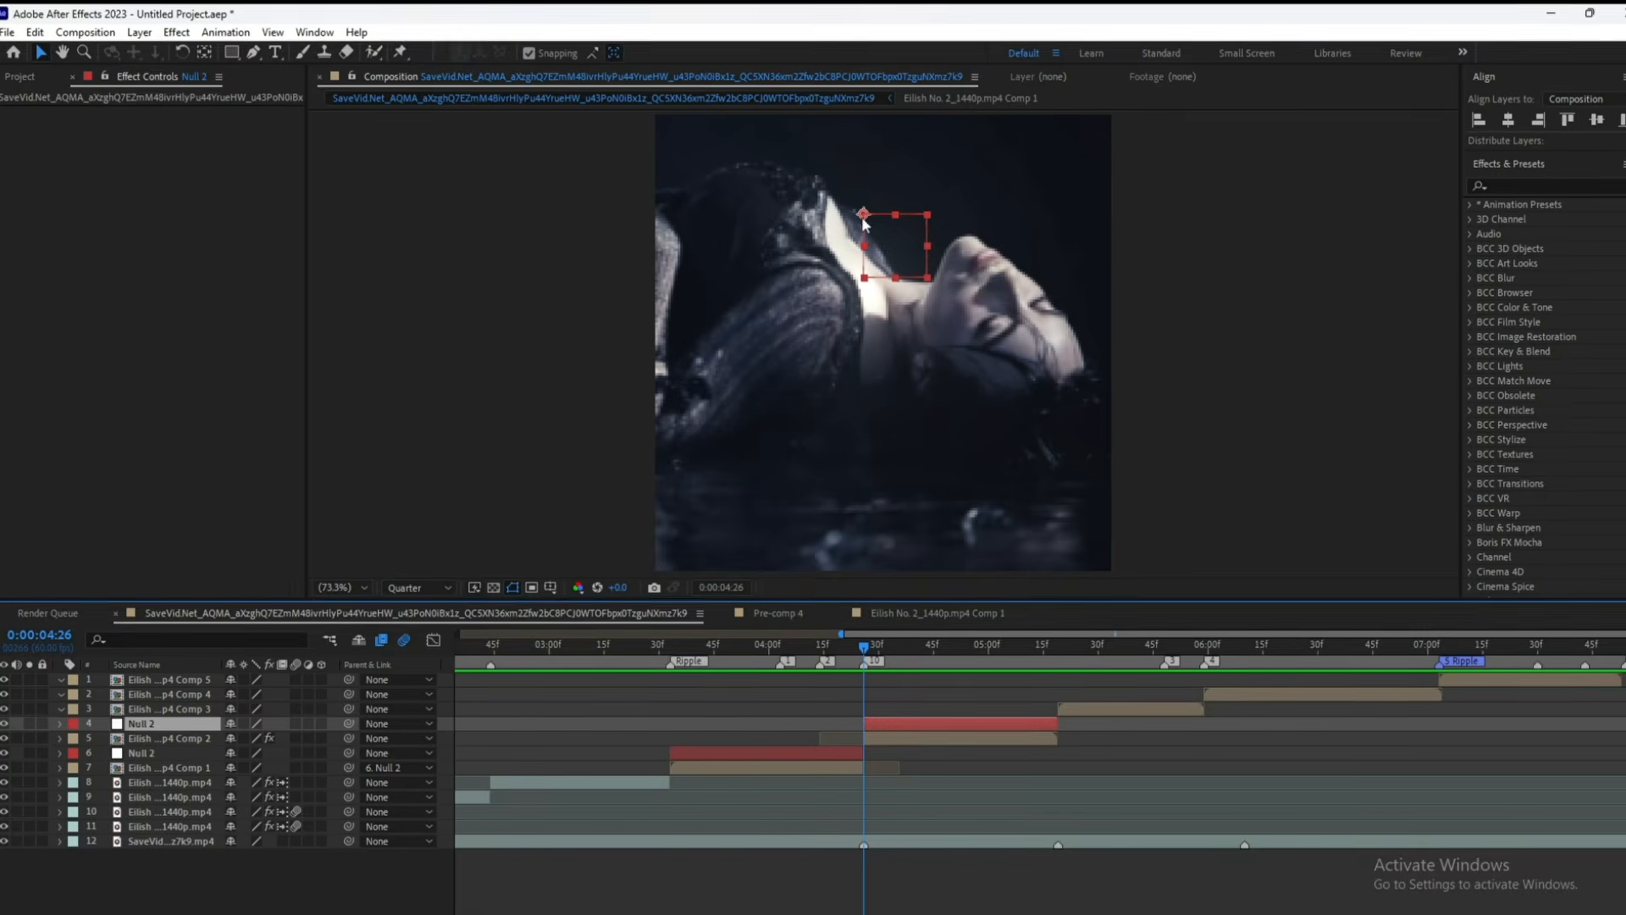
drag(863, 222, 1003, 296)
- Parent the Comp 2 layer to the null directly above it and preview the zoom
click(894, 742)
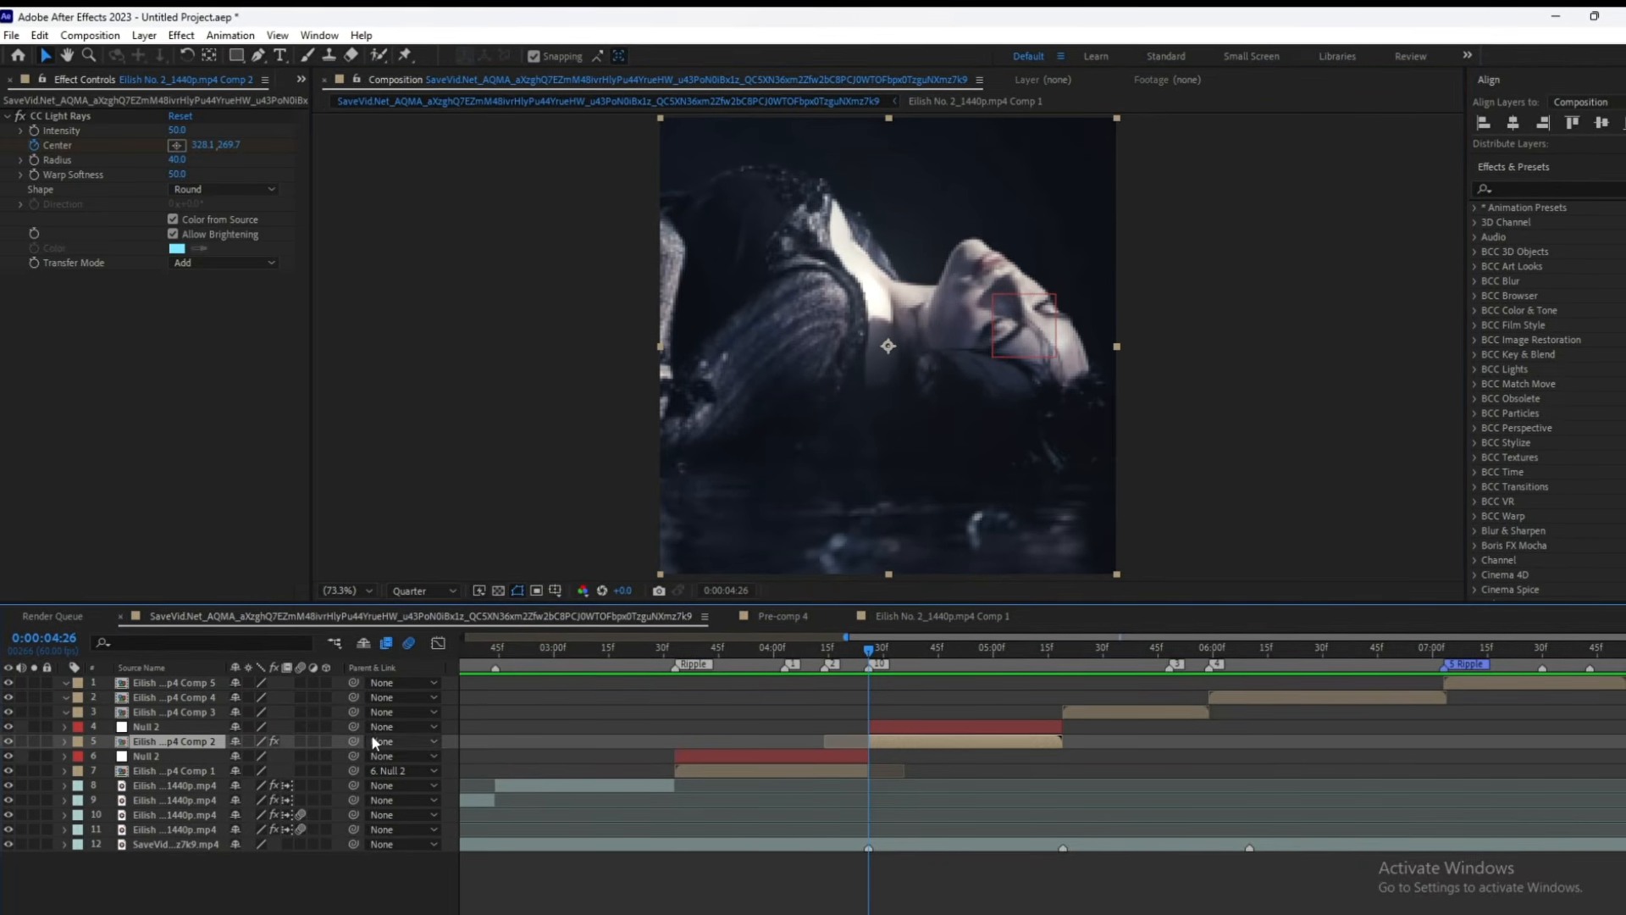
drag(350, 742, 280, 728)
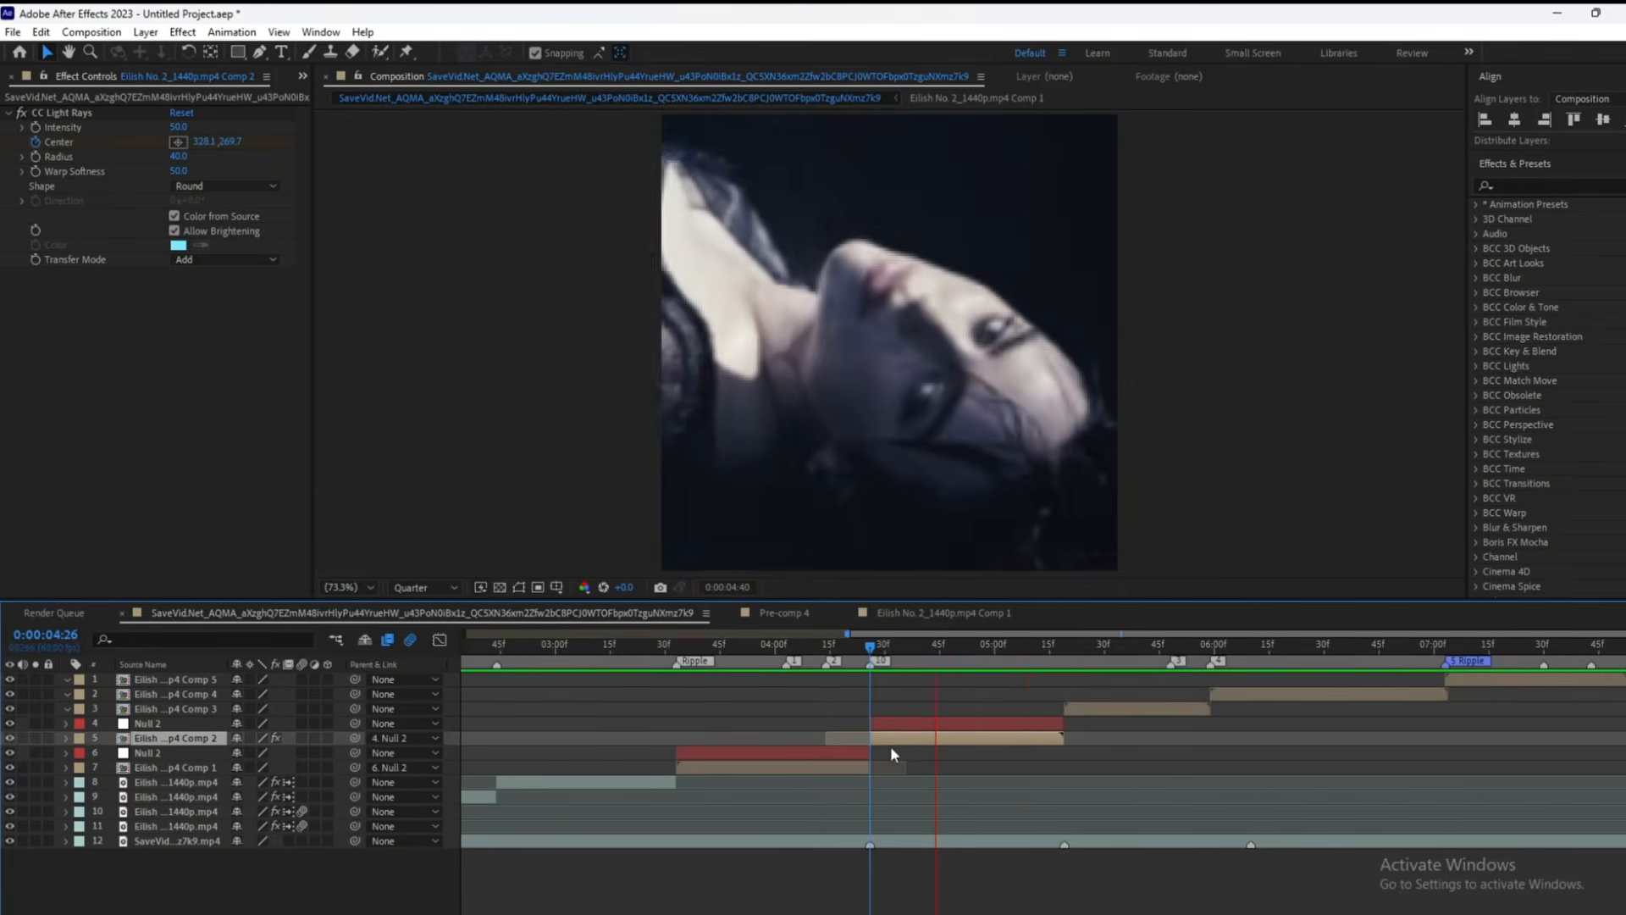
key(space)
- Duplicate the null above the Comp 3 layer, align it with that clip's start, and fit its Scale keyframes and end to the clip
click(1013, 725)
key(ctrl+d)
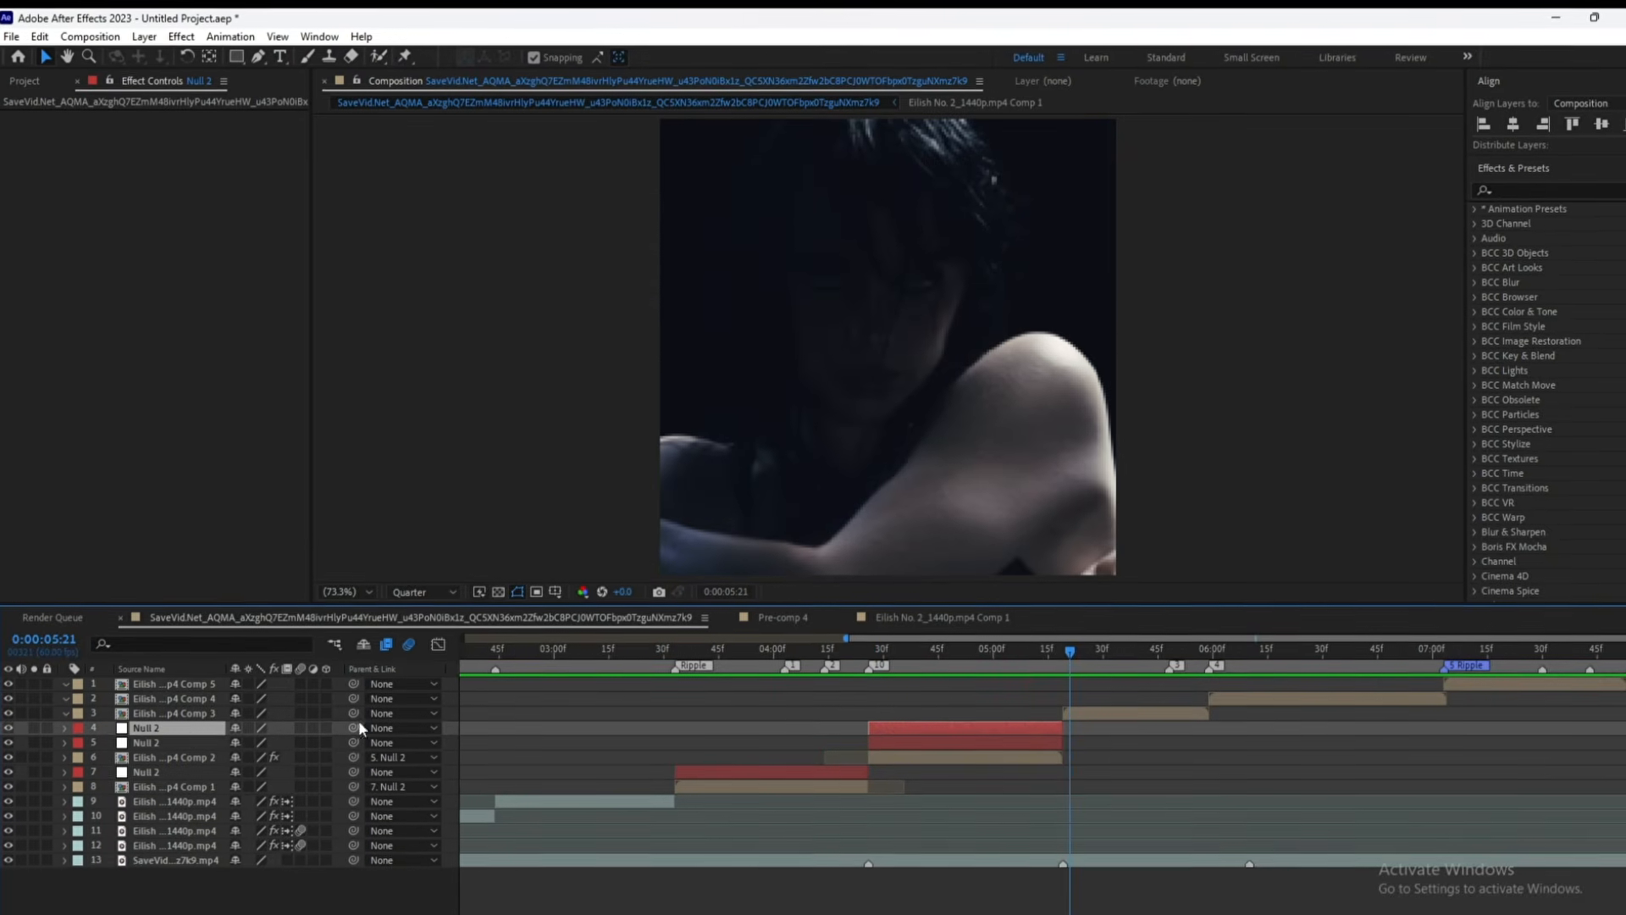
drag(187, 729, 198, 707)
drag(934, 714, 1132, 706)
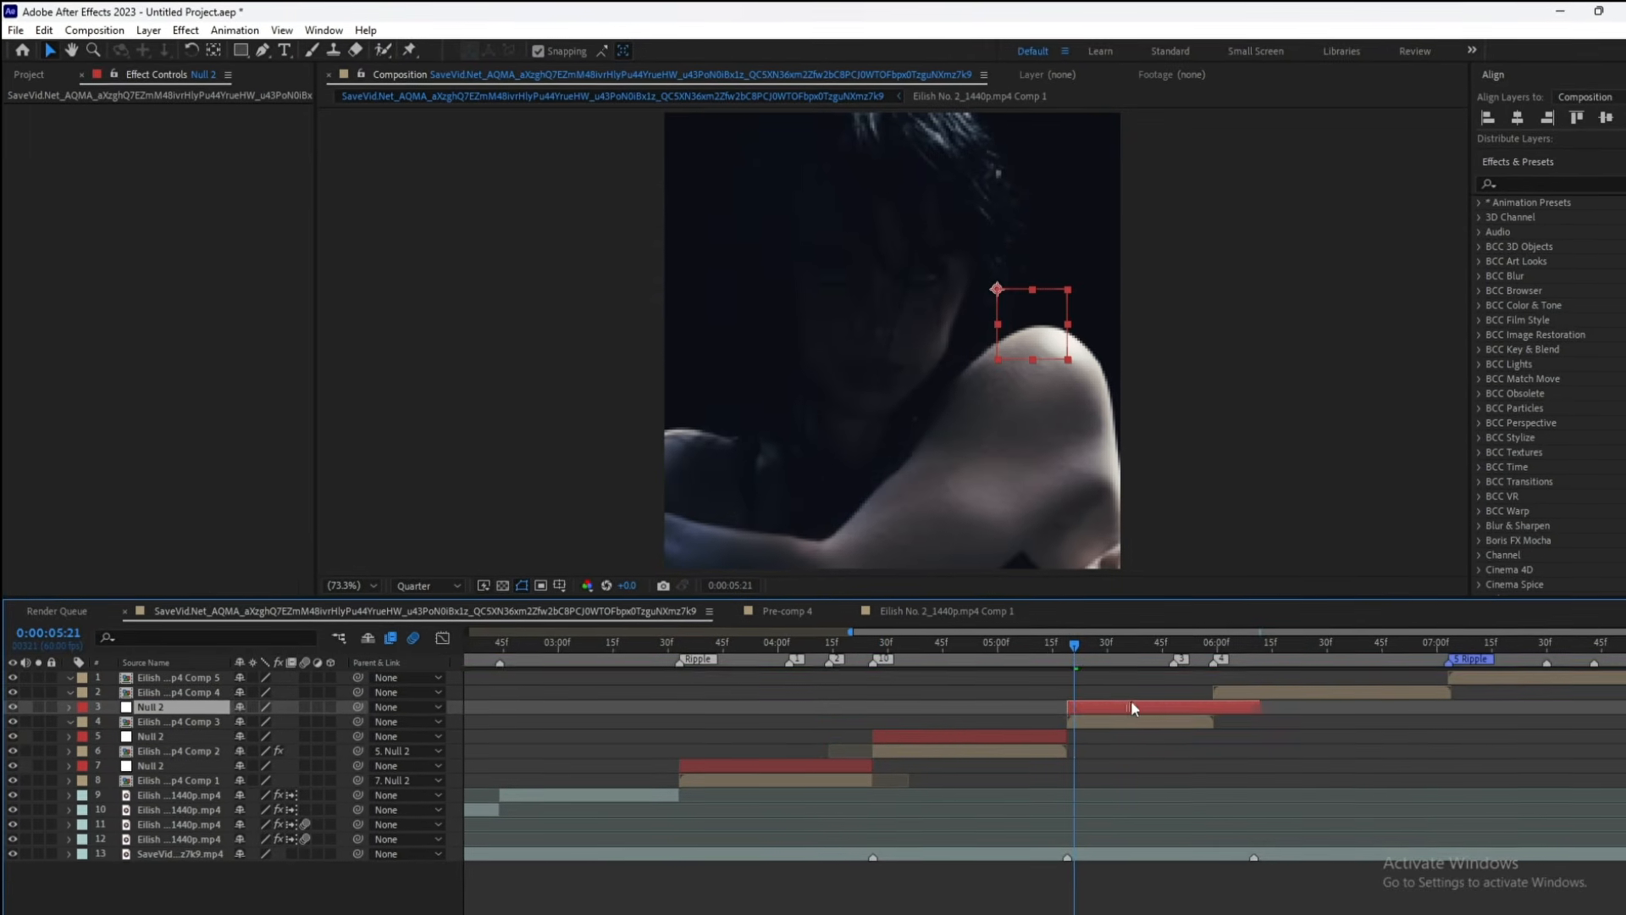
key(u)
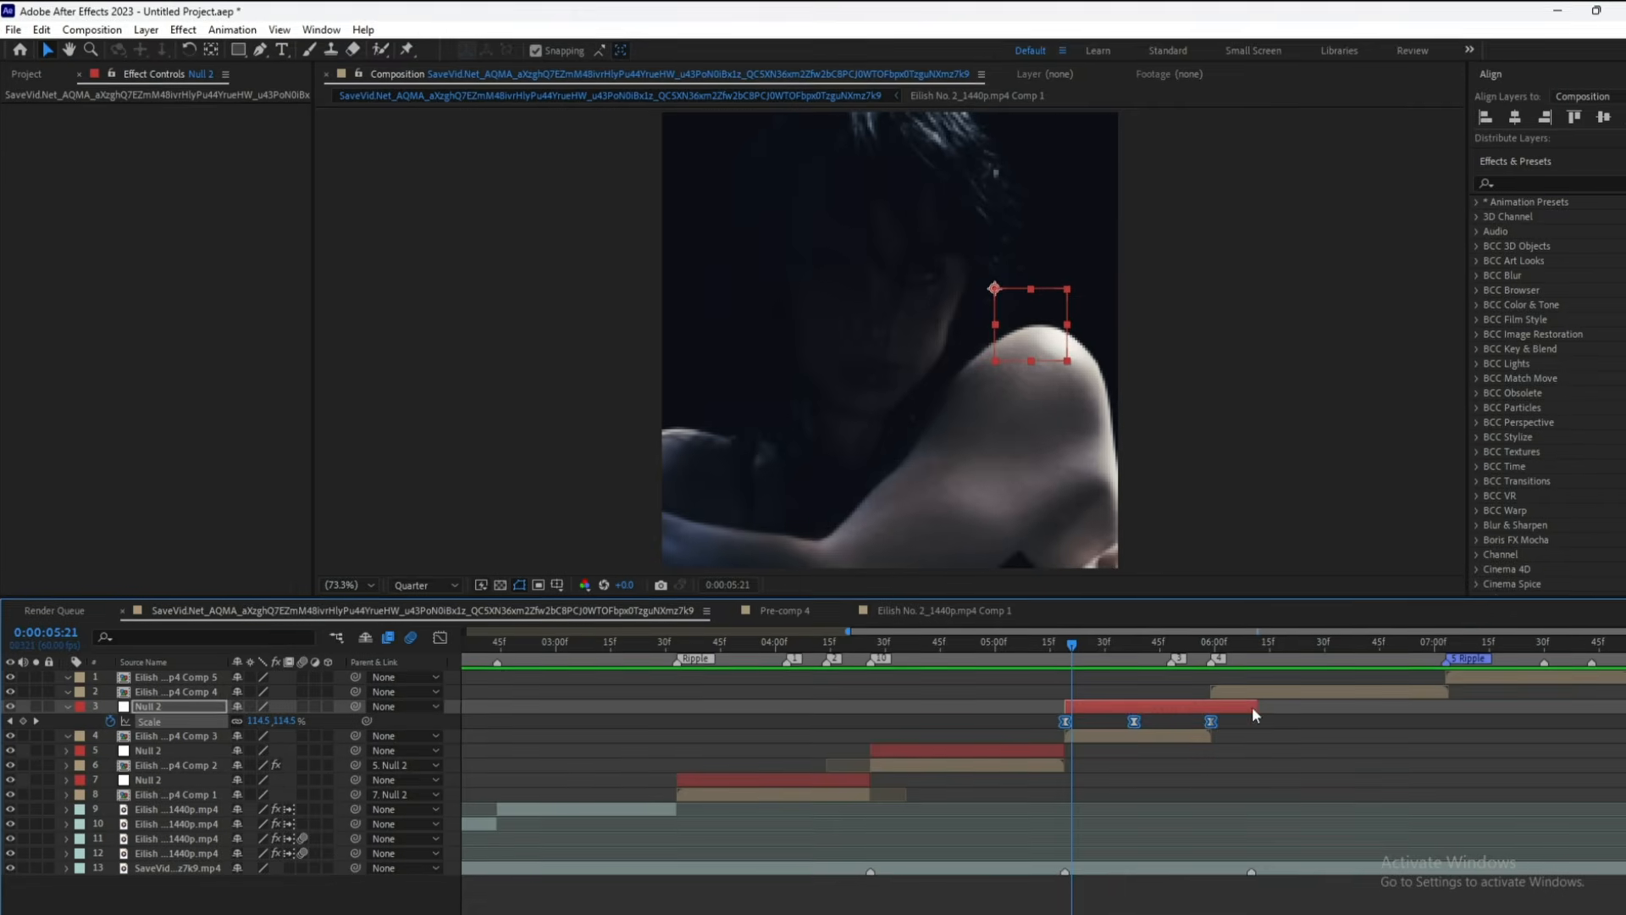
drag(1252, 714, 1212, 709)
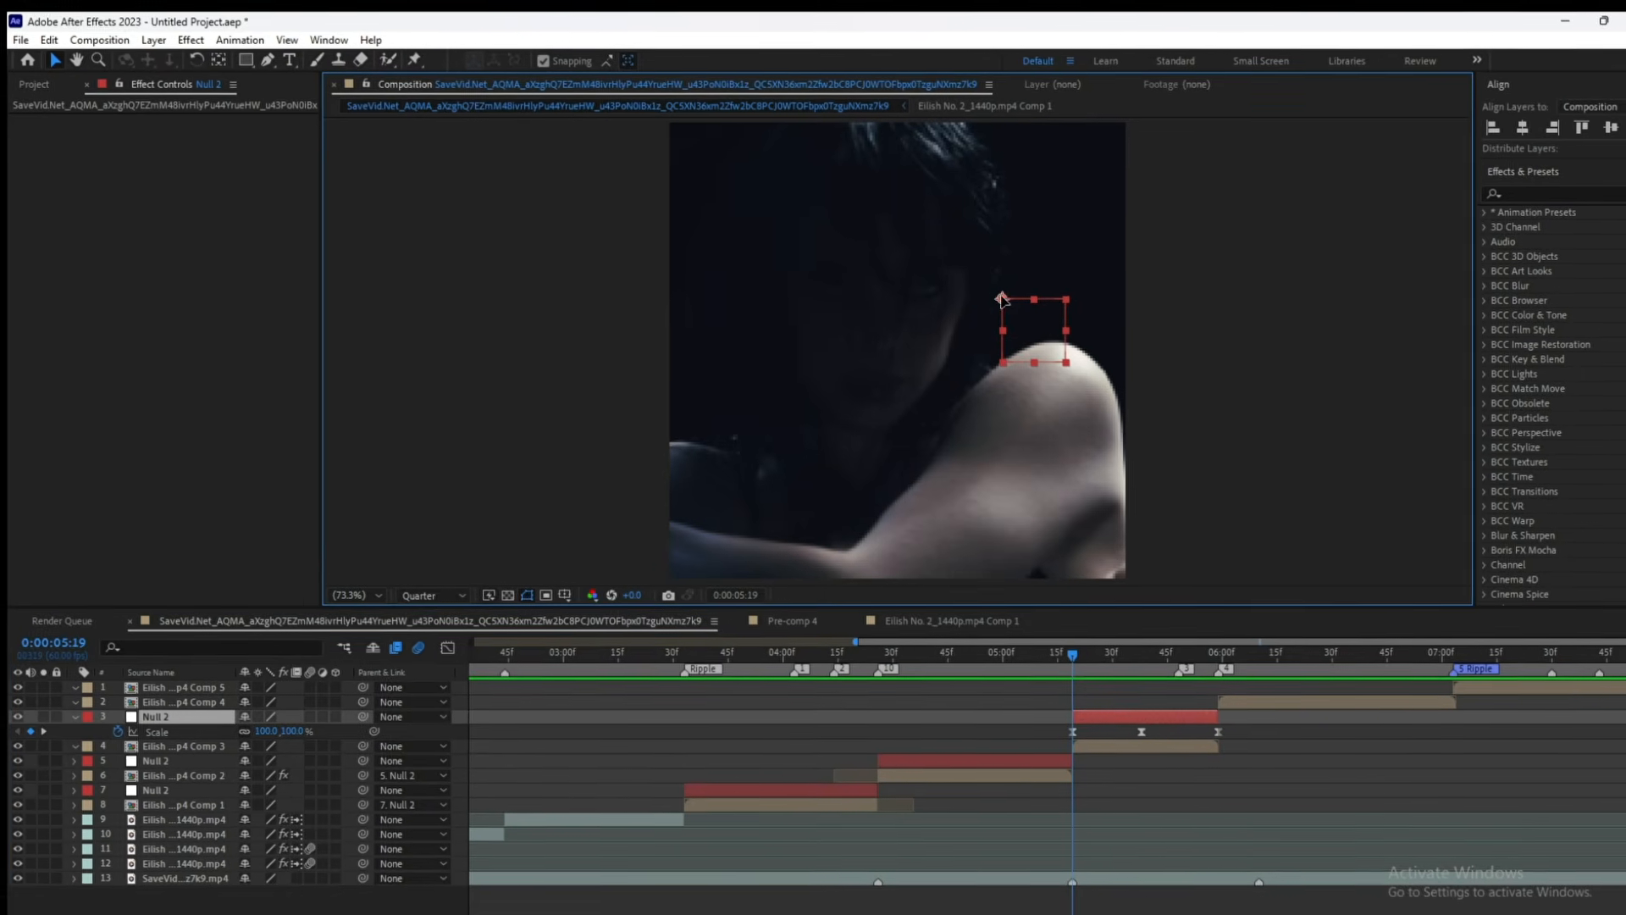
- Position the new null over the subject's face, parent the Comp 3 layer to it, and preview the zoom
drag(1002, 299, 862, 351)
drag(363, 746, 199, 686)
key(space)
- Duplicate the null above the Comp 4 layer, align it with that clip, and stretch its Scale keyframes across the clip's length
click(195, 754)
key(ctrl+d)
drag(1203, 696, 1270, 696)
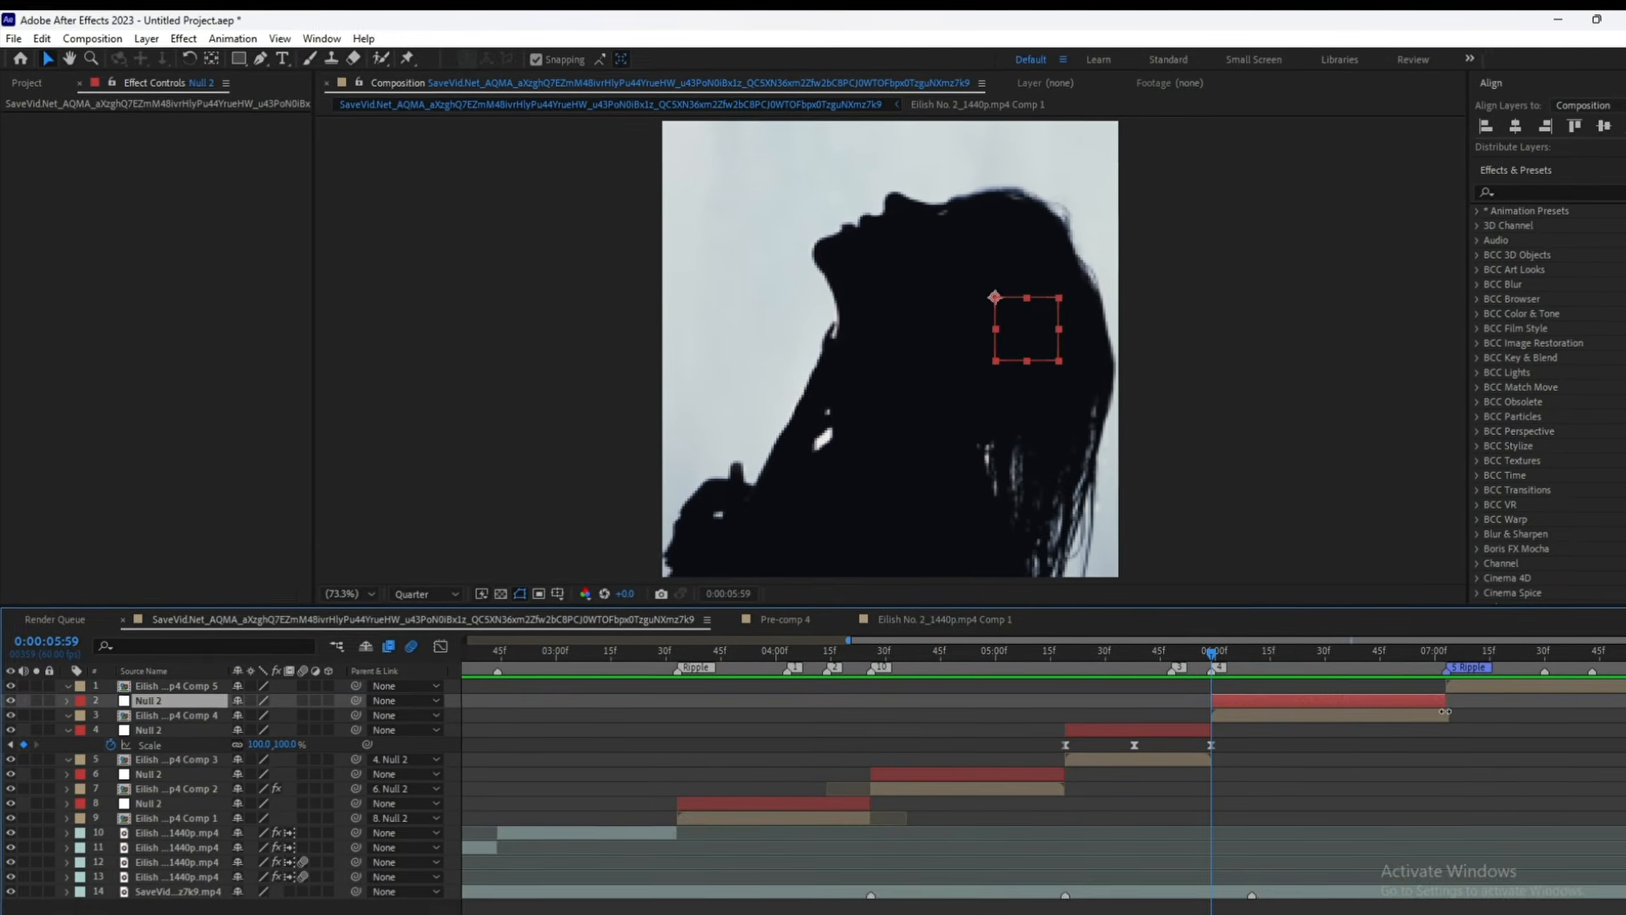
key(s)
drag(1433, 716, 1167, 744)
drag(1434, 718, 1452, 717)
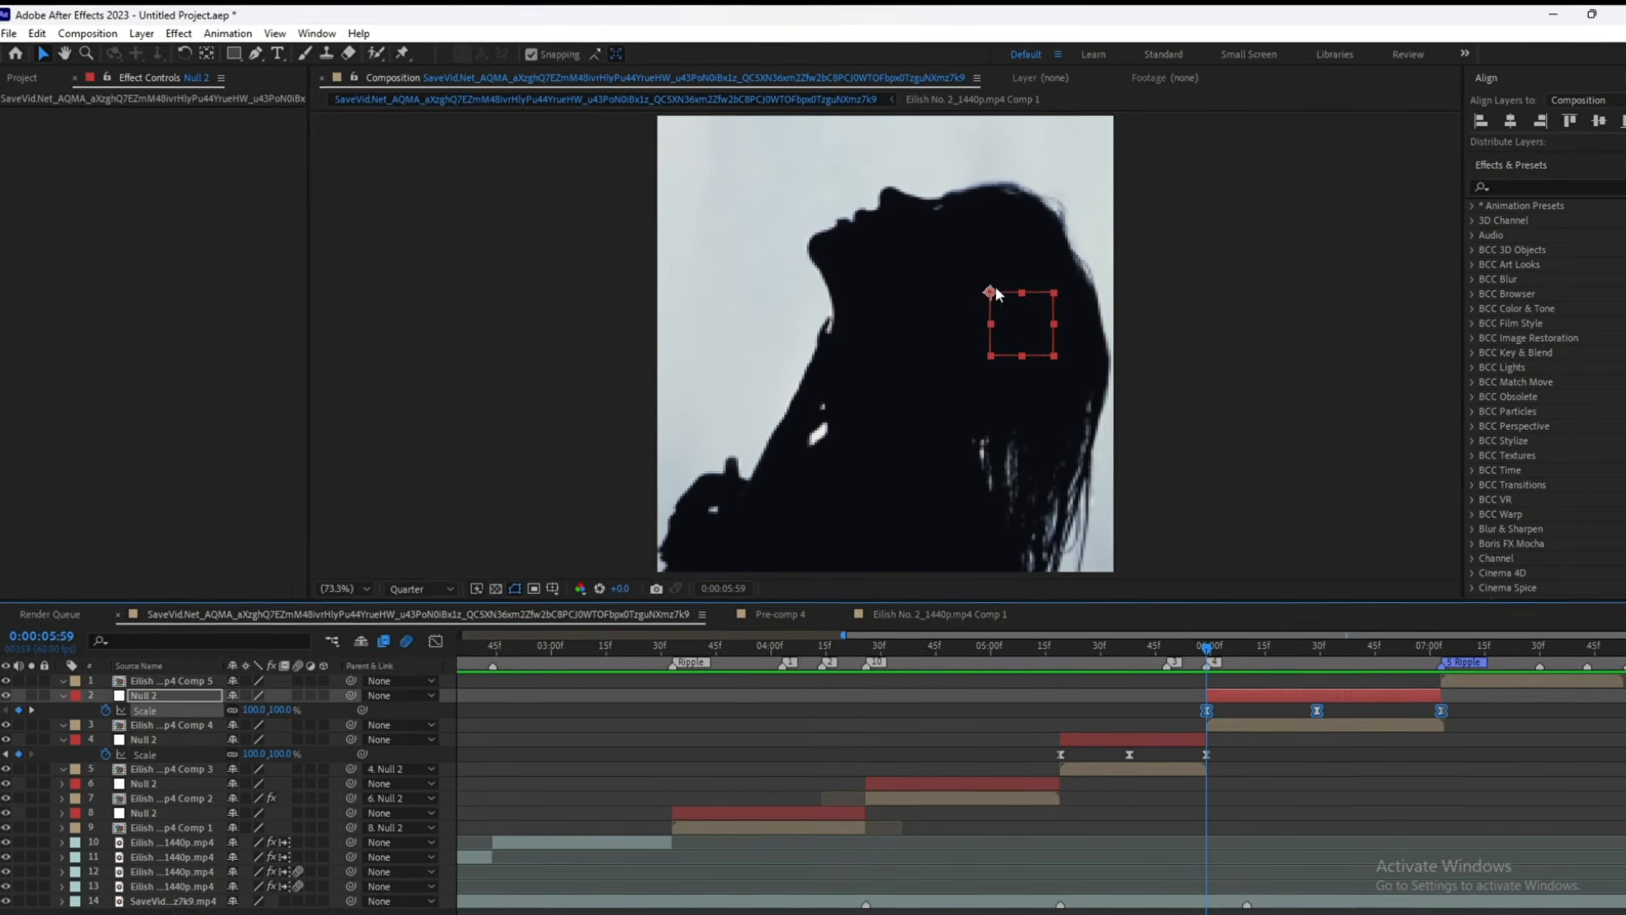
- Position the null over the silhouette's face, parent the Comp 4 layer to it, and preview the zoom
drag(1000, 298, 896, 238)
drag(351, 729, 199, 698)
key(space)
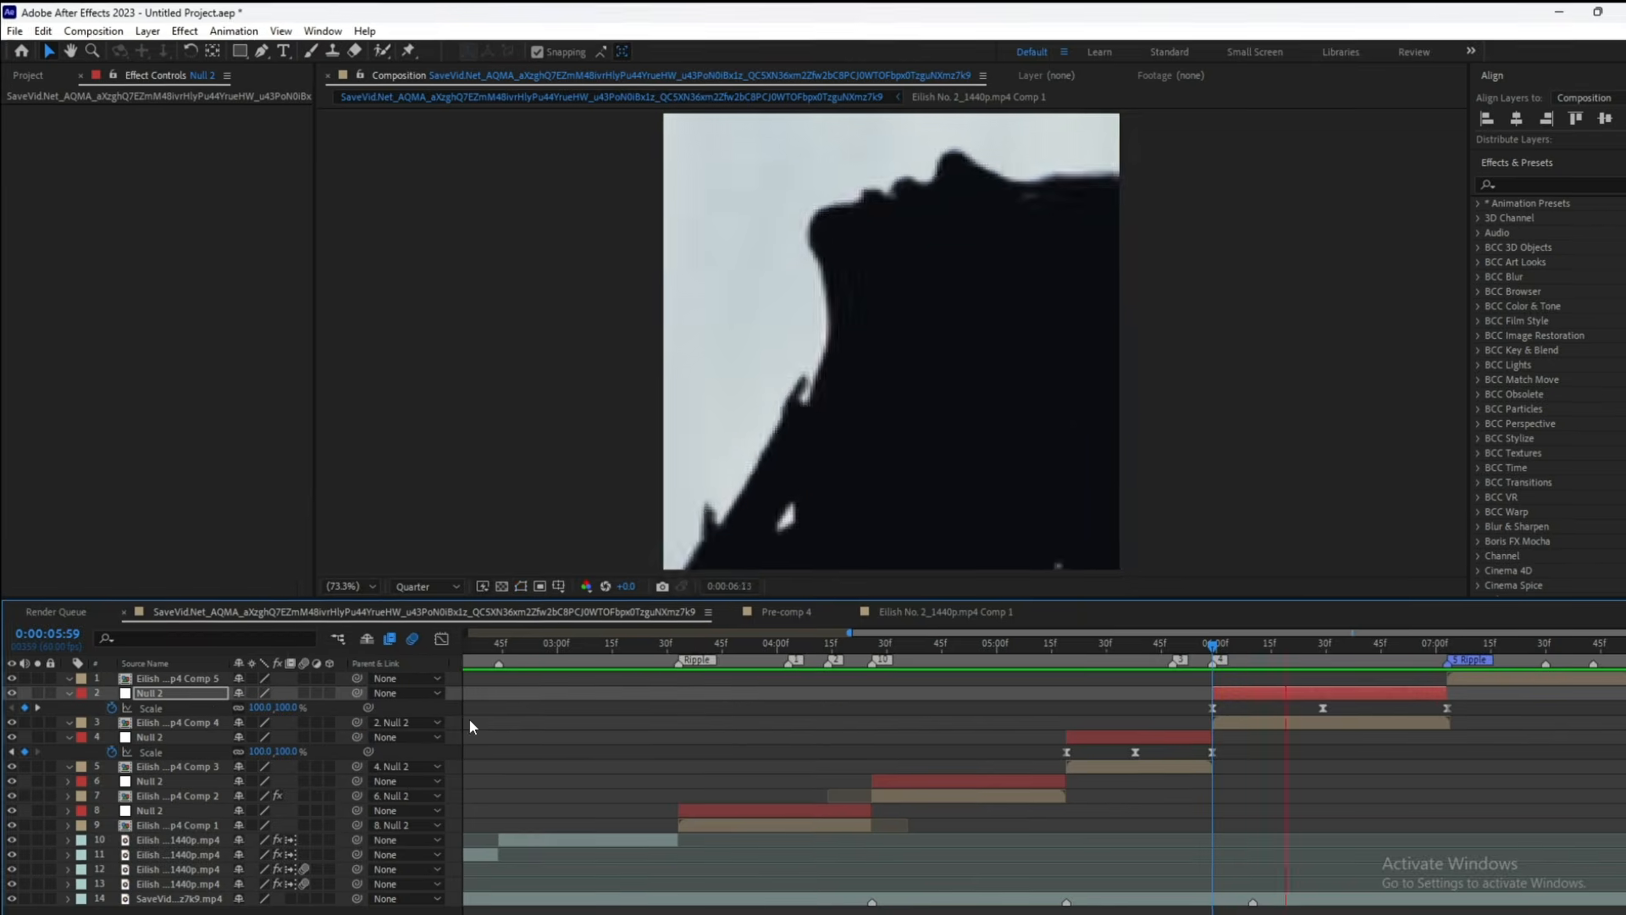
key(space)
- Duplicate the null above the Comp 5 layer, start it at 0:00:07:03, and retime its Scale keyframes to span that clip
drag(1224, 656, 1276, 737)
click(1446, 649)
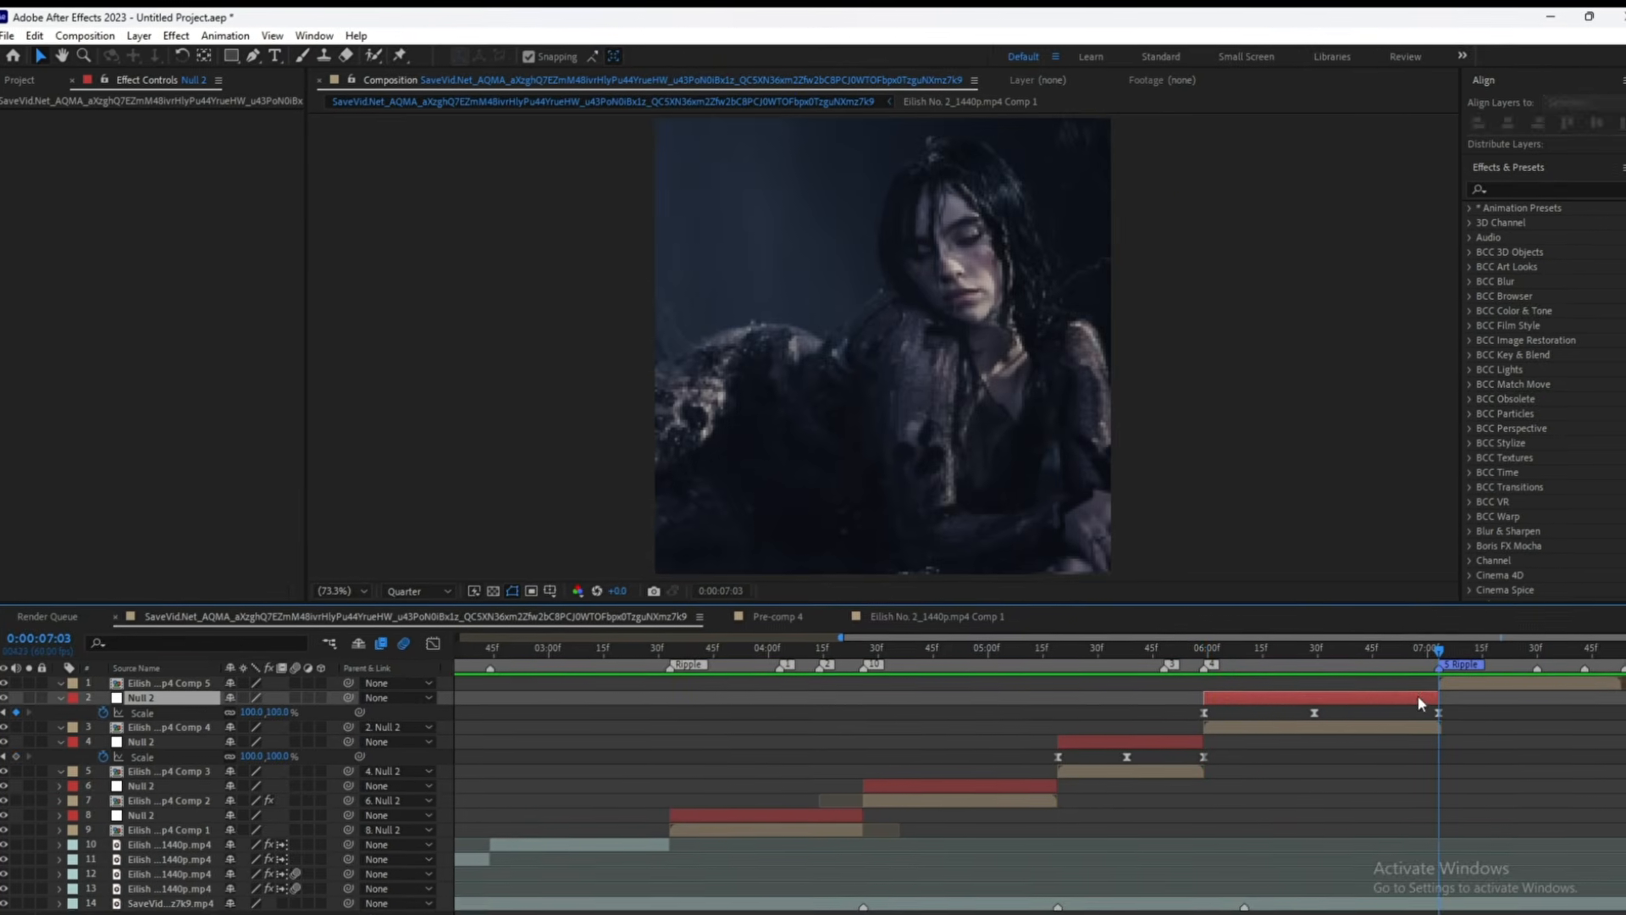
key(ctrl+alt+shift+y)
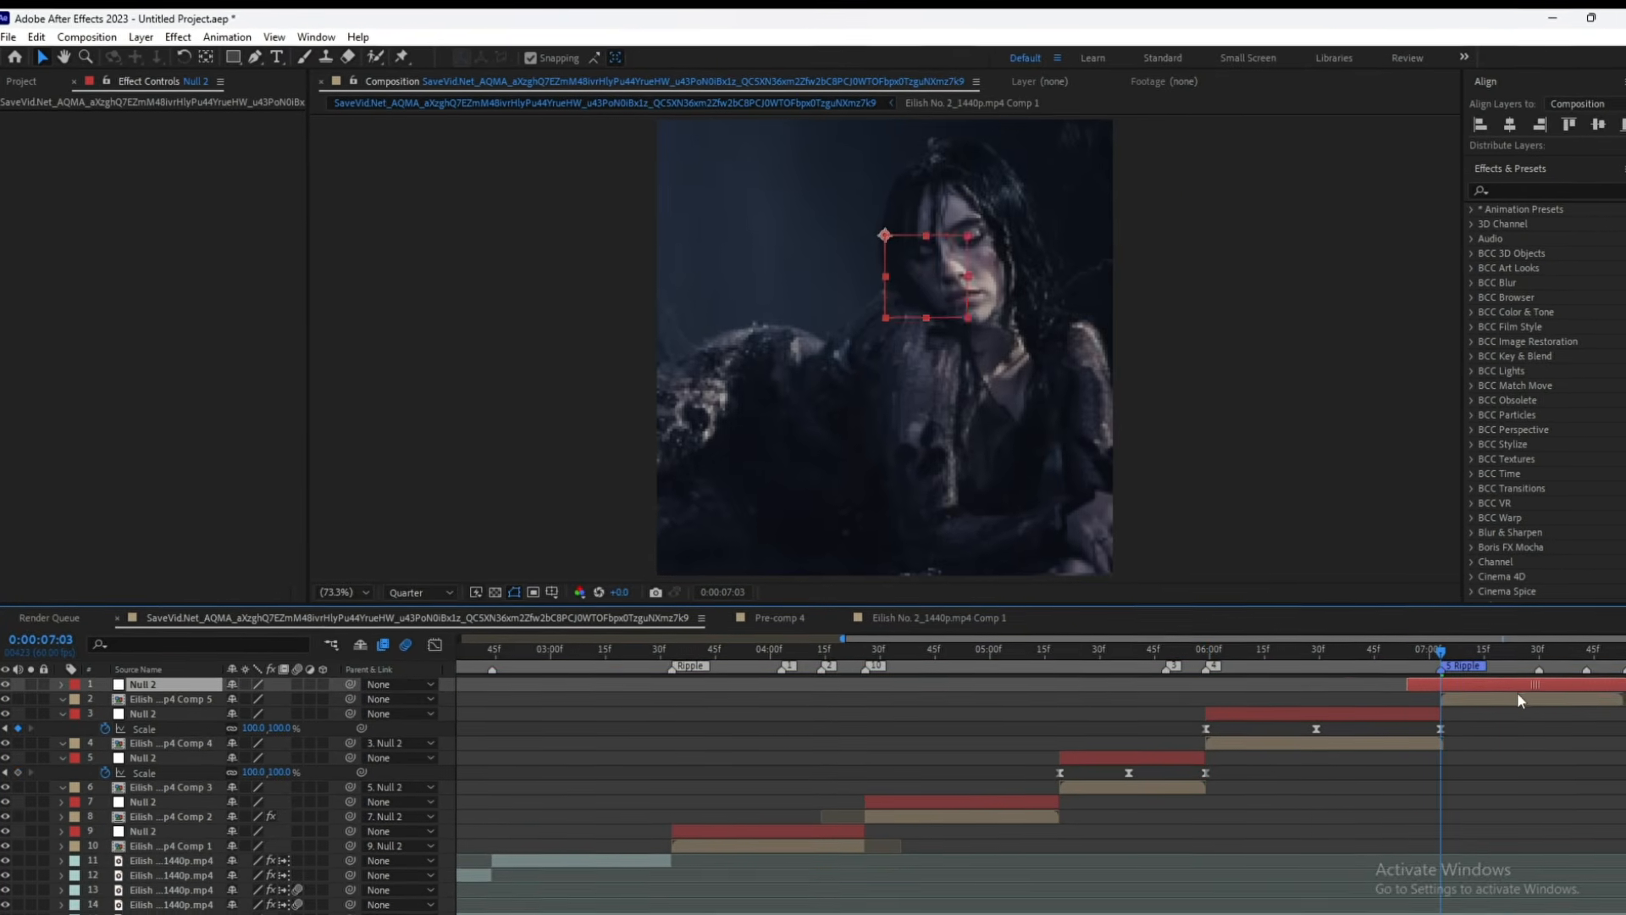
drag(1517, 688, 1467, 687)
key(u)
mouse_move(1604, 703)
mouse_down()
mouse_move(1347, 691)
mouse_move(1625, 698)
mouse_up()
click(1535, 698)
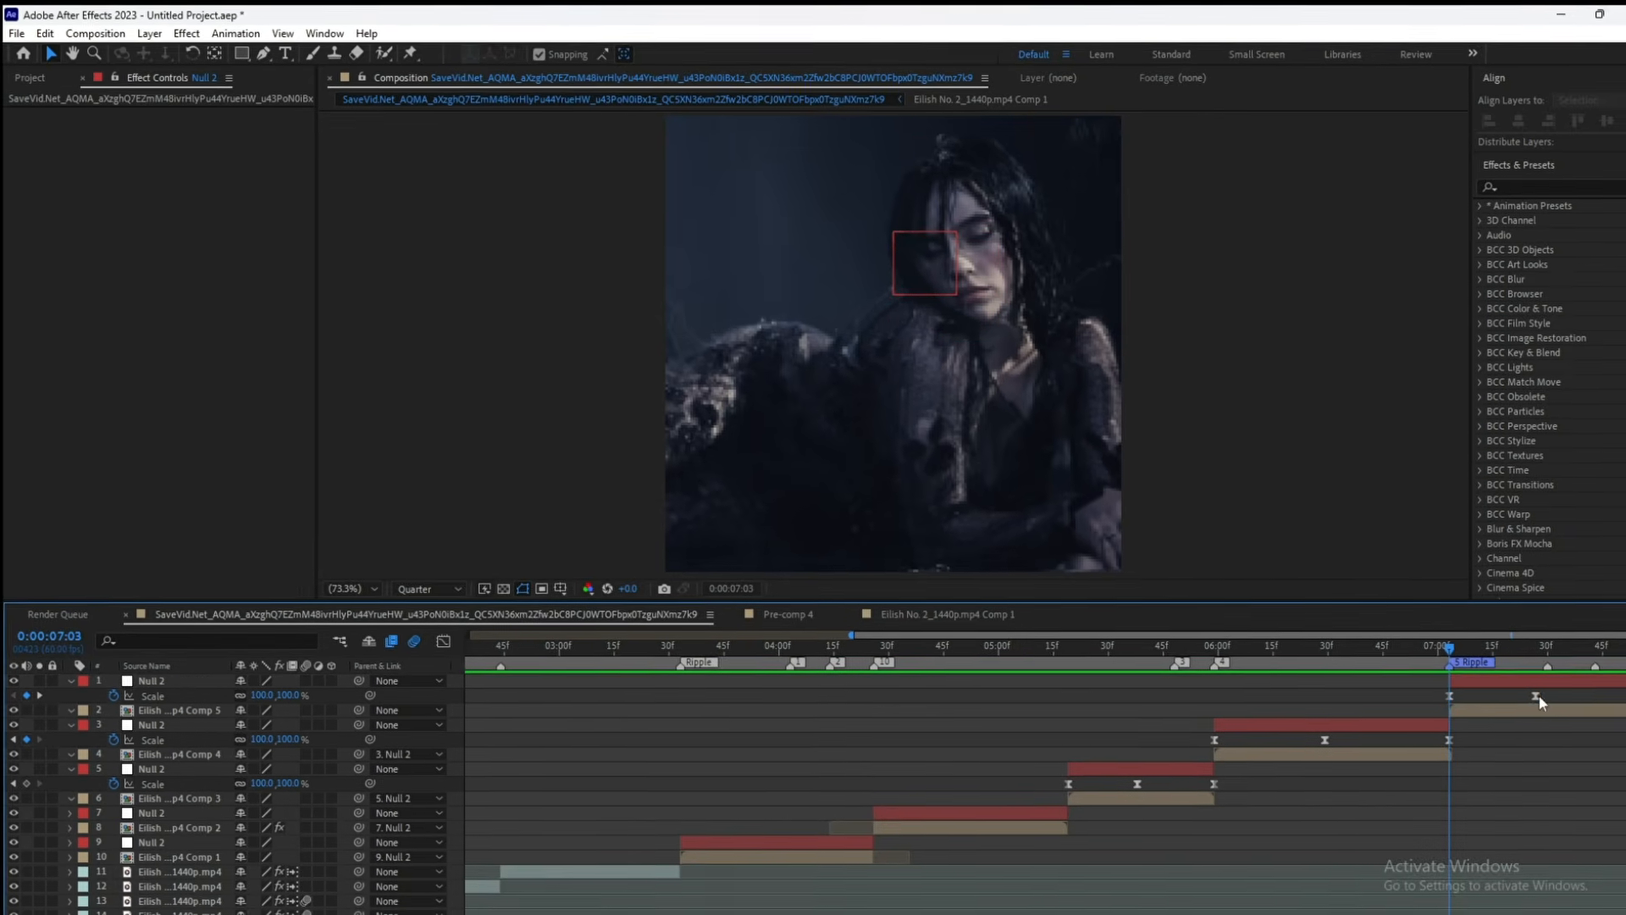
- Position the topmost null over the woman's face and parent the Comp 5 layer to it
click(1484, 681)
click(620, 712)
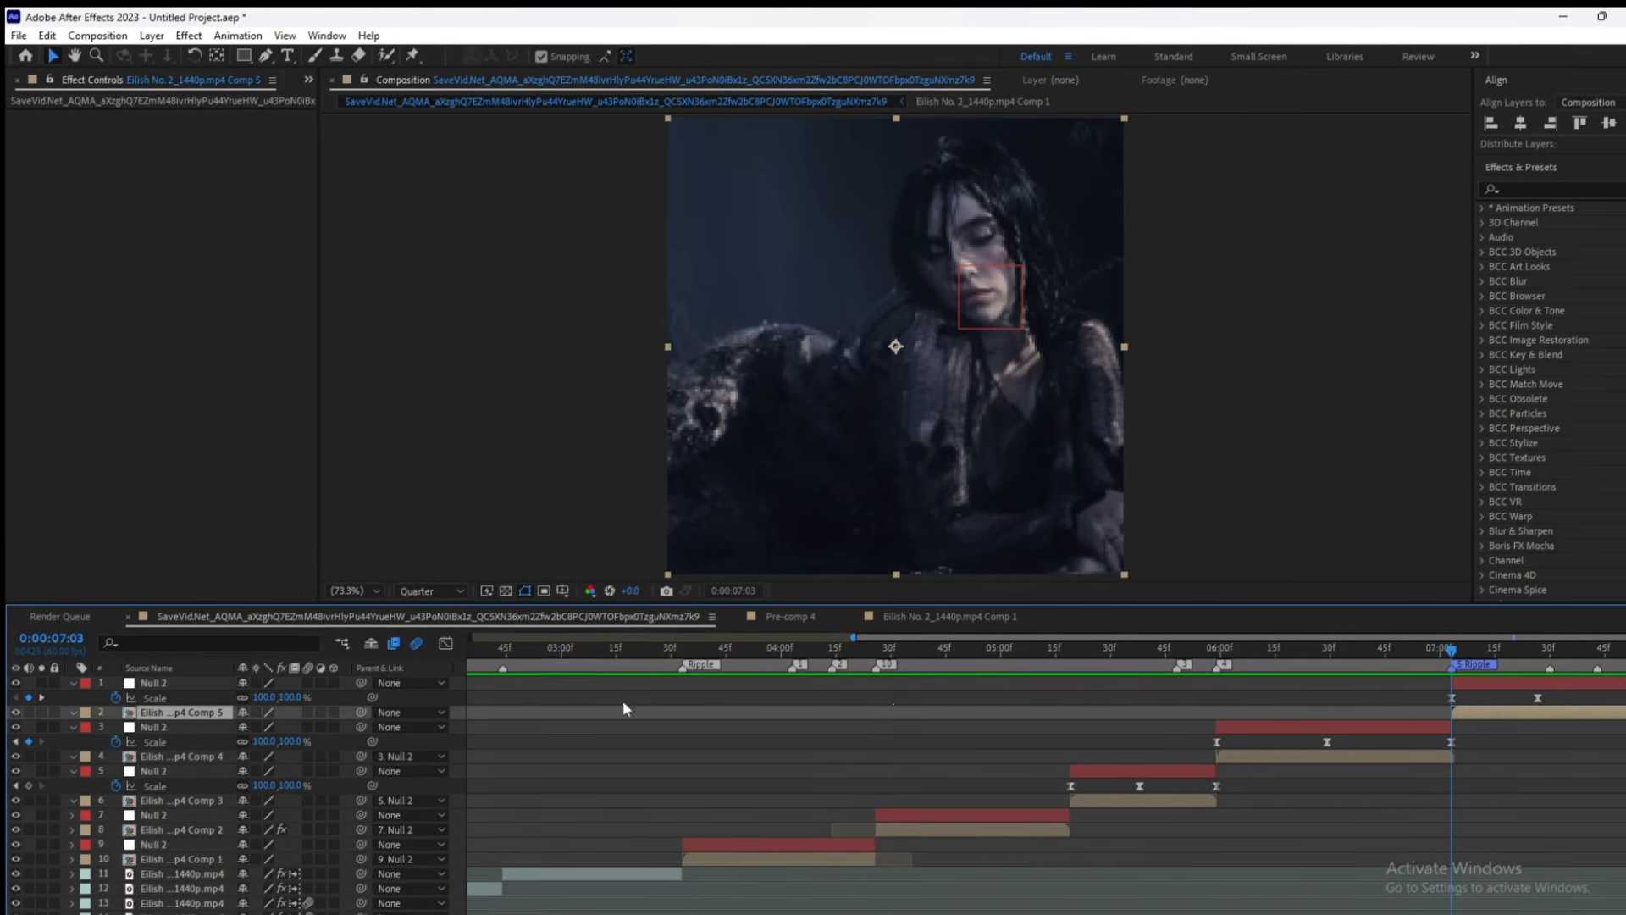
drag(280, 699, 198, 692)
- Collapse the Scale properties of the null layers and preview the edit
drag(1355, 663, 518, 665)
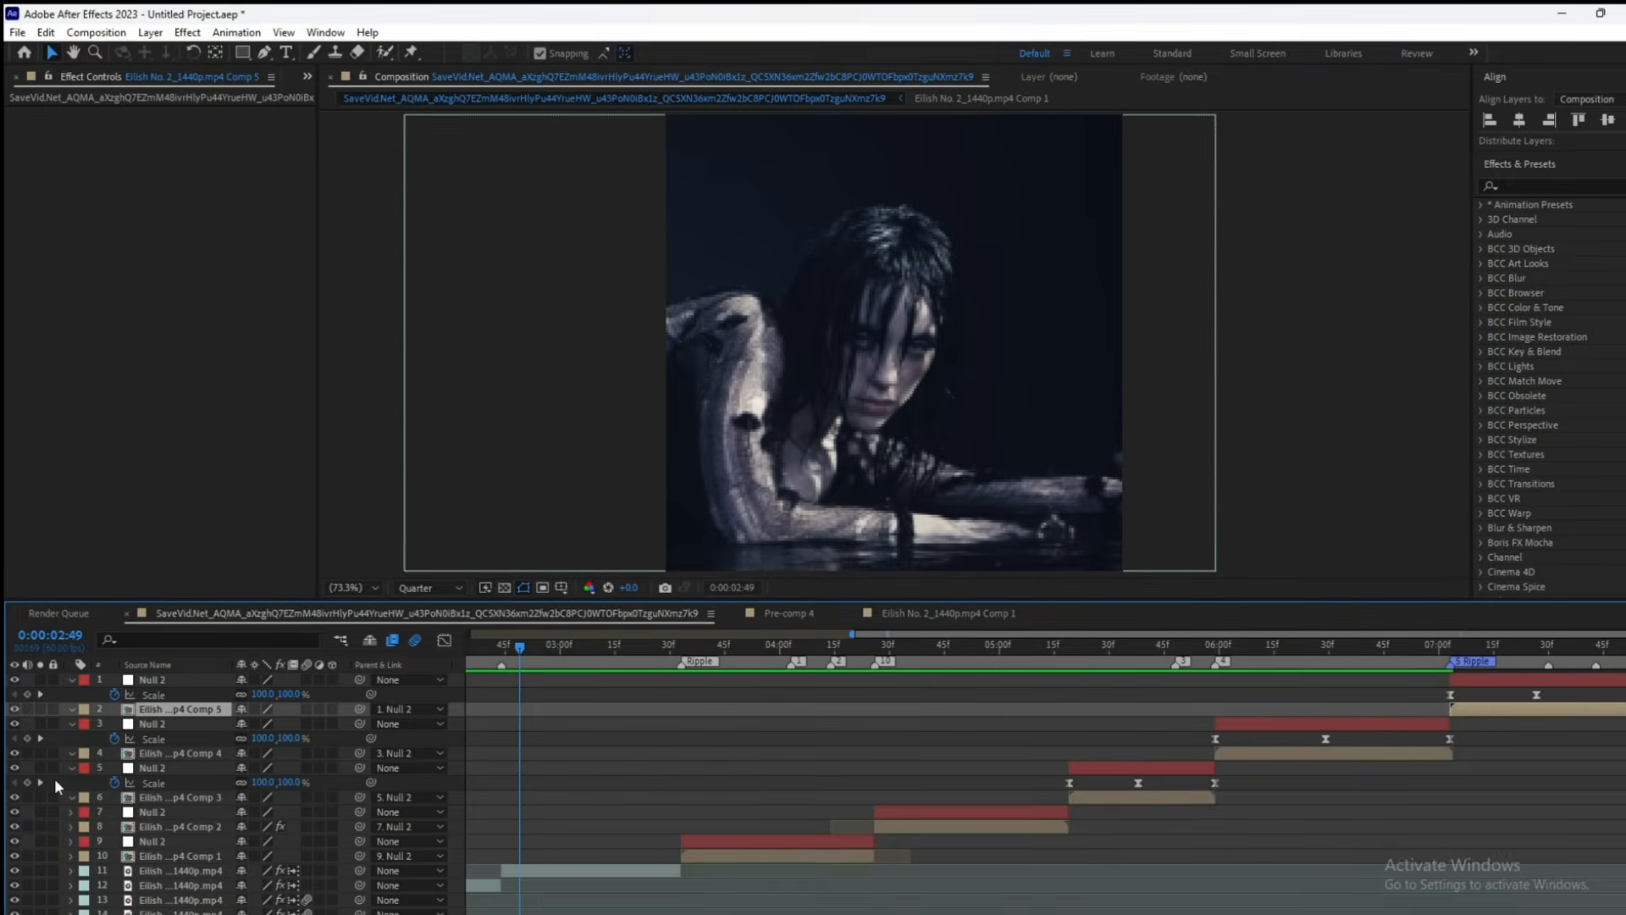
click(73, 724)
click(72, 680)
click(296, 694)
key(space)
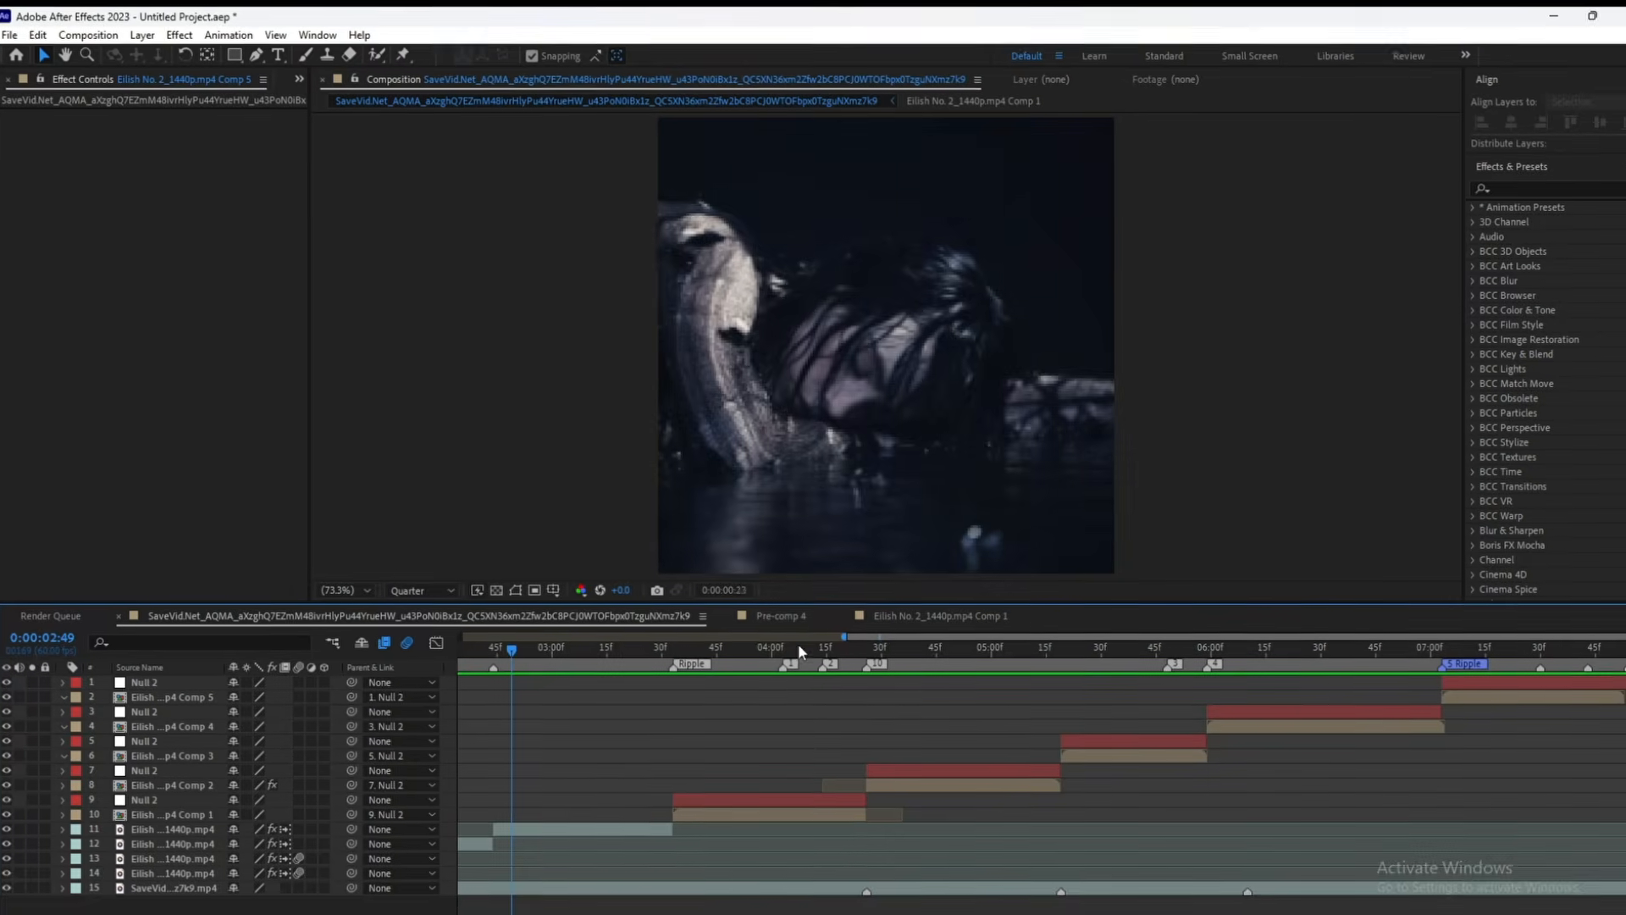
- Add an adjustment layer directly above Comp 1's null and cut away its part before 0:00:03:33
click(695, 649)
drag(696, 649, 677, 650)
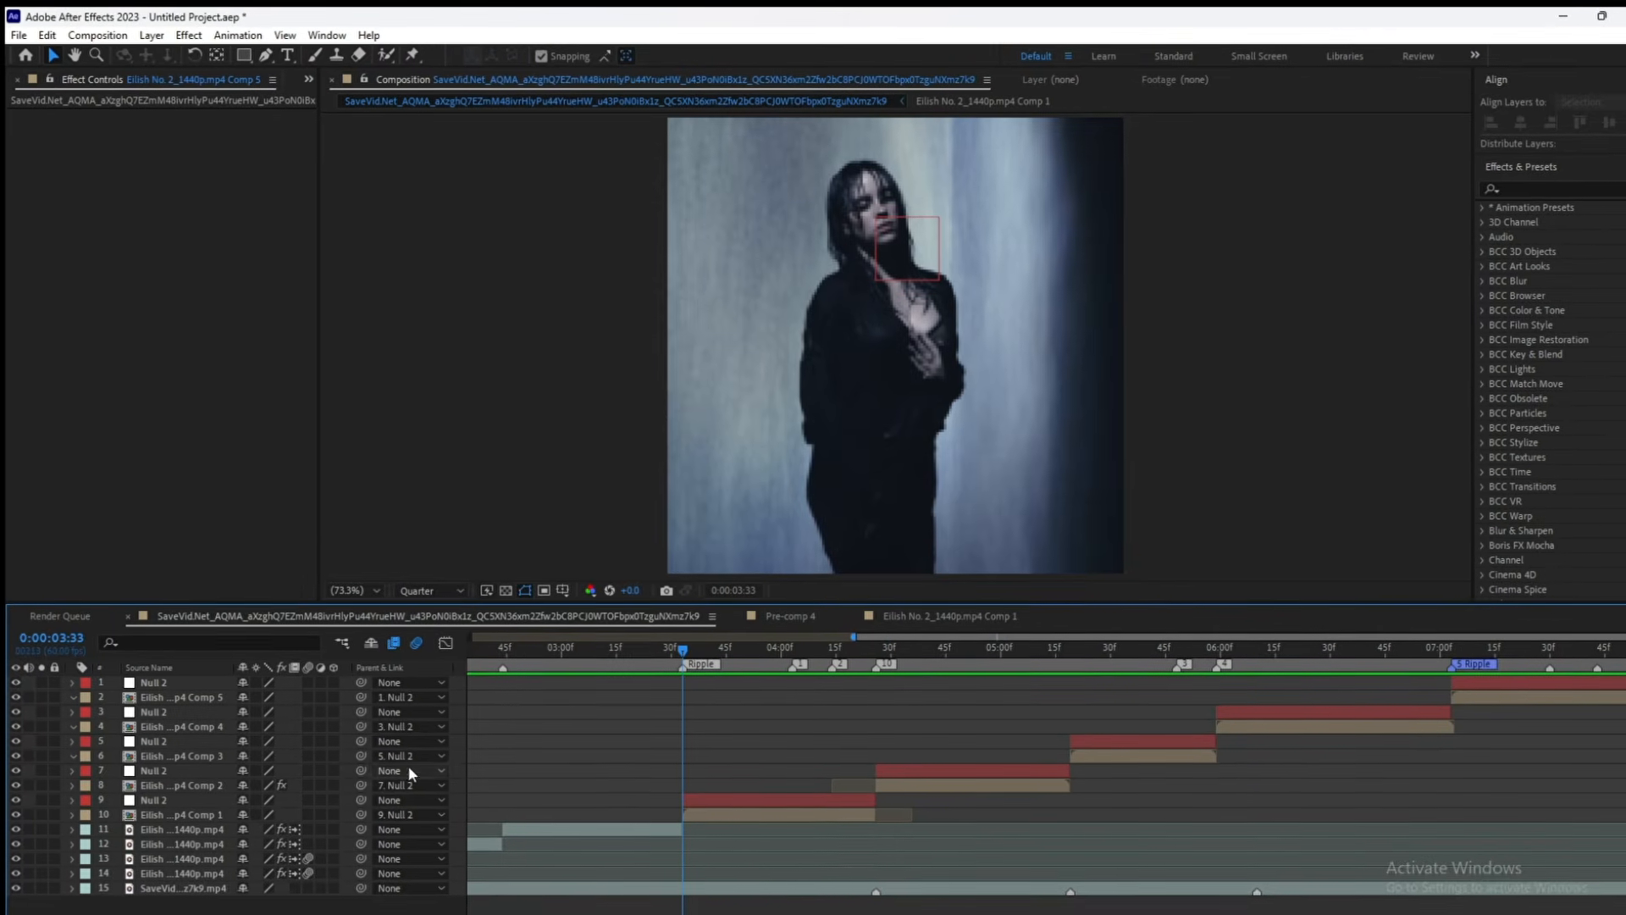
right_click(346, 802)
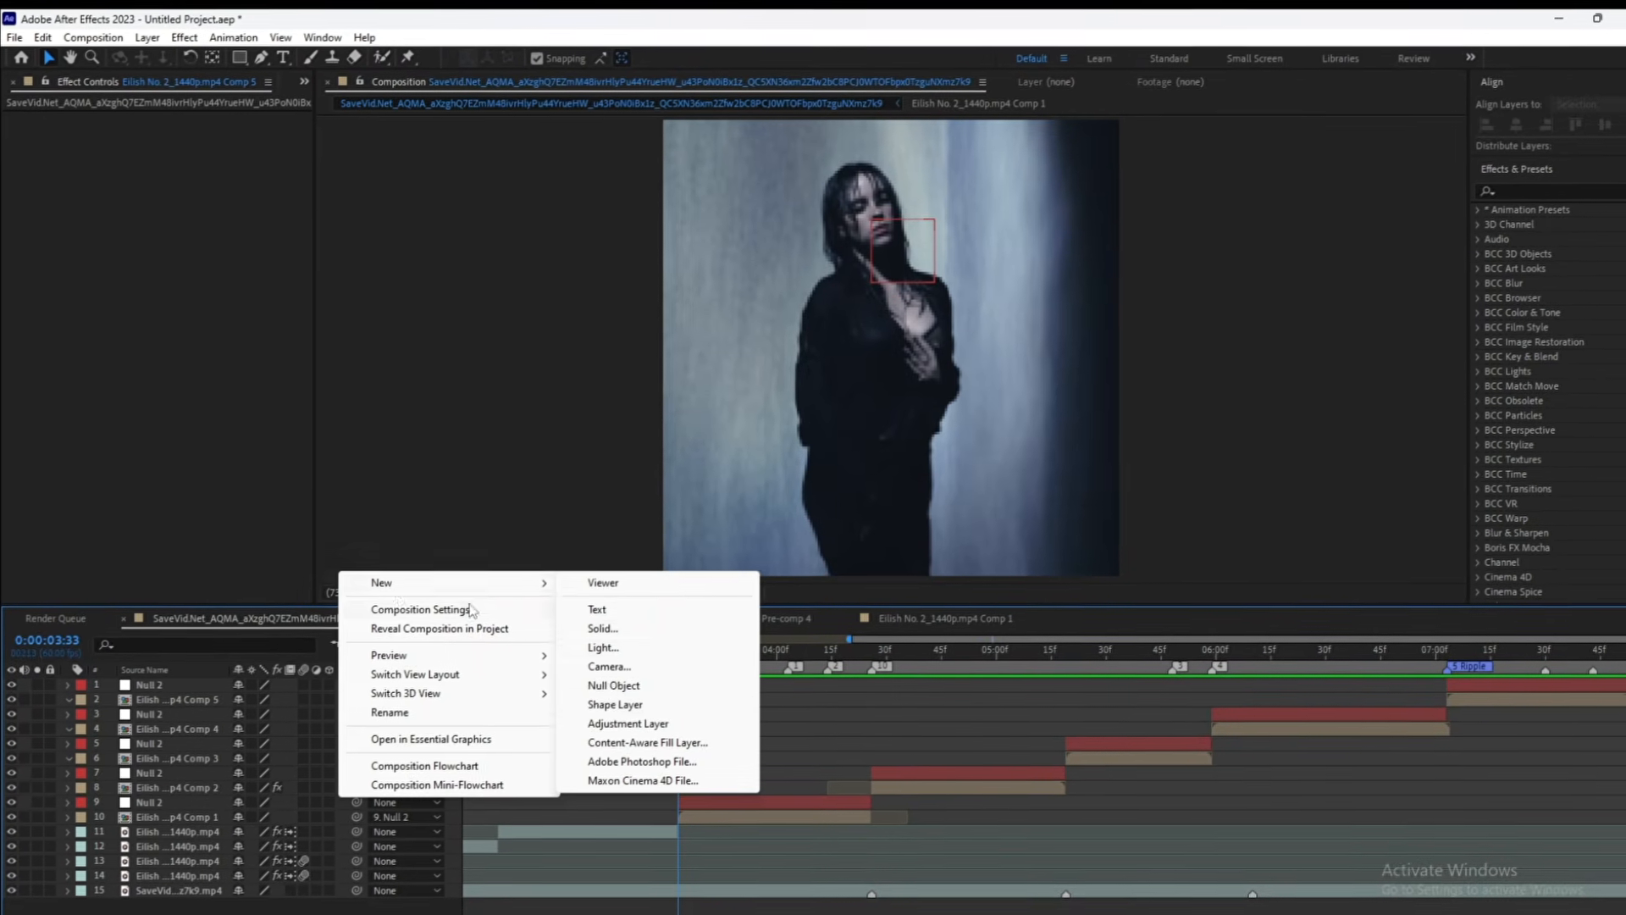
click(622, 723)
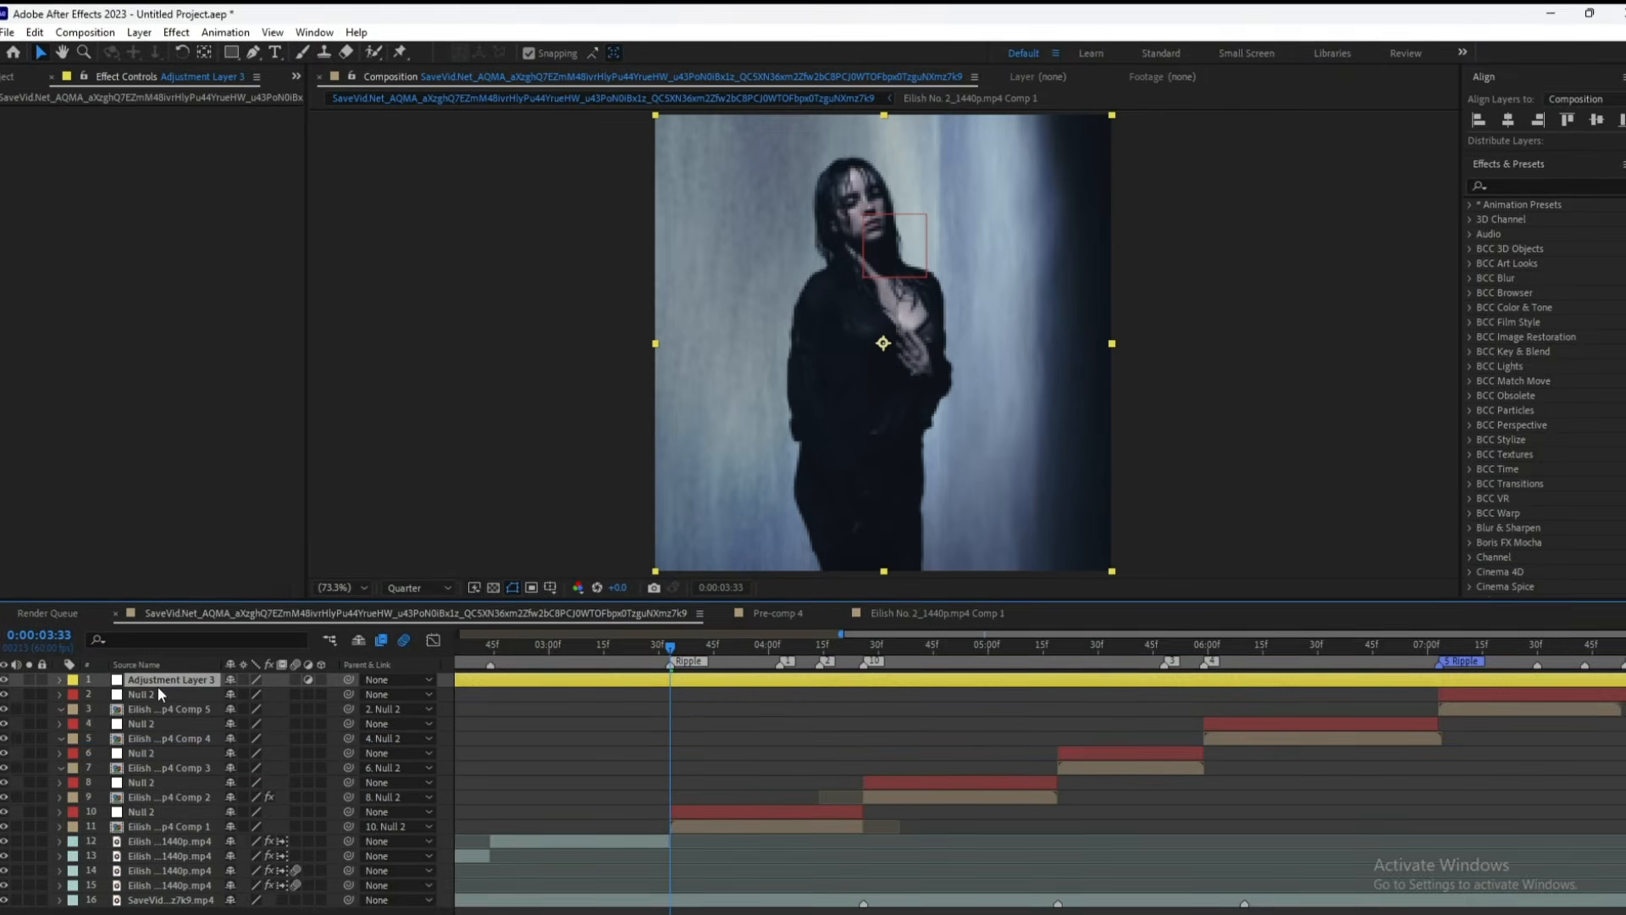
drag(186, 764, 216, 806)
key(ctrl+shift+d)
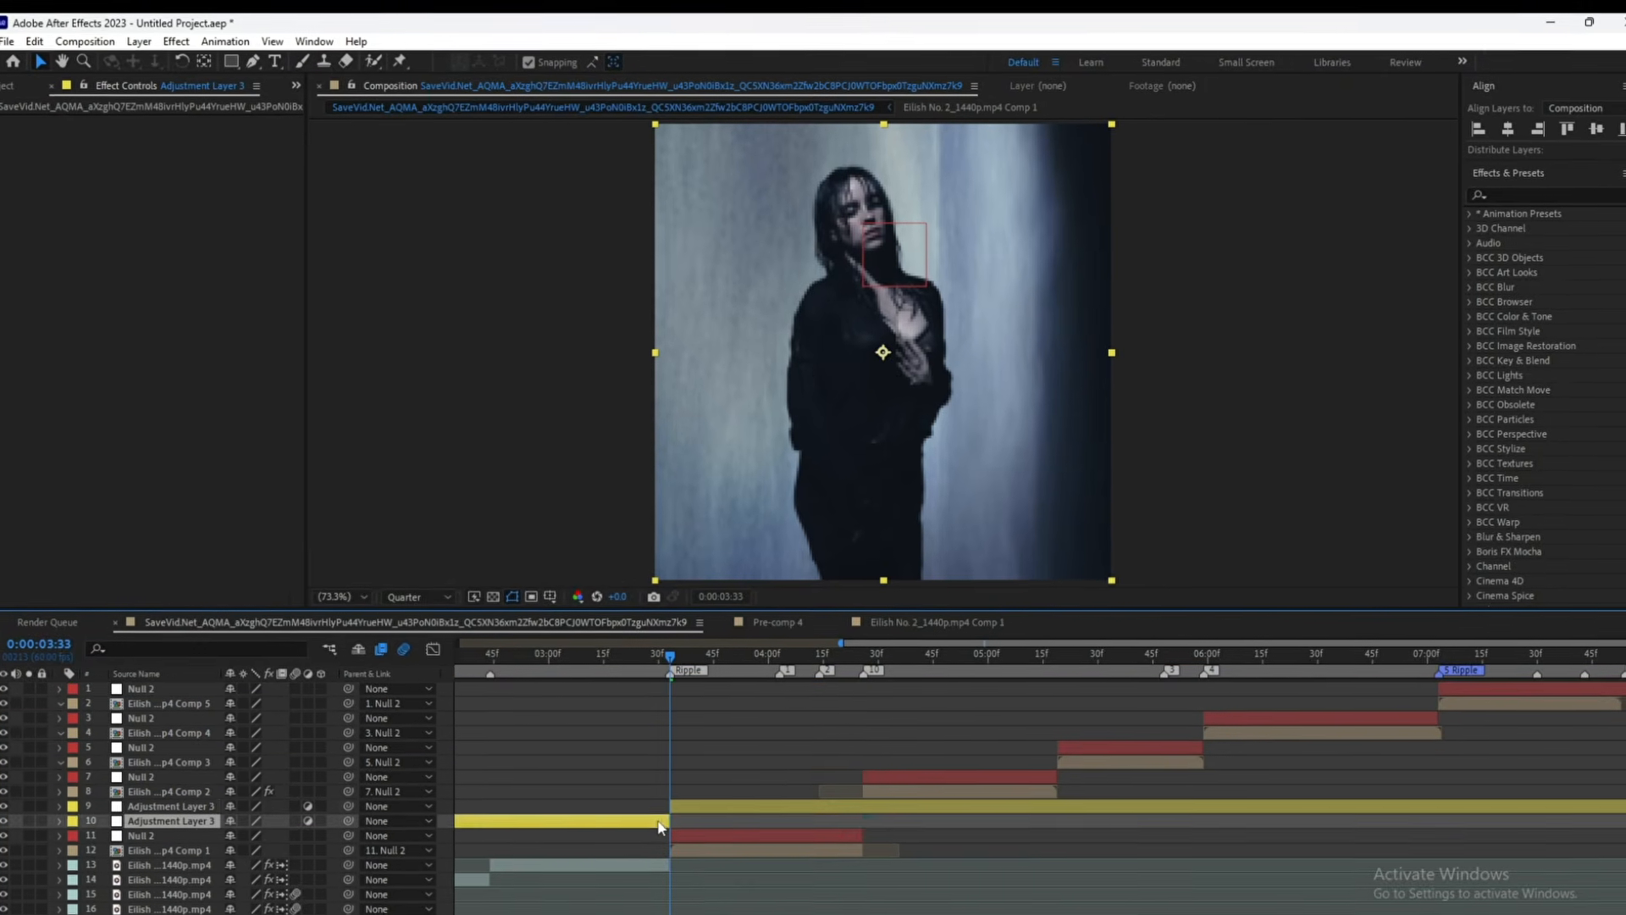
key(Delete)
- Split the adjustment layer at 0:00:04:01 and delete the part after the cut
drag(733, 652, 770, 678)
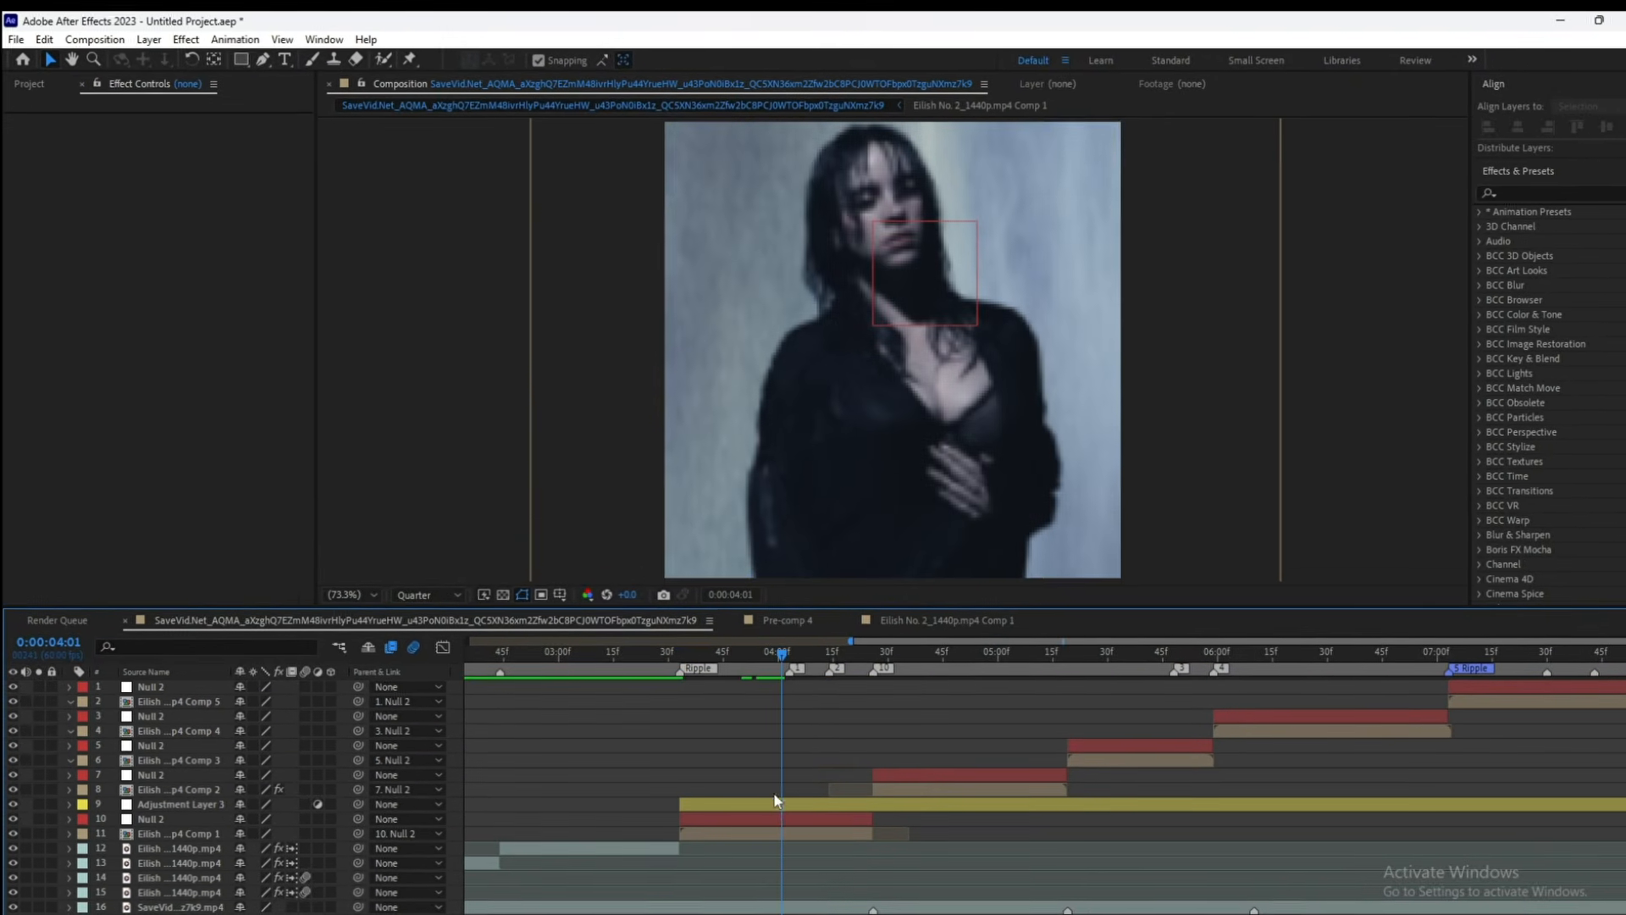
click(766, 799)
key(ctrl+shift+d)
key(Delete)
- Return to the start of the adjustment layer and apply the BCC Ripple Dissolve effect to it
drag(674, 657, 682, 660)
click(709, 794)
key(ctrl+space)
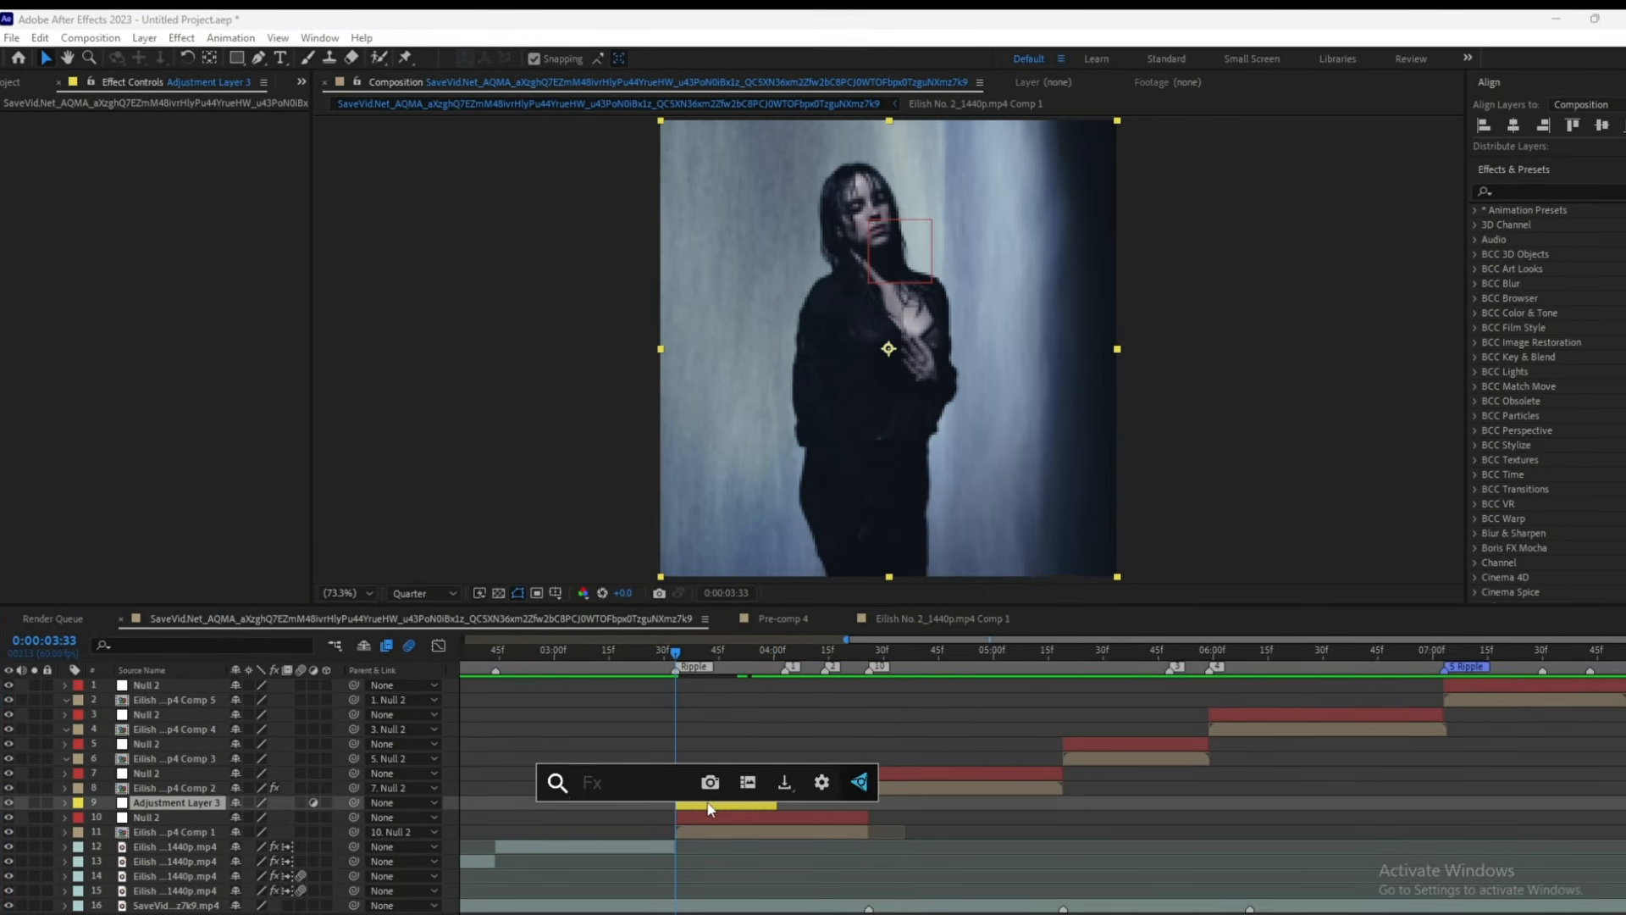
text(rippl)
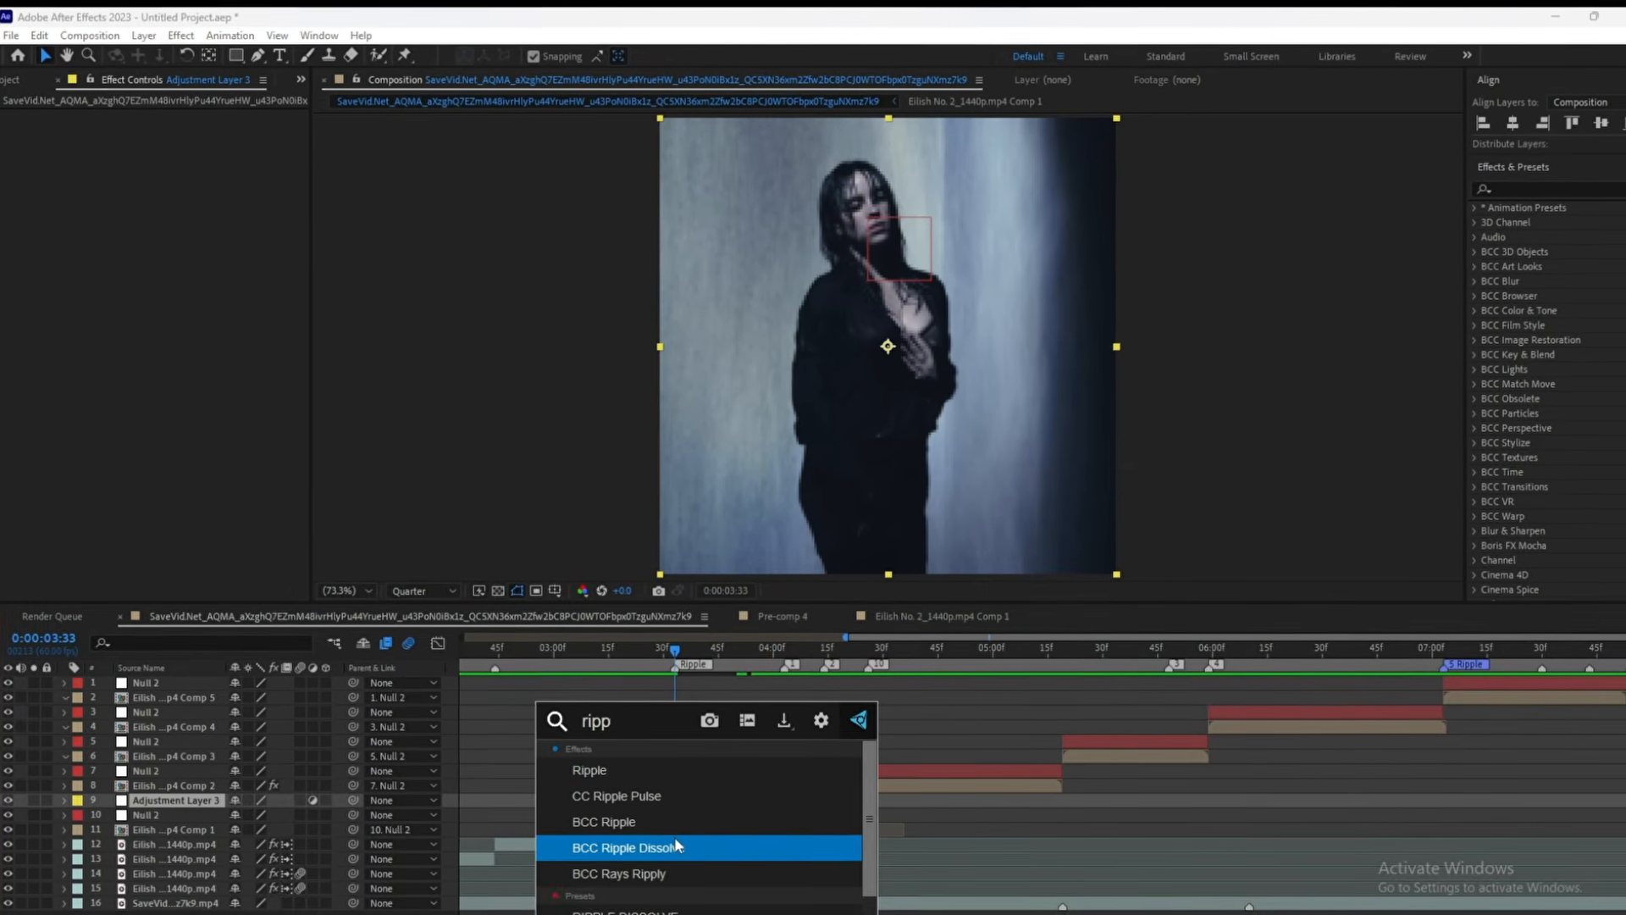
click(675, 843)
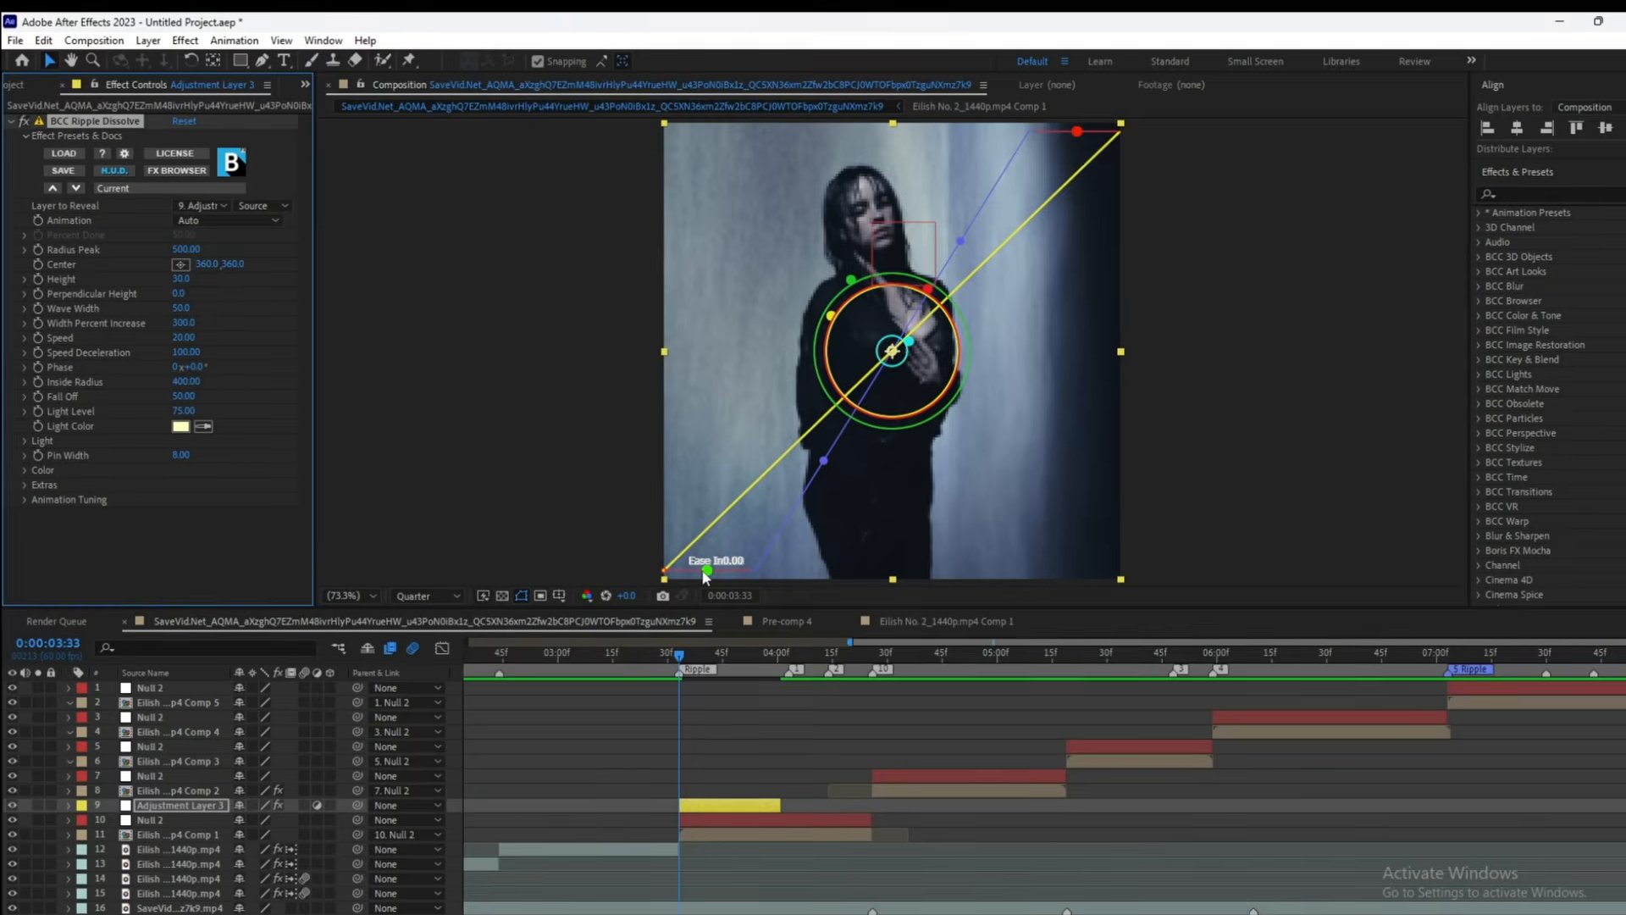
- Bend the Ripple Dissolve's animation curve to a steep start and end, and shift the adjustment layer to begin slightly before the Comp 1 clip
drag(704, 564, 684, 563)
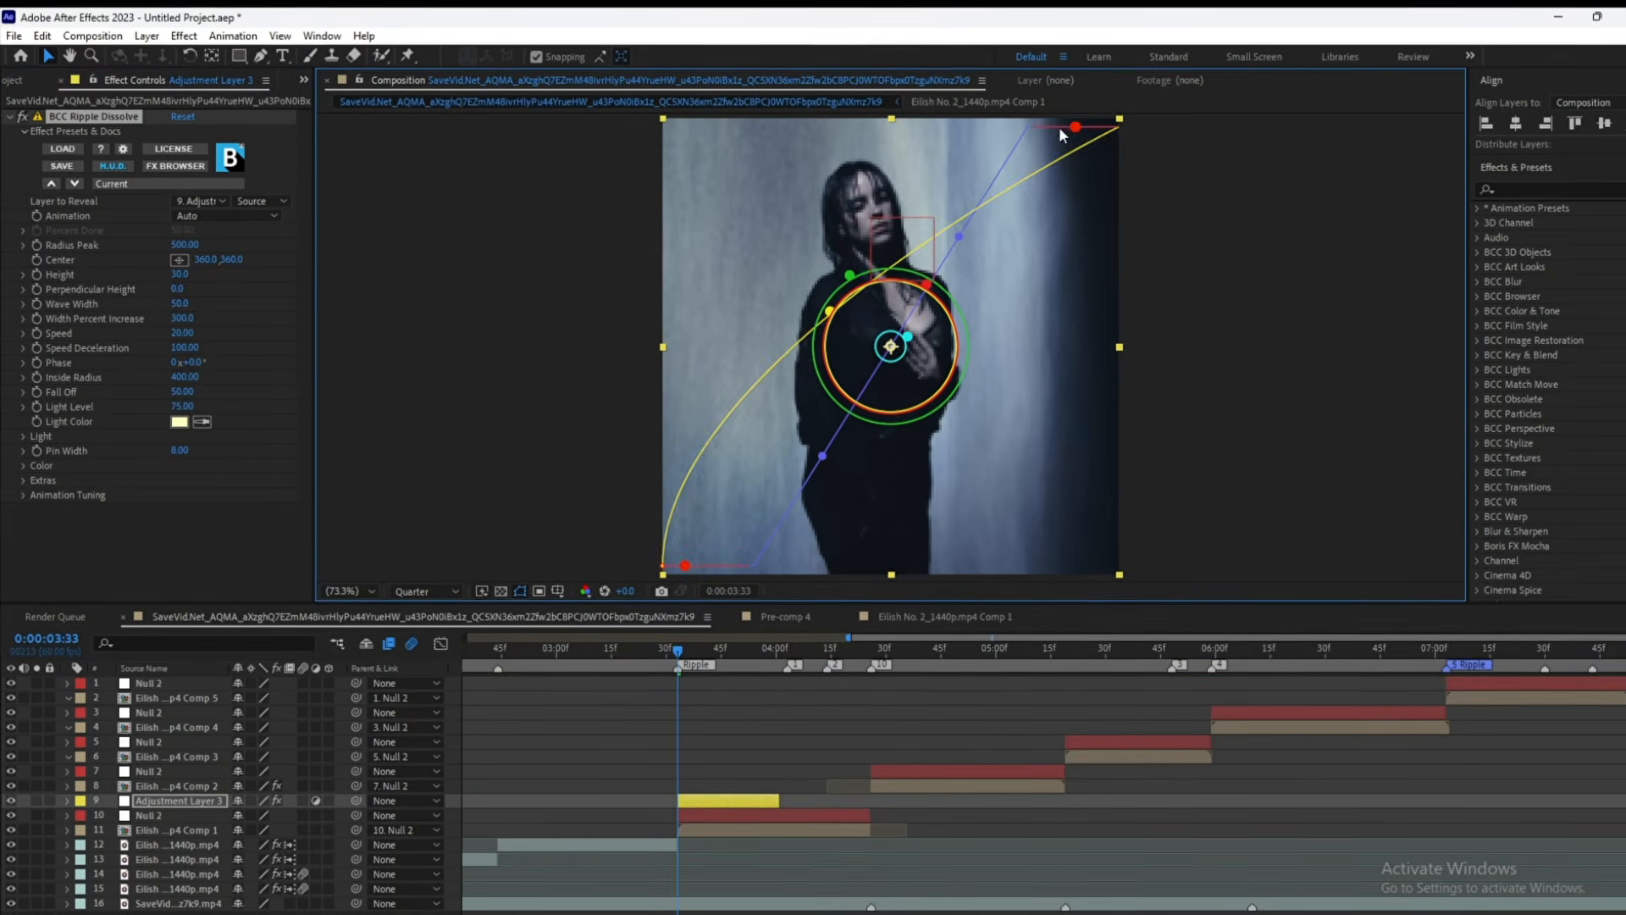
drag(1074, 128, 1094, 131)
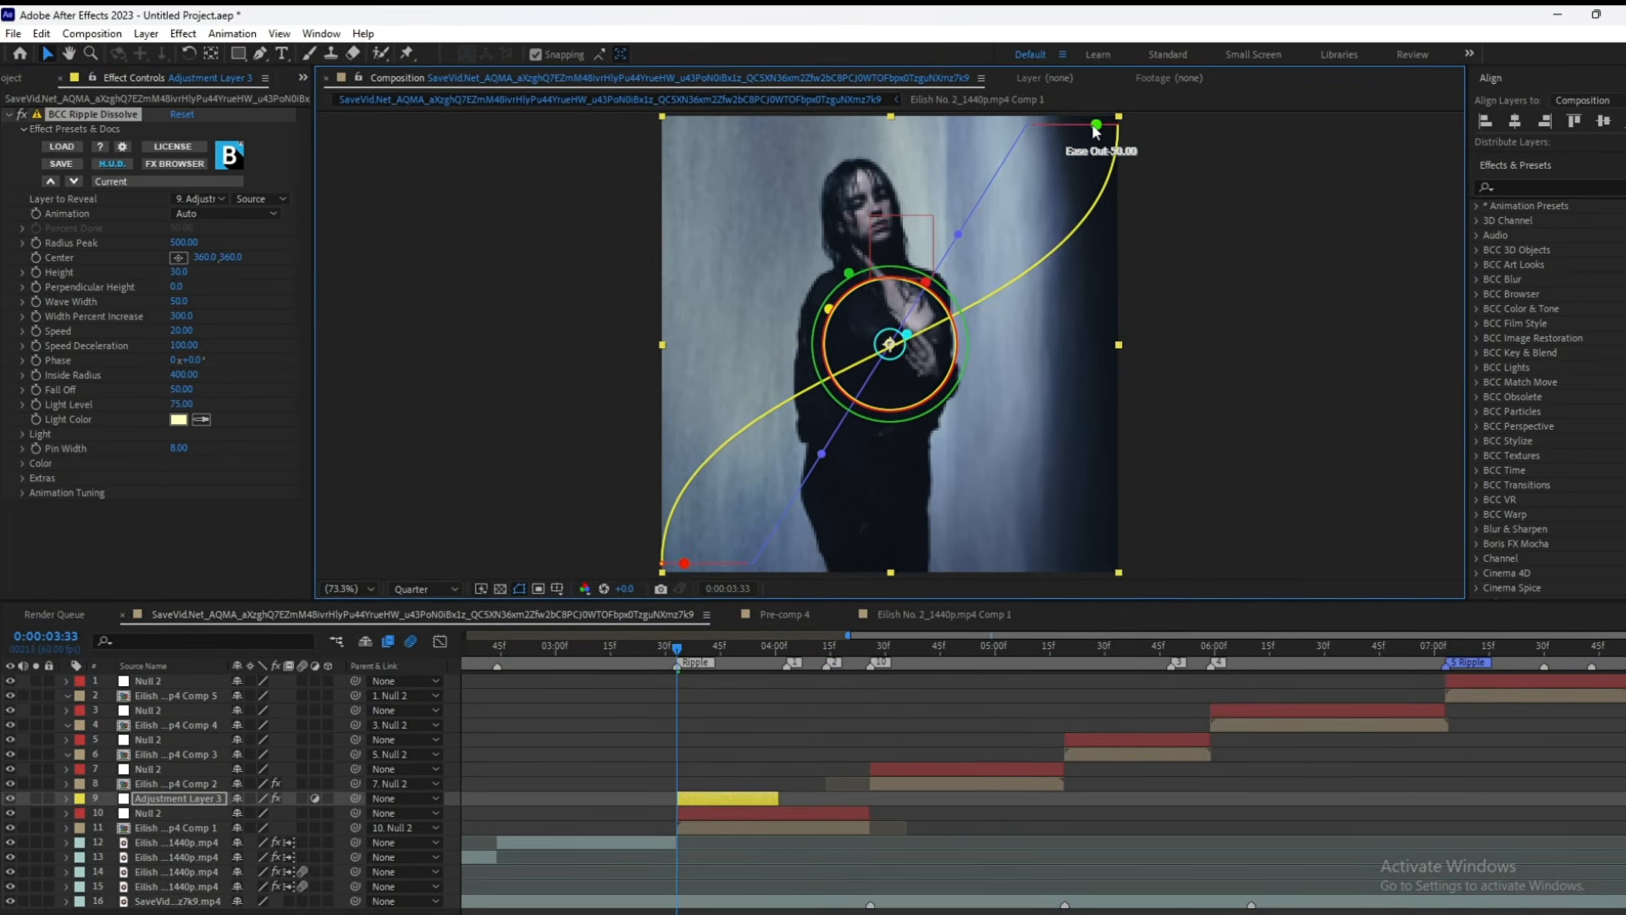
click(725, 749)
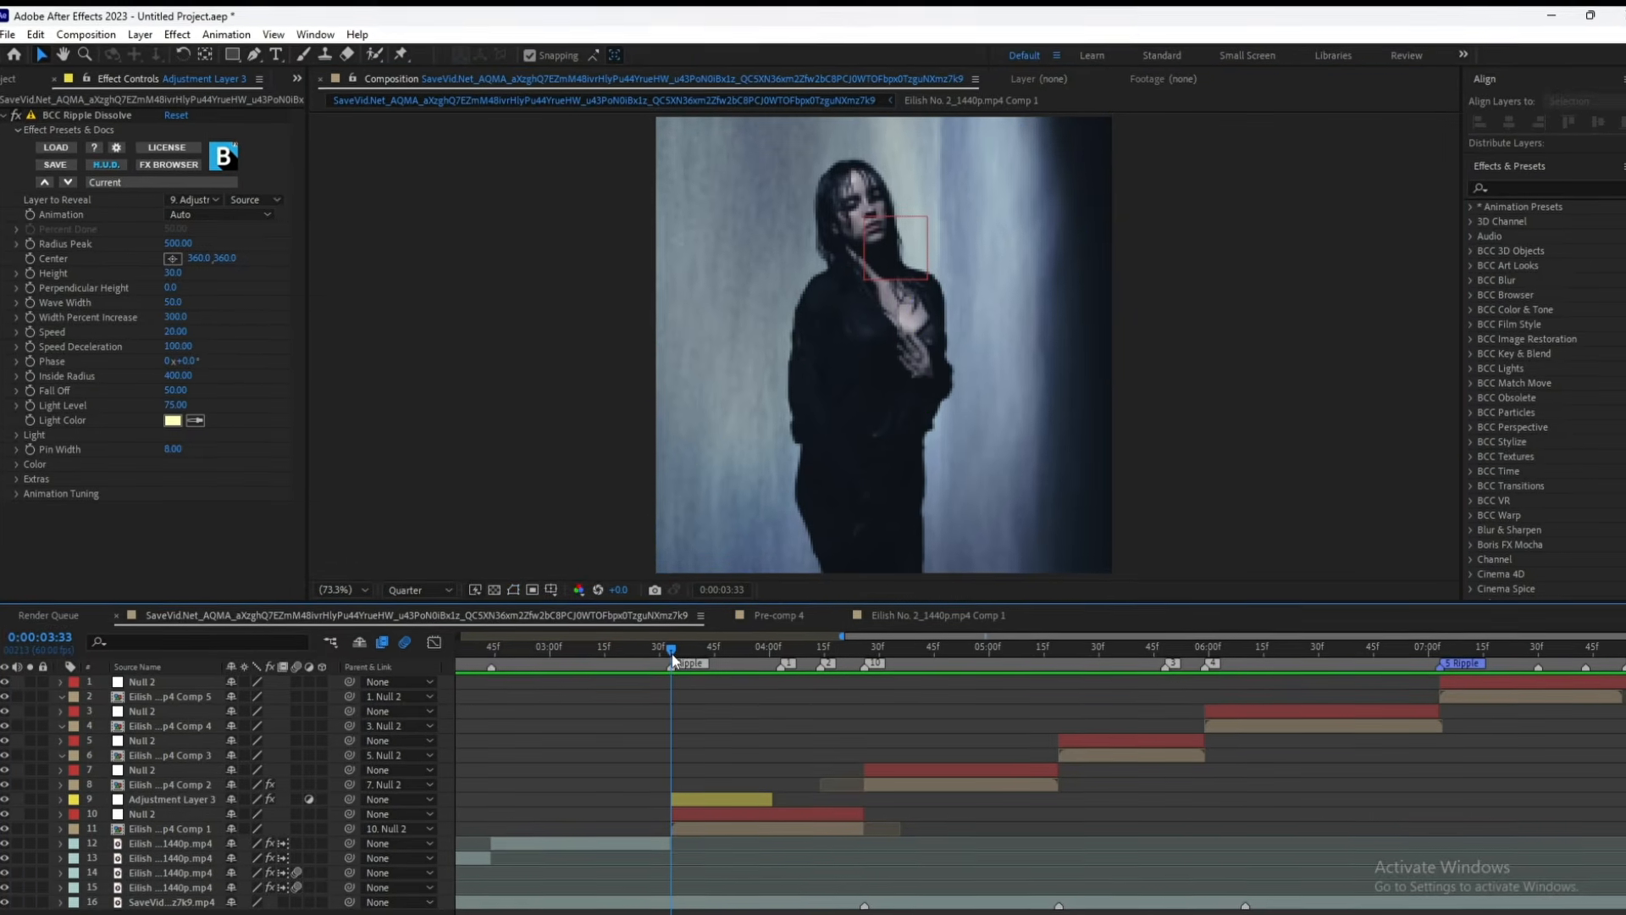
drag(698, 800, 690, 804)
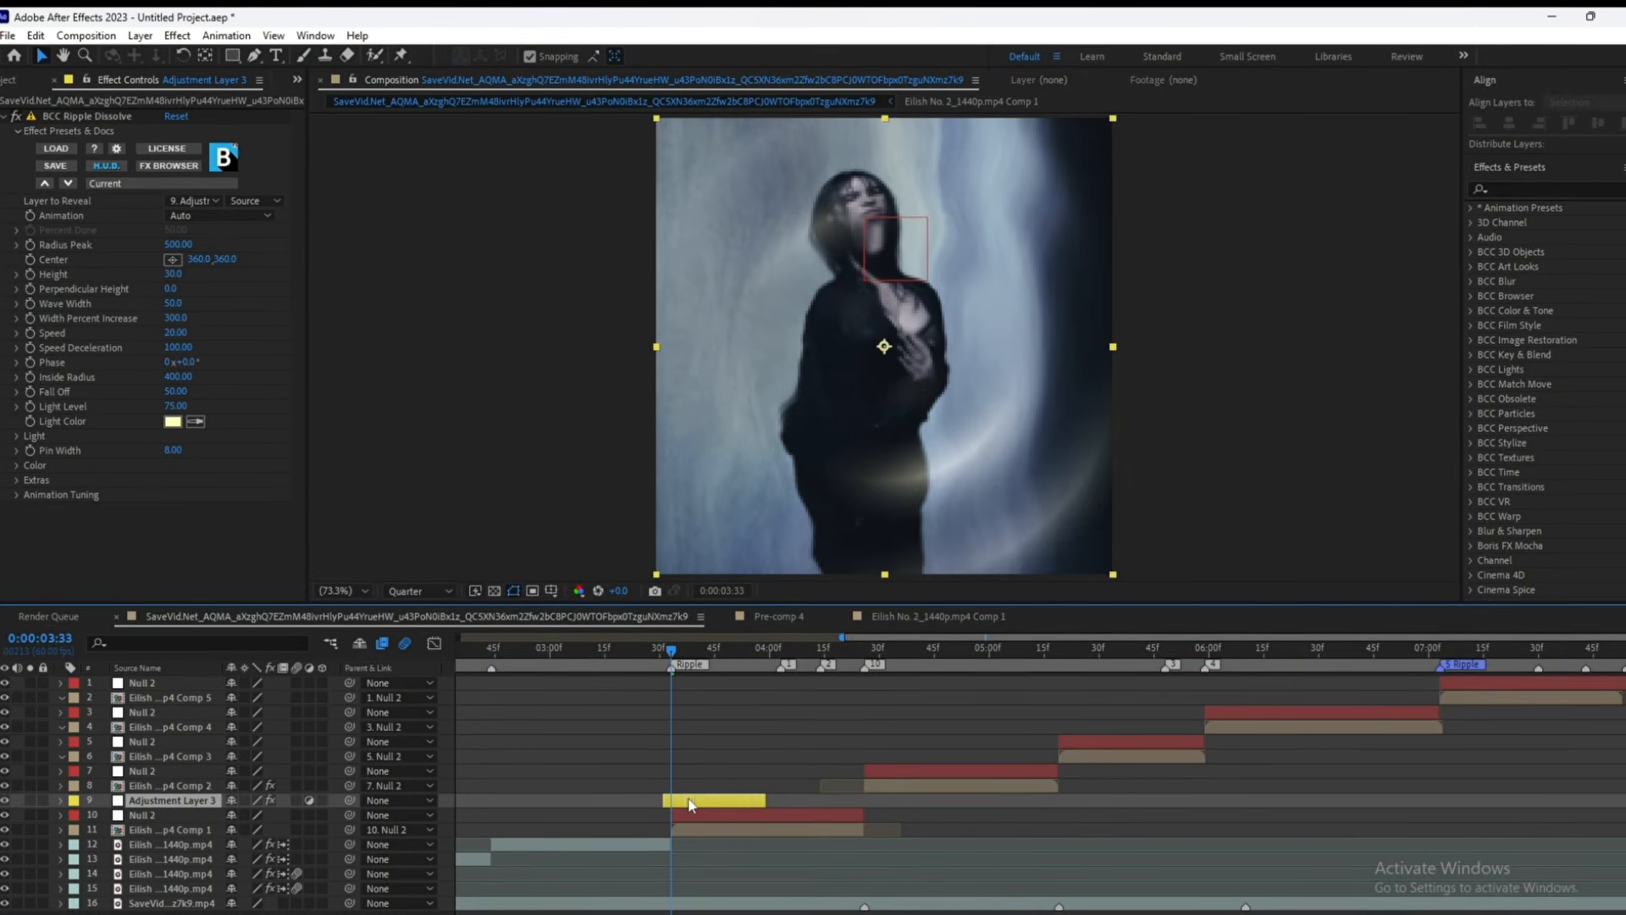
- Change the Ripple Dissolve's Light Color to a light turquoise
click(181, 420)
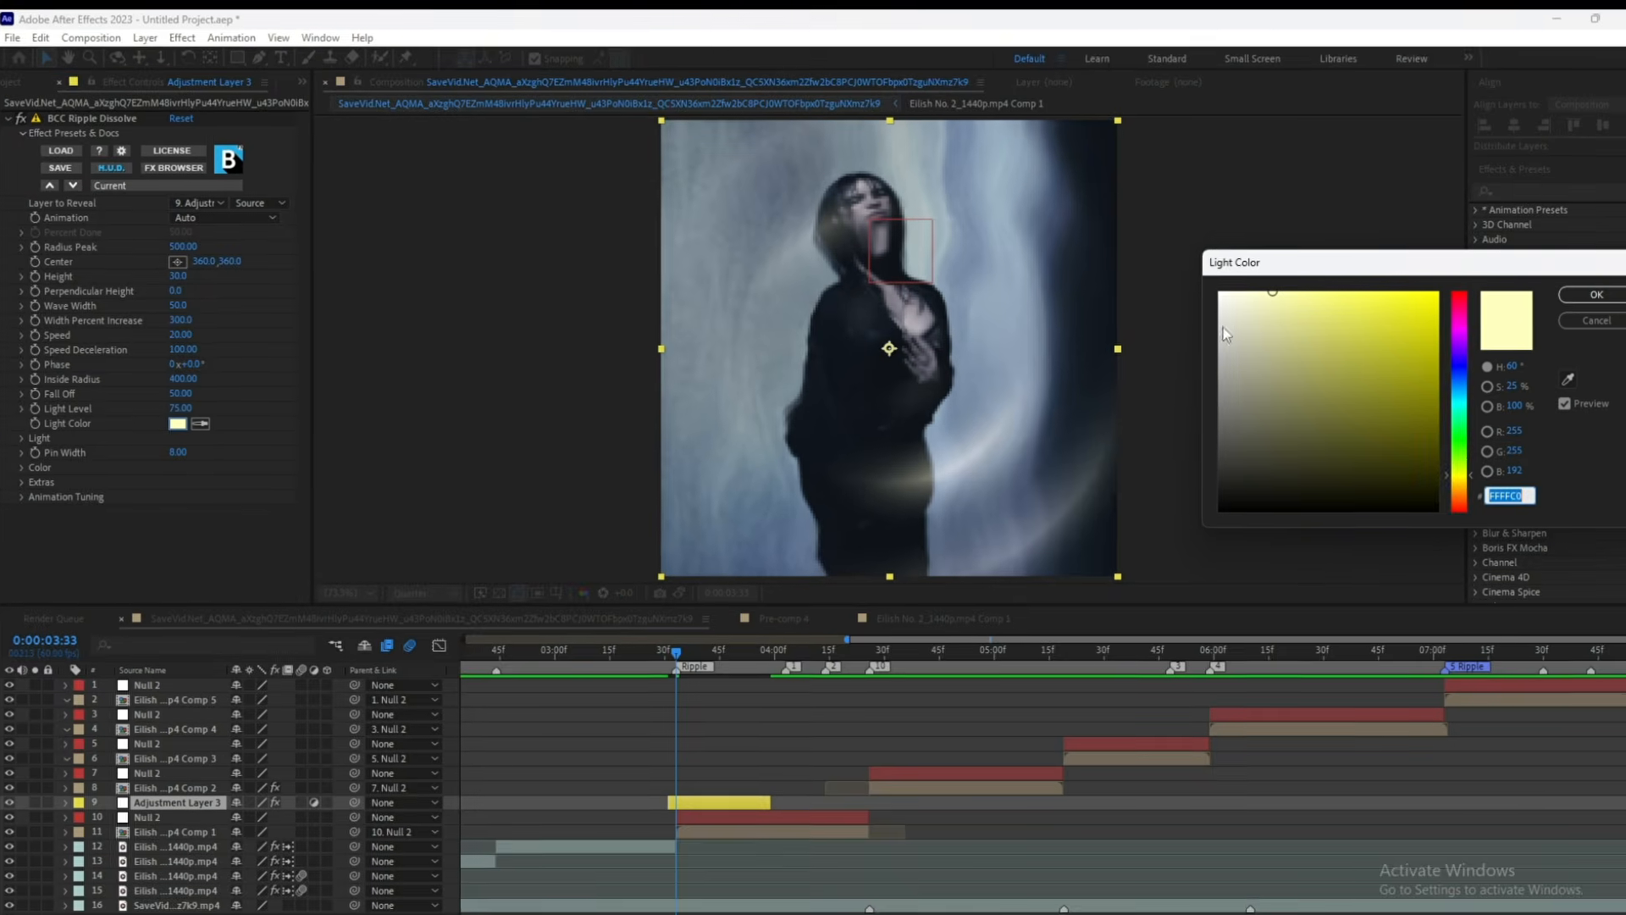
click(1464, 438)
drag(1464, 404, 1464, 402)
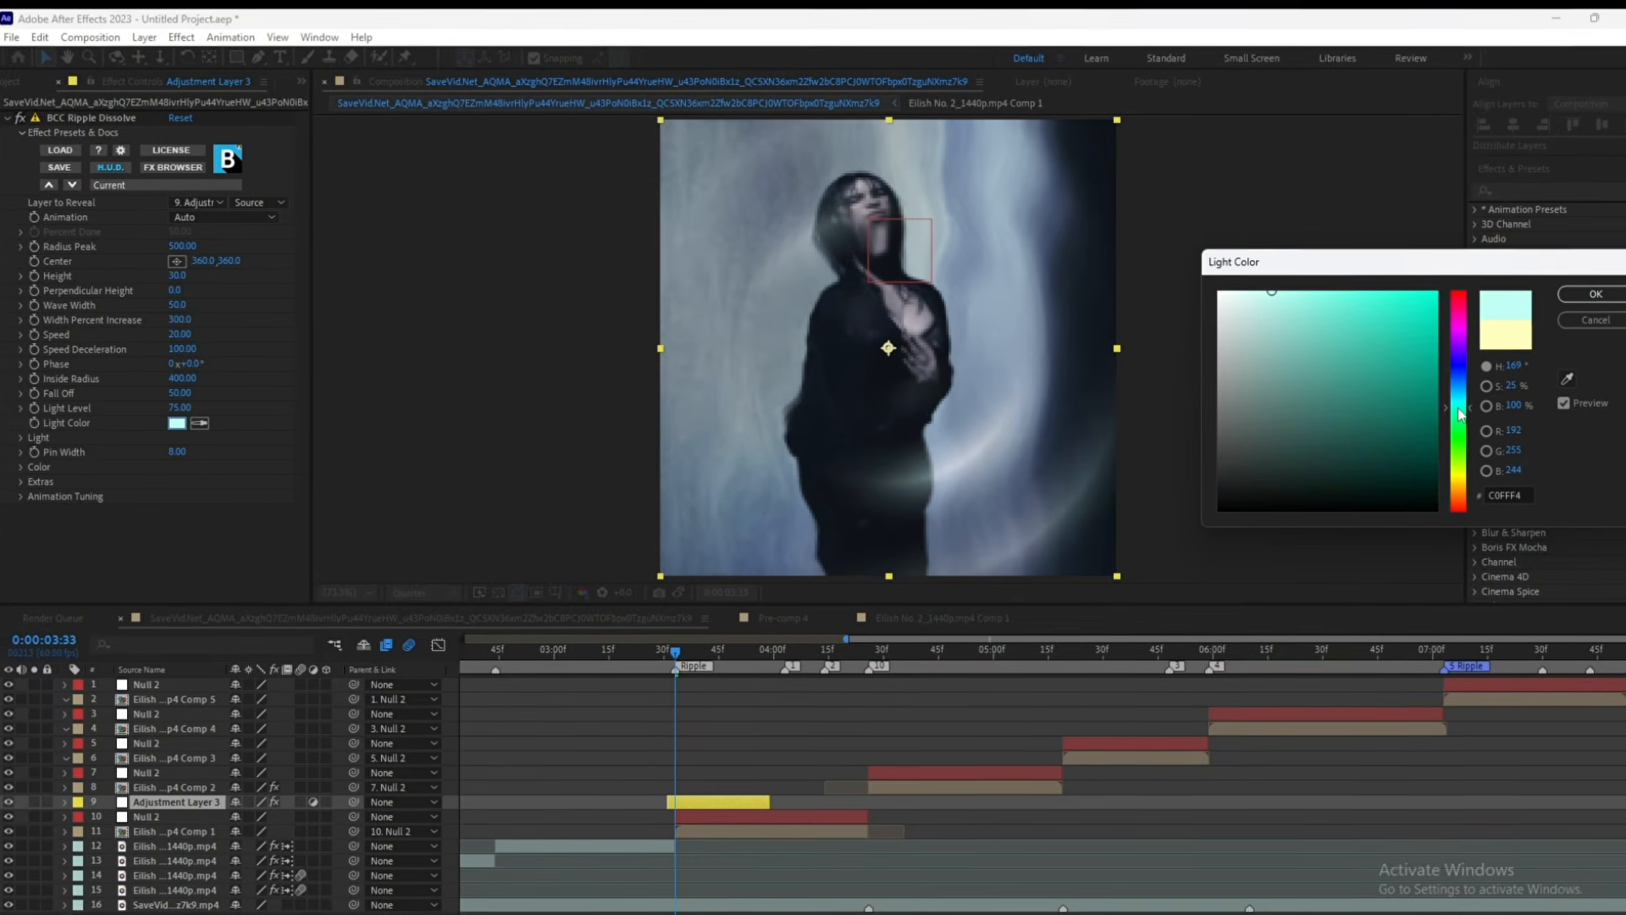
drag(1353, 318, 1320, 301)
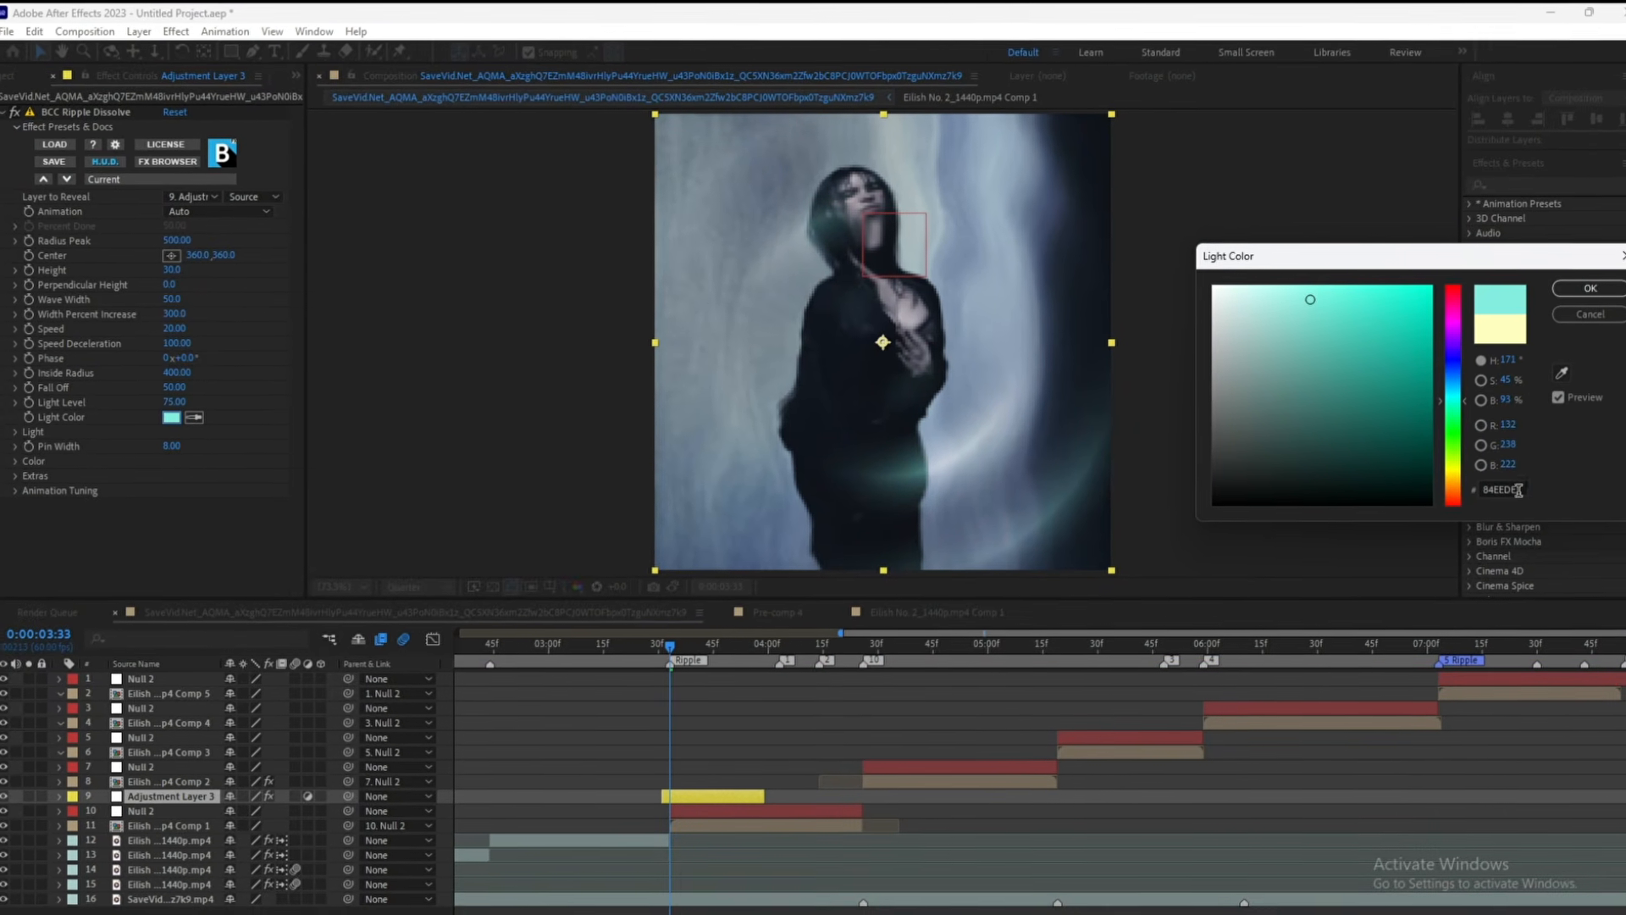
drag(1516, 488, 1411, 493)
click(1587, 289)
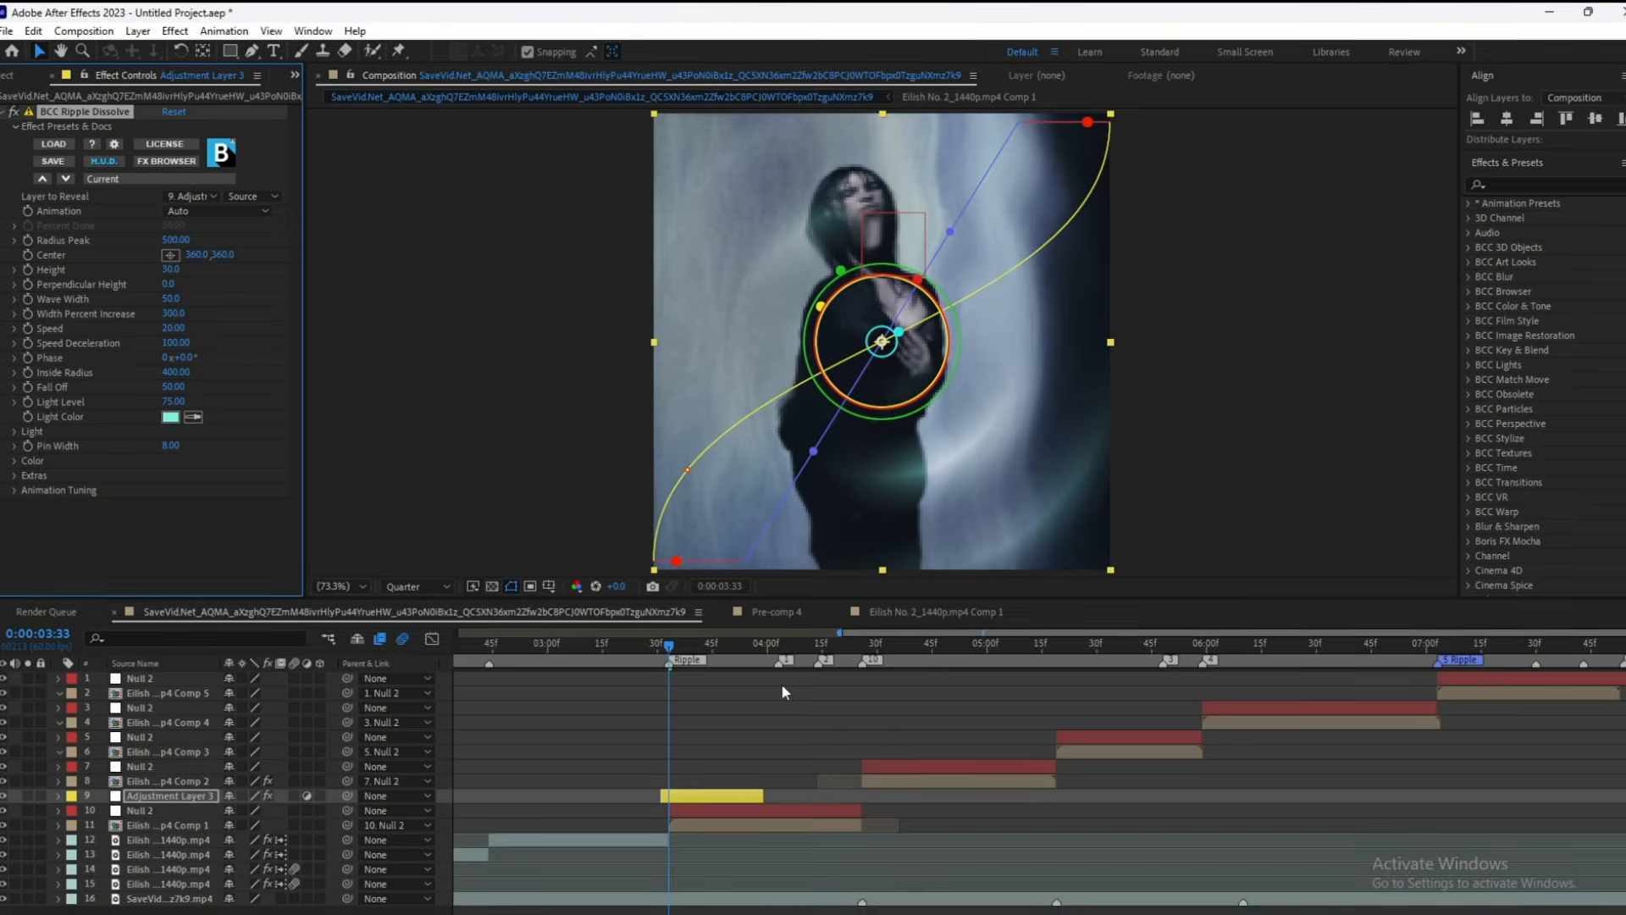
- Preview the ripple transition from shortly before the start of the Comp 1 clip
click(726, 714)
key(space)
drag(673, 653, 625, 654)
key(space)
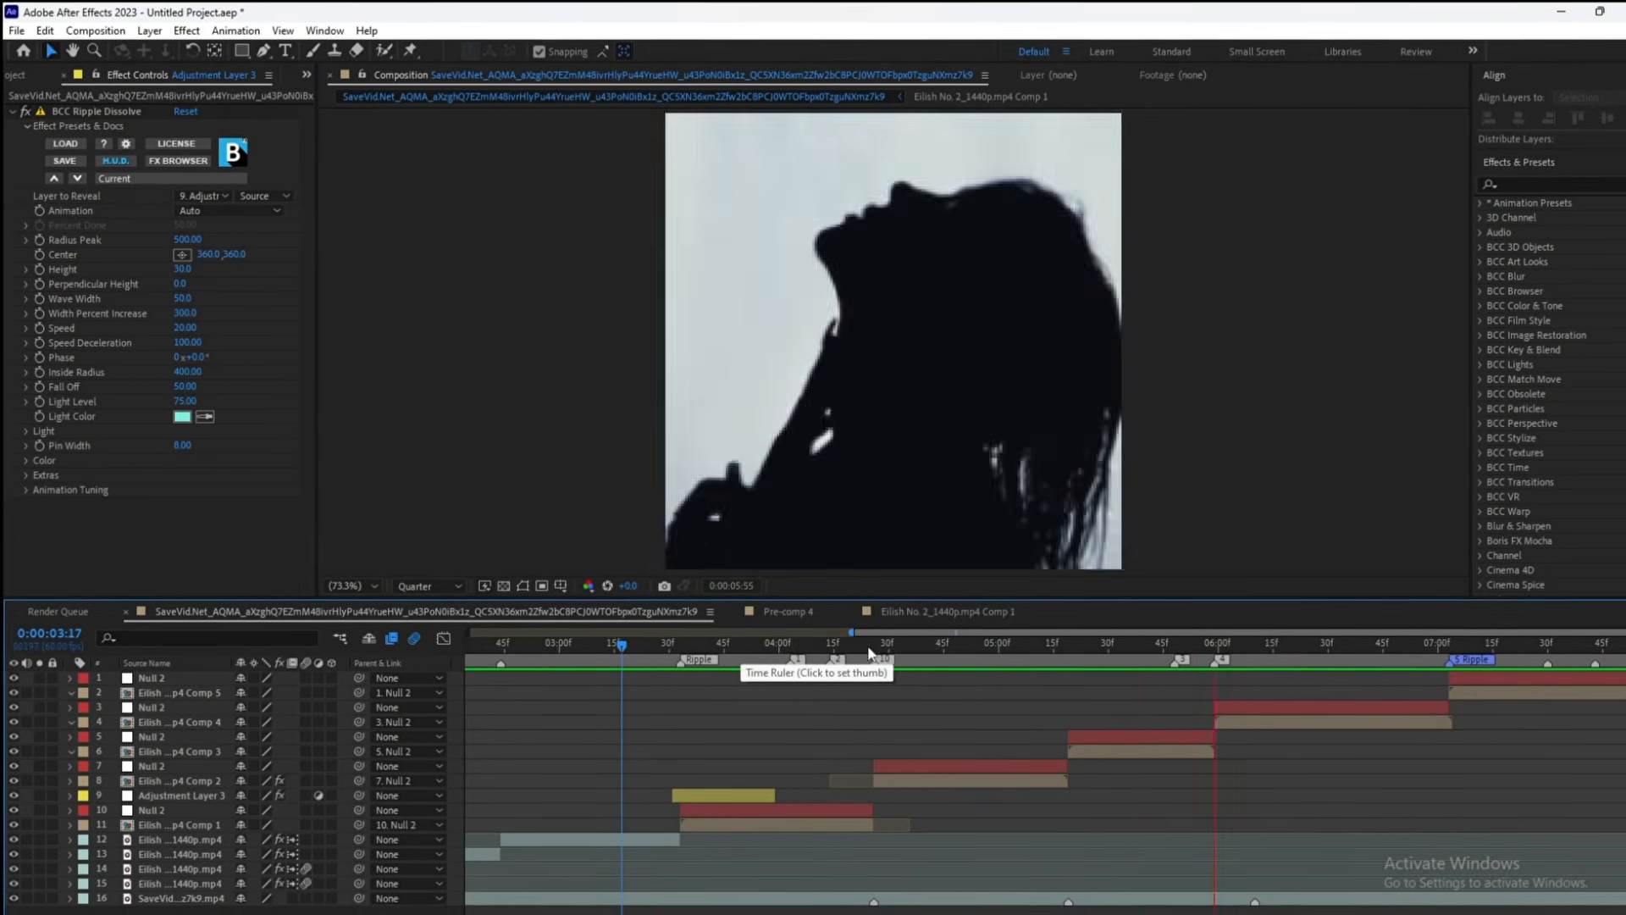
- Duplicate the Ripple Dissolve adjustment layer, bring the copy to the front and move it to begin slightly before the Comp 5 clip
click(852, 643)
click(756, 799)
key(ctrl+d)
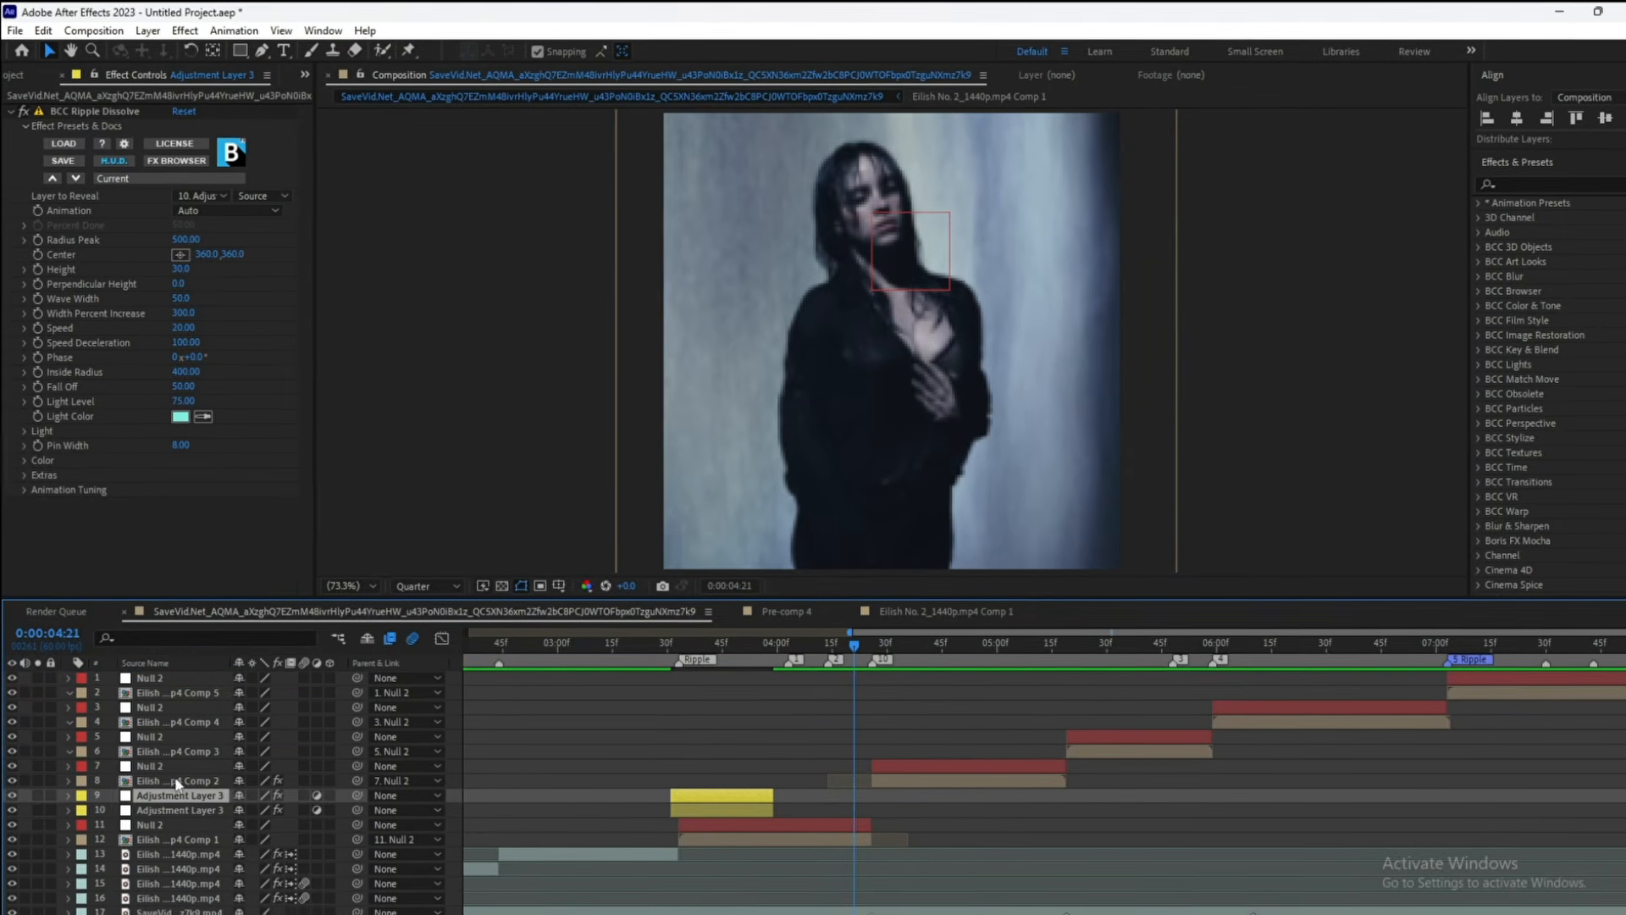
key(ctrl+shift+bracketright)
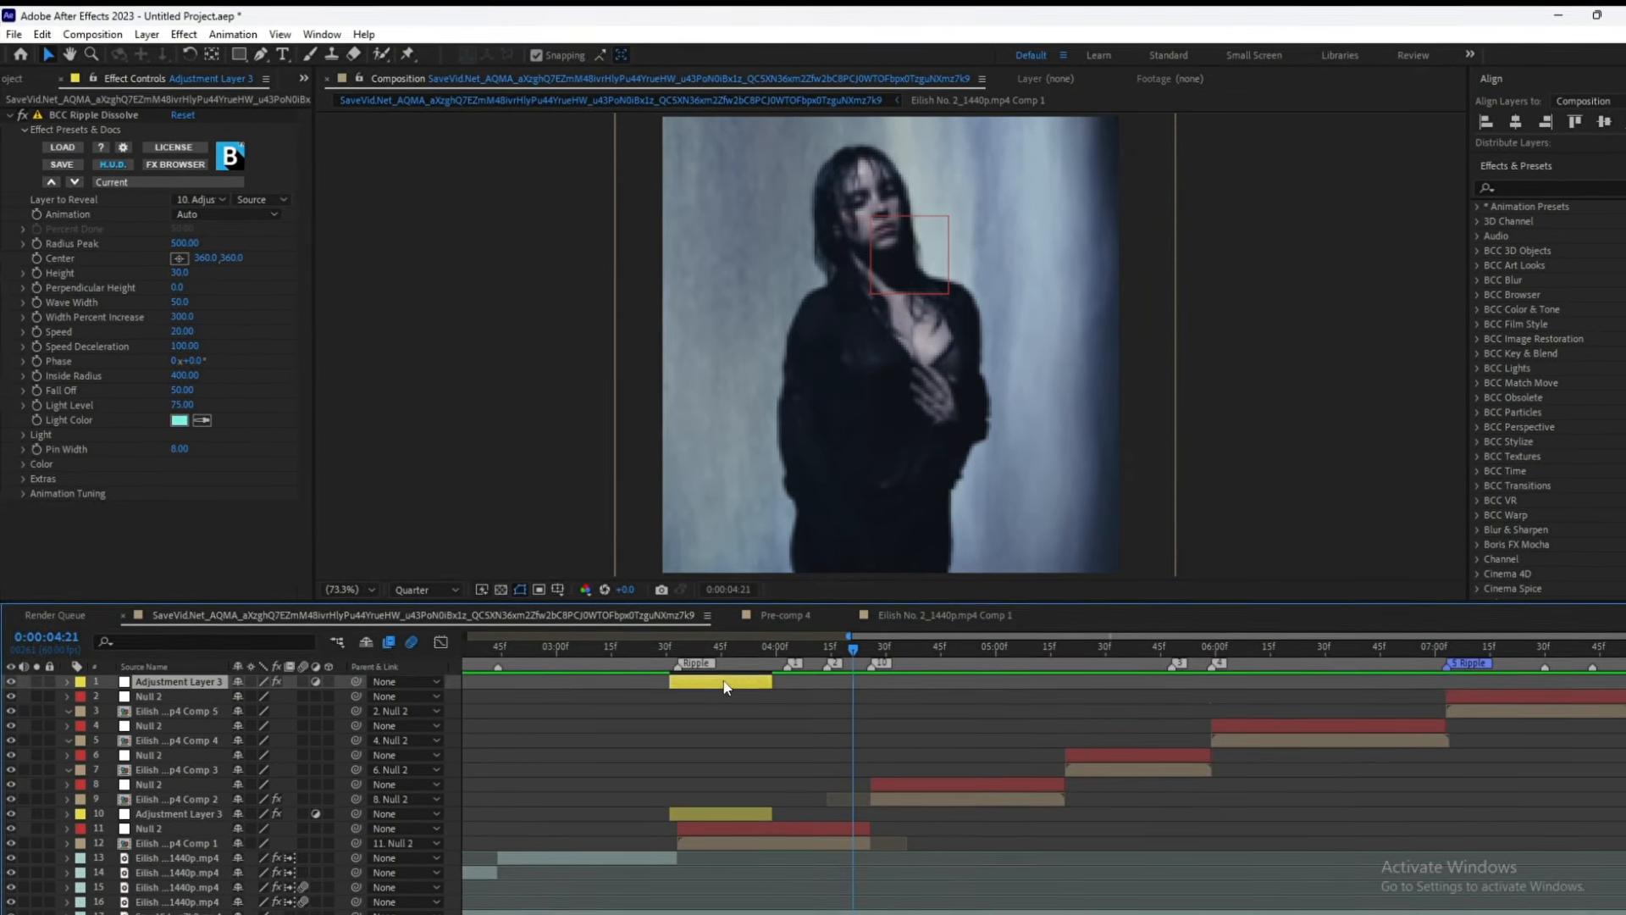
drag(728, 688, 1470, 684)
click(1449, 658)
- Create a new adjustment layer with the playhead at the start of the Comp 2 clip and place it directly above that clip's null
drag(1460, 649, 869, 760)
key(space)
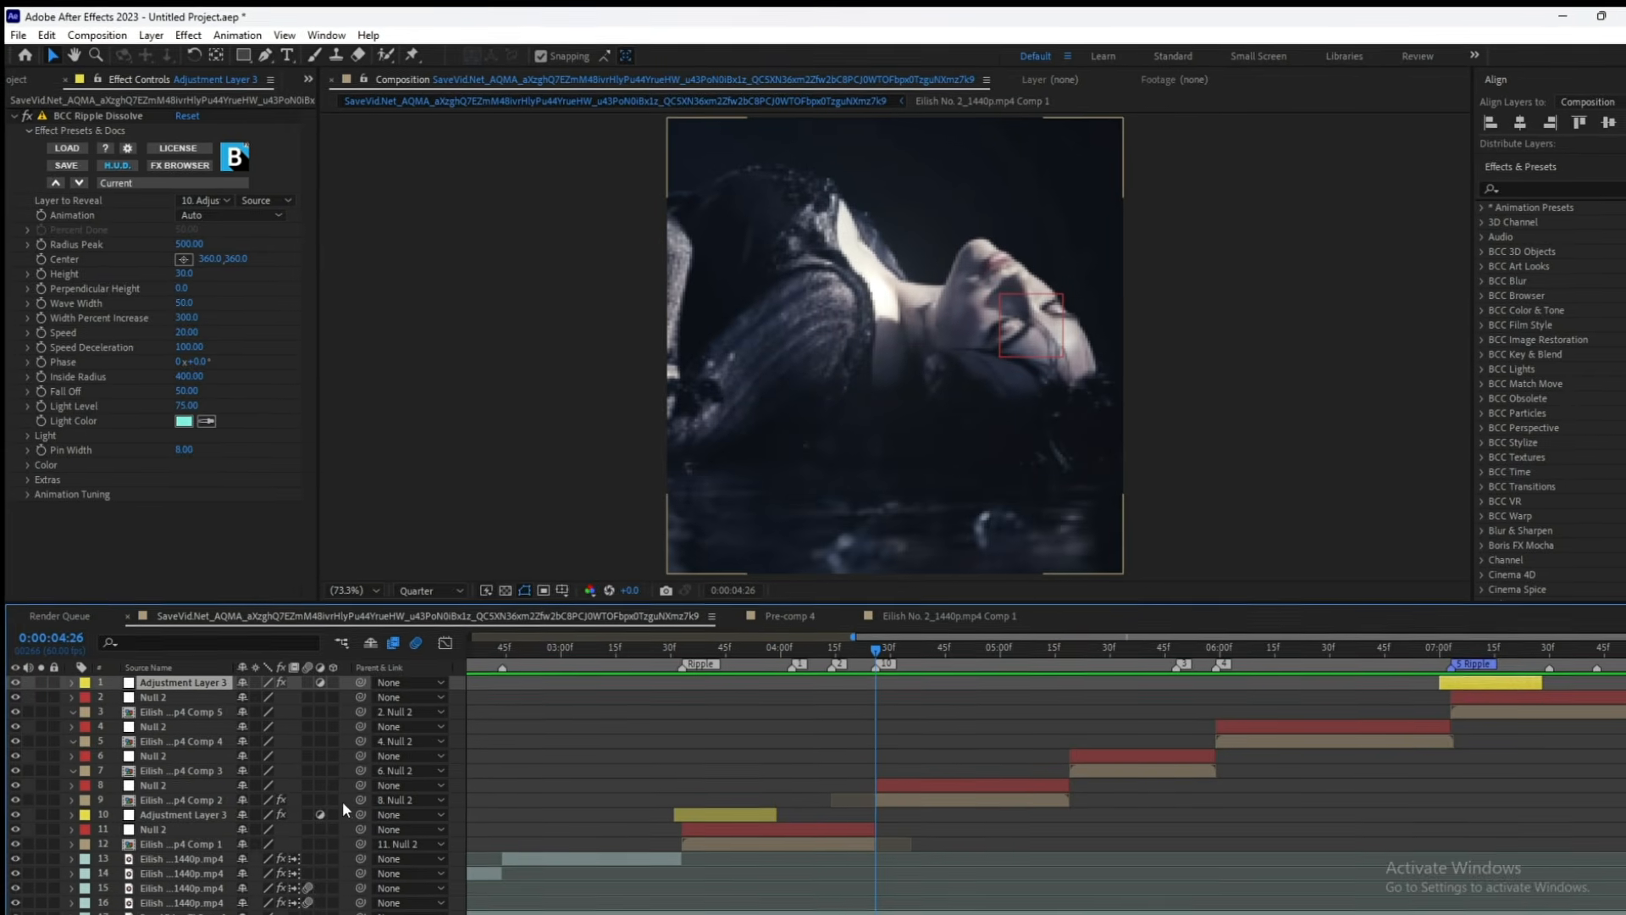
right_click(346, 801)
mouse_move(423, 589)
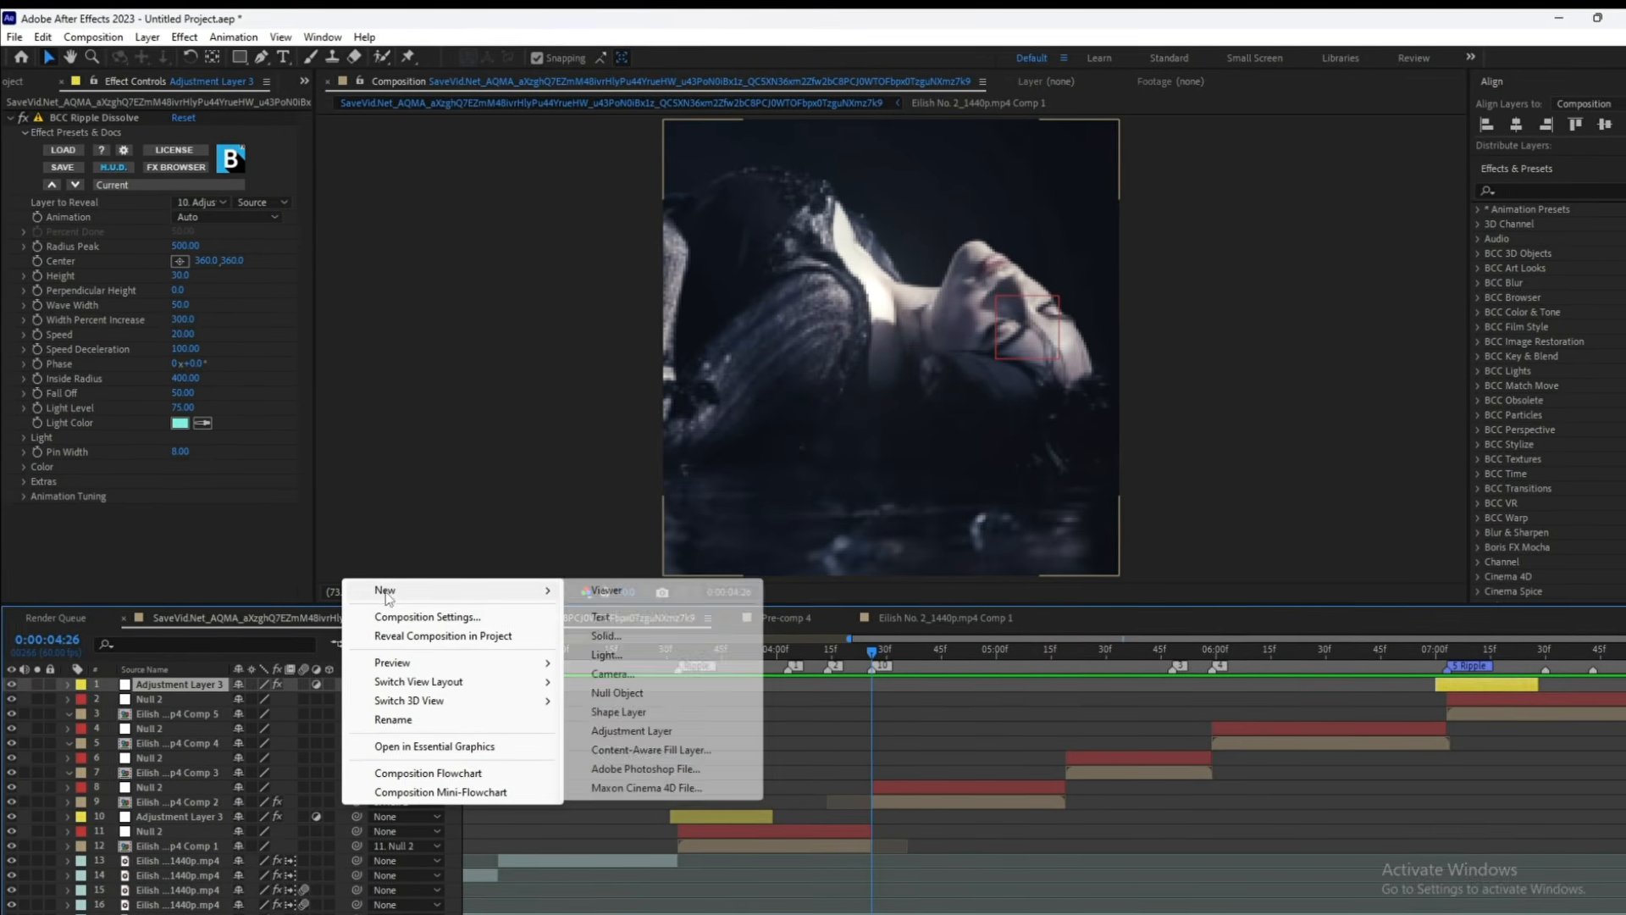
click(631, 730)
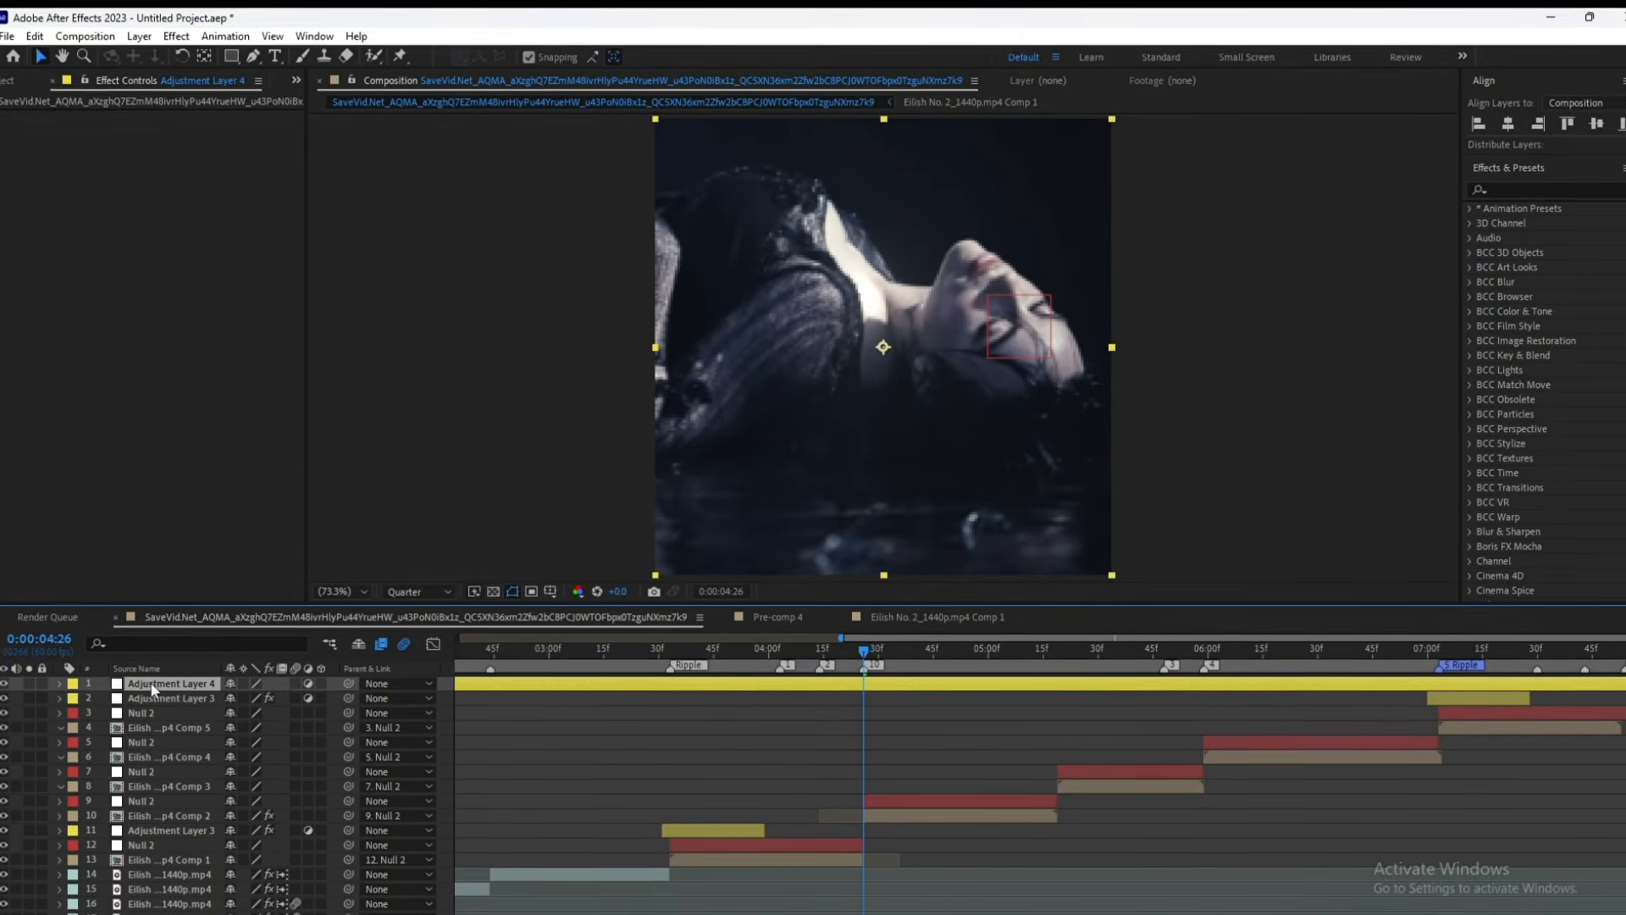
drag(153, 688, 709, 801)
- Split the new adjustment layer and delete its excess parts so it spans only the Comp 2 clip, from 0:00:04:26 to 0:00:05:19
click(867, 796)
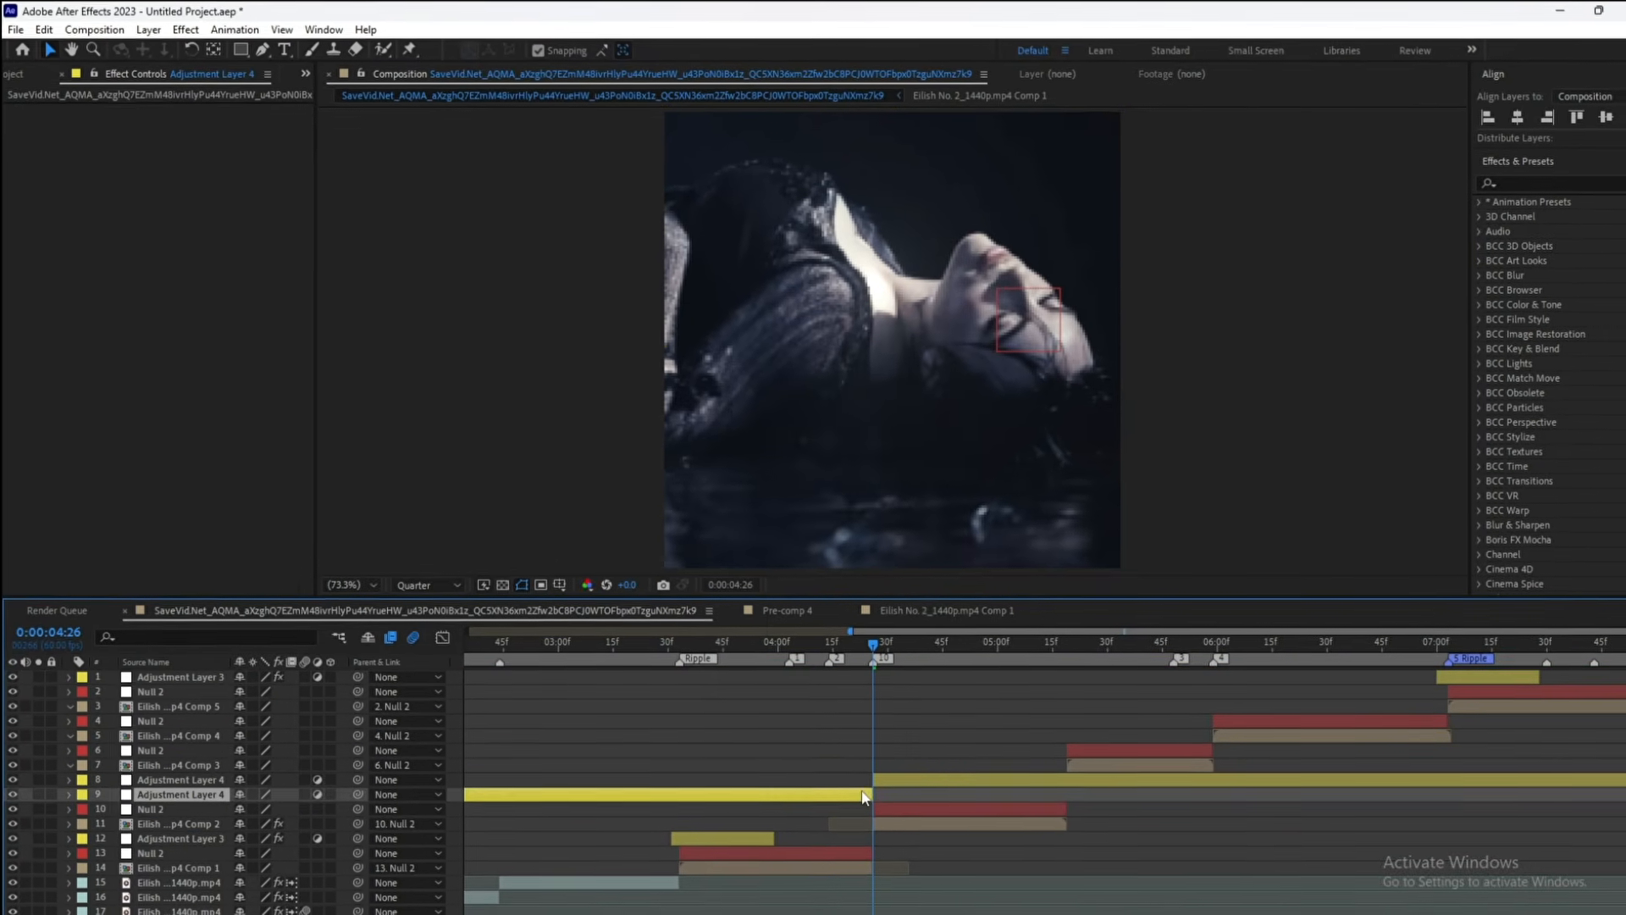
key(Delete)
drag(1059, 661, 1070, 665)
click(1084, 782)
key(ctrl+shift+d)
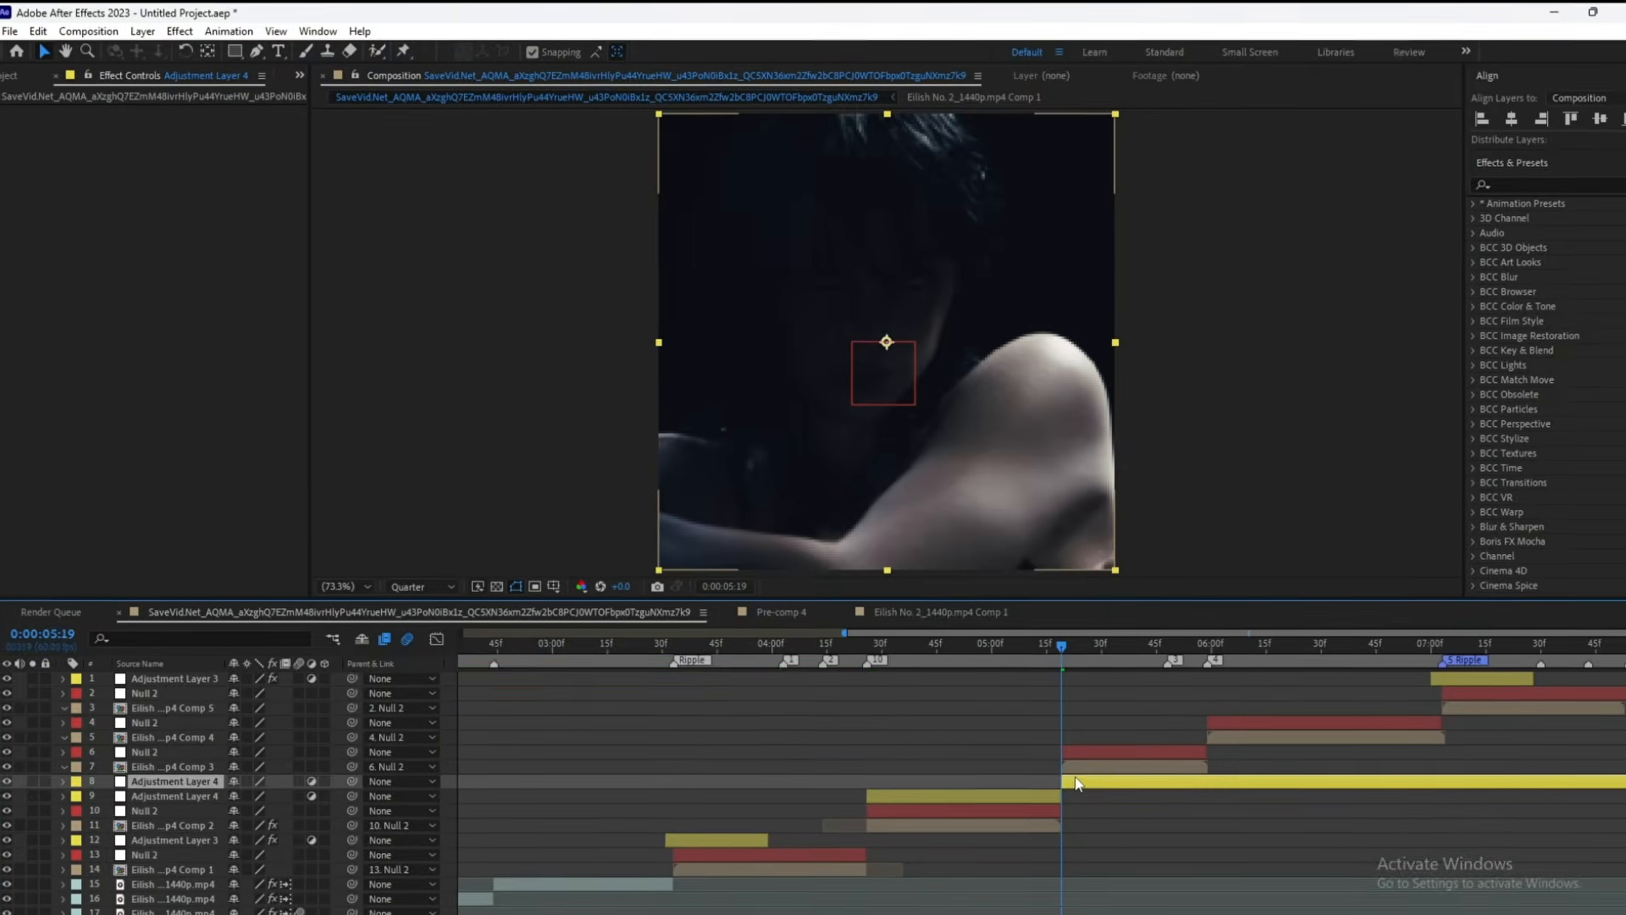
key(Delete)
- Apply the BCC Rays Puffy effect to the adjustment layer over the Comp 2 clip, with the playhead at 0:00:04:41
mouse_move(928, 654)
mouse_down()
mouse_move(898, 661)
mouse_move(913, 681)
mouse_up()
click(948, 786)
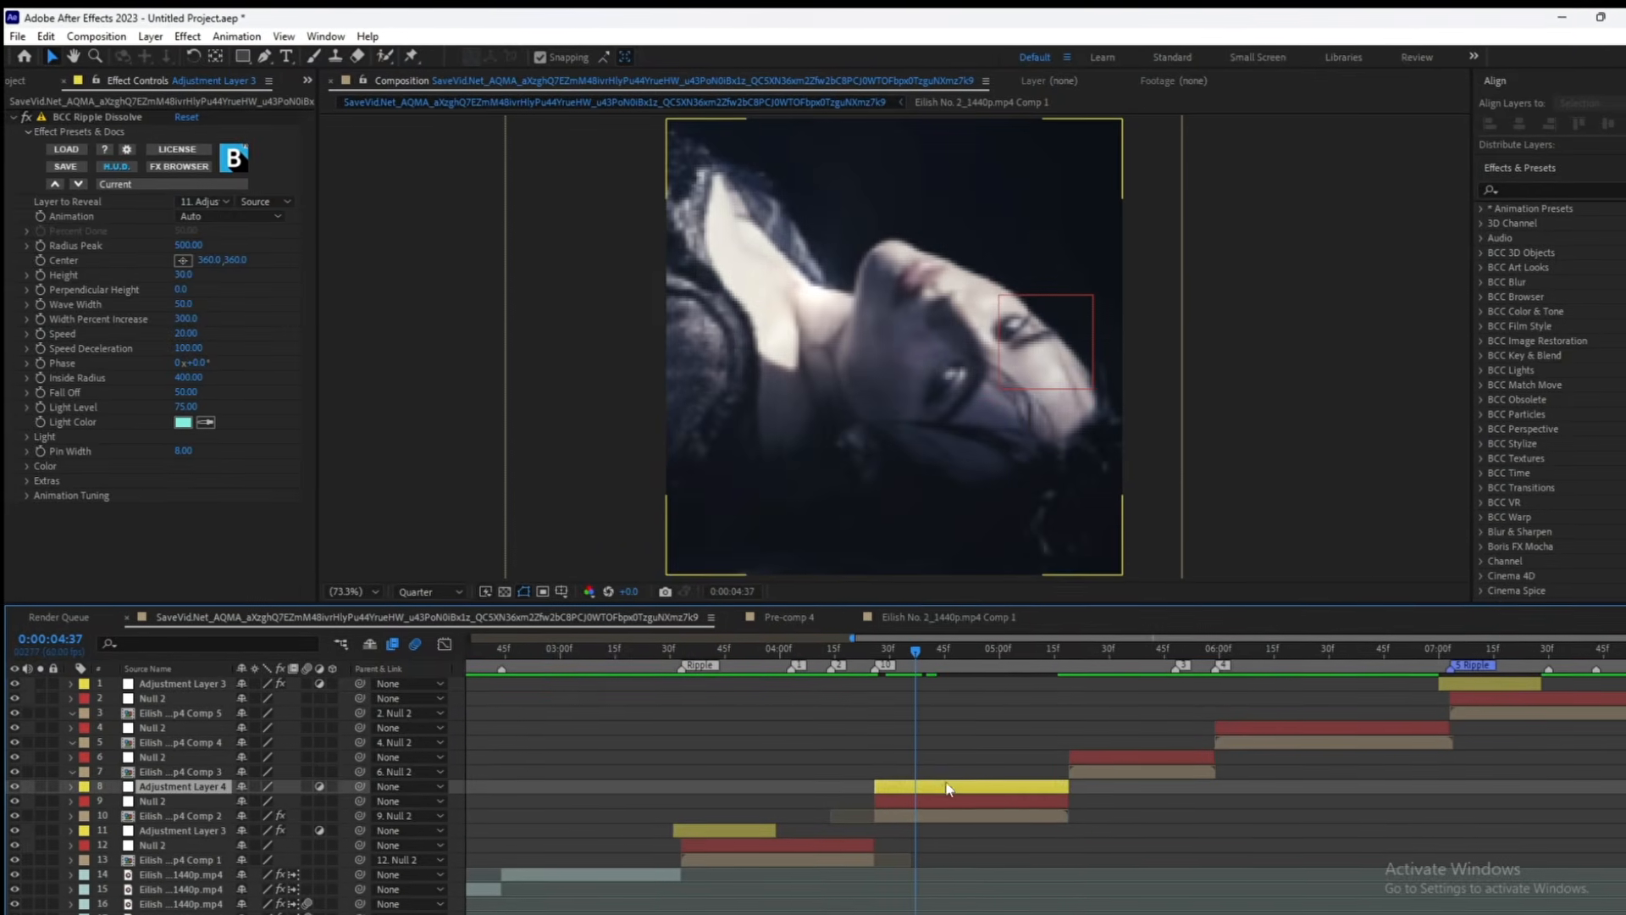
key(space)
key(space)
key(ctrl+space)
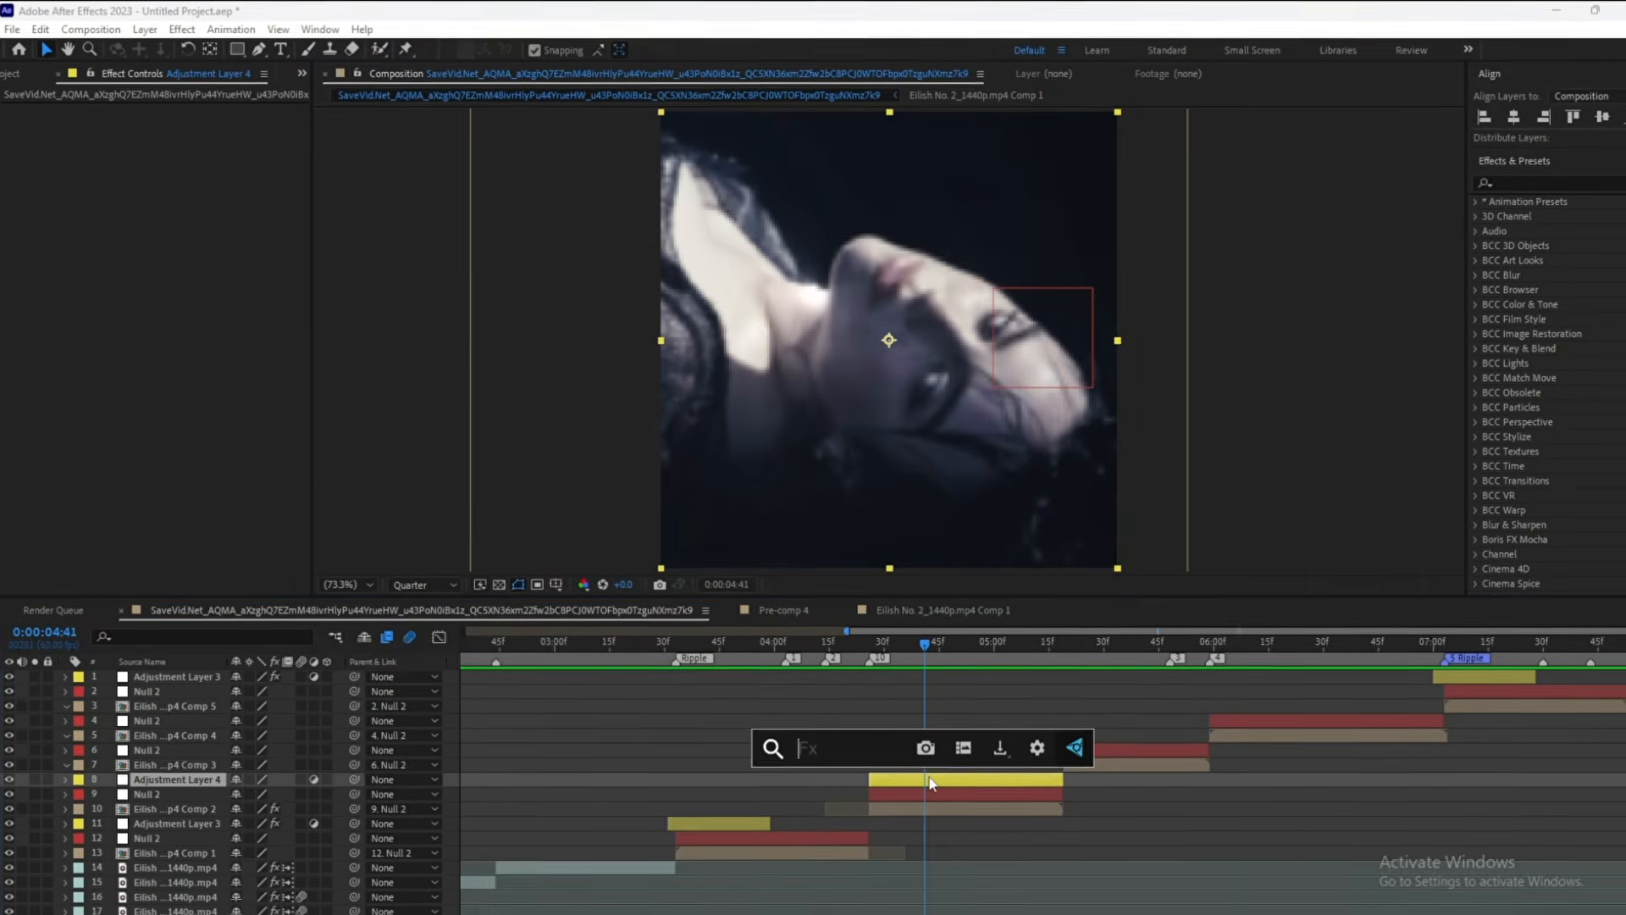
text(bcc t)
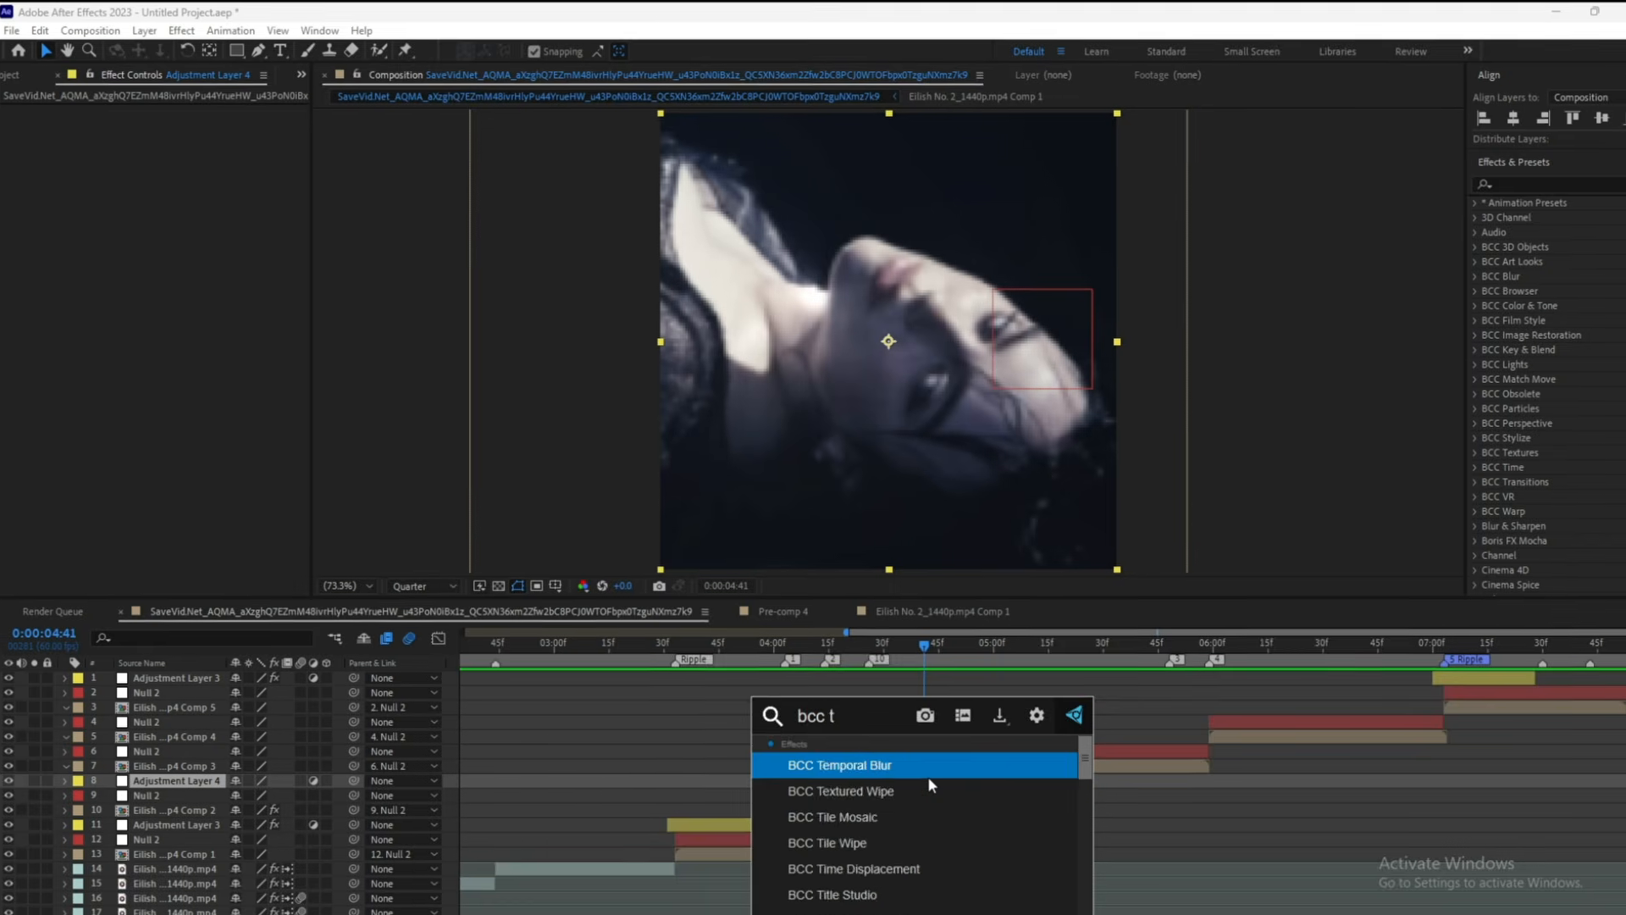
key(BackSpace)
text(ray)
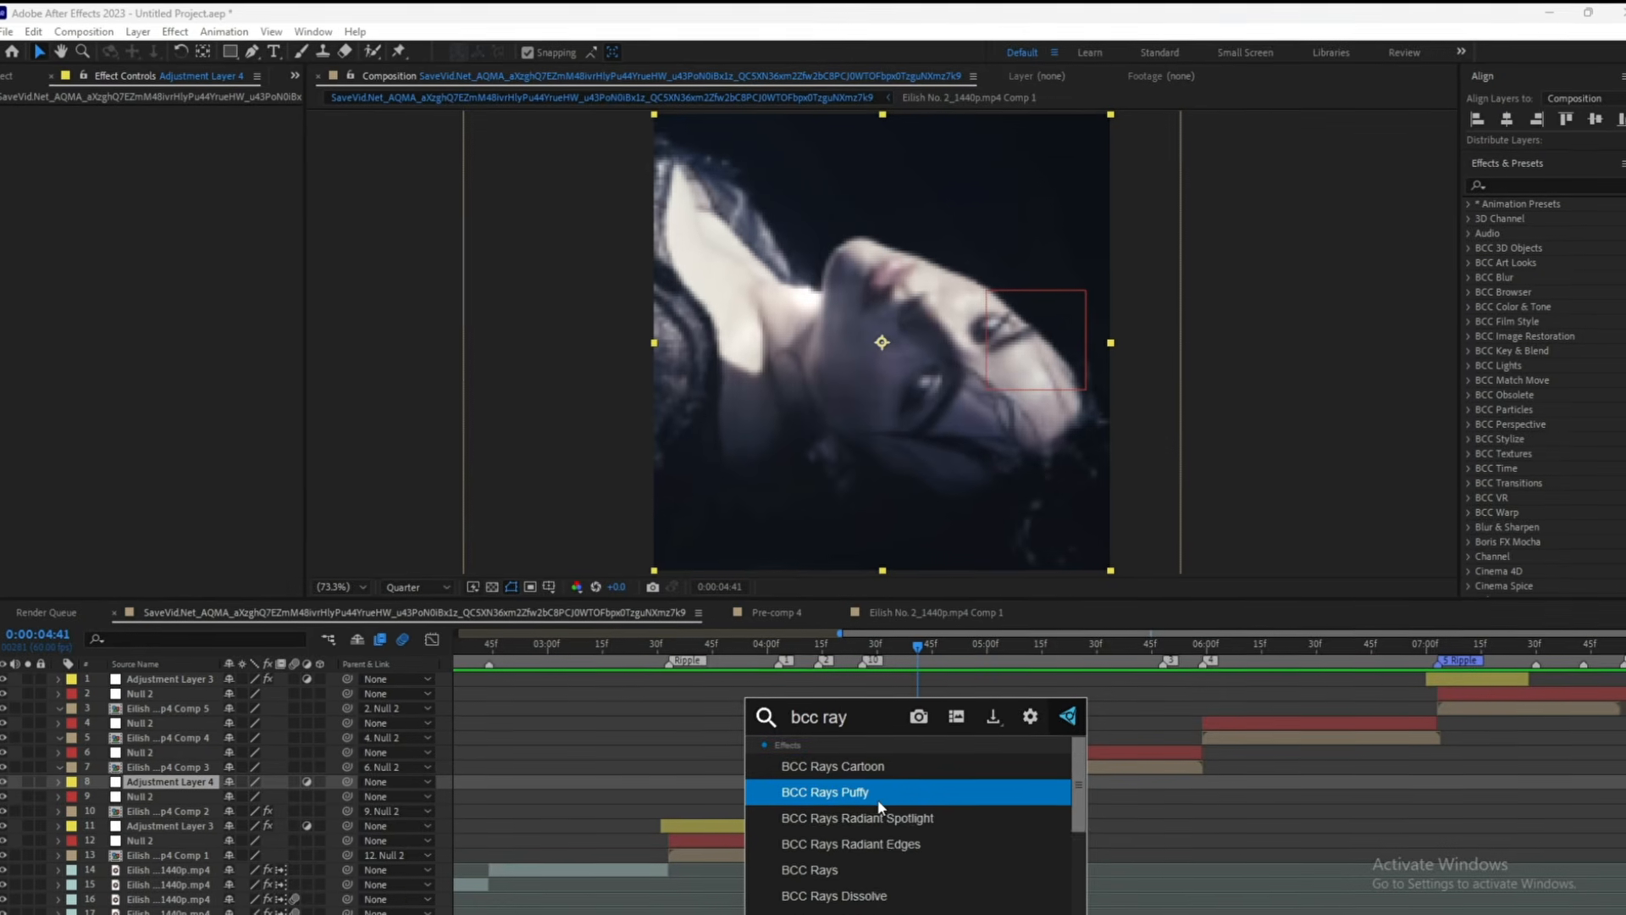
click(882, 800)
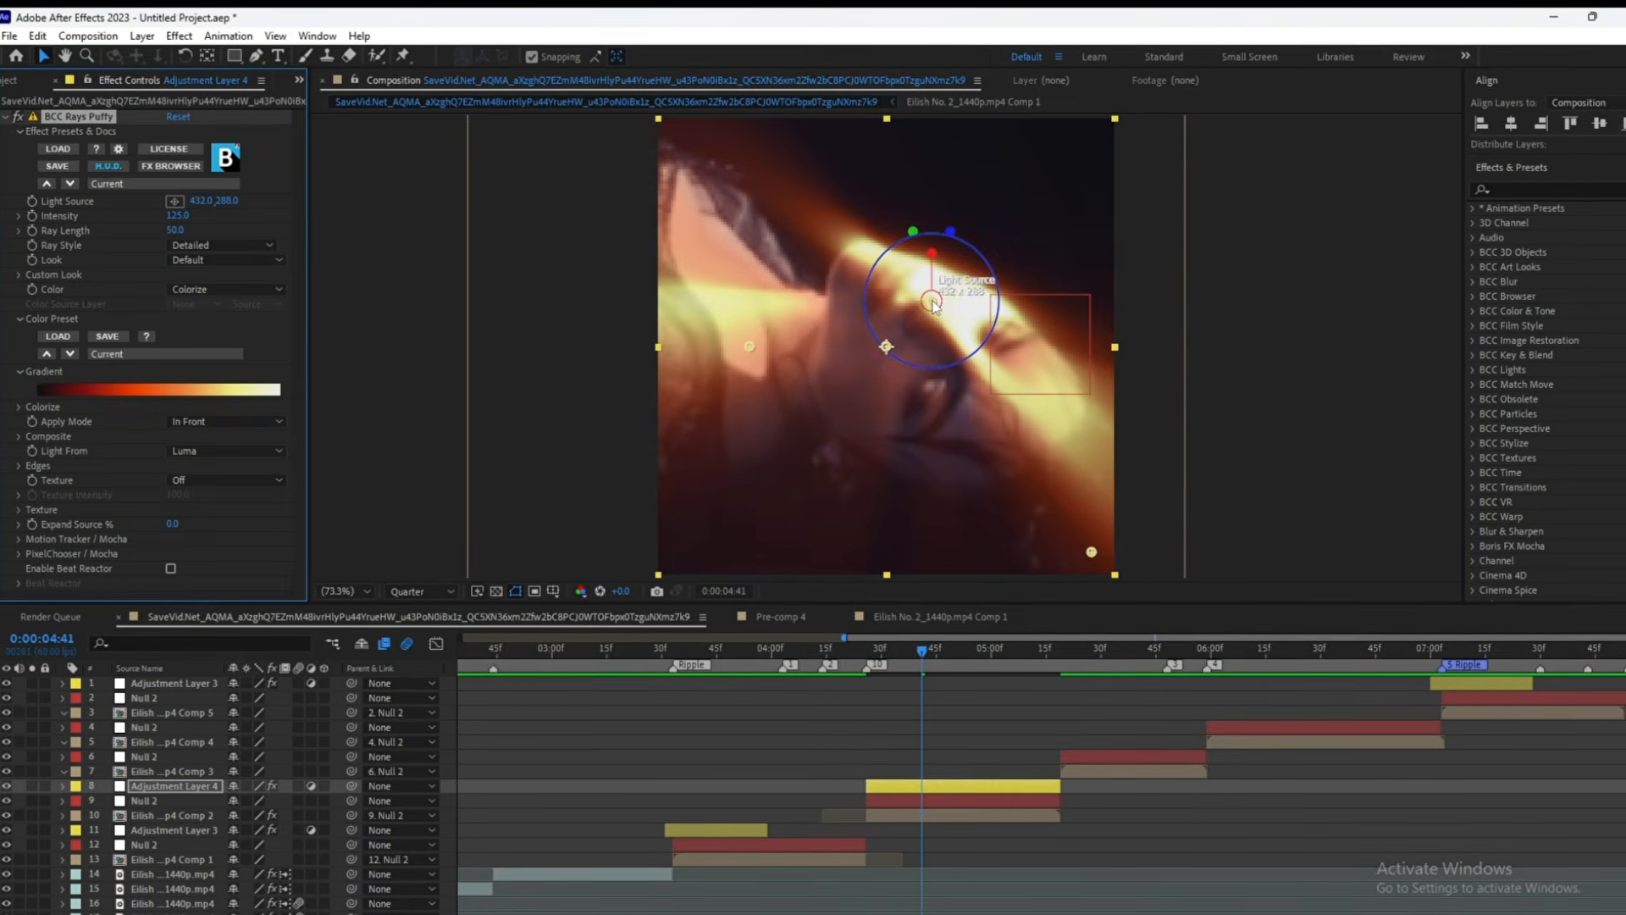
- Move the Rays Puffy Light Source below the face to about 312, 594 and set the ray Texture to Strings
drag(933, 305, 925, 379)
drag(886, 465, 855, 503)
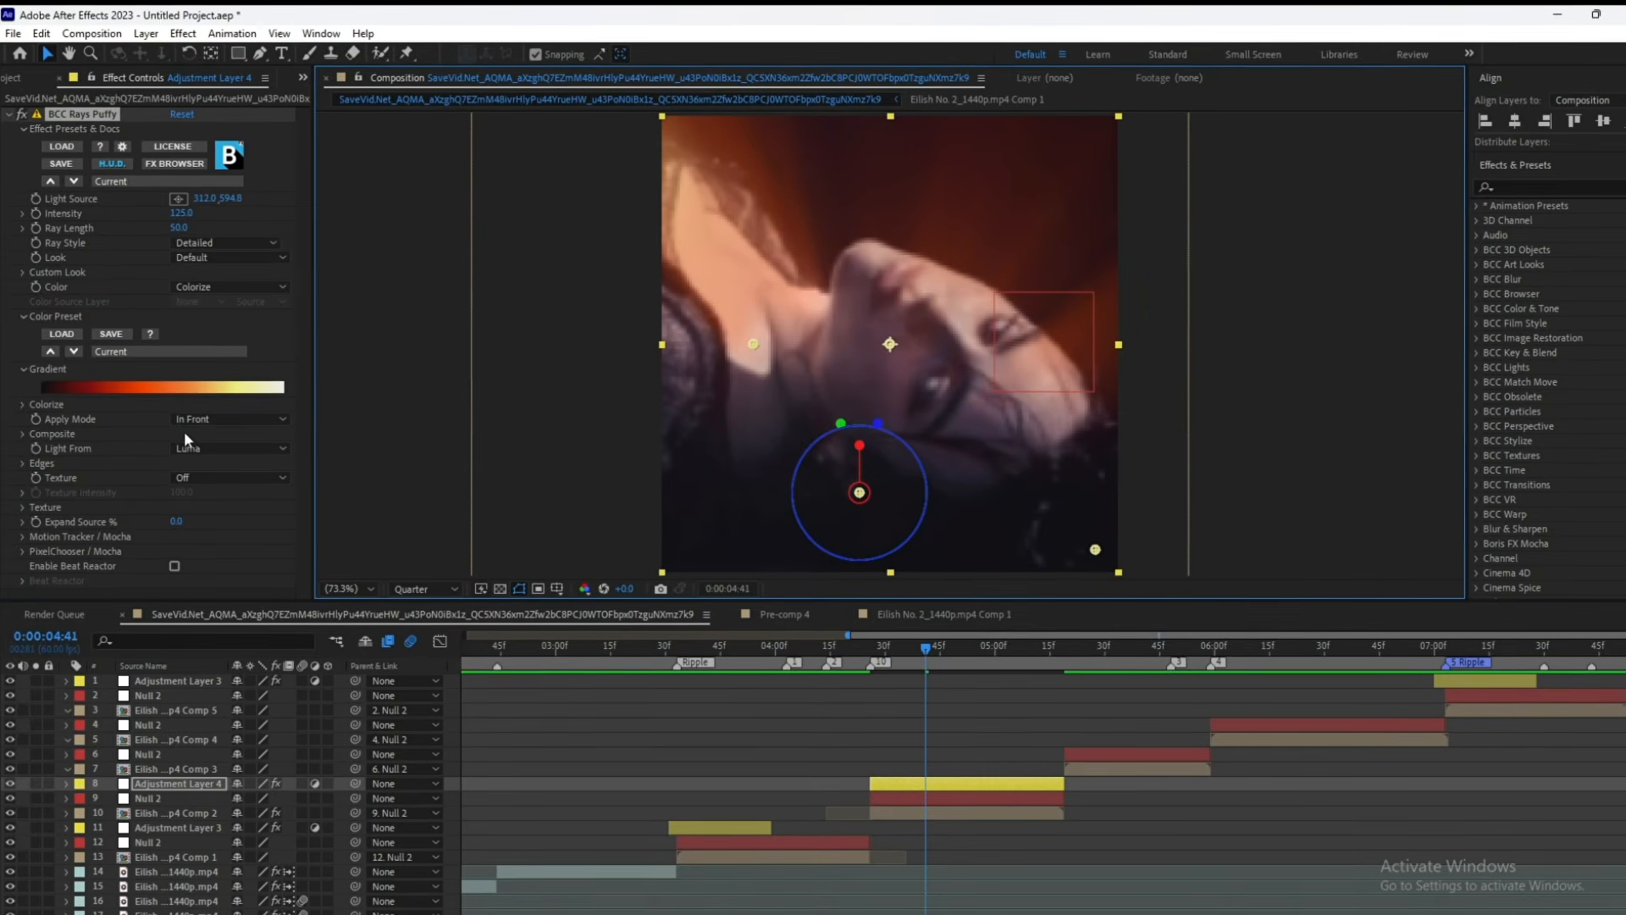
click(222, 447)
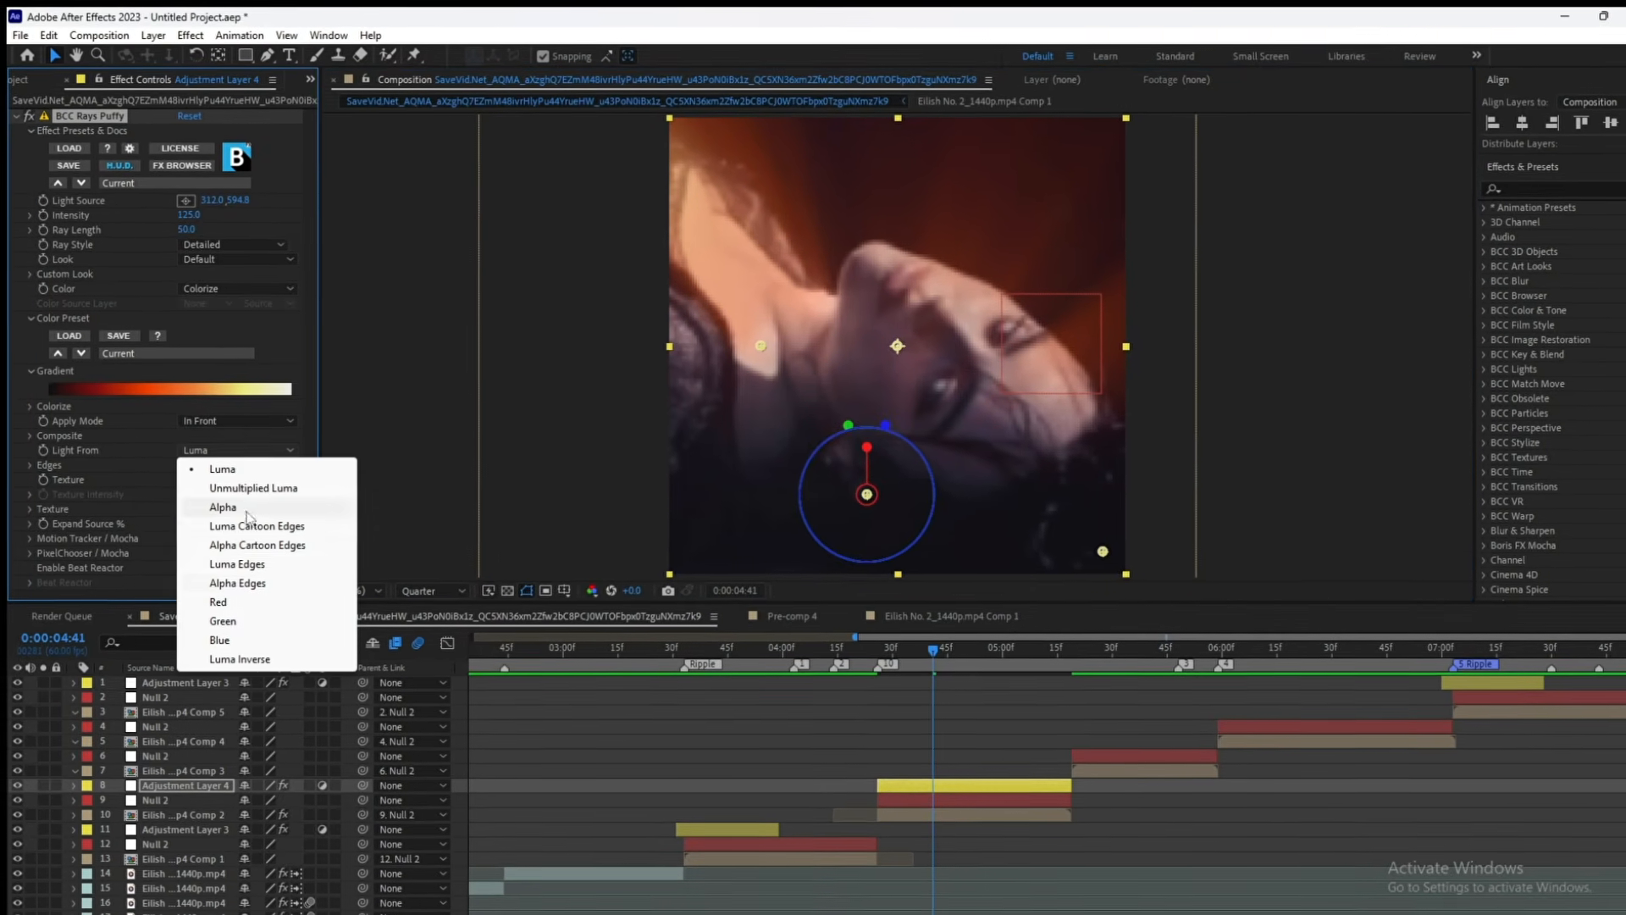
click(127, 459)
click(196, 481)
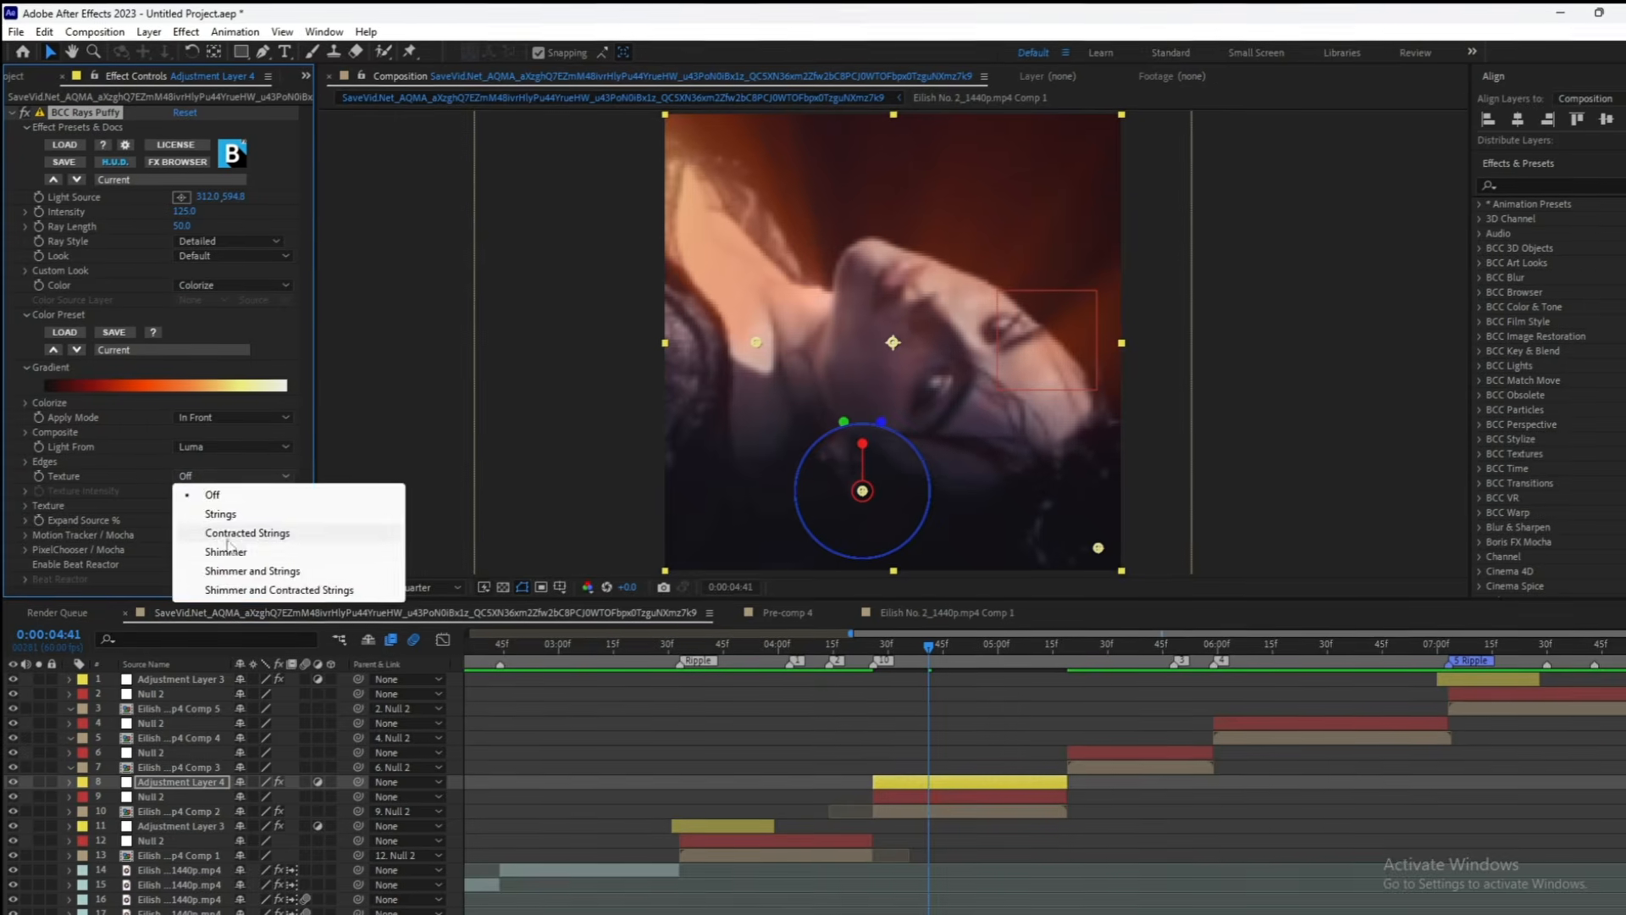
click(227, 552)
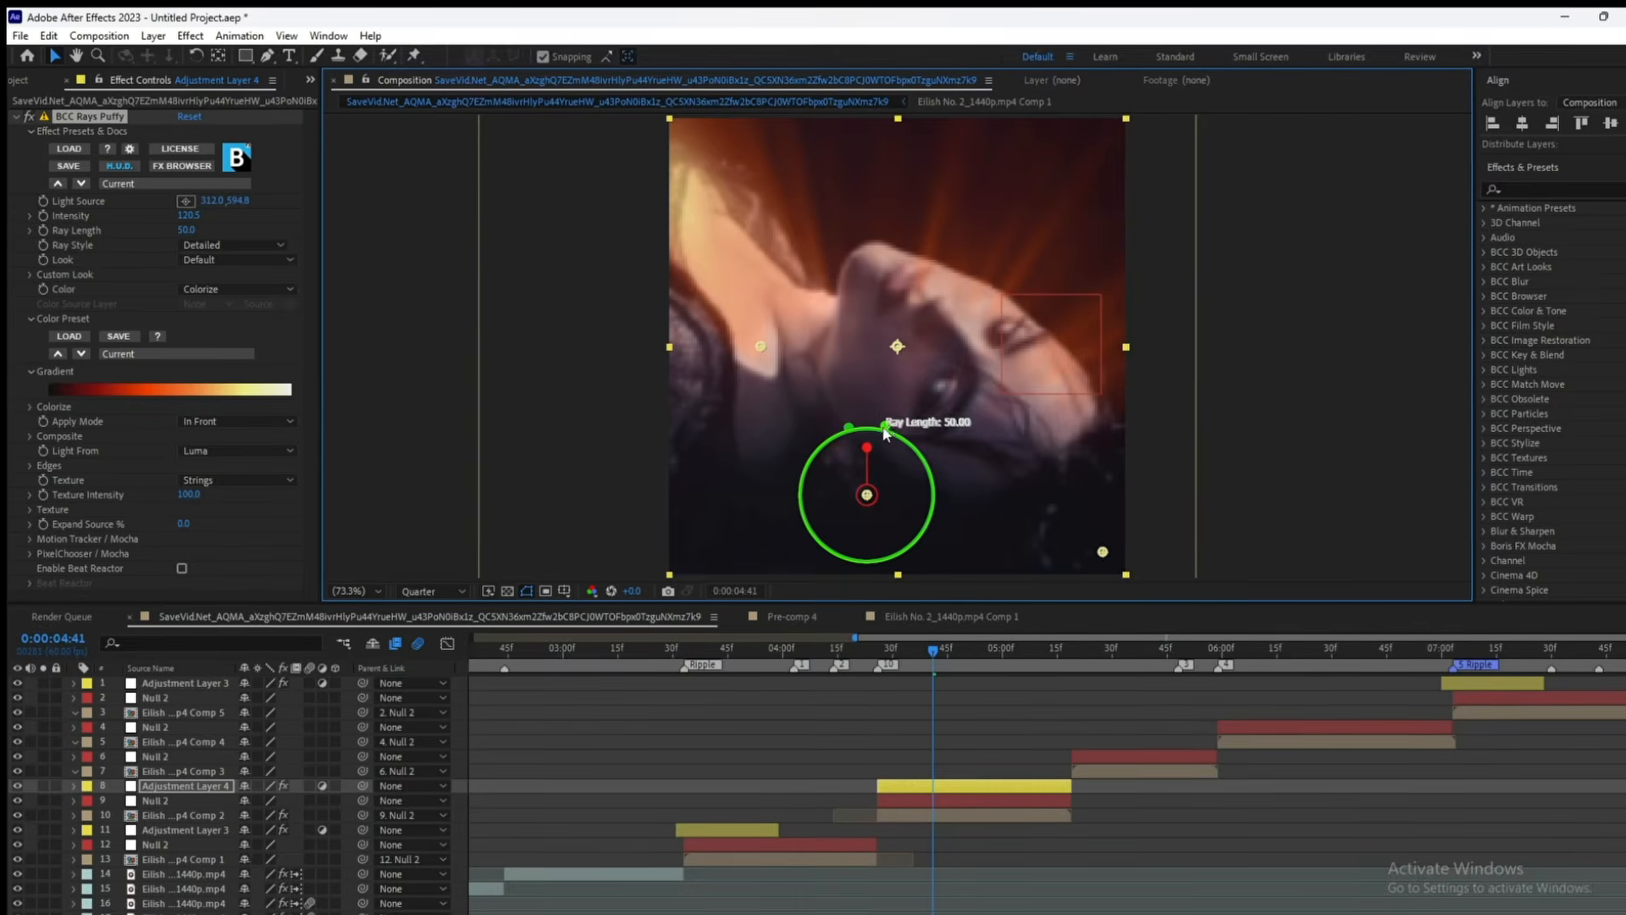
- Set the Rays Puffy Texture Intensity to 60, Ray Length to 65 and Intensity to 135
drag(885, 429, 890, 444)
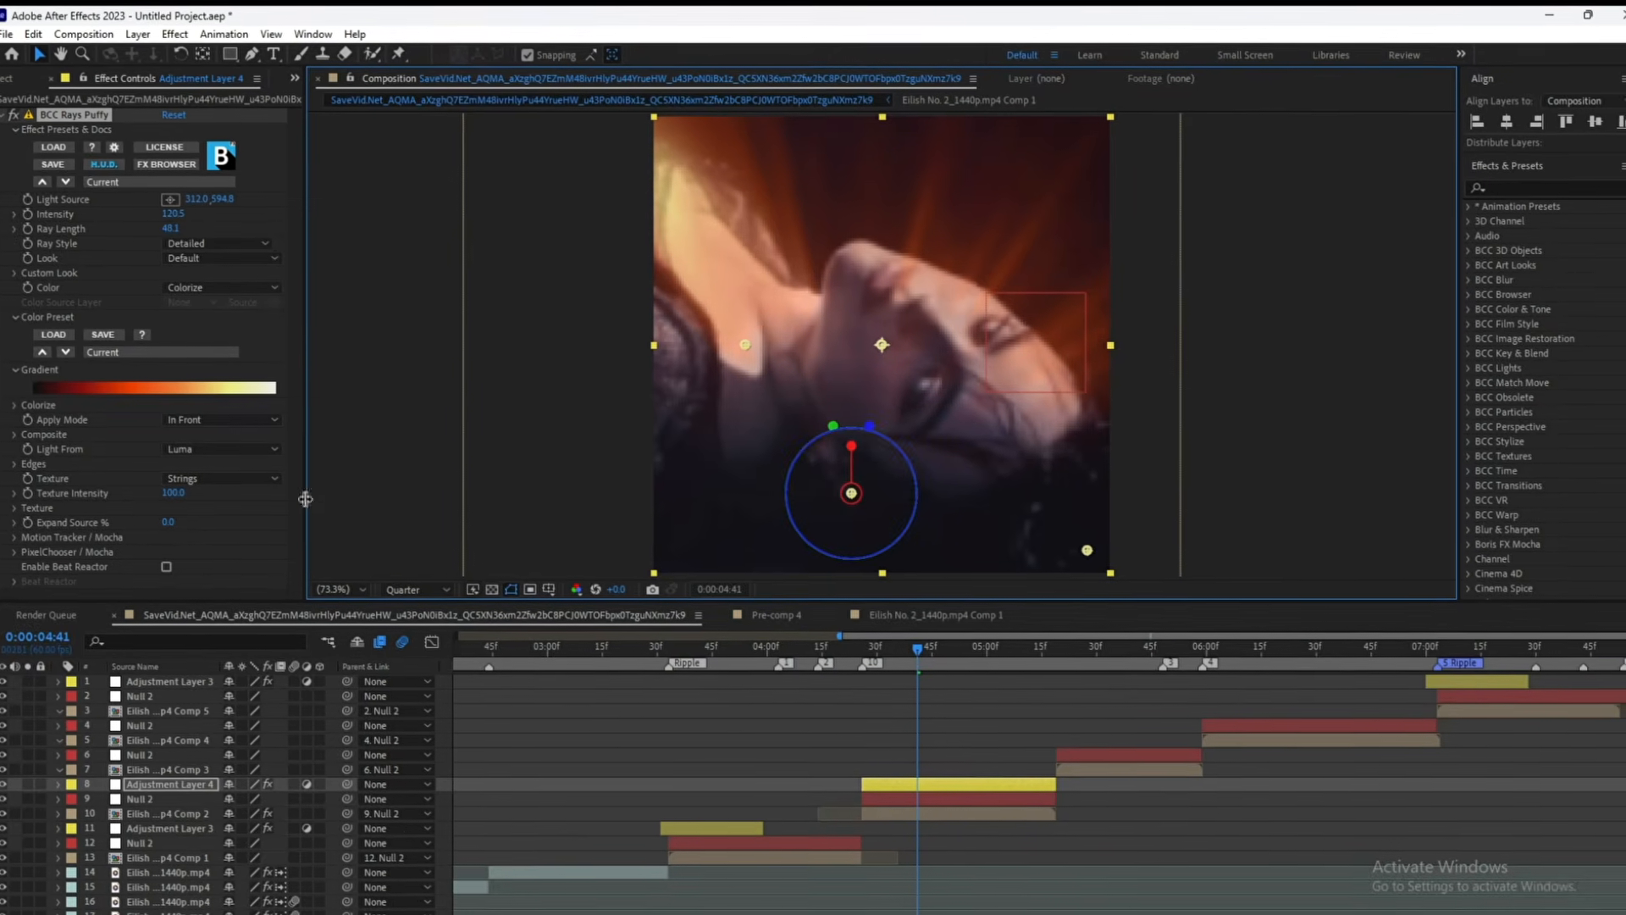
click(174, 492)
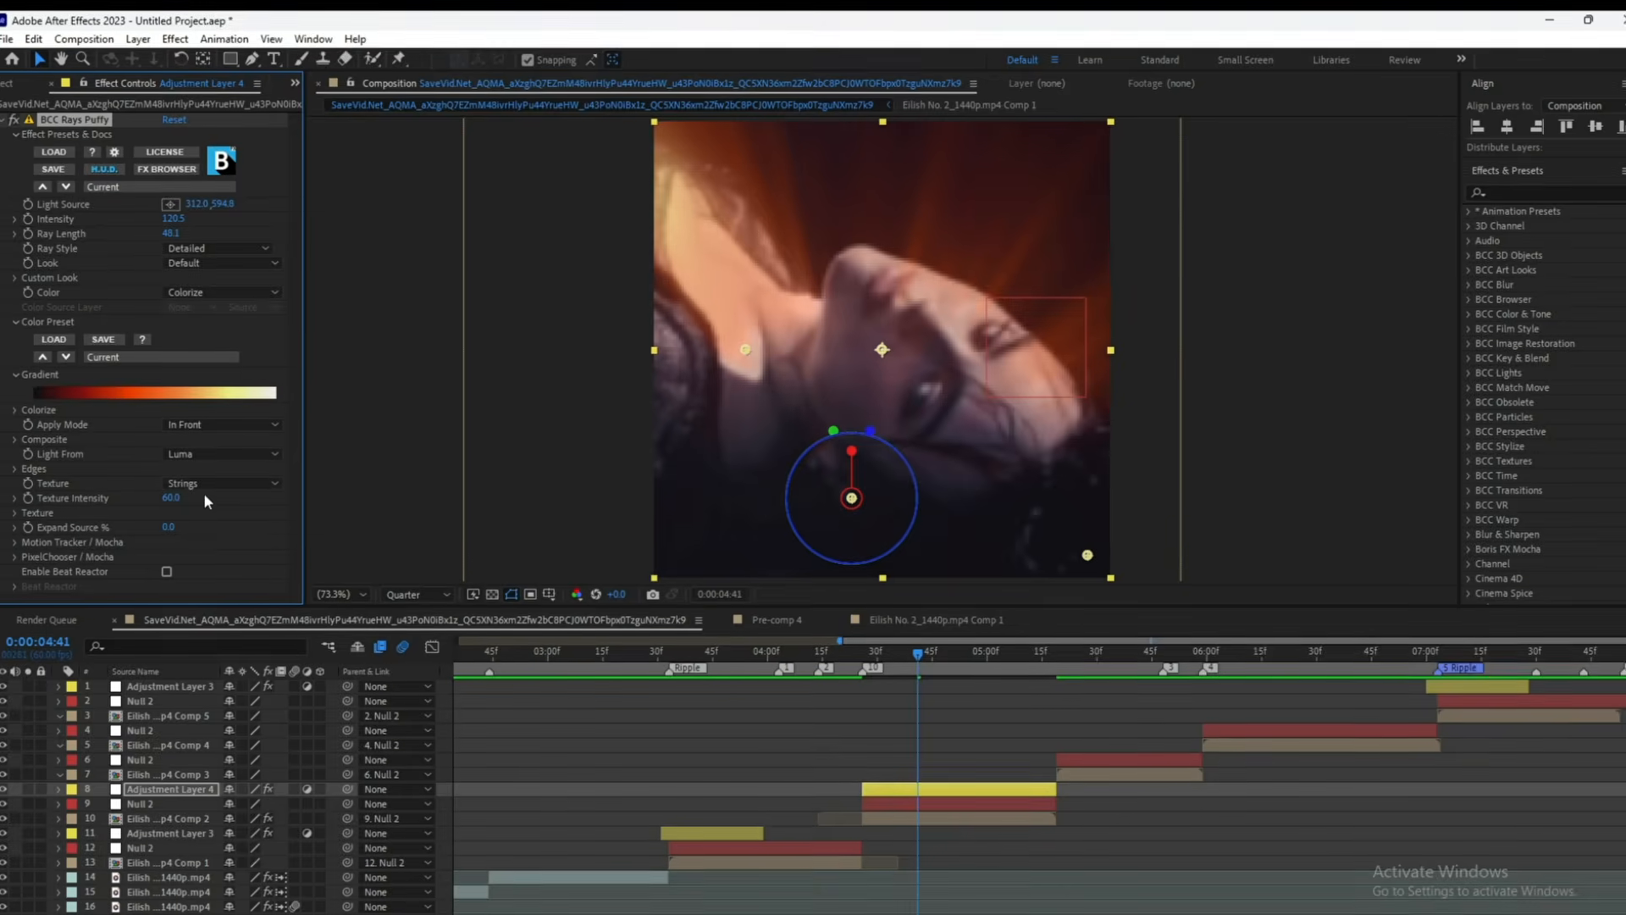
click(173, 232)
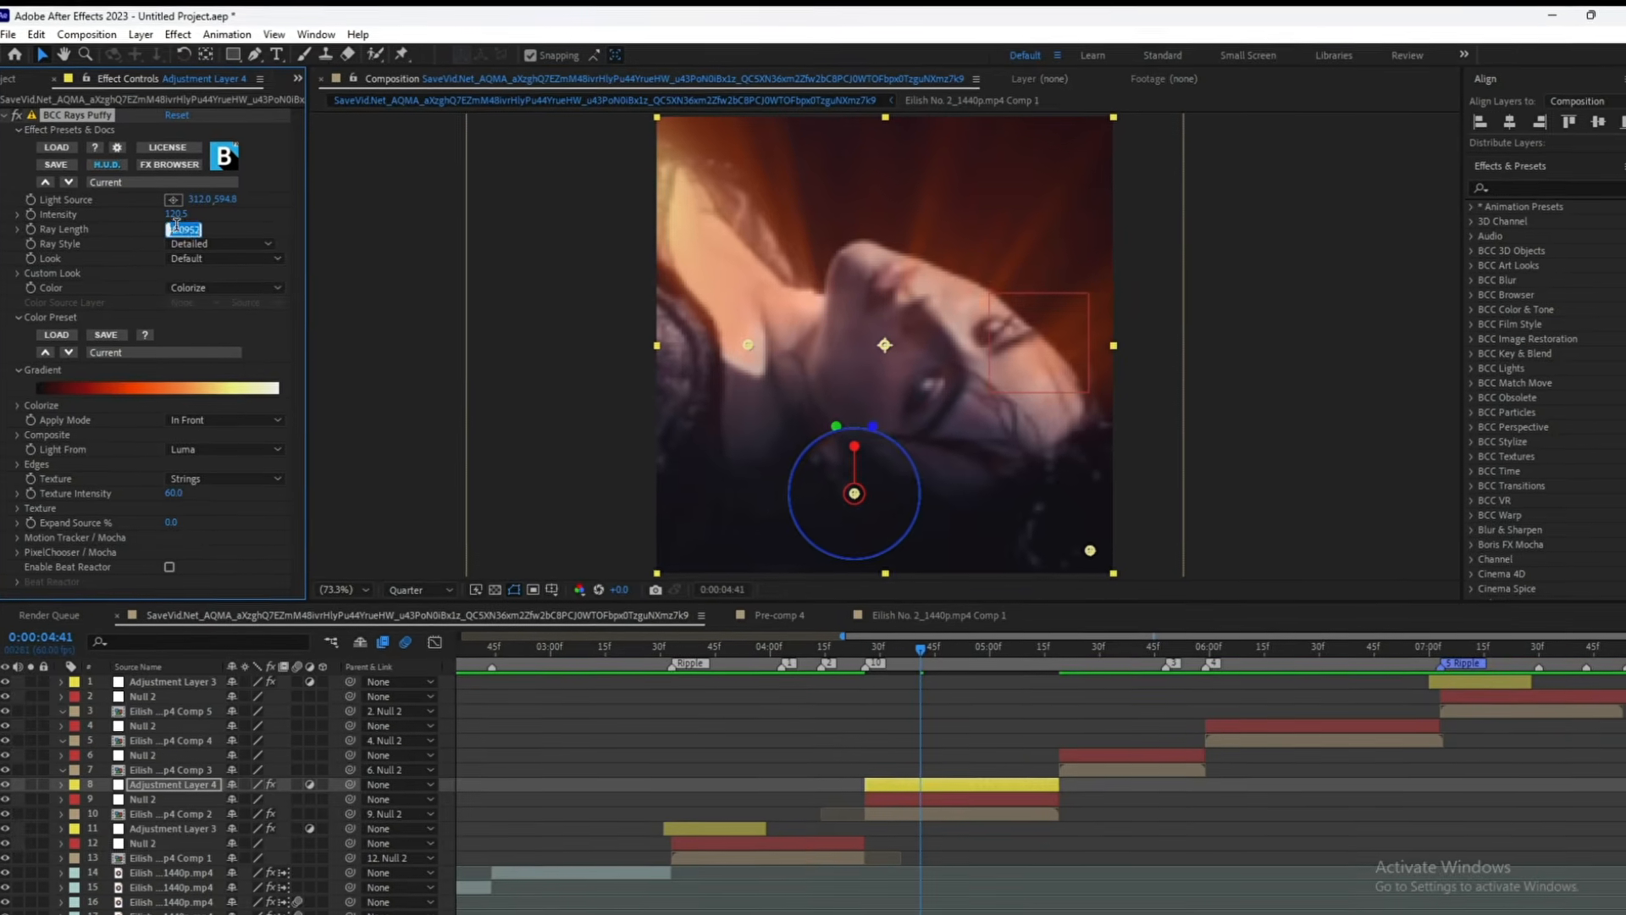
drag(176, 230, 195, 233)
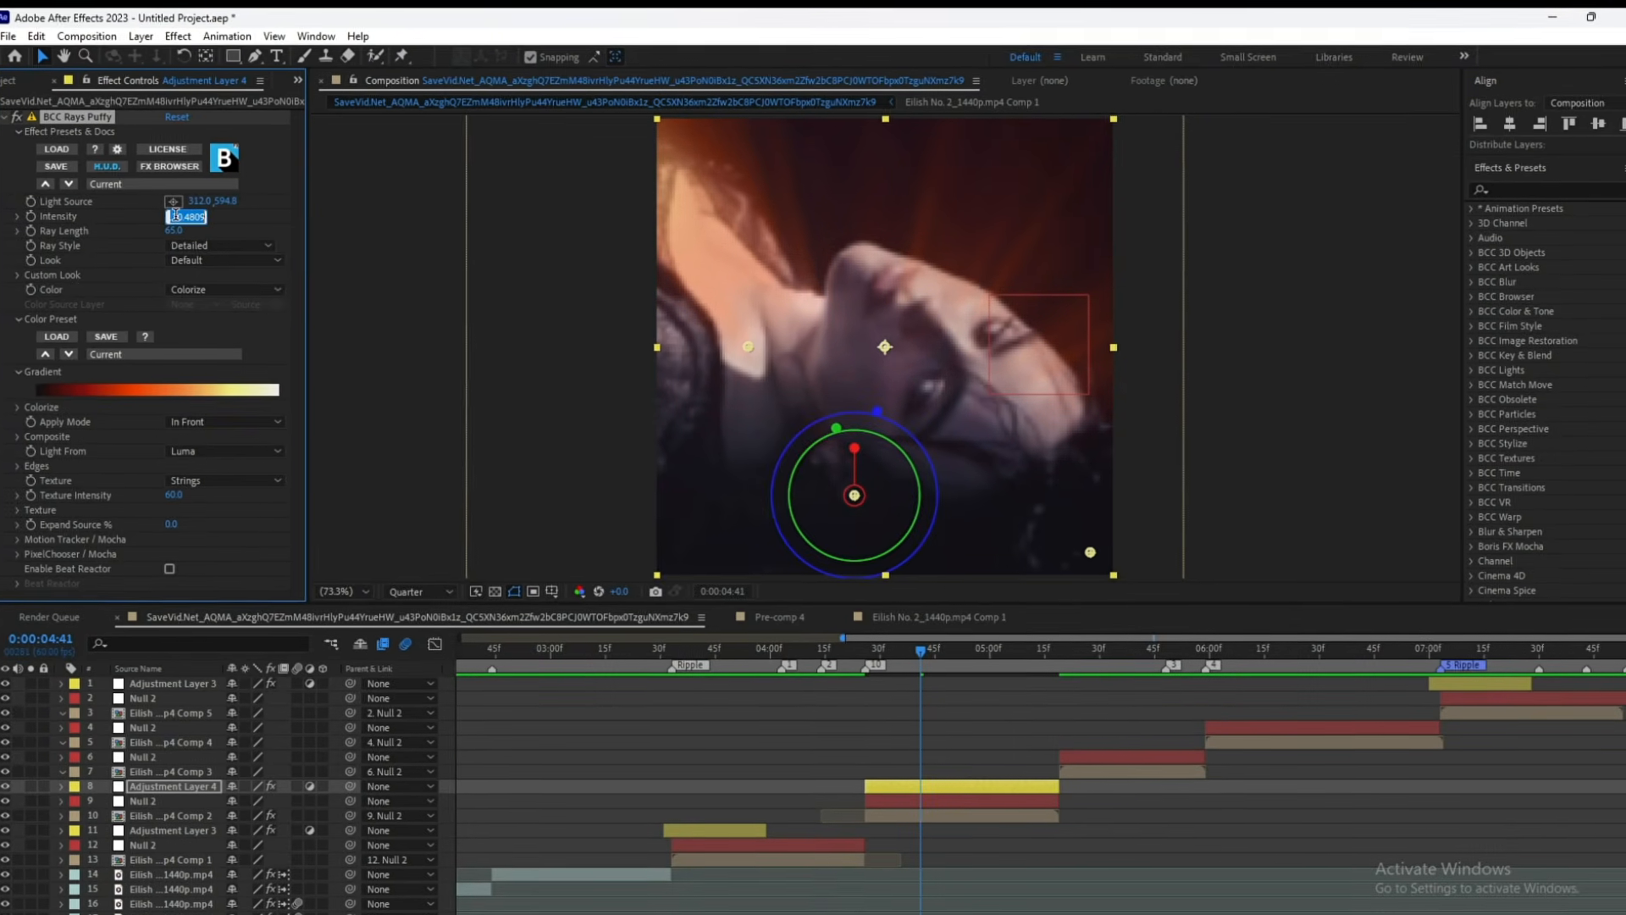
text(135)
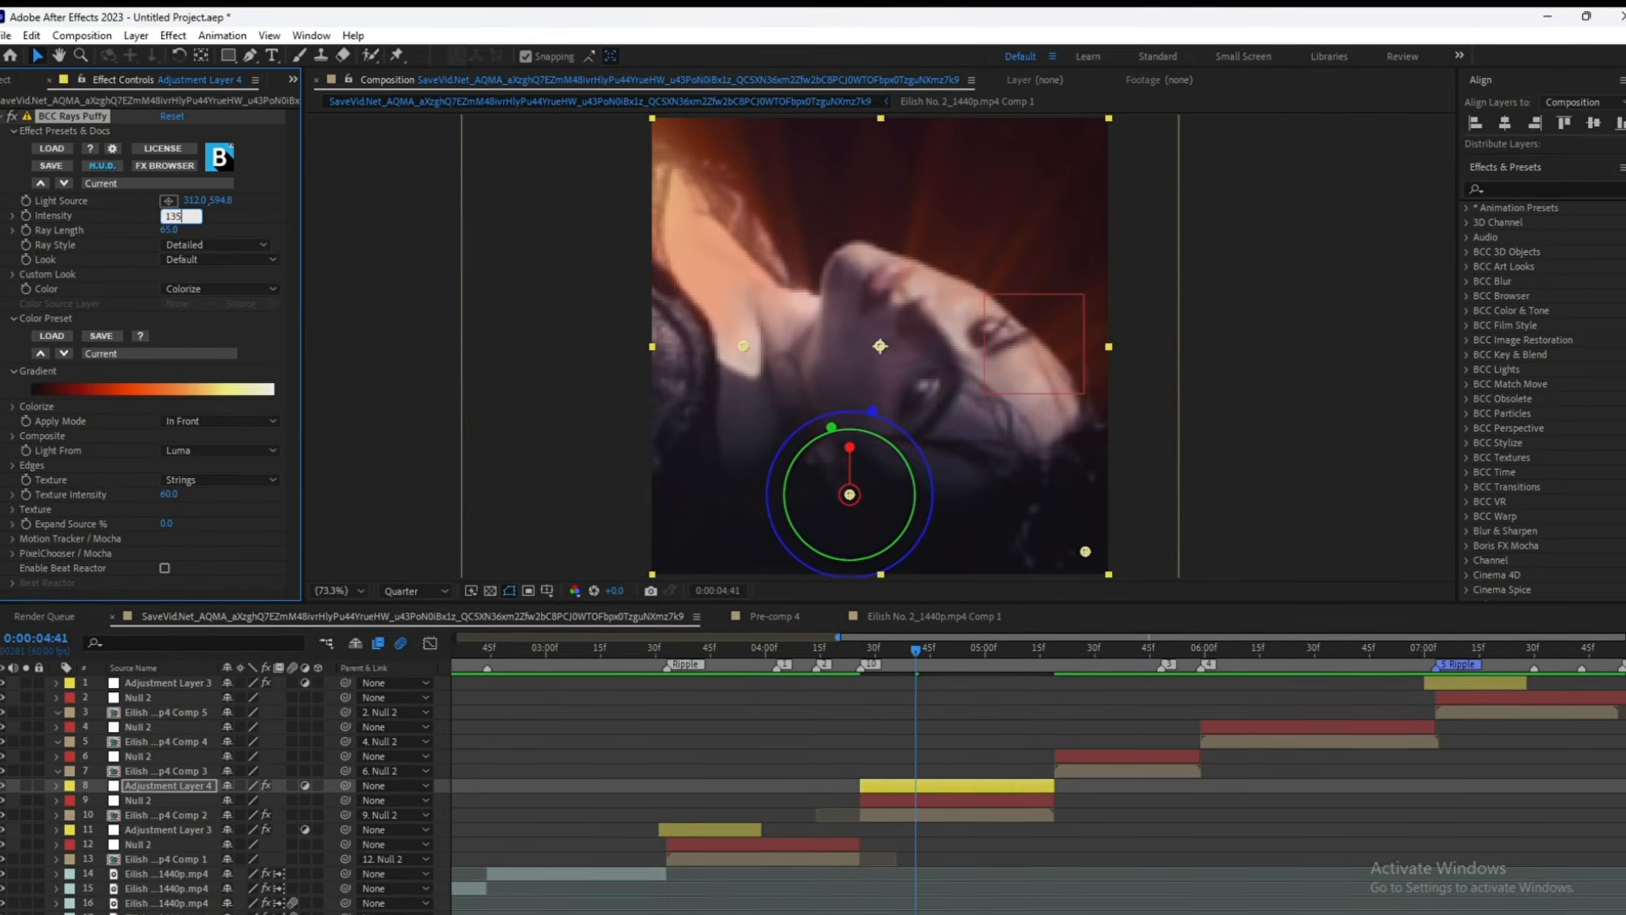
click(104, 202)
- Keyframe the rays layer's Opacity at 0% at 0:00:04:34, 100% at about 0:00:04:47 and 0% at 0:00:05:08
drag(935, 658, 893, 650)
key(t)
click(102, 803)
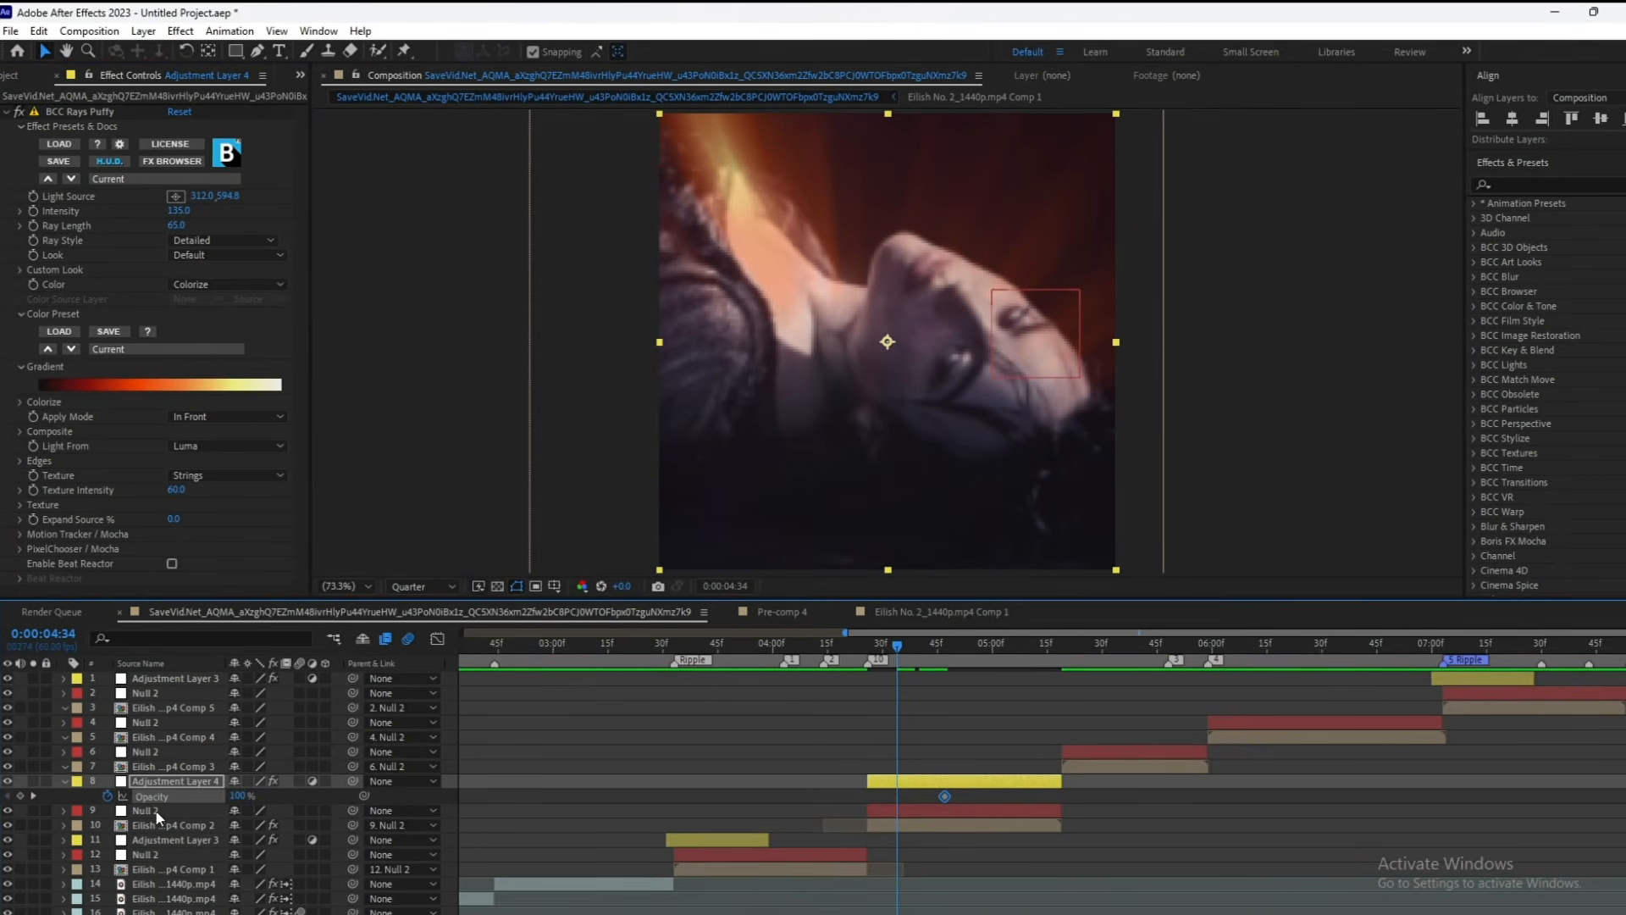
drag(238, 796, 175, 802)
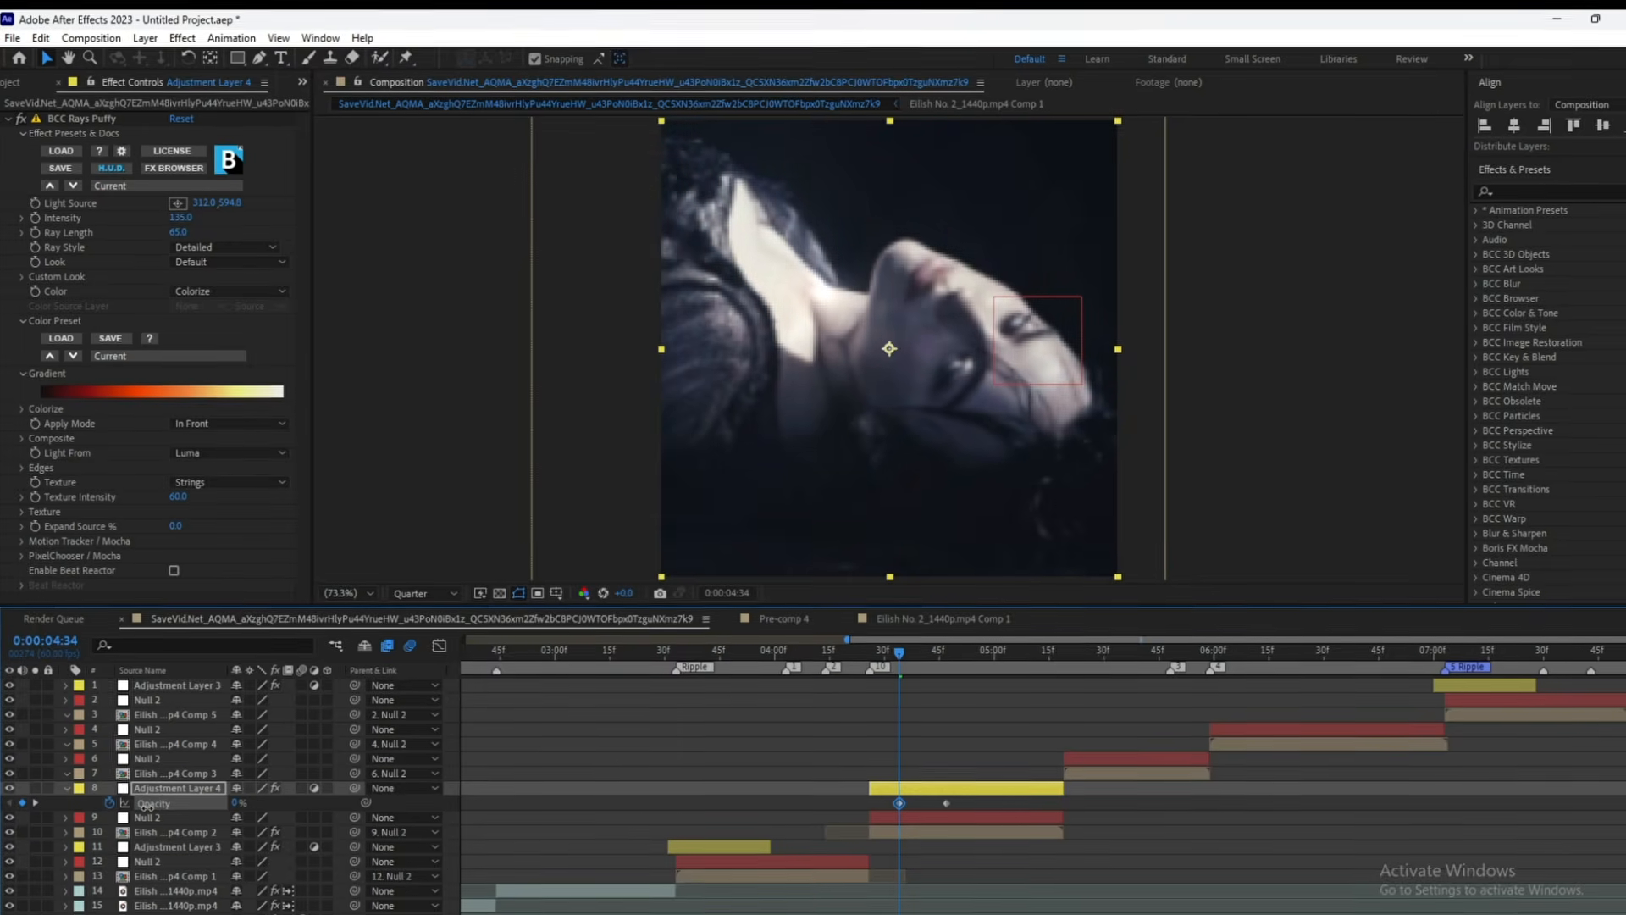
drag(972, 652, 1025, 687)
drag(242, 800, 153, 801)
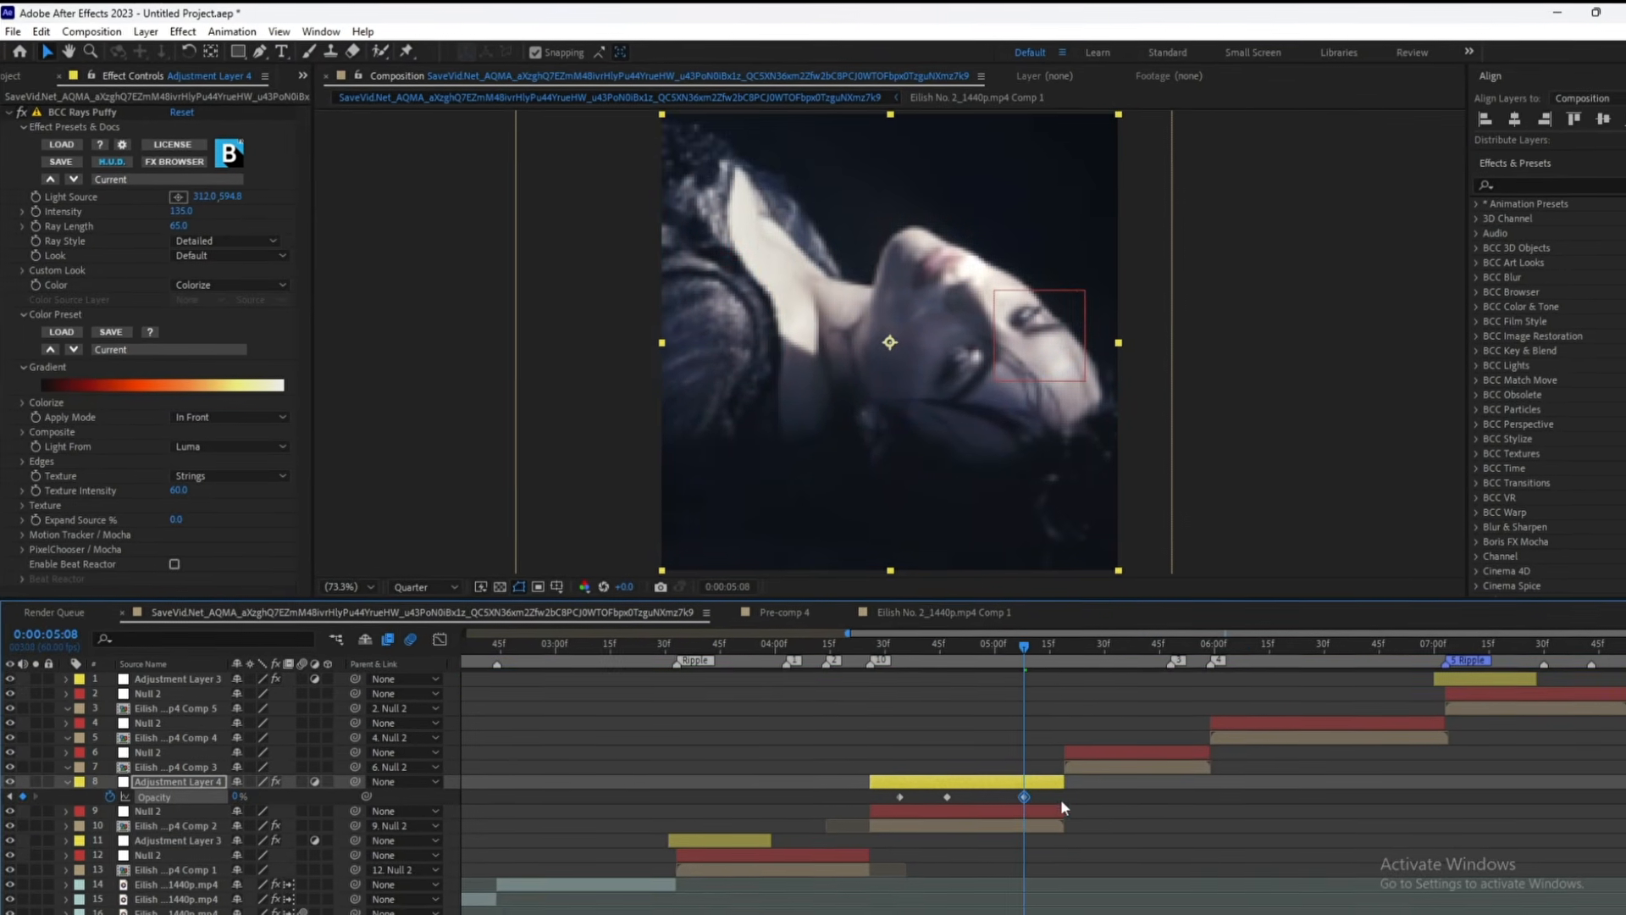
- Easy-ease the three Opacity keyframes and slightly shorten the outgoing handle of the 100% keyframe in the graph
drag(1060, 799, 889, 807)
key(F9)
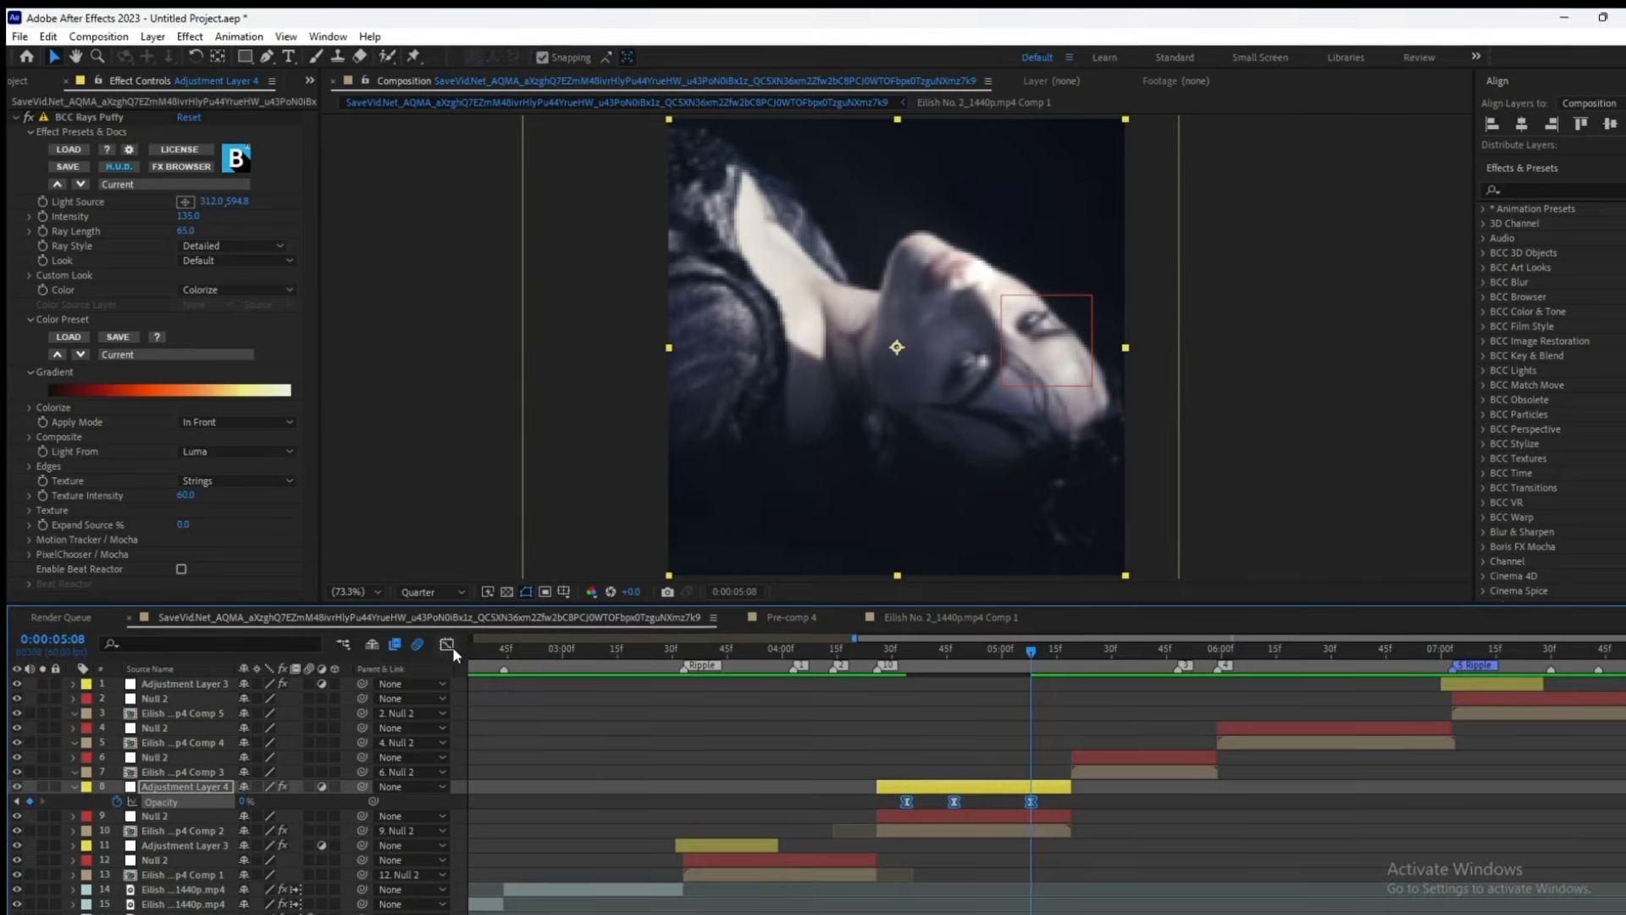
click(449, 644)
click(953, 693)
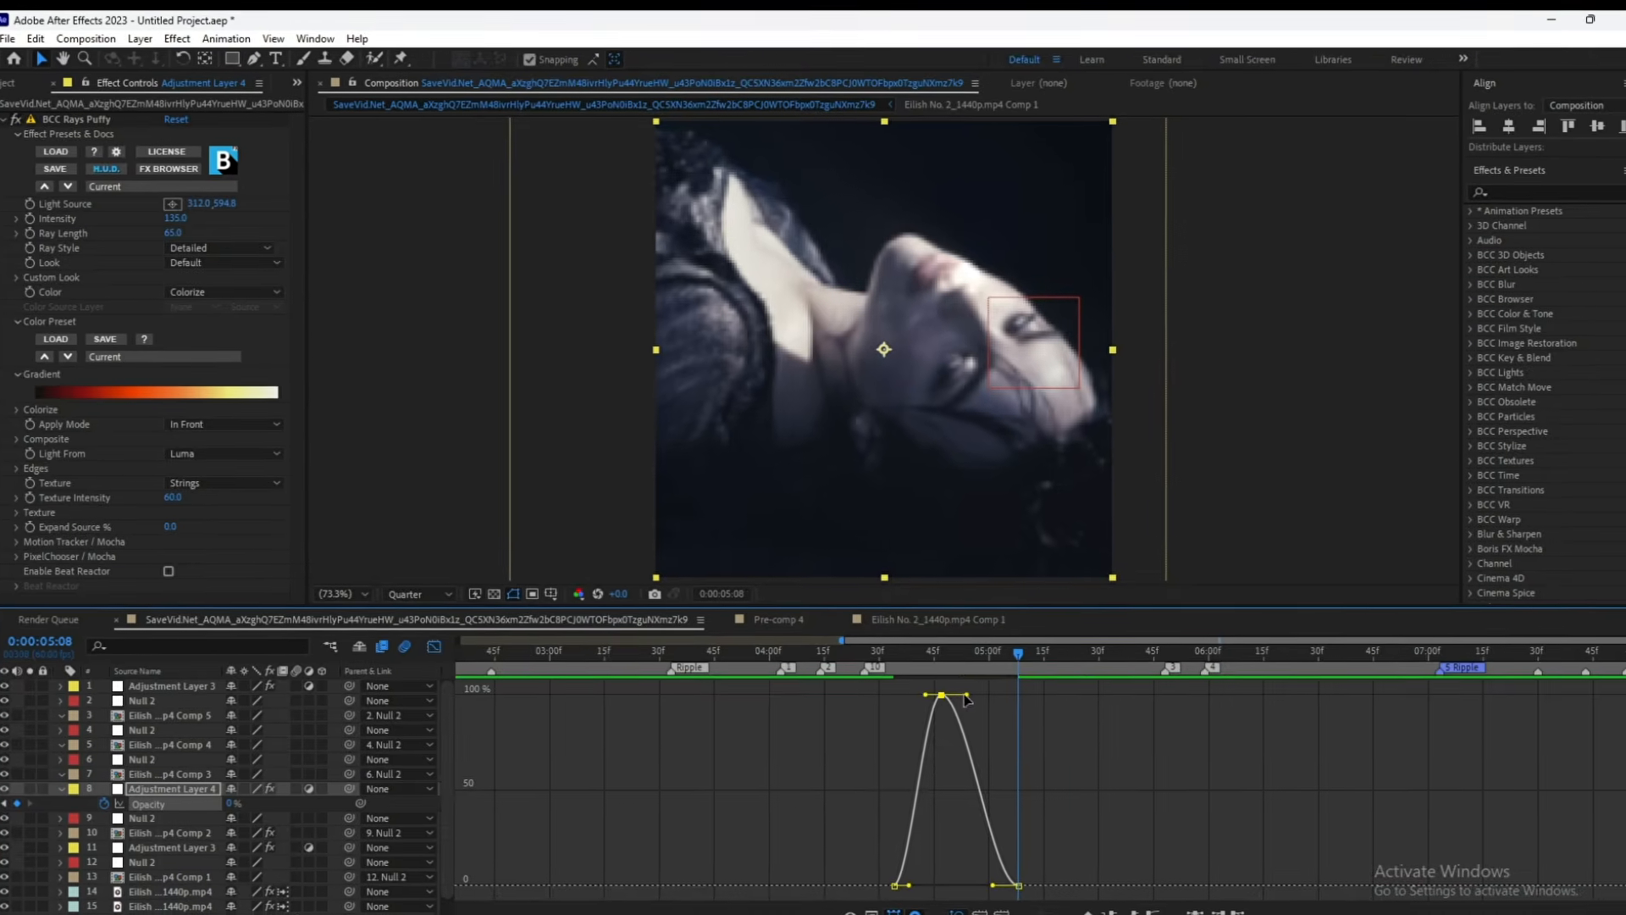
drag(965, 696, 957, 715)
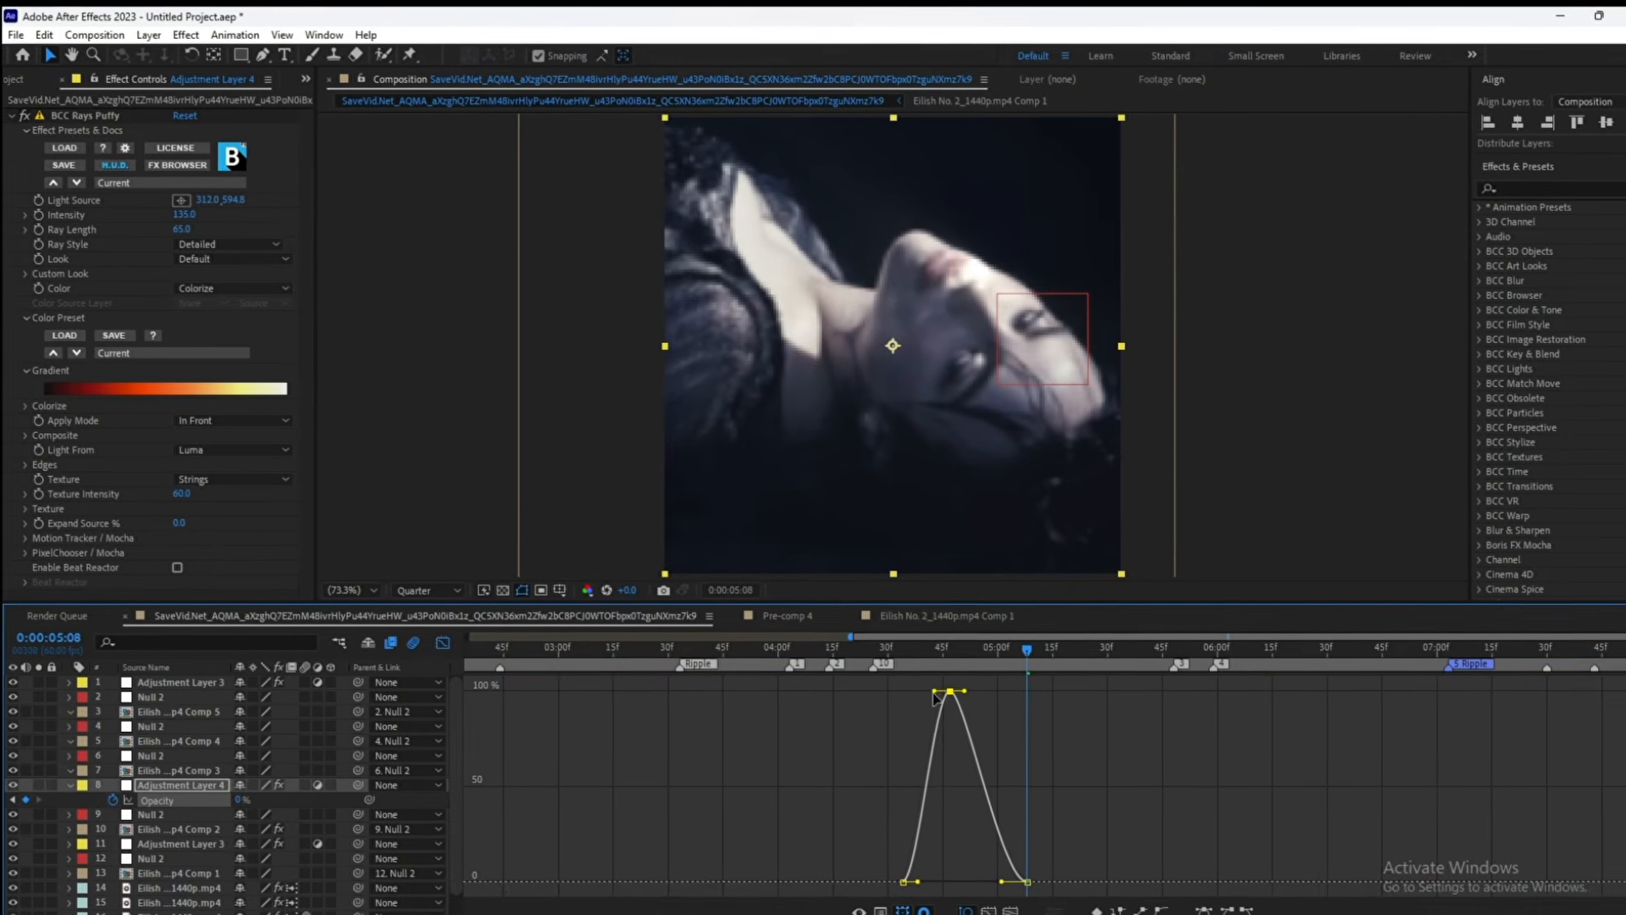
click(442, 642)
- Preview the rays fading in and out from the beginning of the Comp 2 clip
click(882, 661)
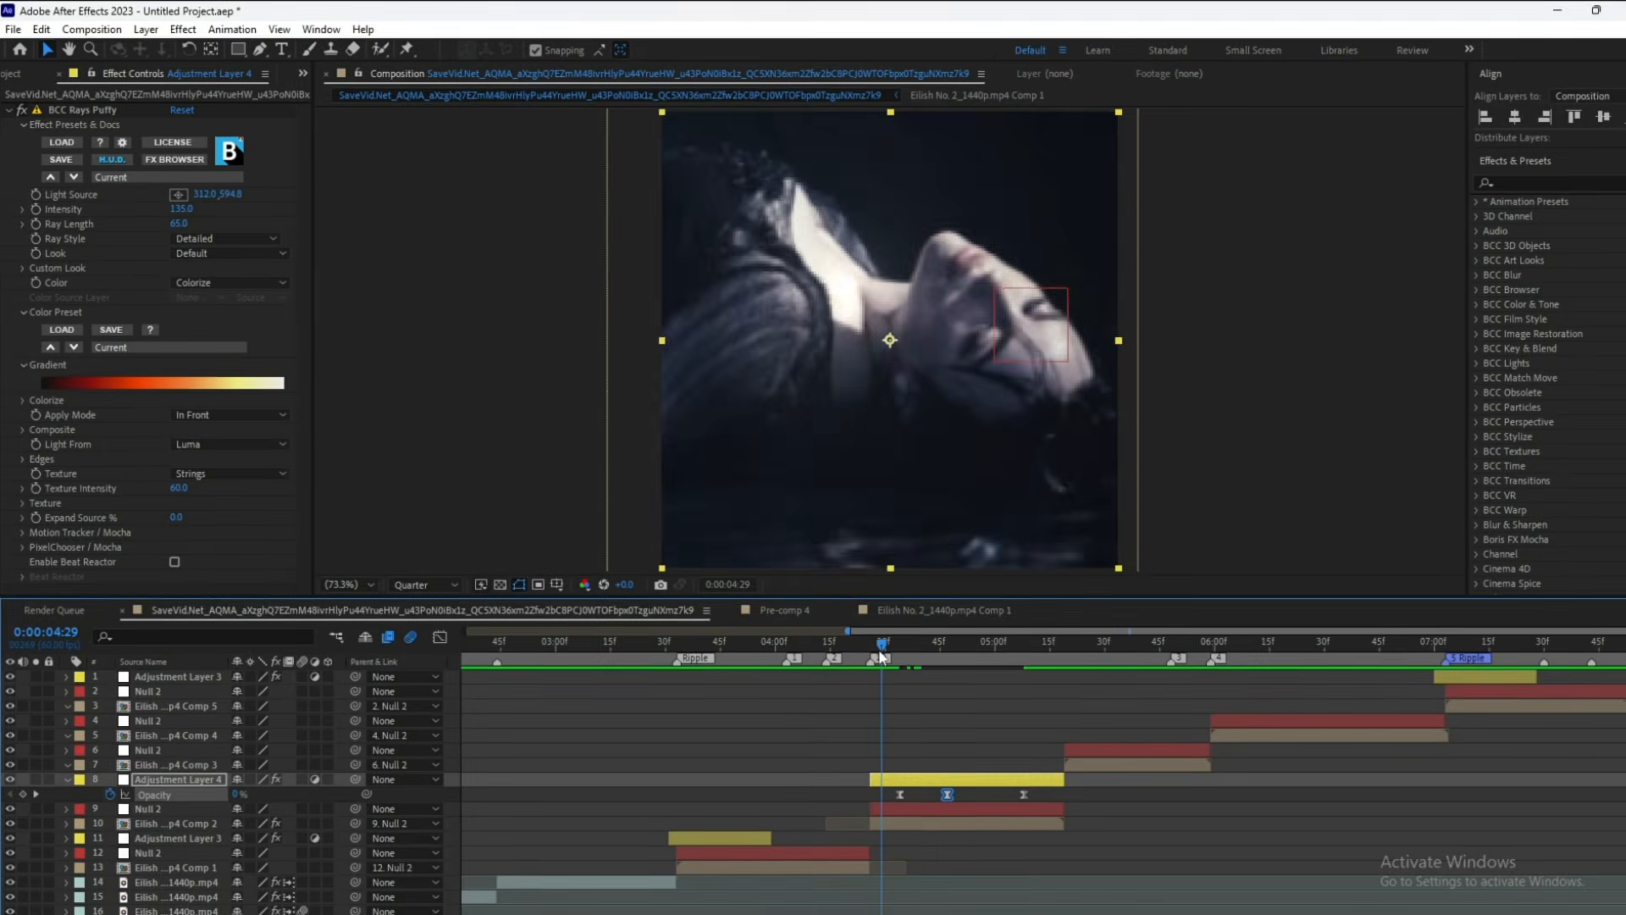
key(space)
drag(901, 650, 881, 648)
key(space)
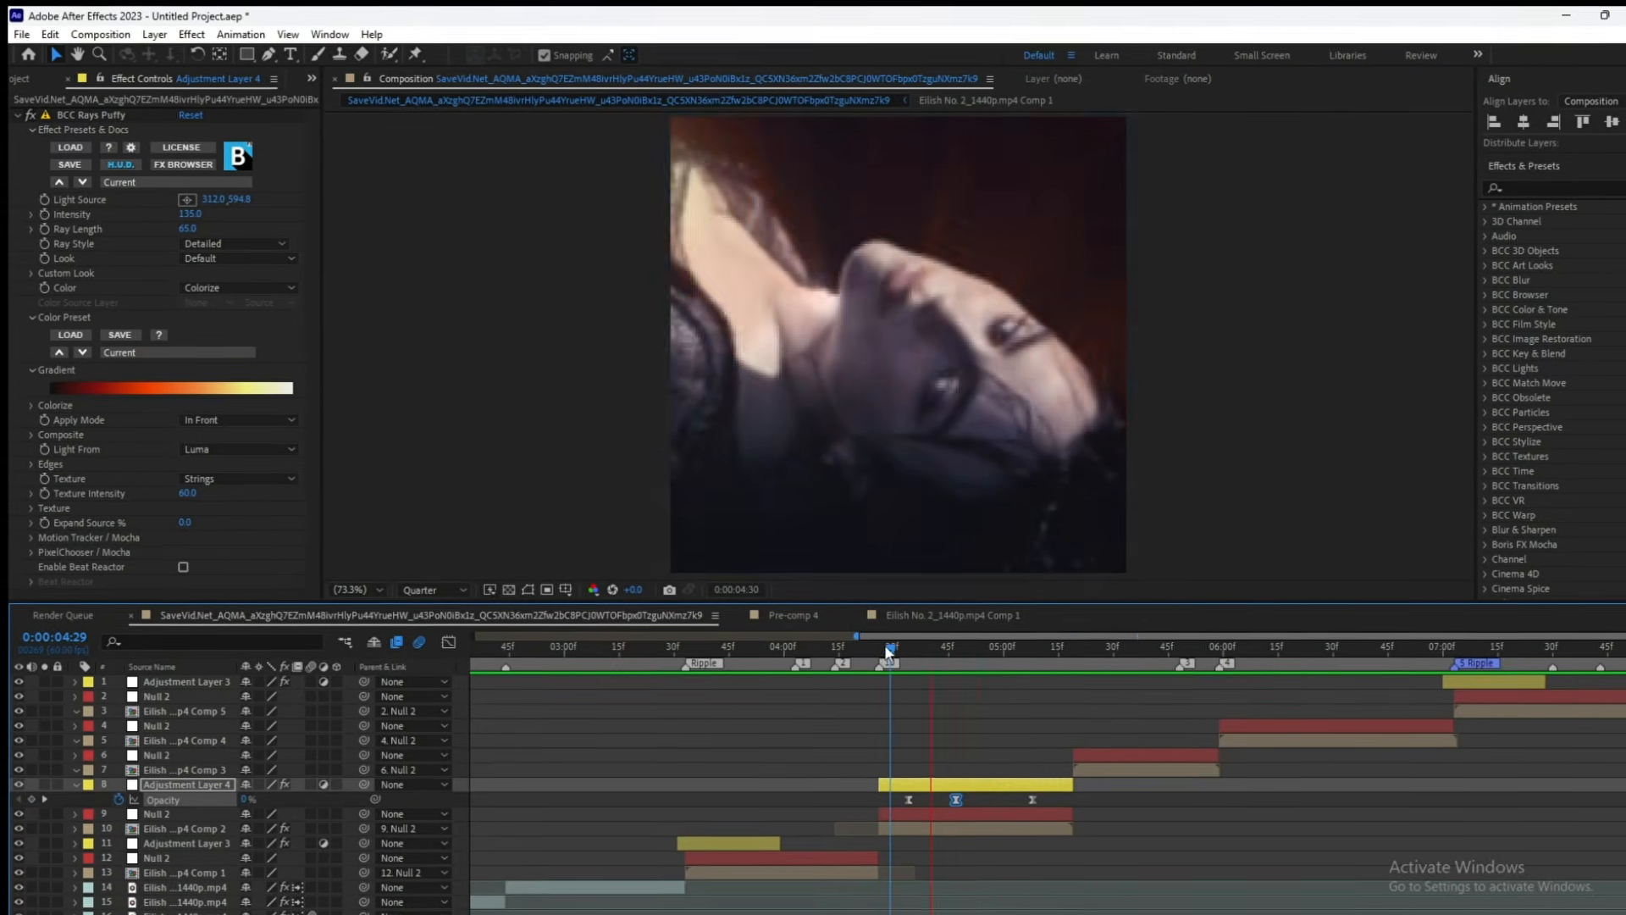
- Cycle through the Rays Puffy color presets at the 100% Opacity keyframe and settle on red-yellow.bsp
click(954, 651)
click(994, 784)
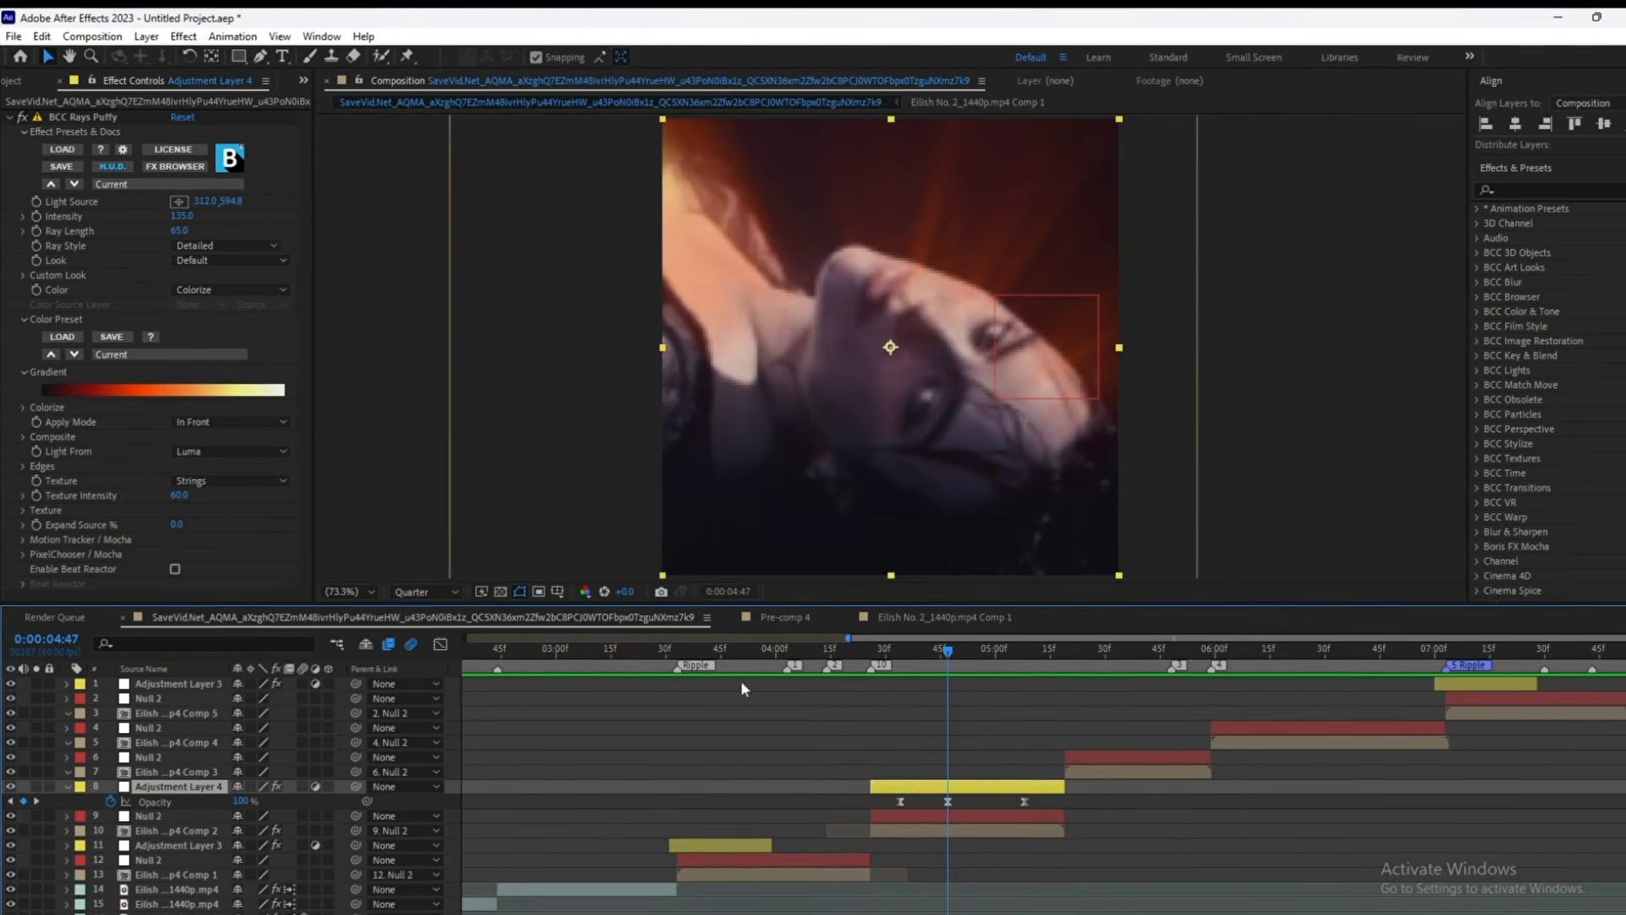
click(73, 354)
click(74, 354)
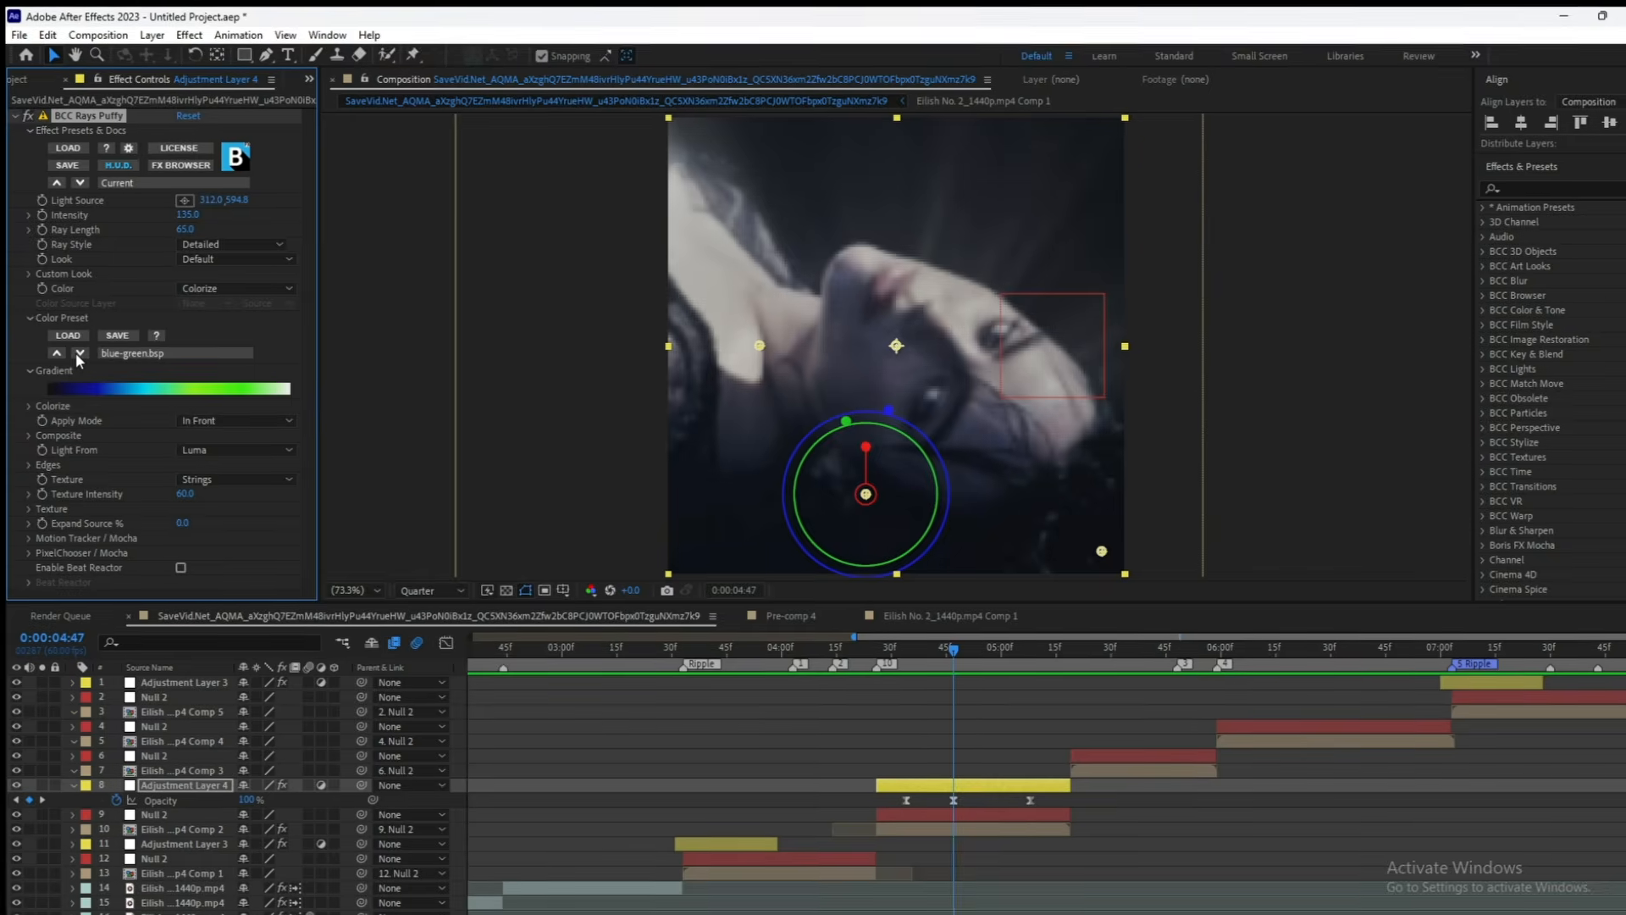
click(75, 353)
click(74, 352)
click(74, 352)
click(75, 352)
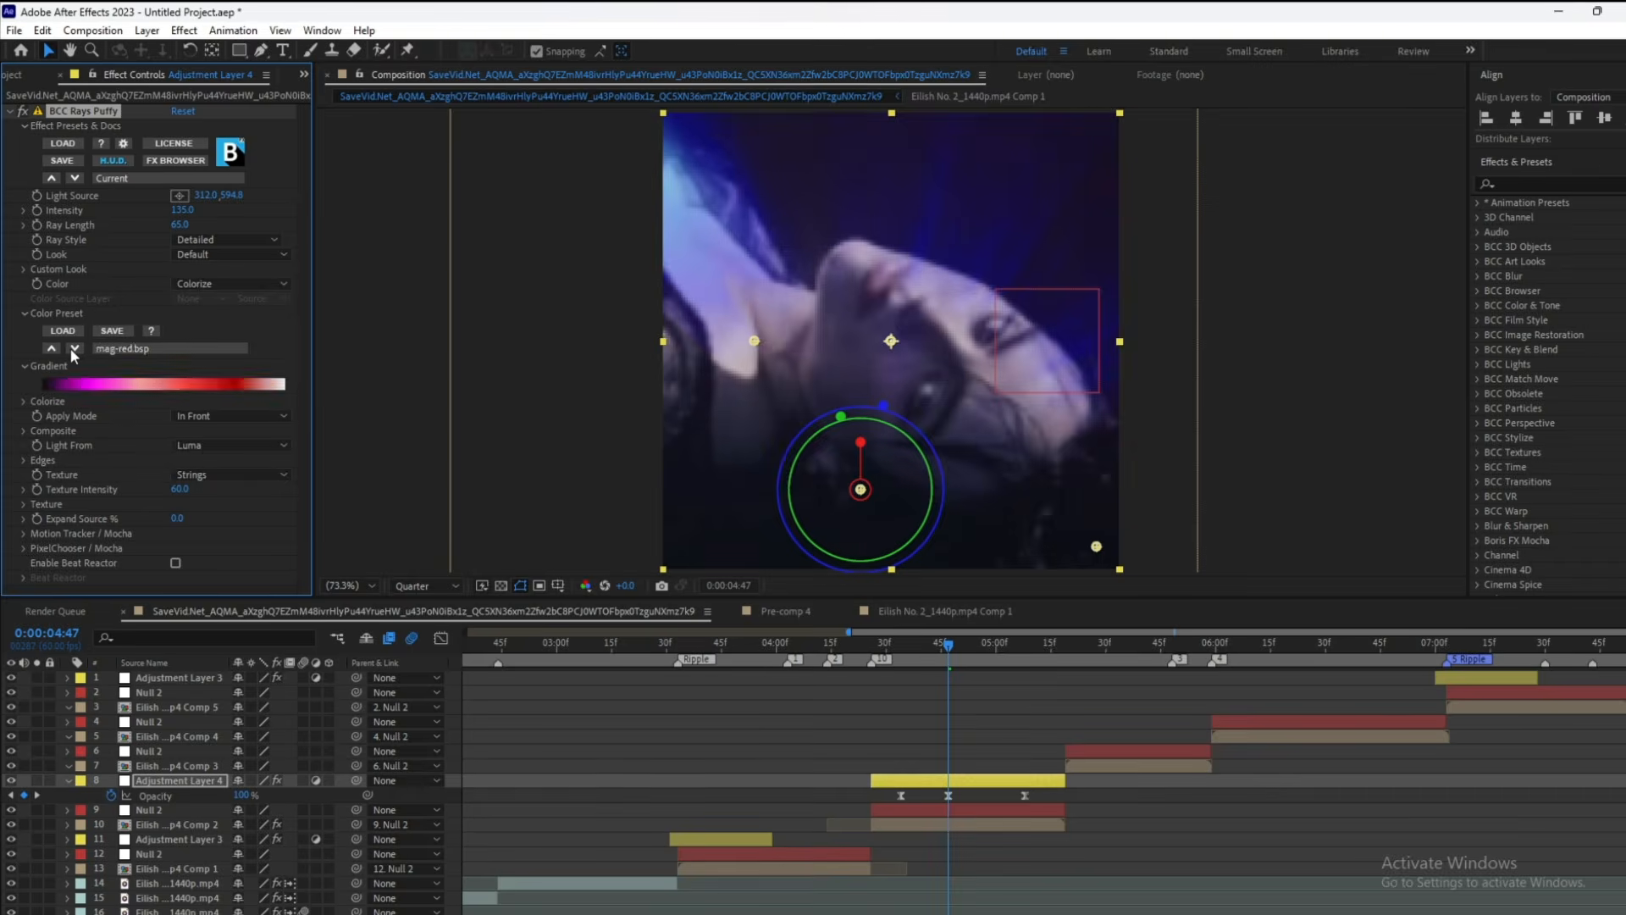
click(73, 348)
click(73, 348)
click(73, 348)
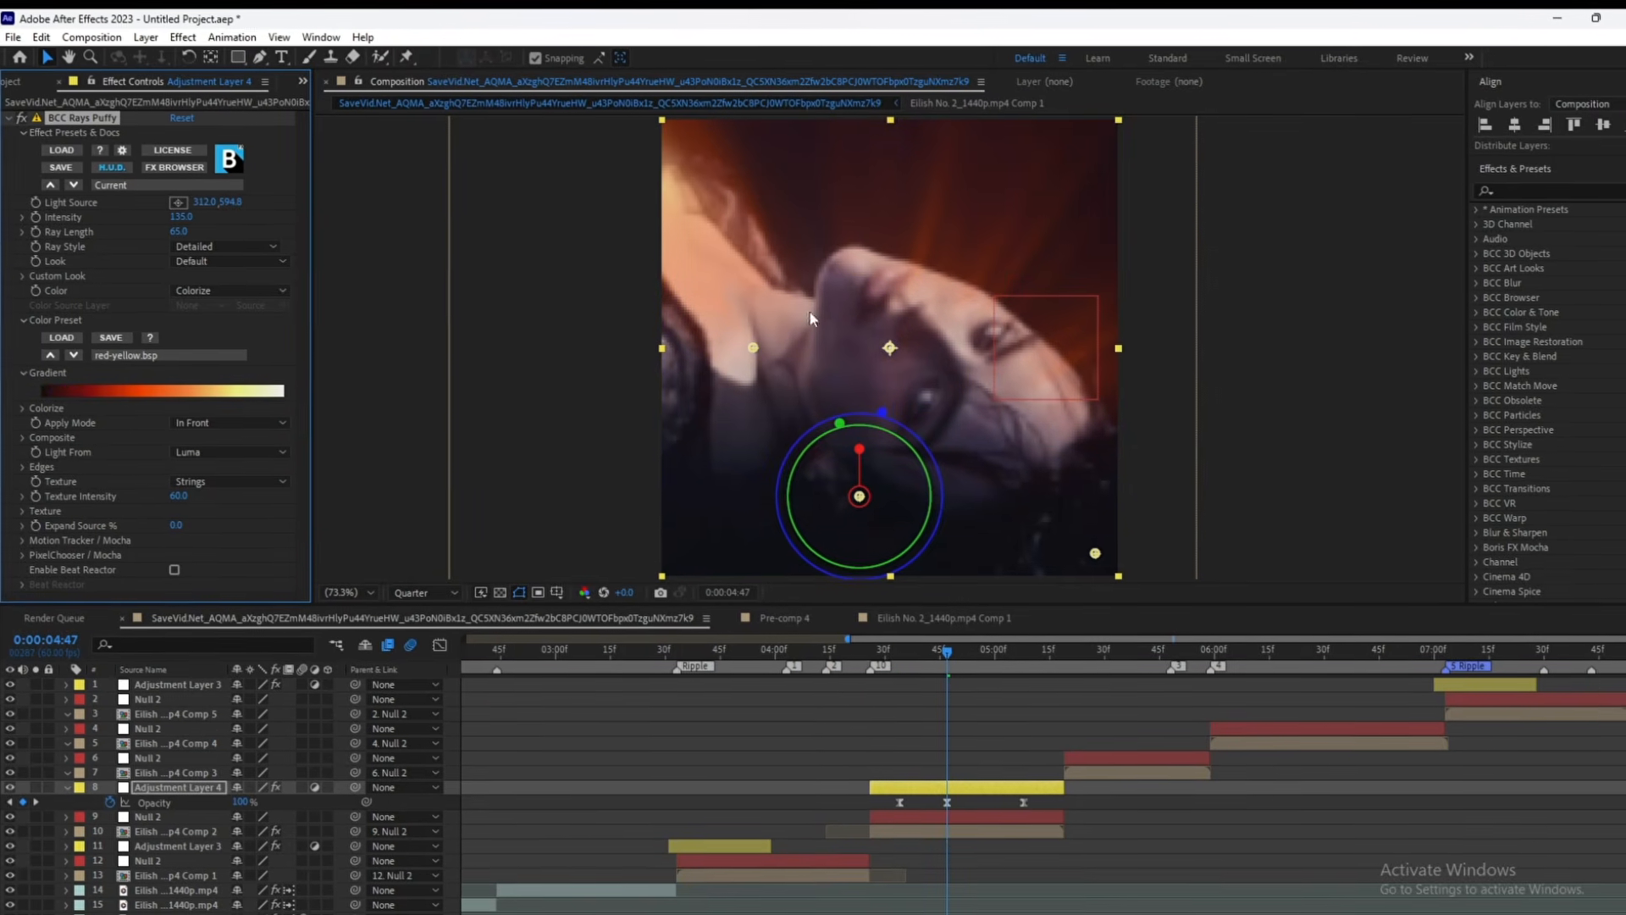
- Deselect the layer and preview the rays effect from 0:00:04:04 into the Comp 2 clip
click(960, 701)
drag(944, 656, 790, 649)
key(space)
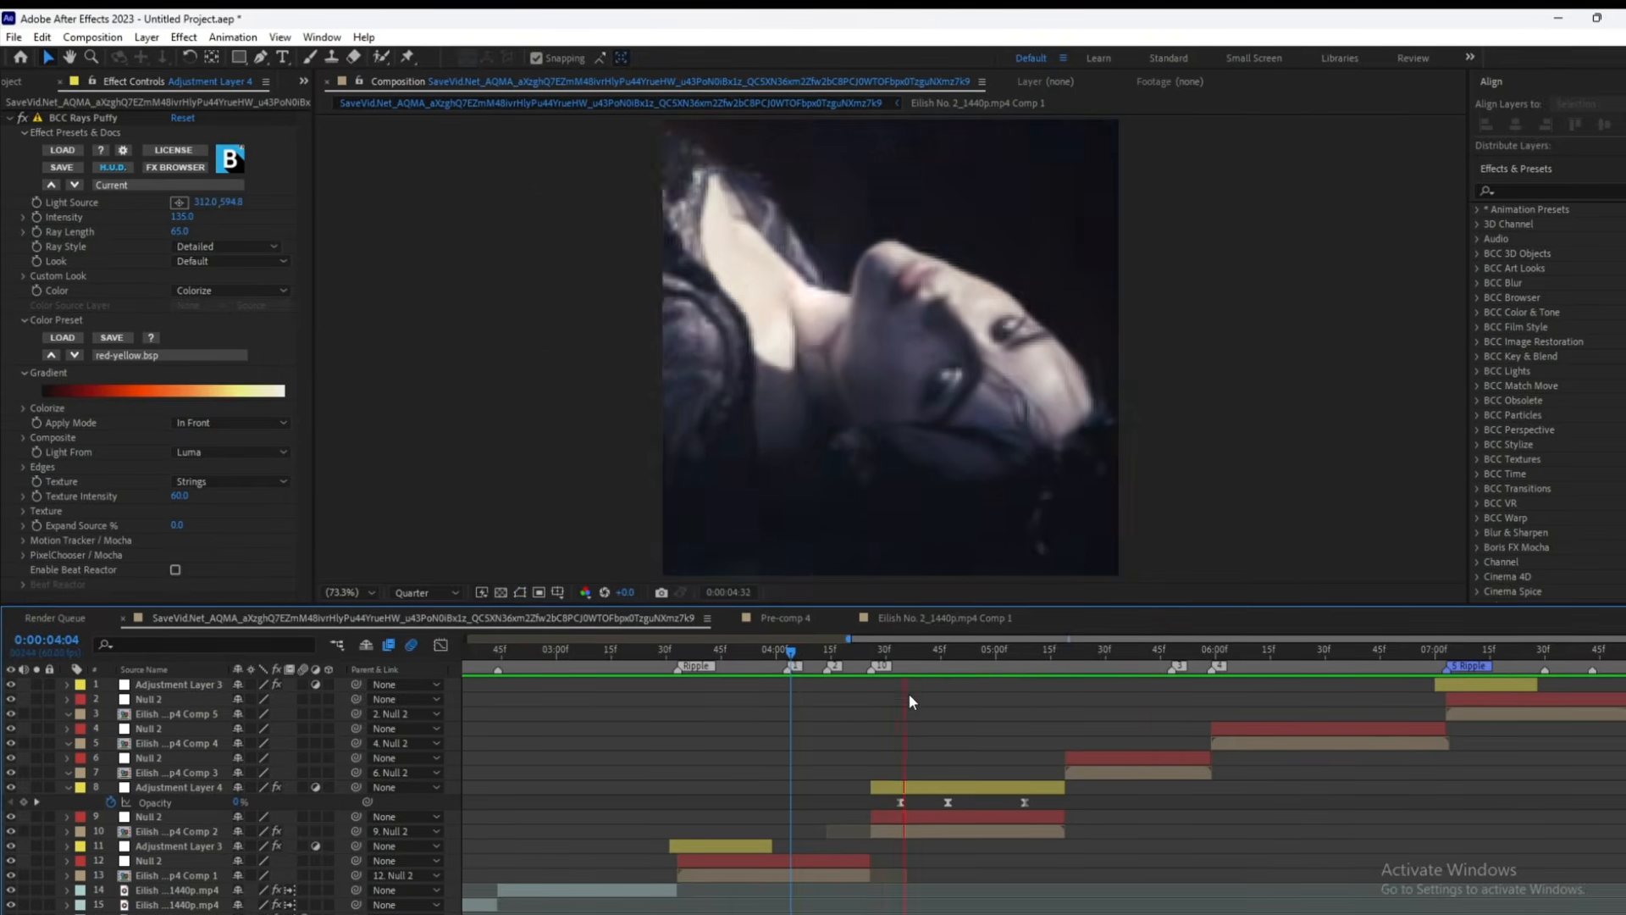
click(976, 651)
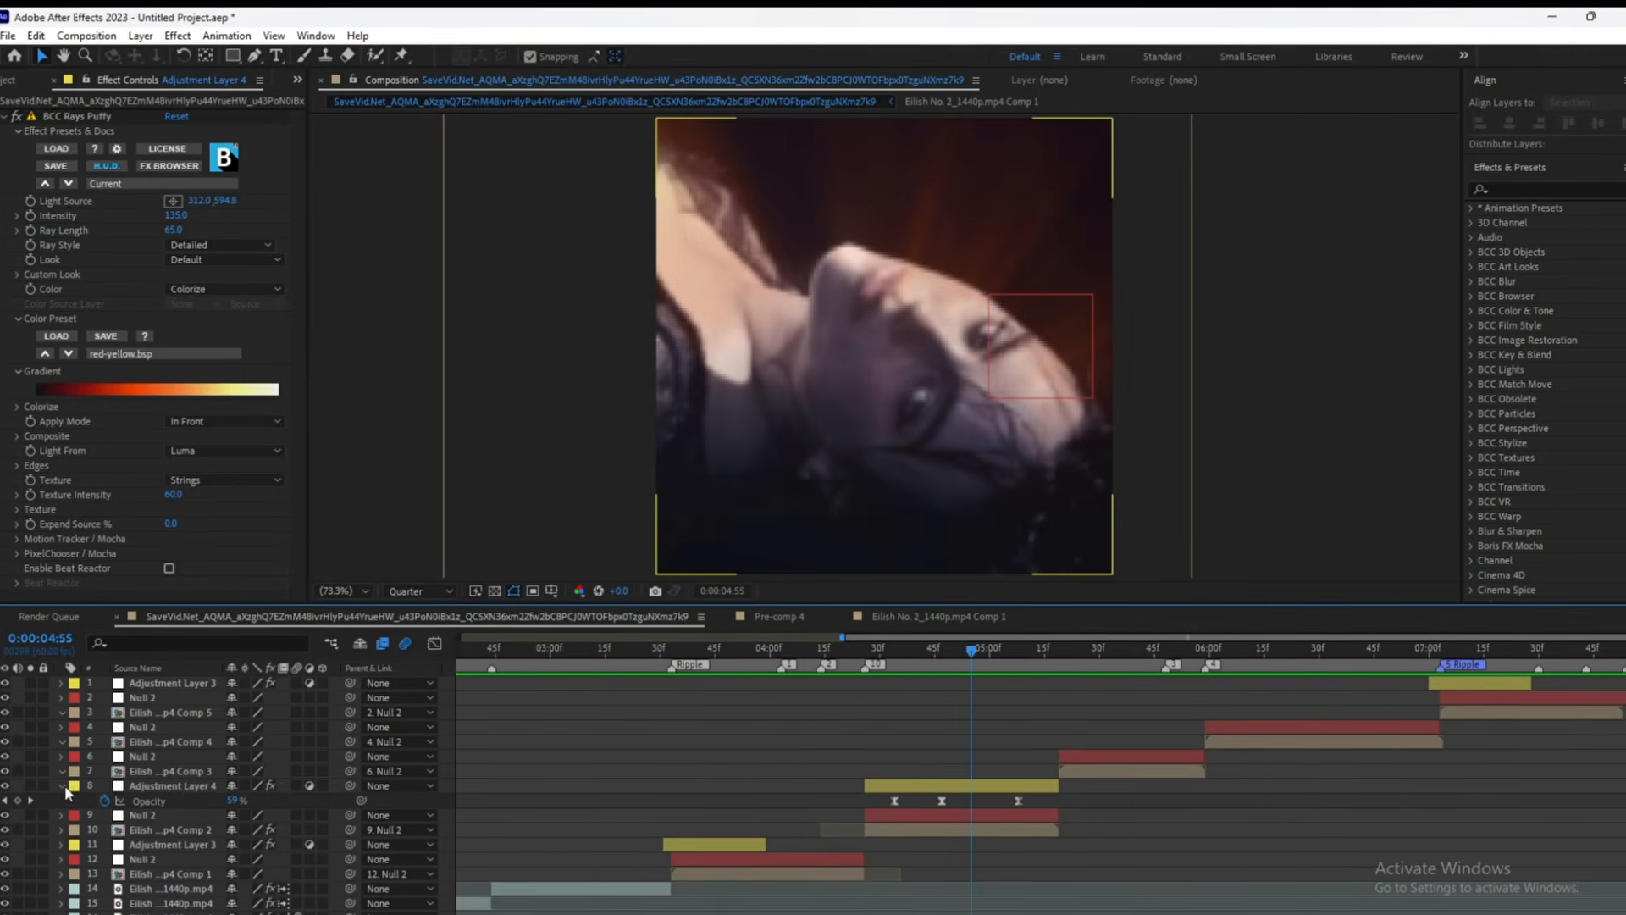
- Apply BCC Directional Blur to the Comp 1 clip at 0:00:03:33 and set its angle to 0°
drag(710, 649, 671, 649)
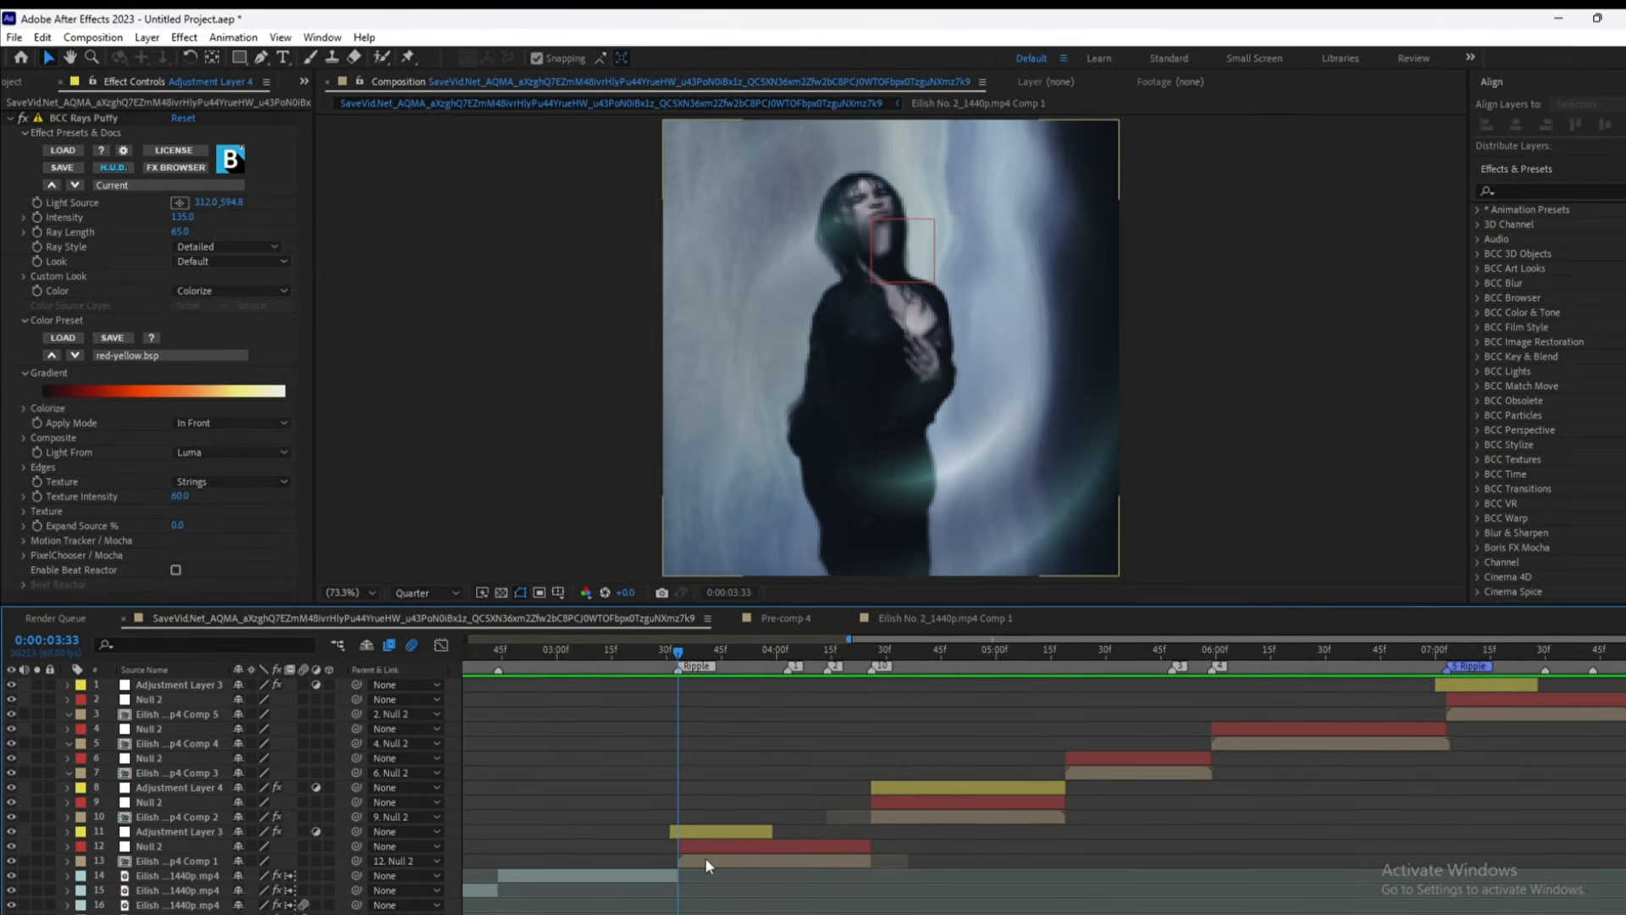
click(699, 858)
key(ctrl+space)
text(bcc)
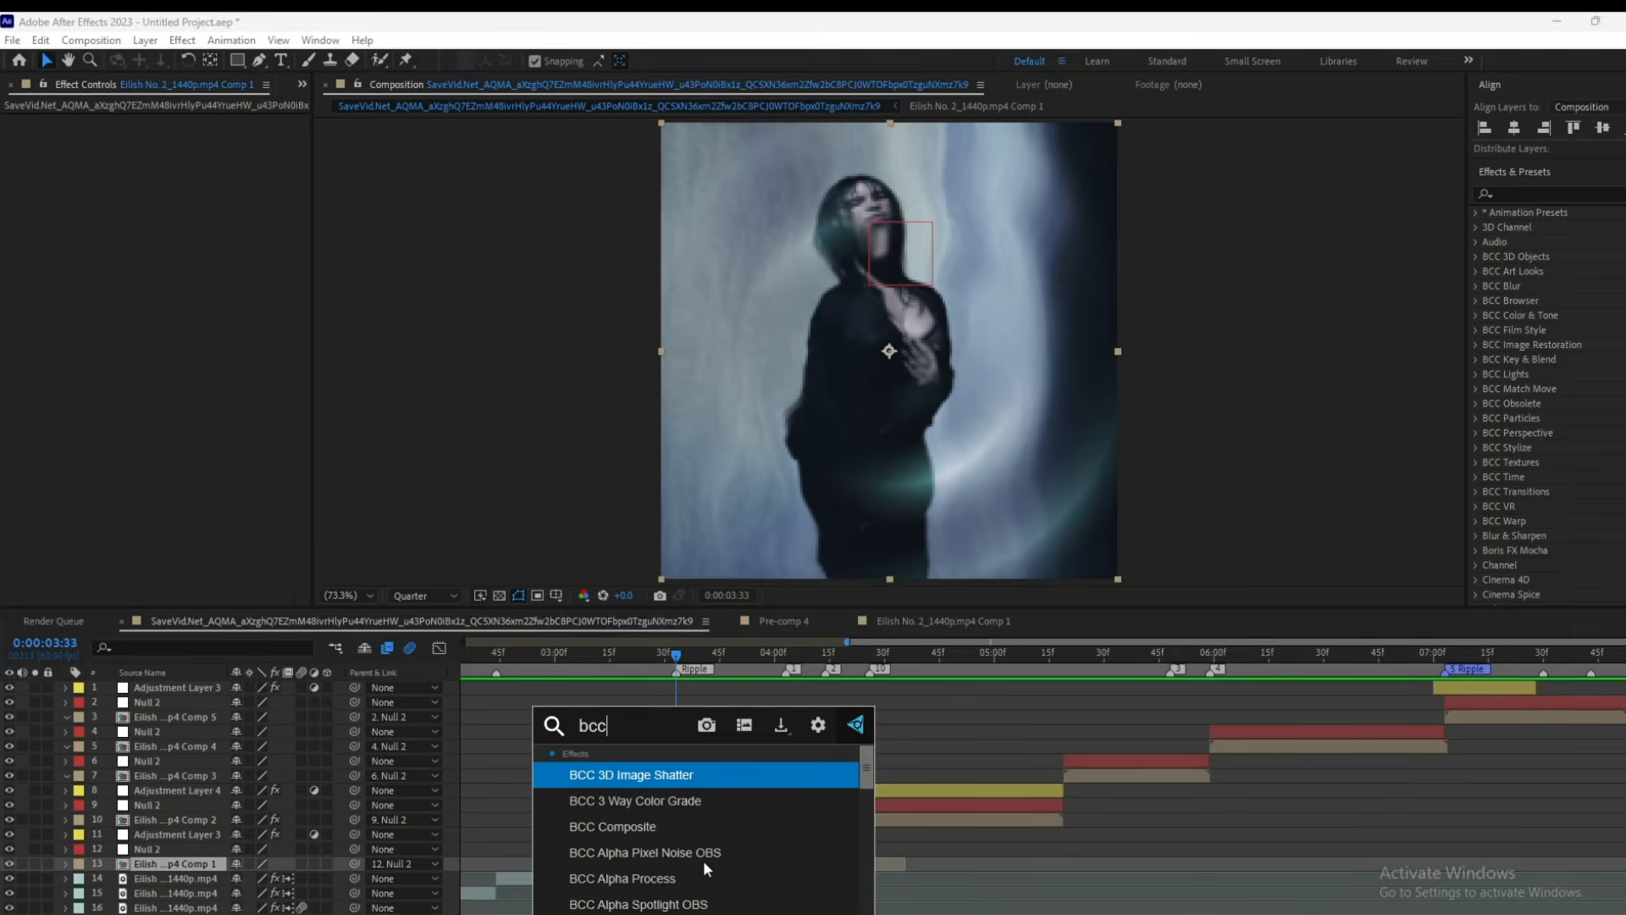
text( di)
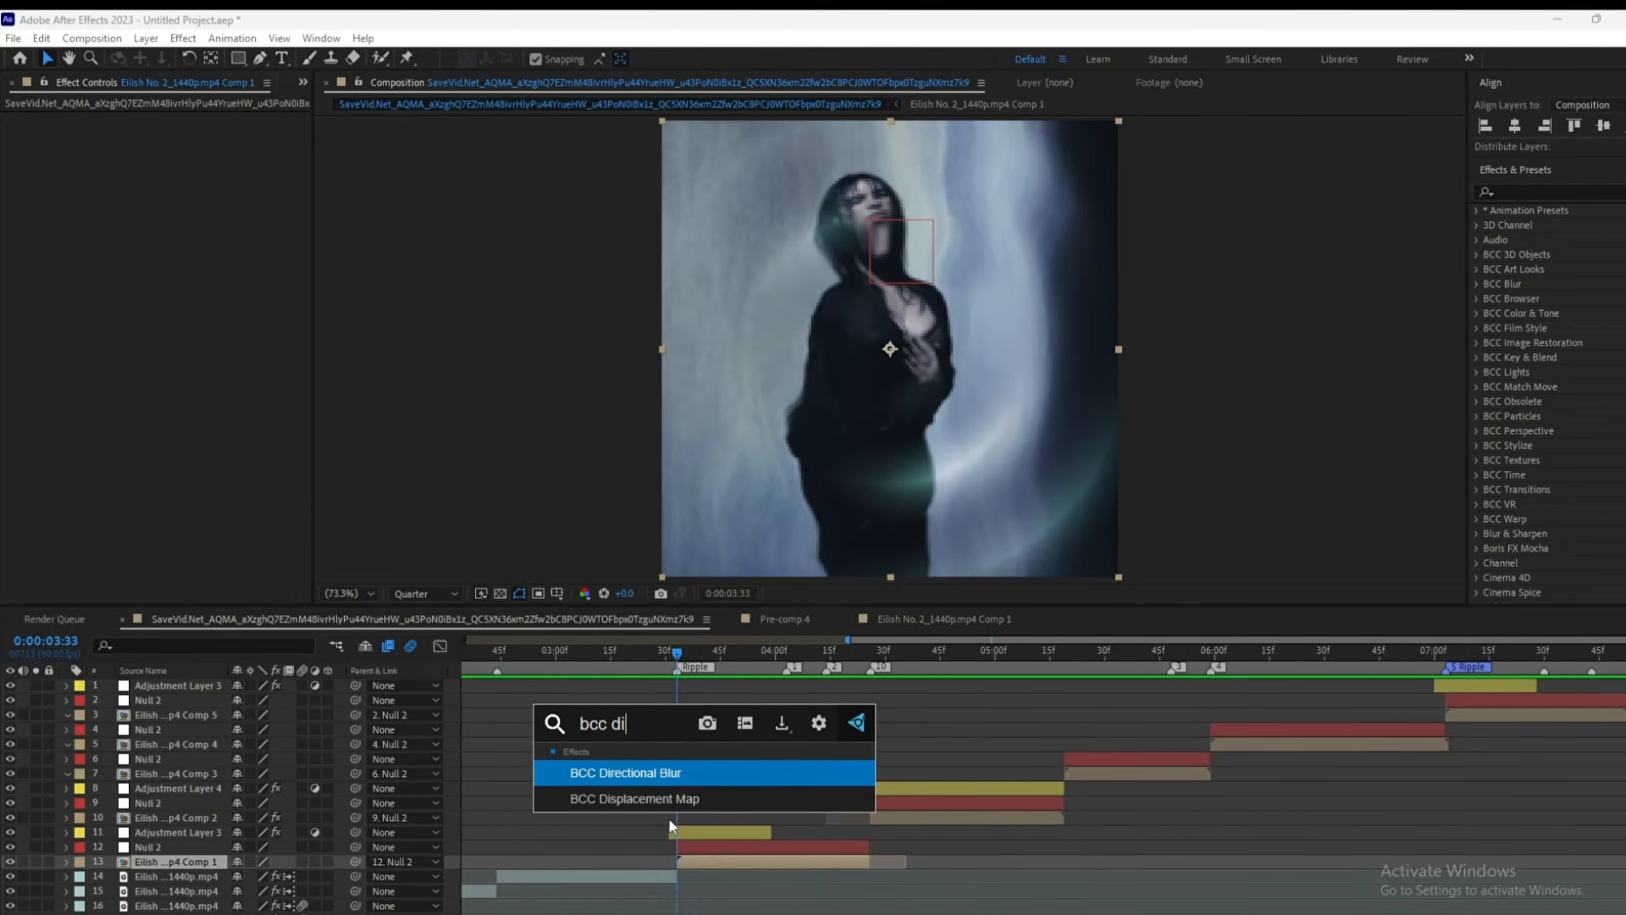
click(658, 774)
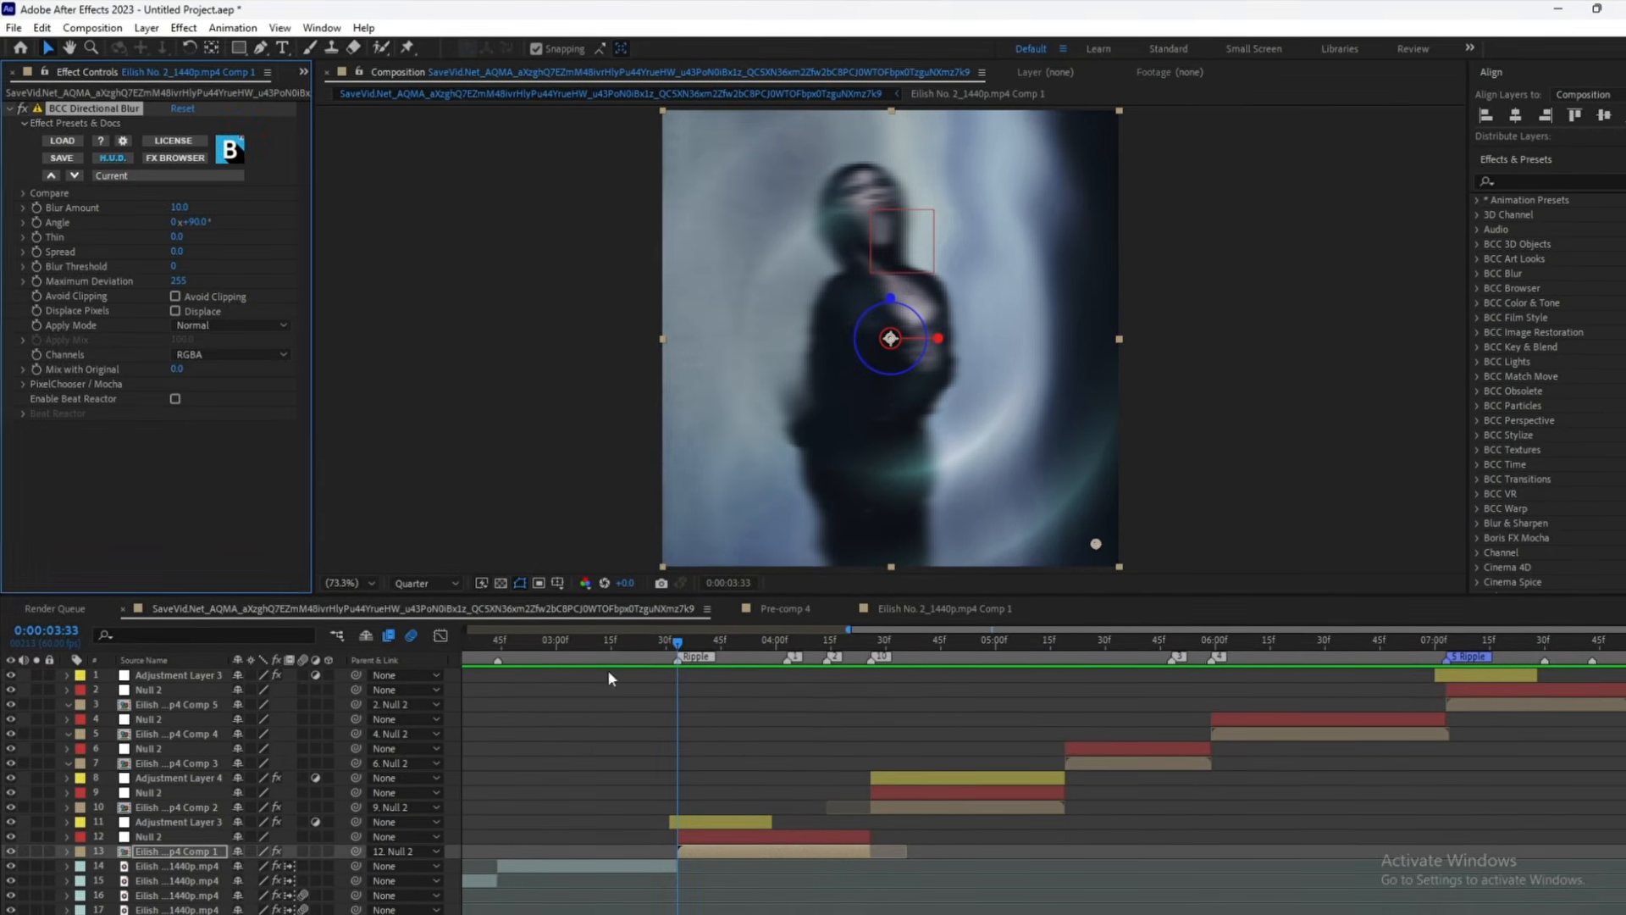
key(Return)
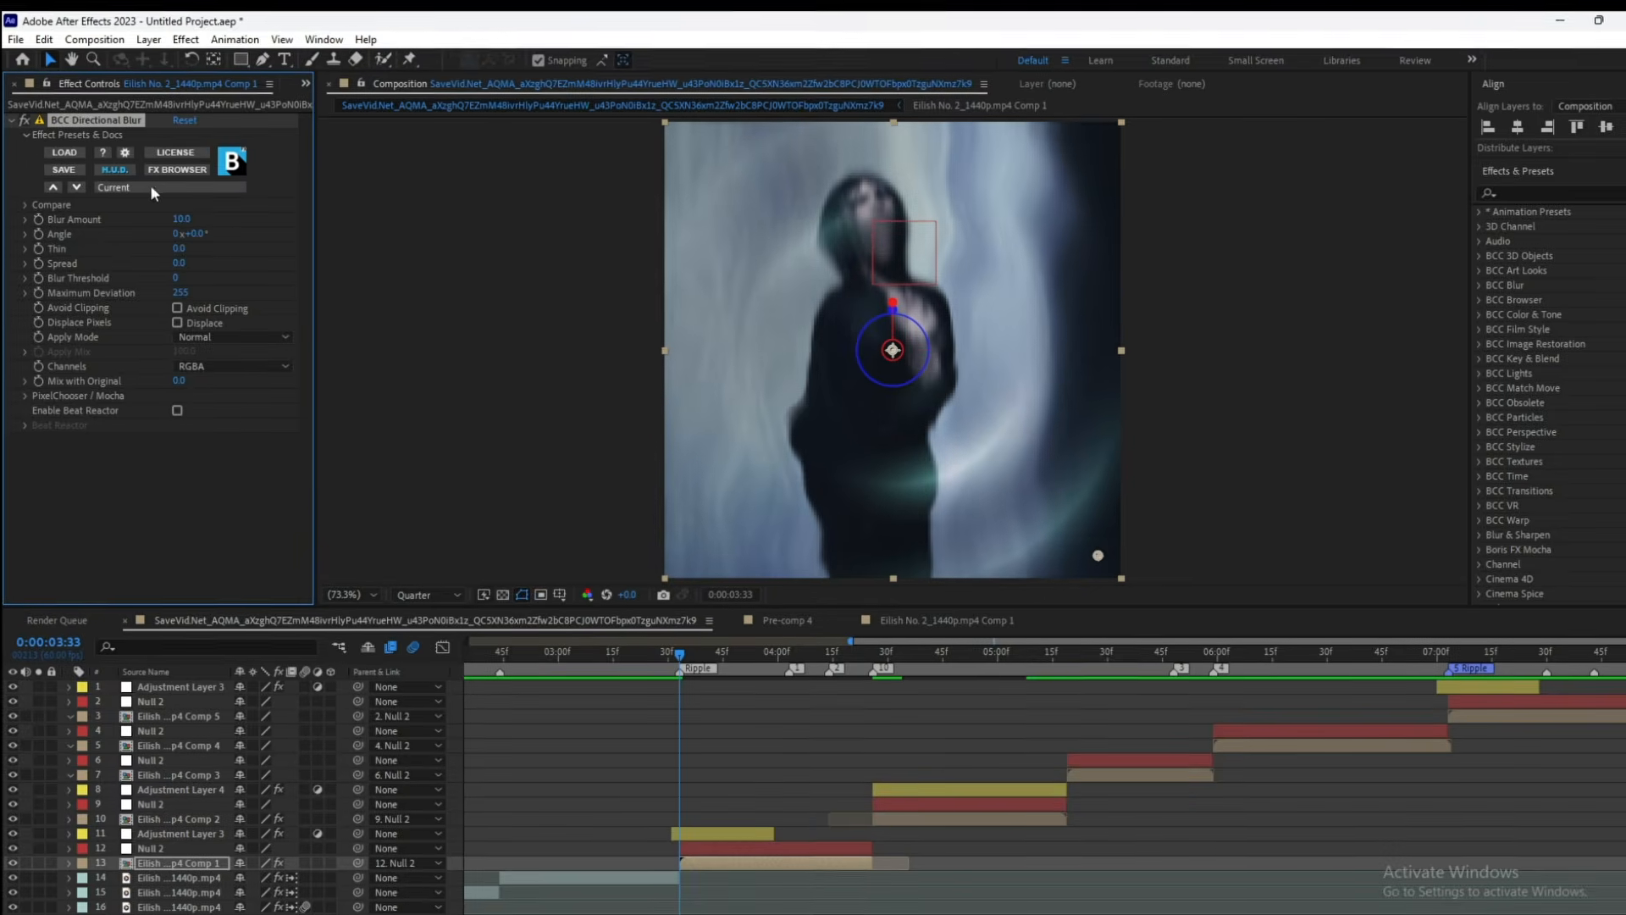
- Keyframe the Blur Amount from 90 at 0:00:03:33 to 0 at 0:00:03:55 and easy-ease both keyframes
text(90)
key(Return)
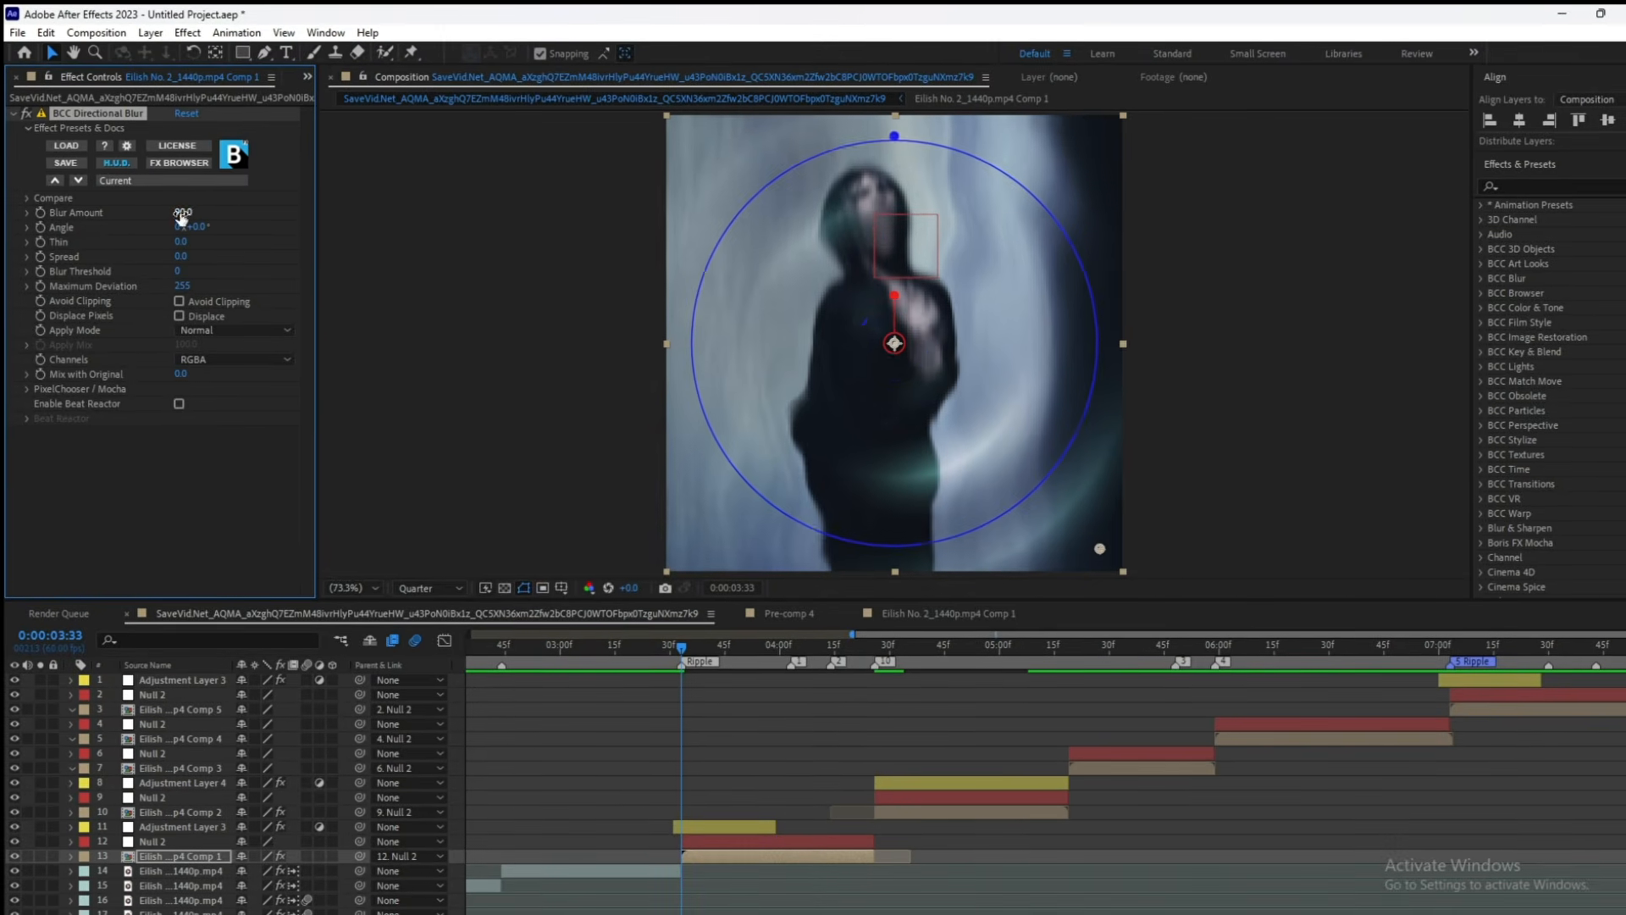
drag(674, 649, 754, 647)
click(177, 223)
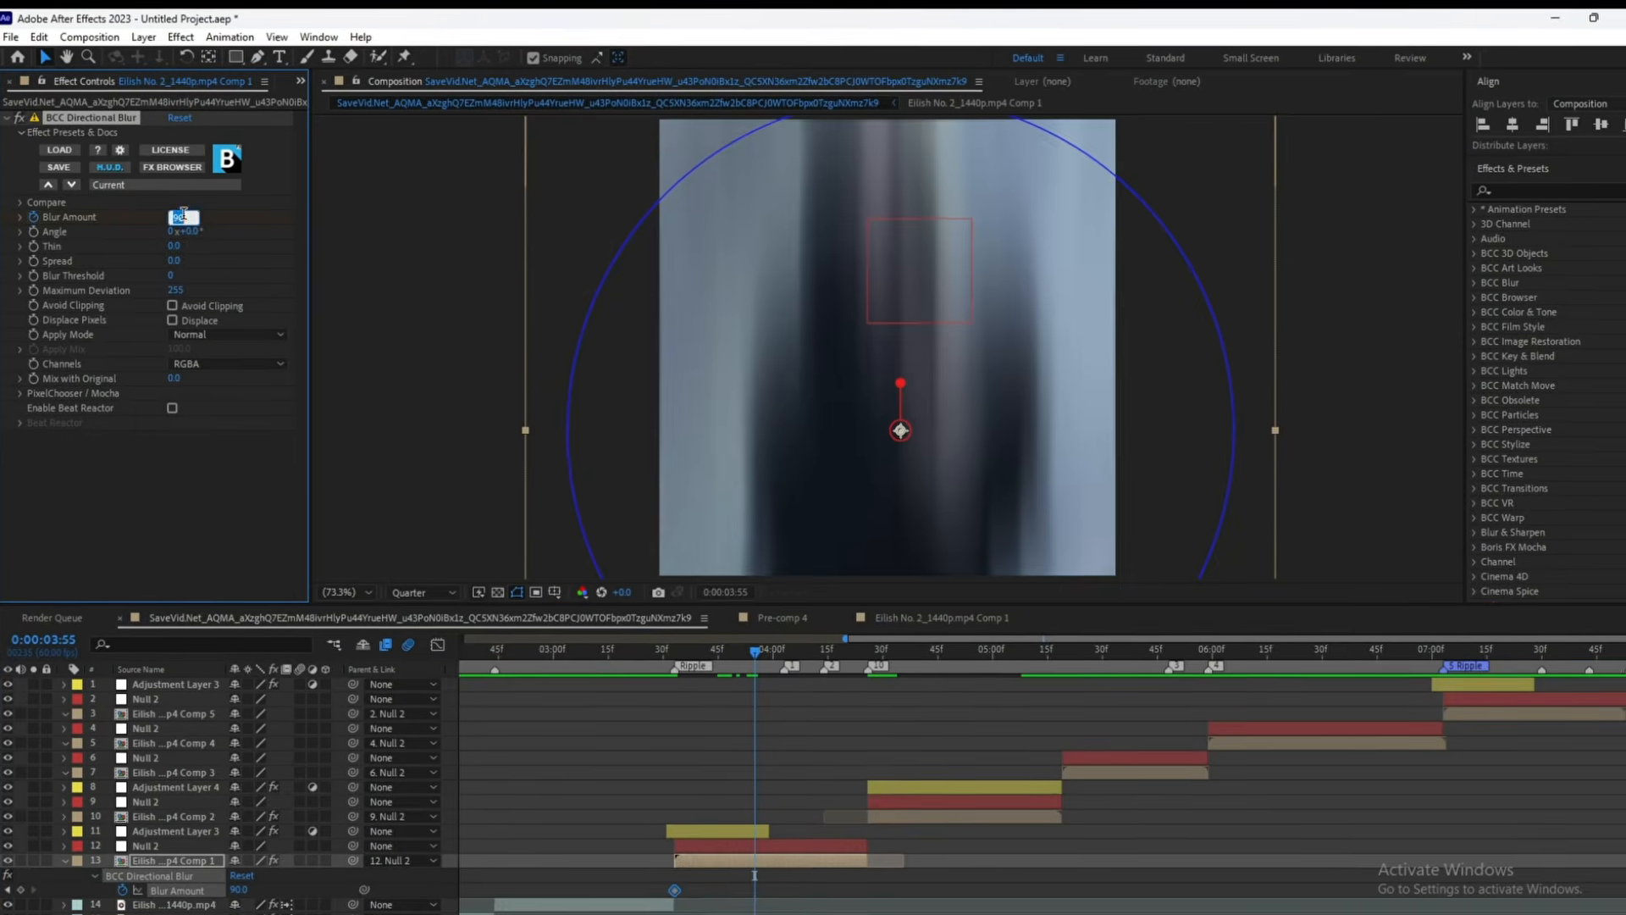
text(0)
key(Return)
drag(702, 900, 690, 885)
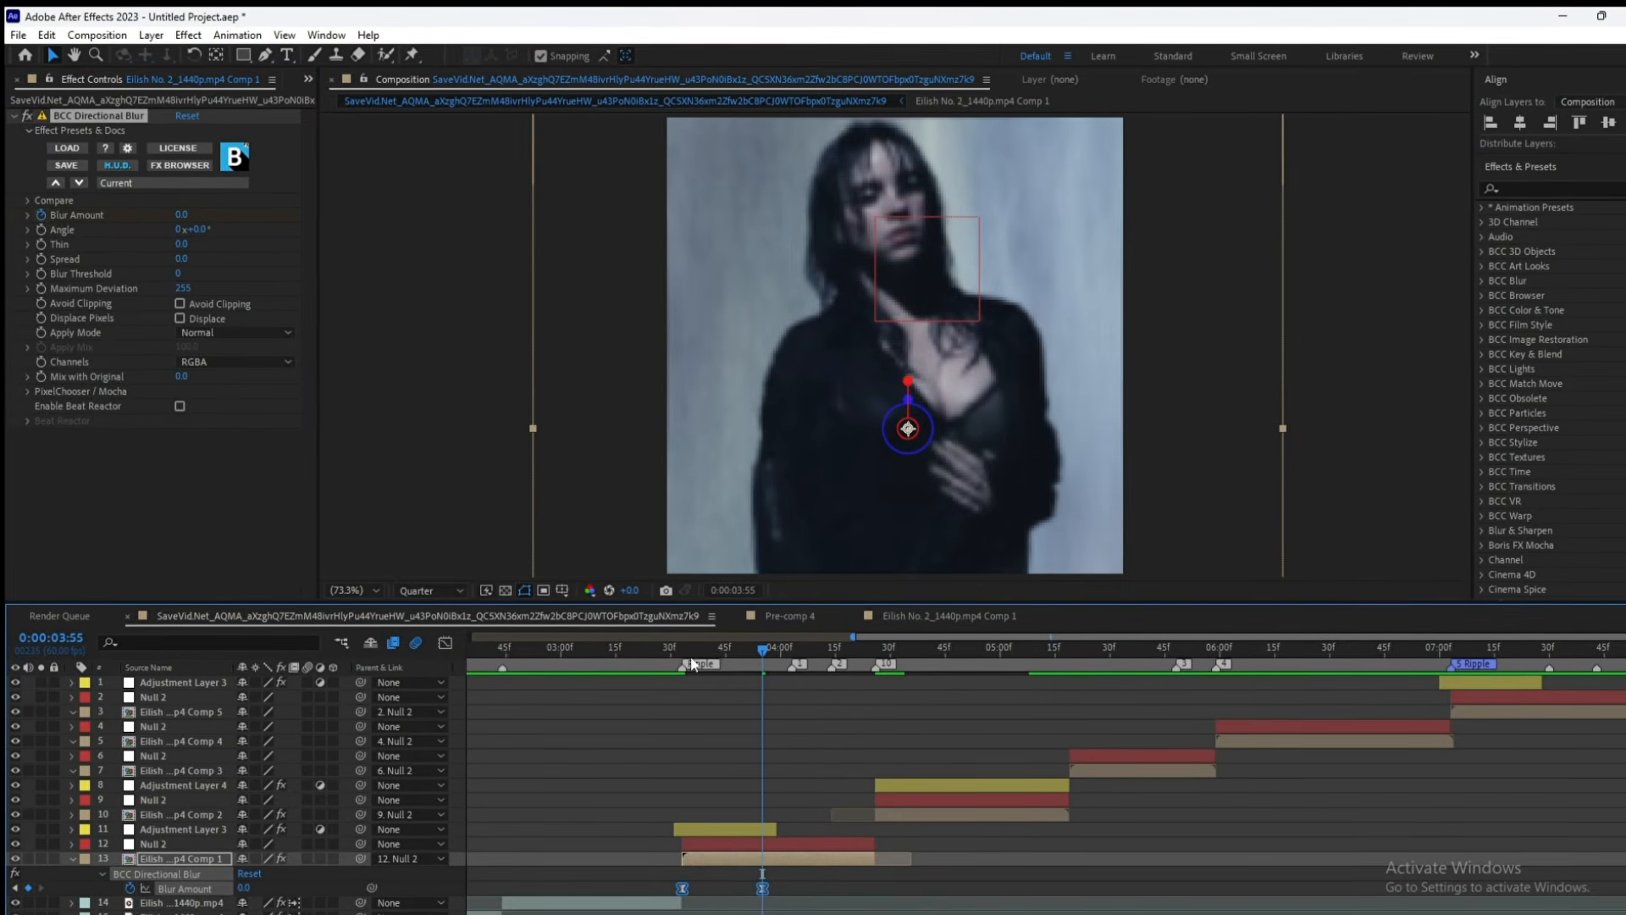
- Add Brightness & Contrast to the Comp 1 clip and keyframe Brightness at 50 at 0:00:03:33
drag(688, 650, 683, 651)
click(708, 861)
key(ctrl+space)
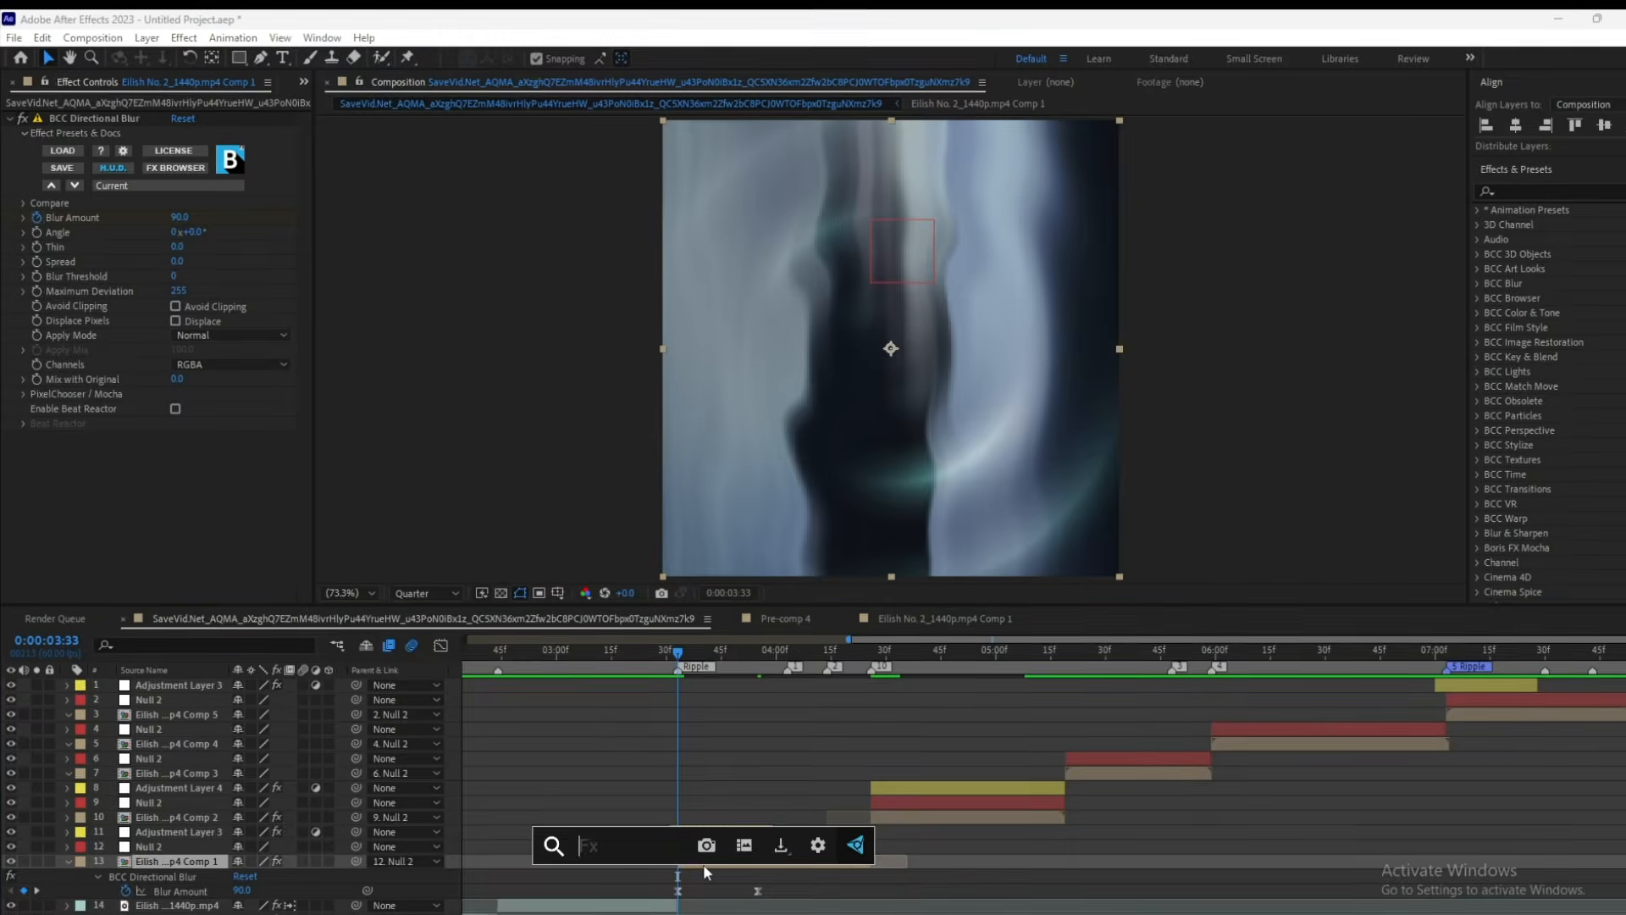
text(bri)
click(643, 767)
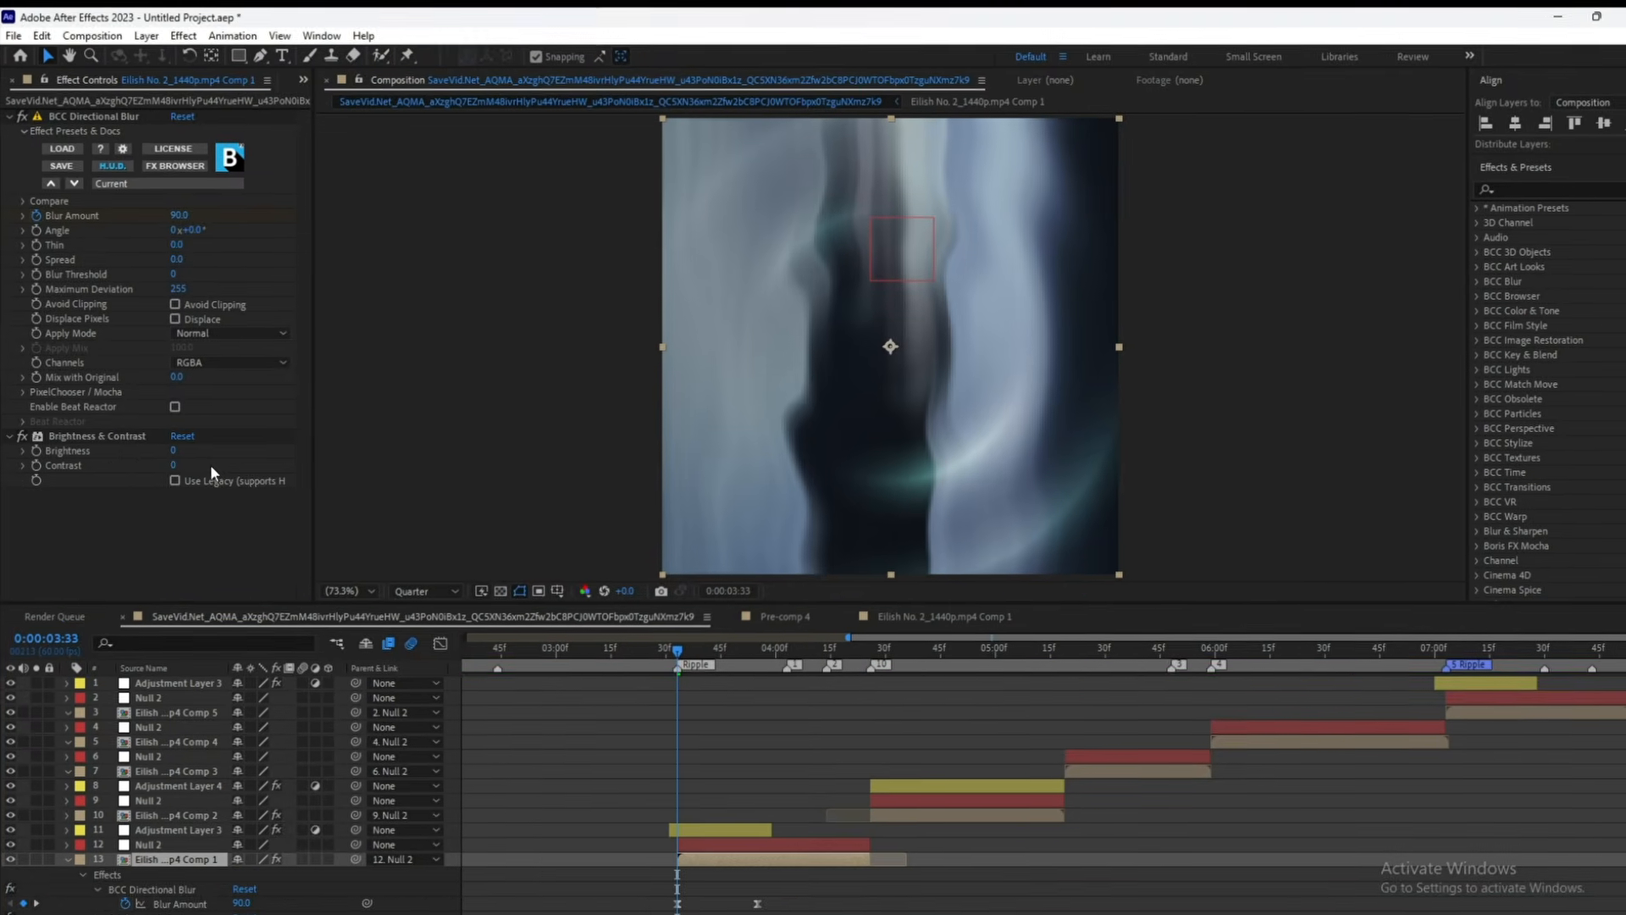
click(176, 448)
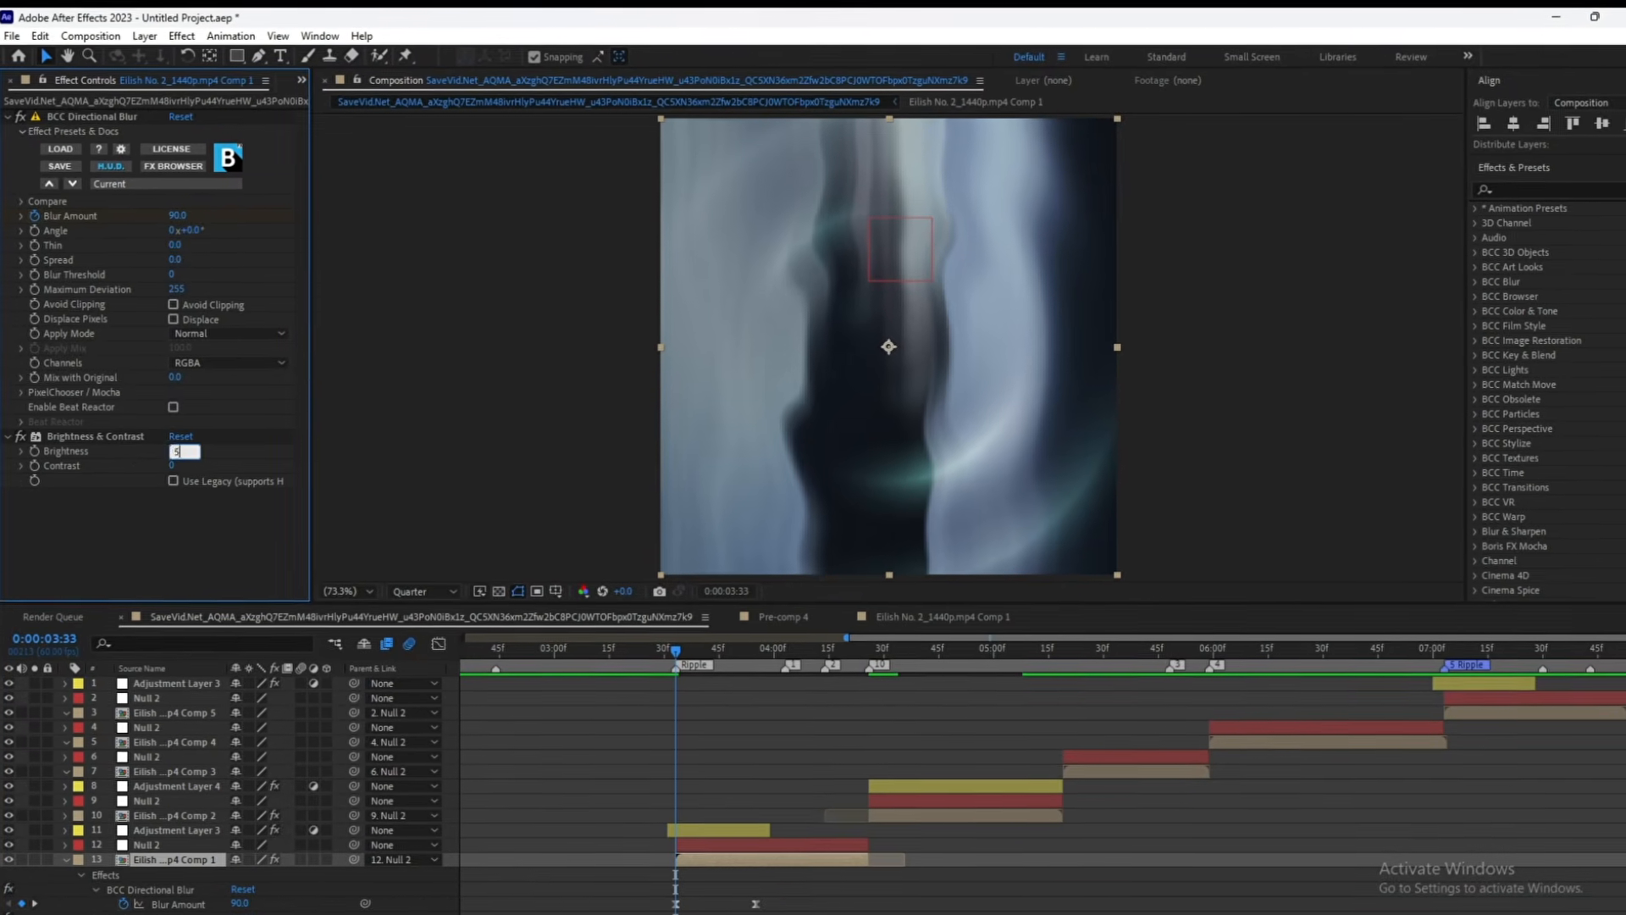
click(32, 452)
key(u)
key(u)
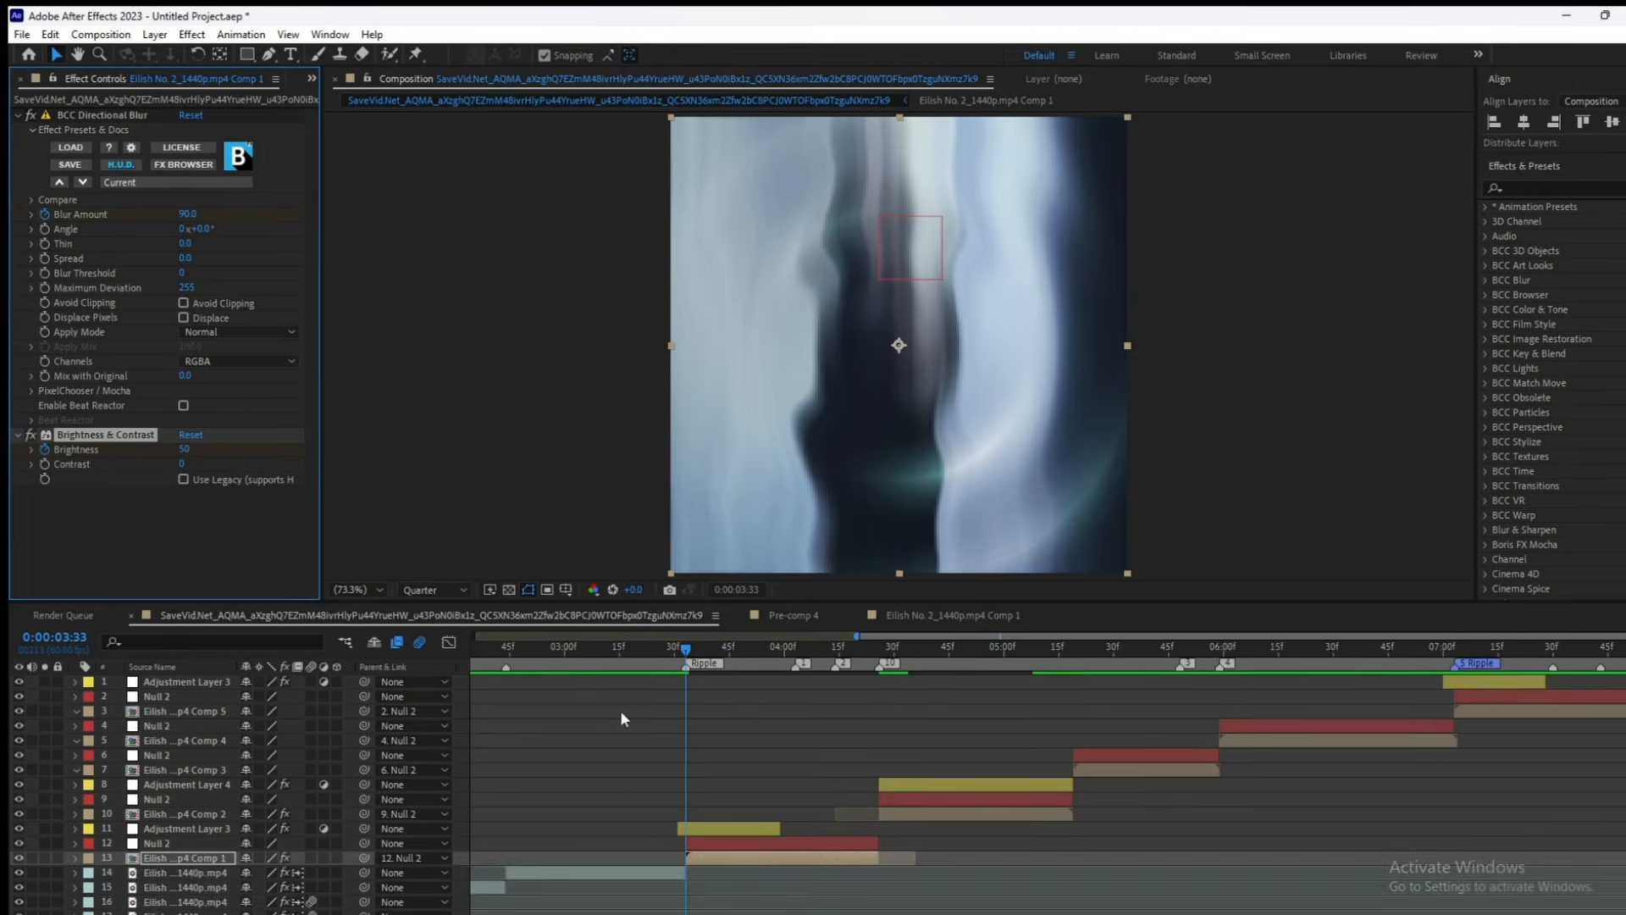
scroll(598, 658, down, 2)
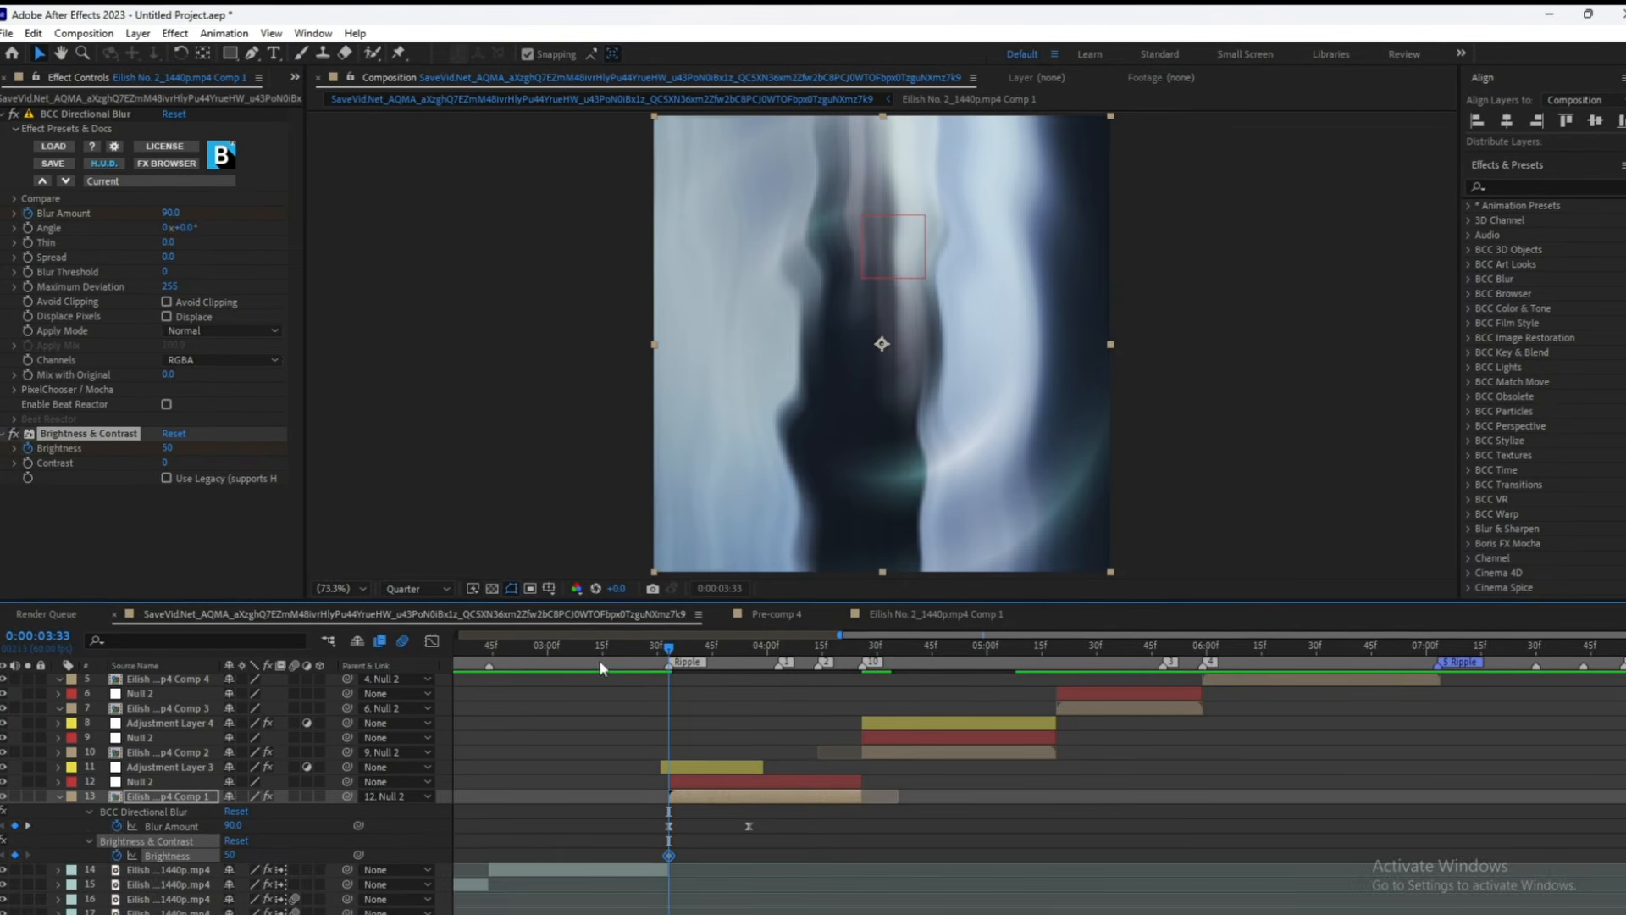
- Keyframe Brightness to 0 at 0:00:04:08 and easy-ease both Brightness keyframes
click(746, 648)
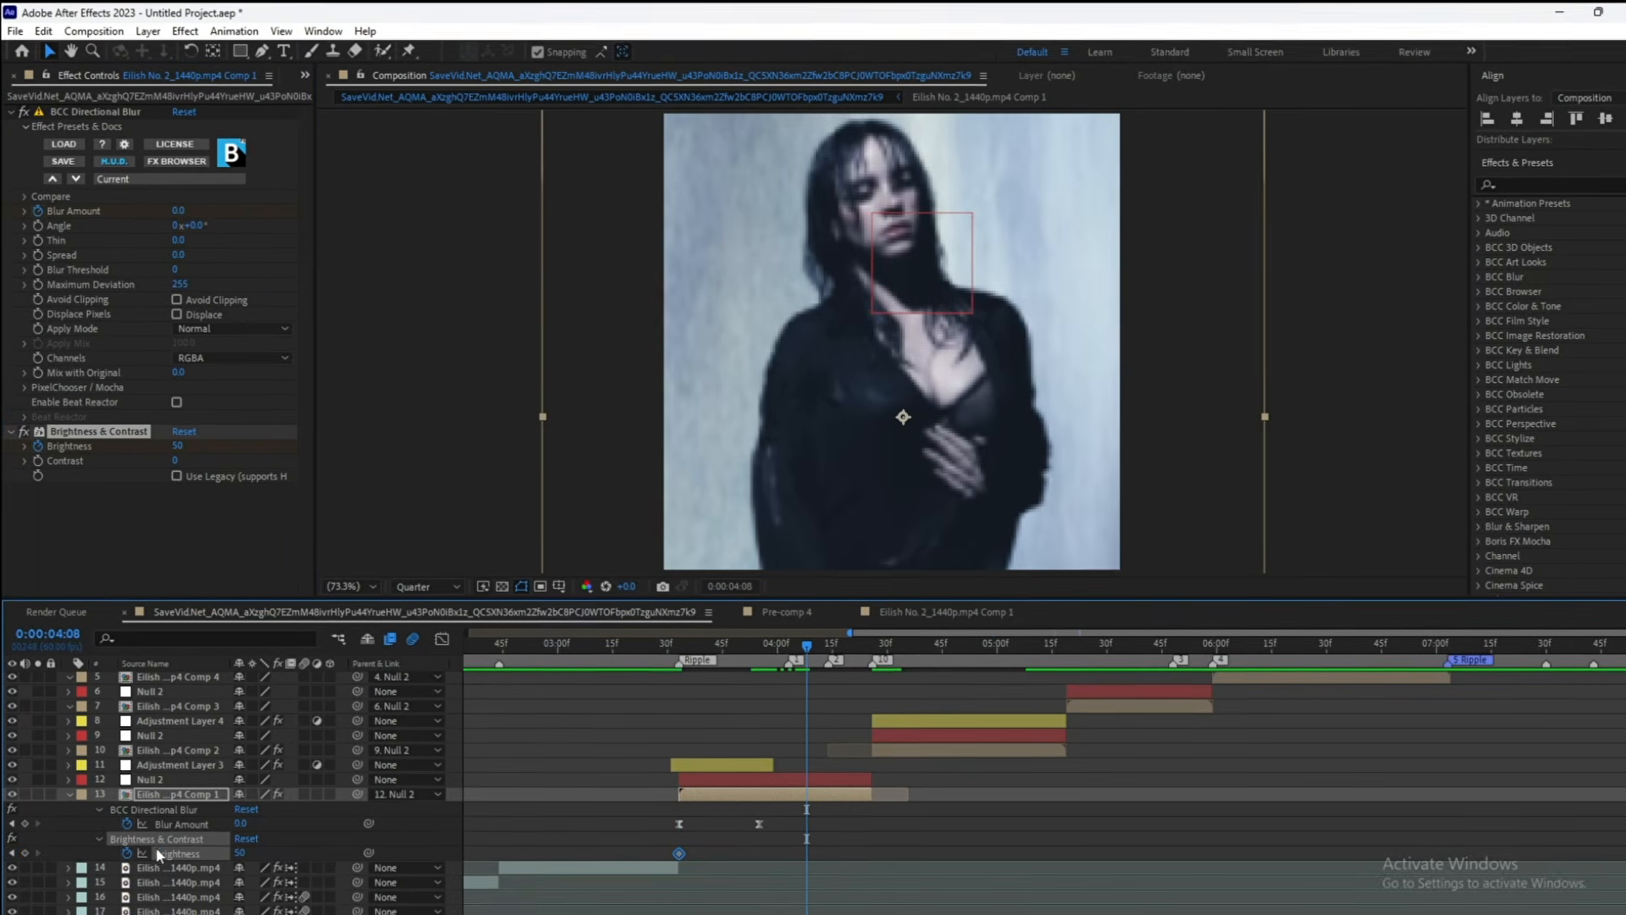
drag(236, 855, 181, 856)
click(241, 854)
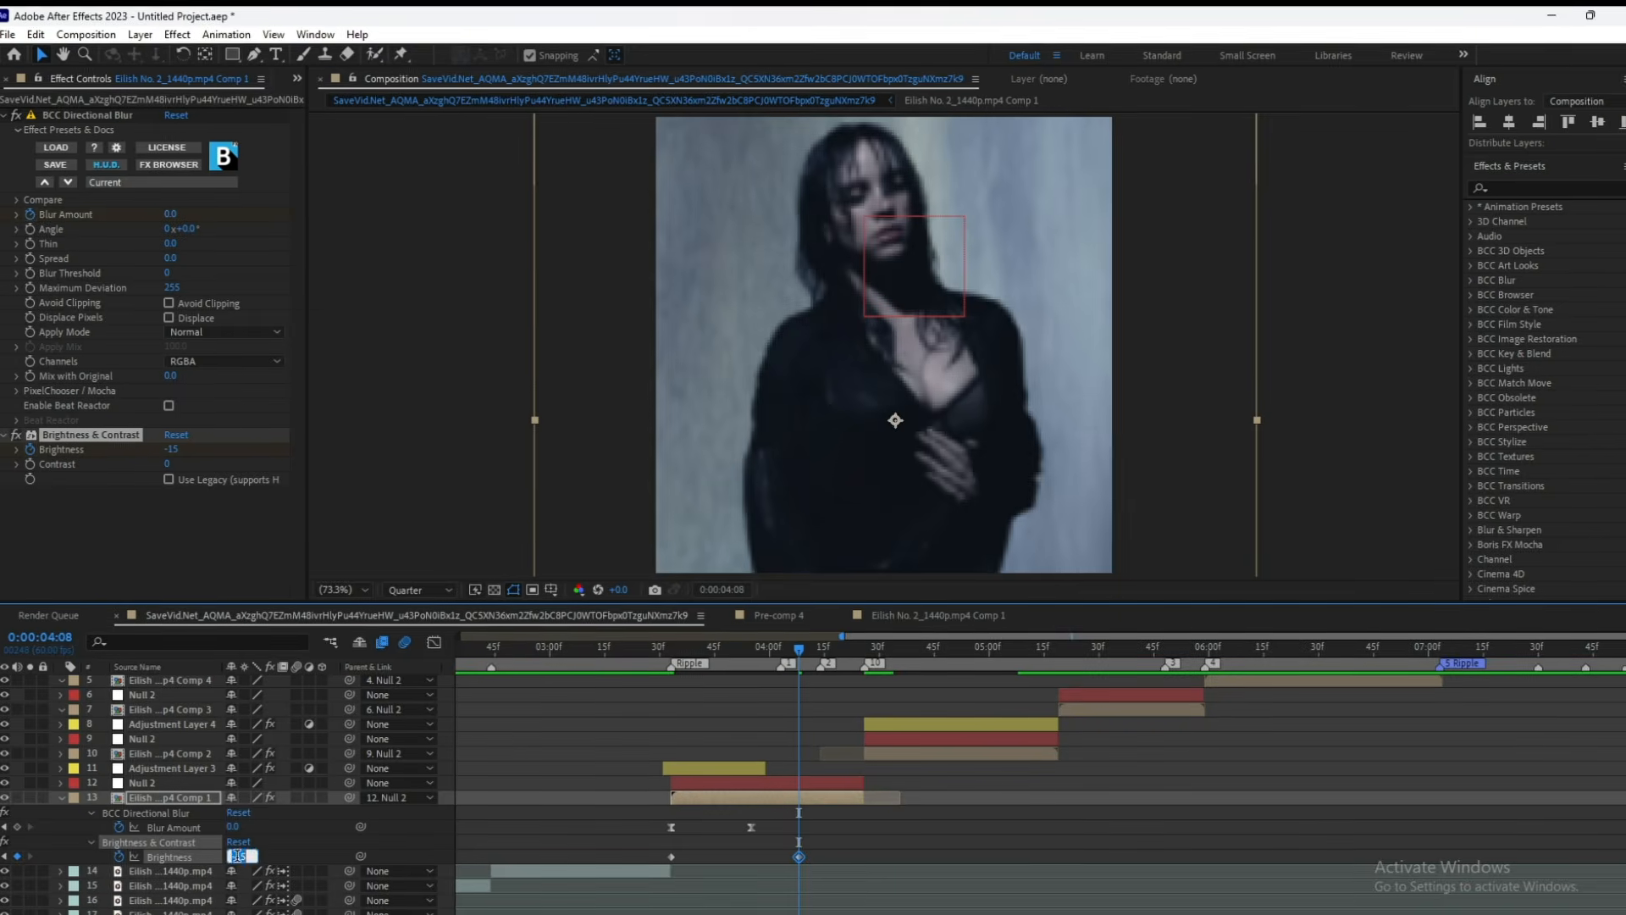
drag(840, 848, 656, 864)
key(F9)
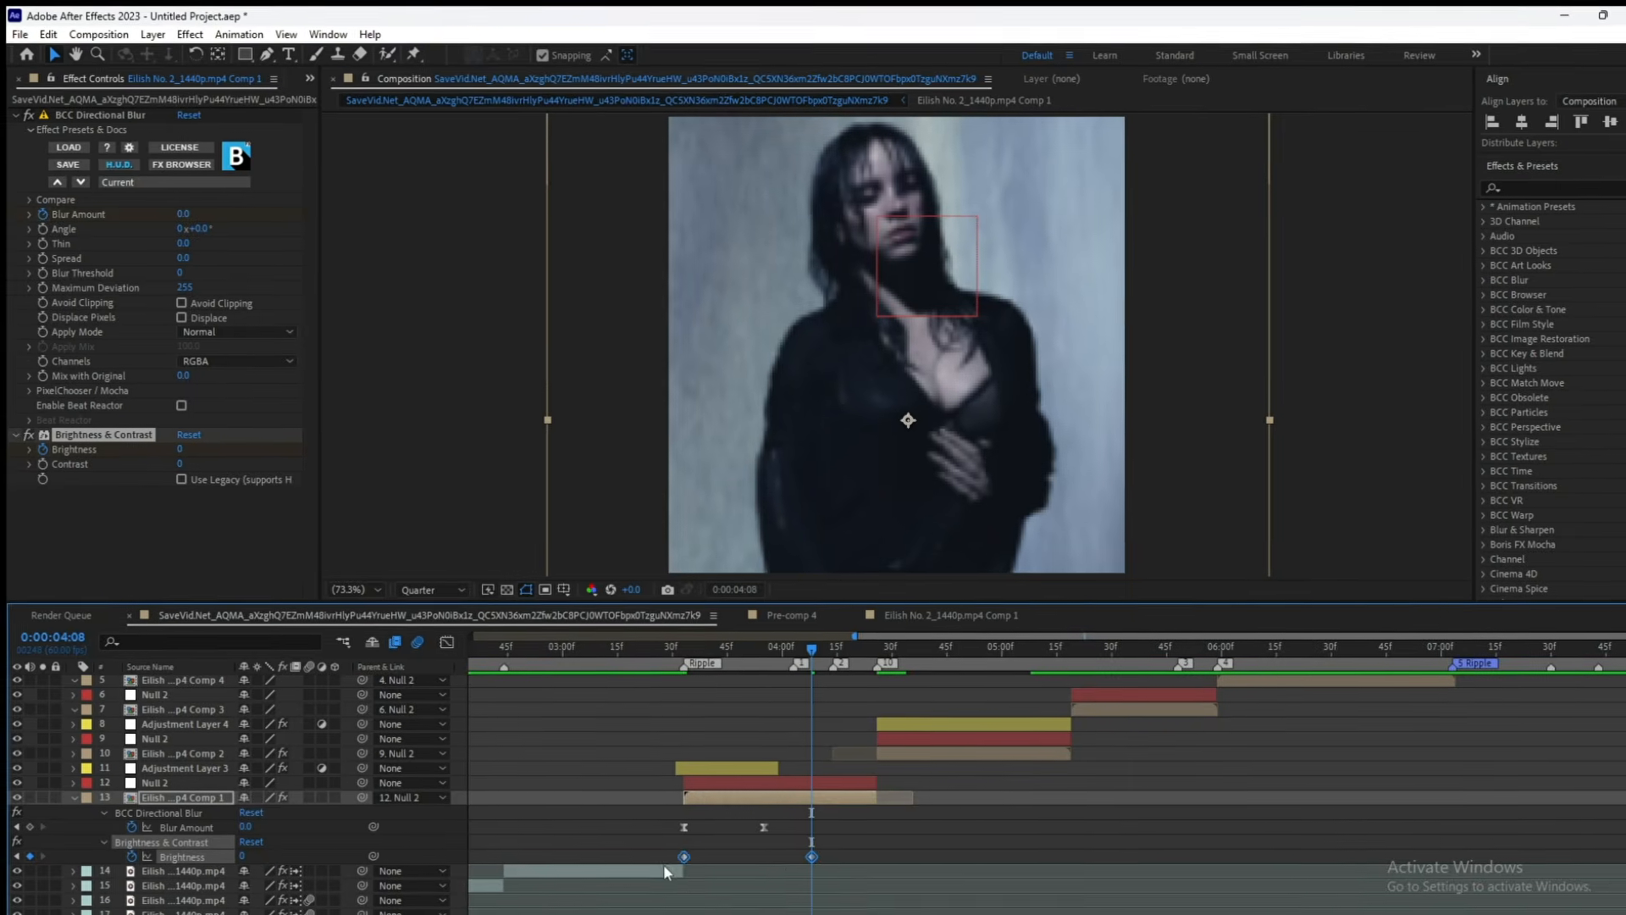
- Add the Exposure effect to the Comp 1 clip and keyframe its Exposure at 1.00 at 0:00:03:33
click(685, 649)
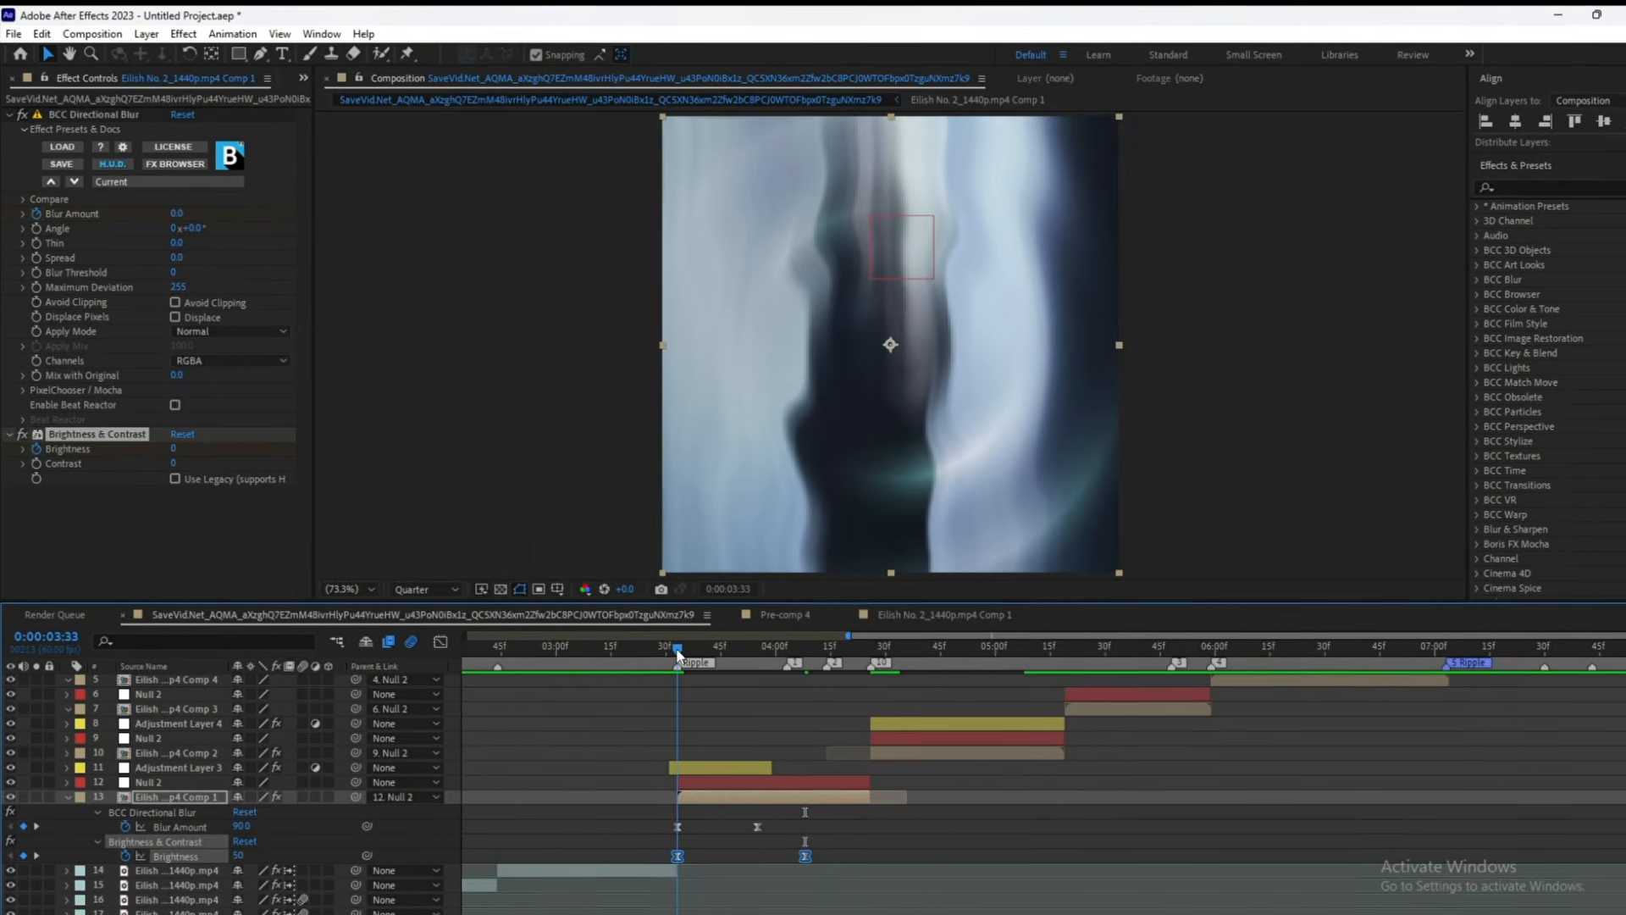
click(719, 859)
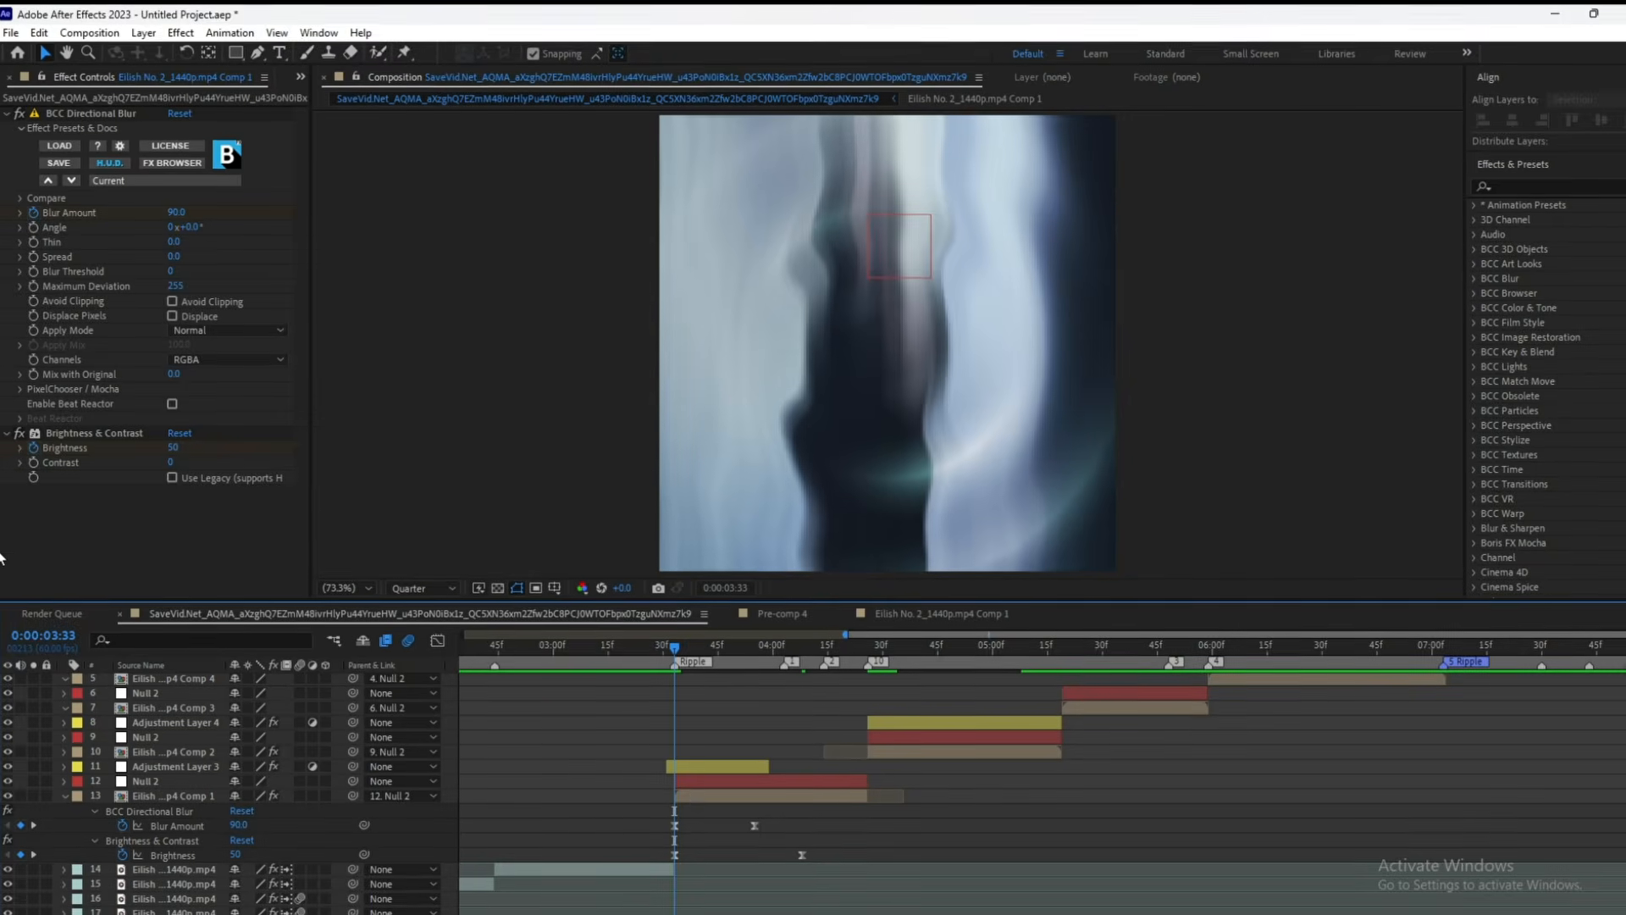
key(ctrl+space)
click(701, 797)
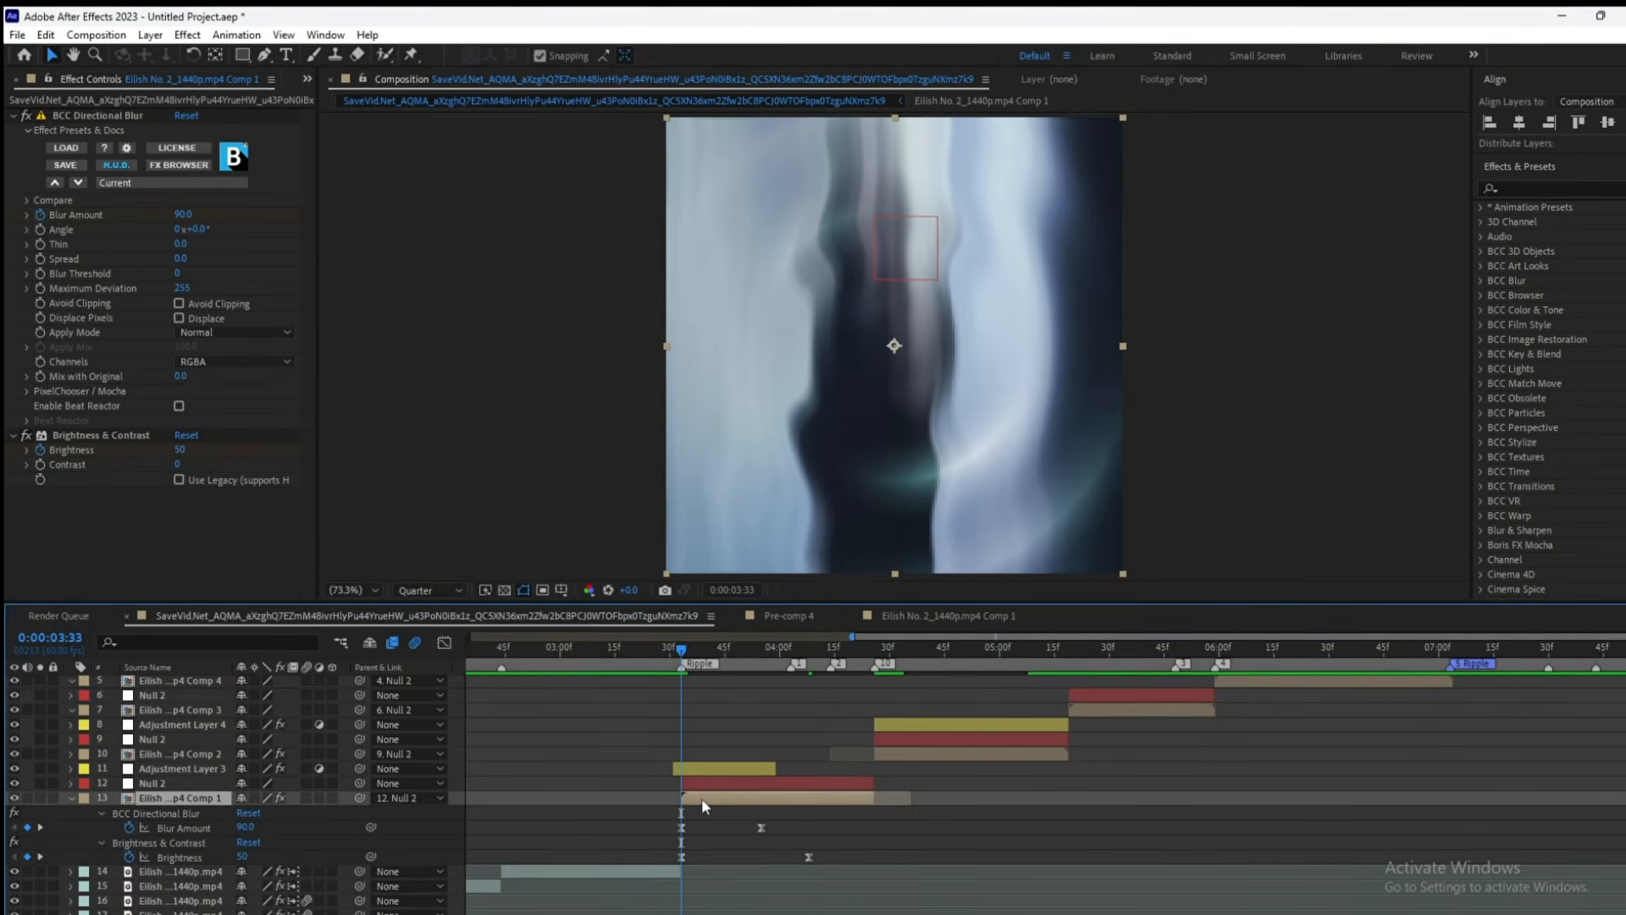
key(ctrl+space)
text(exp)
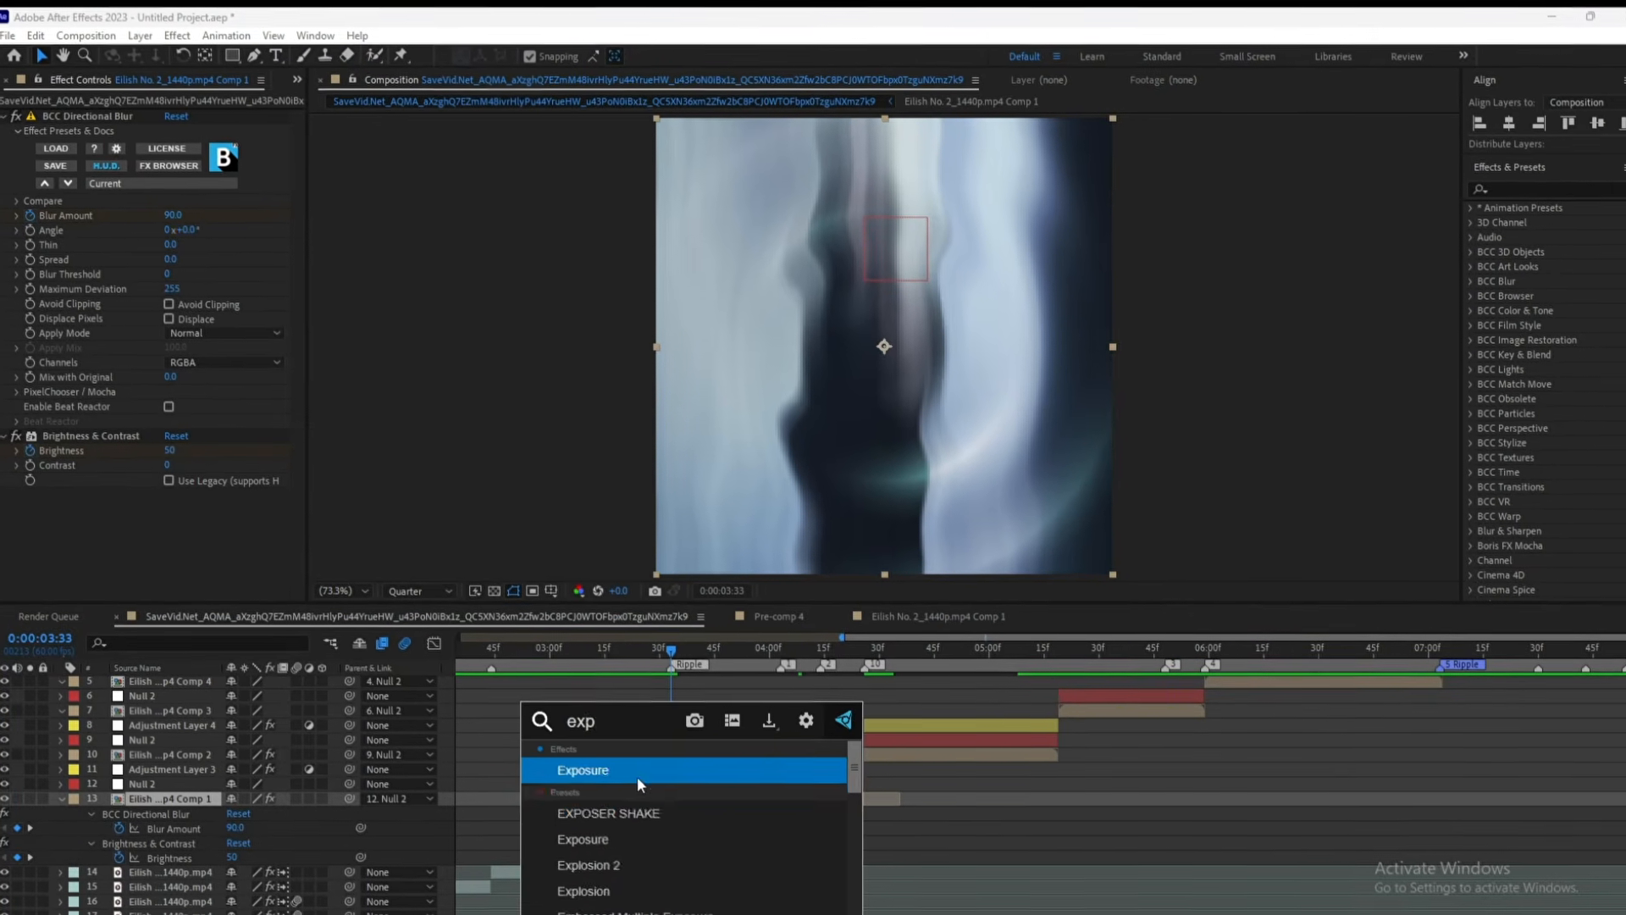
click(637, 776)
click(174, 503)
text(1)
key(Return)
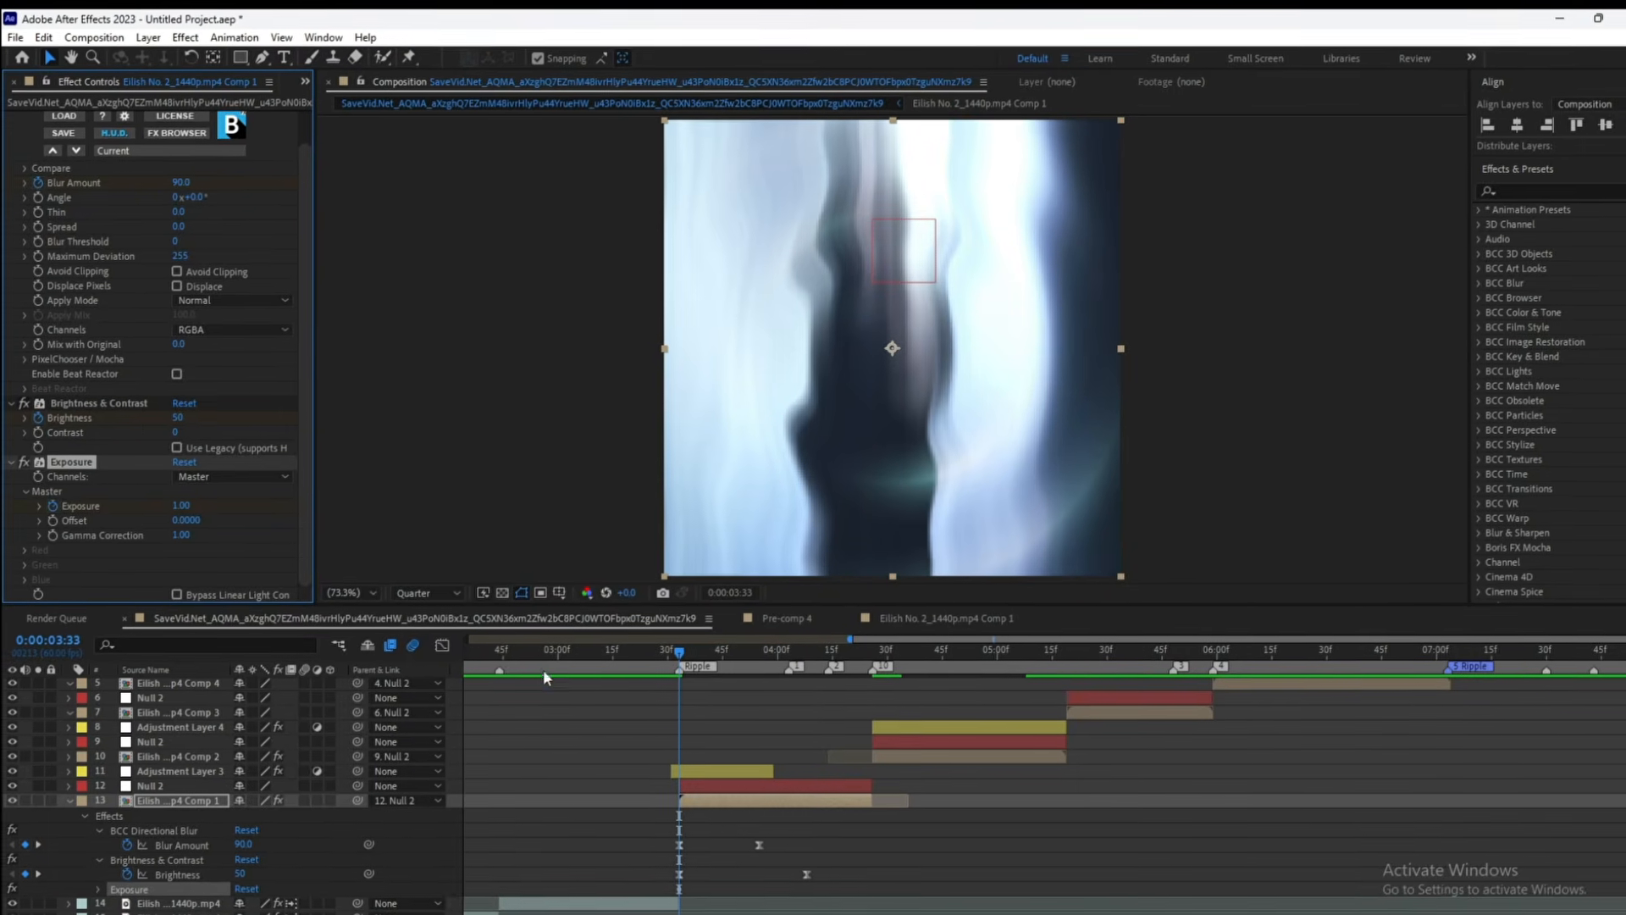
key(u)
key(u)
- Keyframe Exposure to 0 at 0:00:03:55 and easy-ease both Exposure keyframes
drag(713, 651, 925, 702)
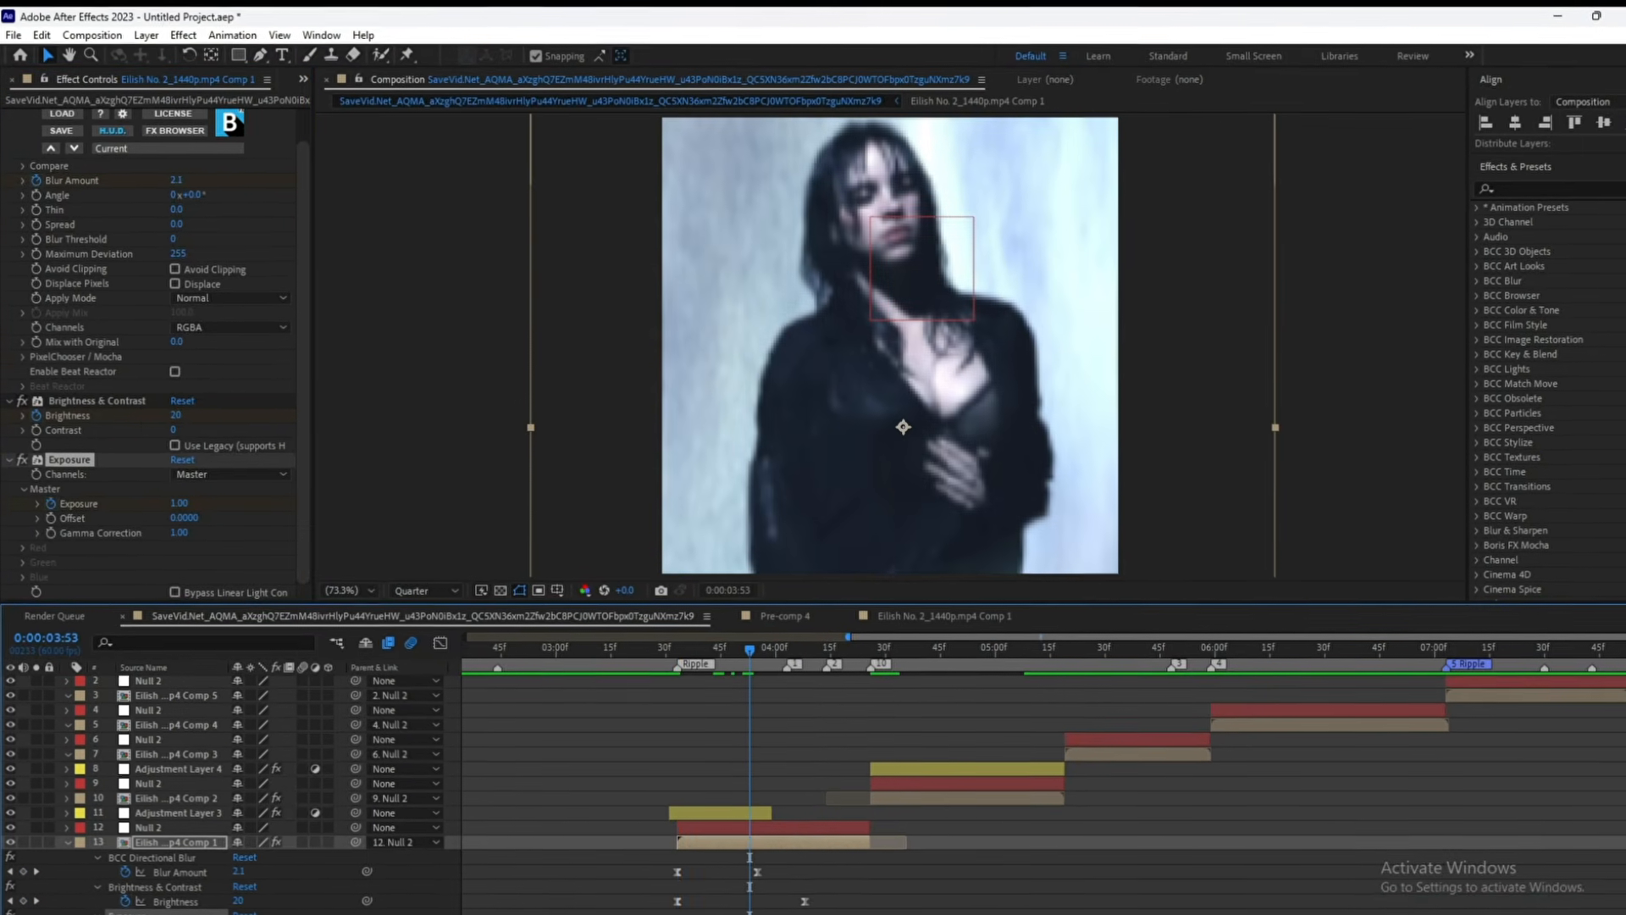
scroll(915, 720, down, 2)
drag(750, 647, 760, 656)
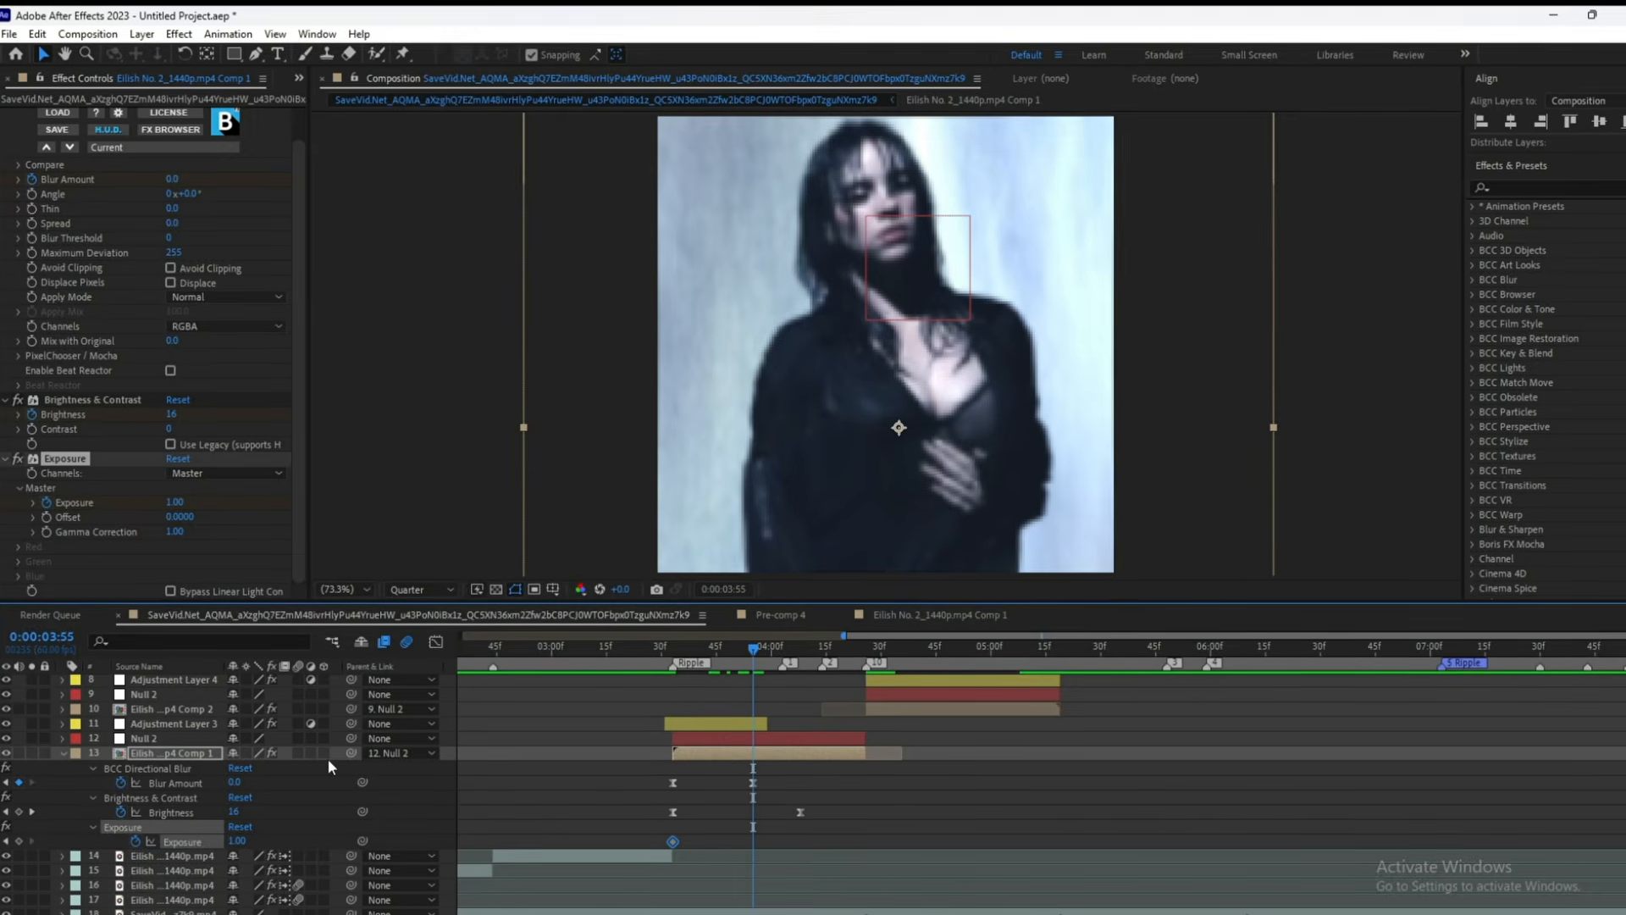
click(244, 838)
text(0)
key(Return)
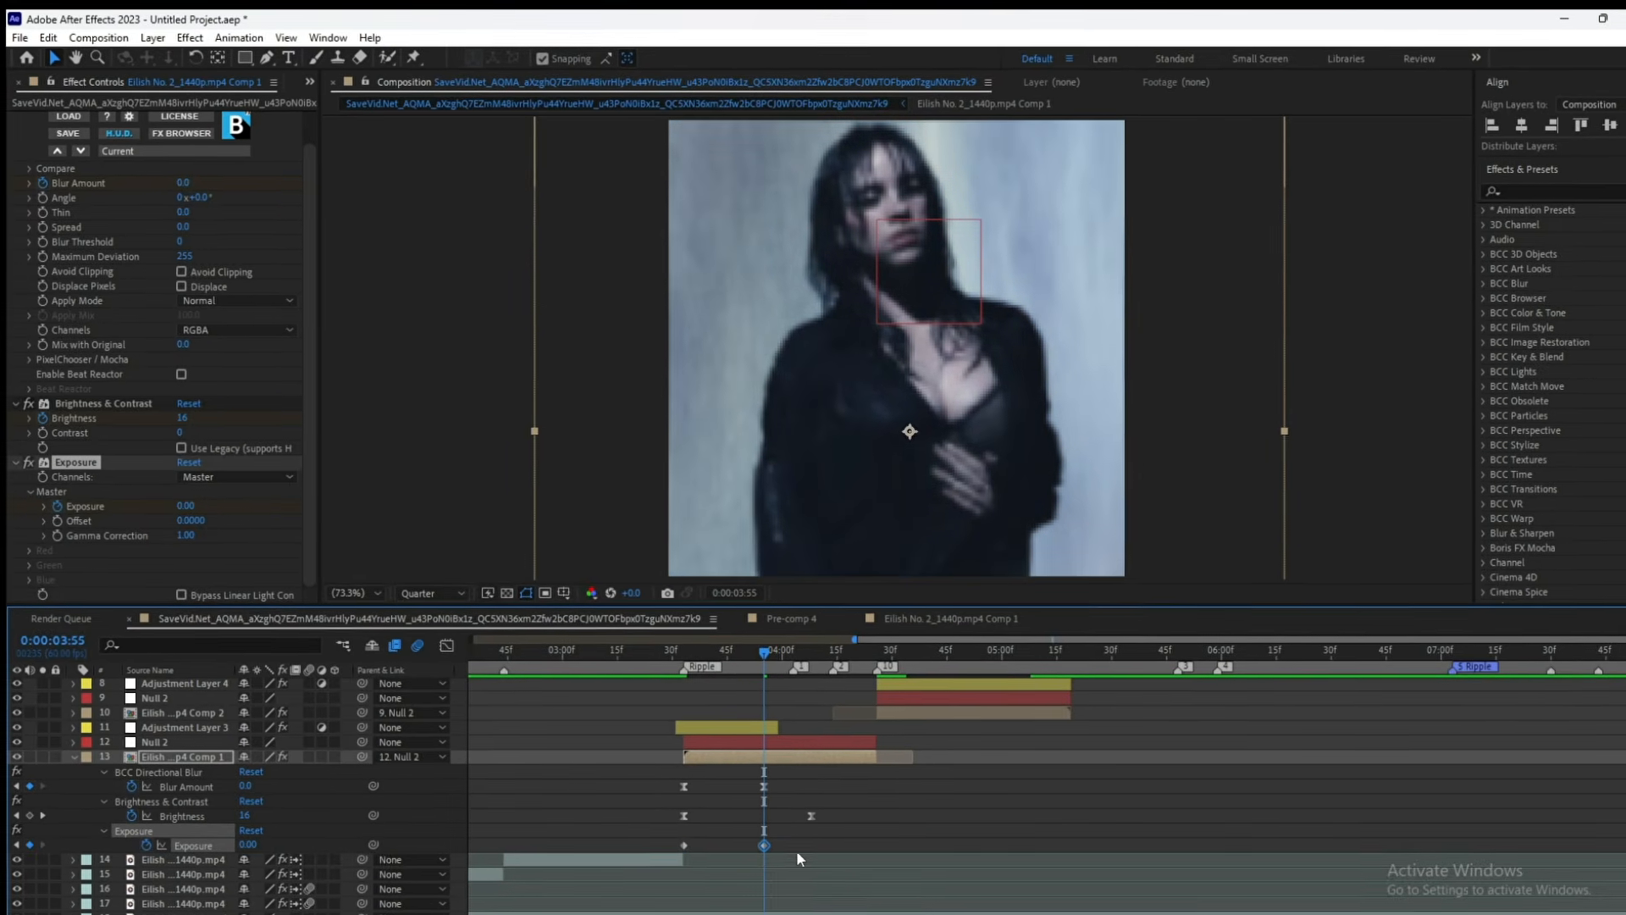
drag(791, 837, 665, 846)
key(F9)
- Reshape the Blur Amount, Brightness and Exposure easing in the speed graph for a fast start and slow finish
click(436, 641)
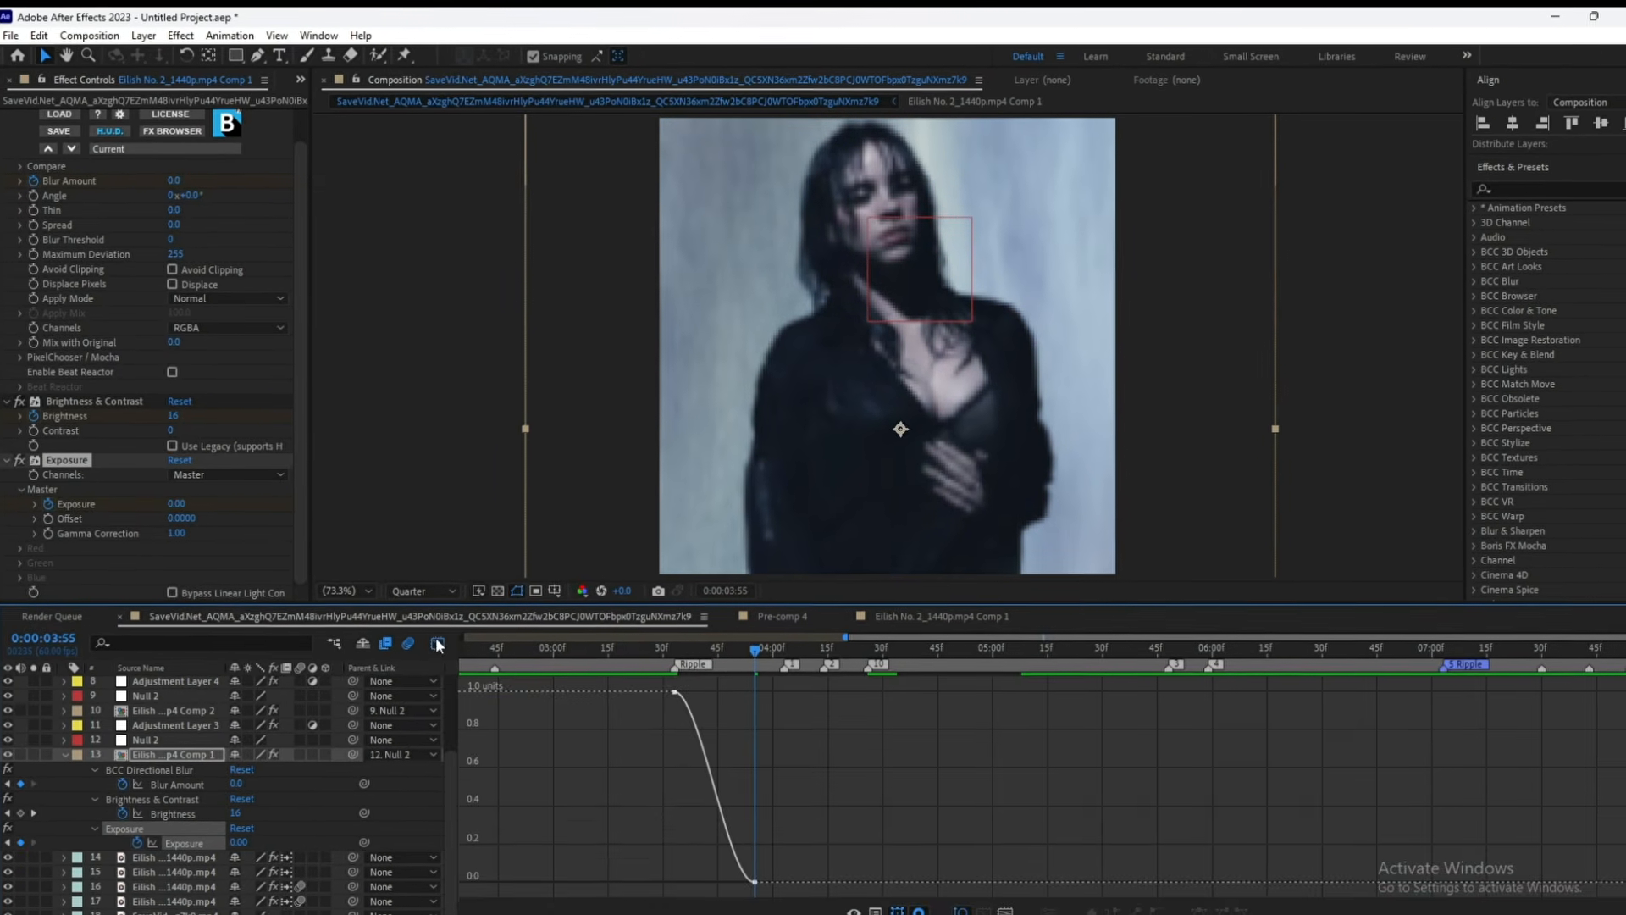
click(436, 641)
drag(793, 801, 672, 846)
click(449, 638)
right_click(850, 872)
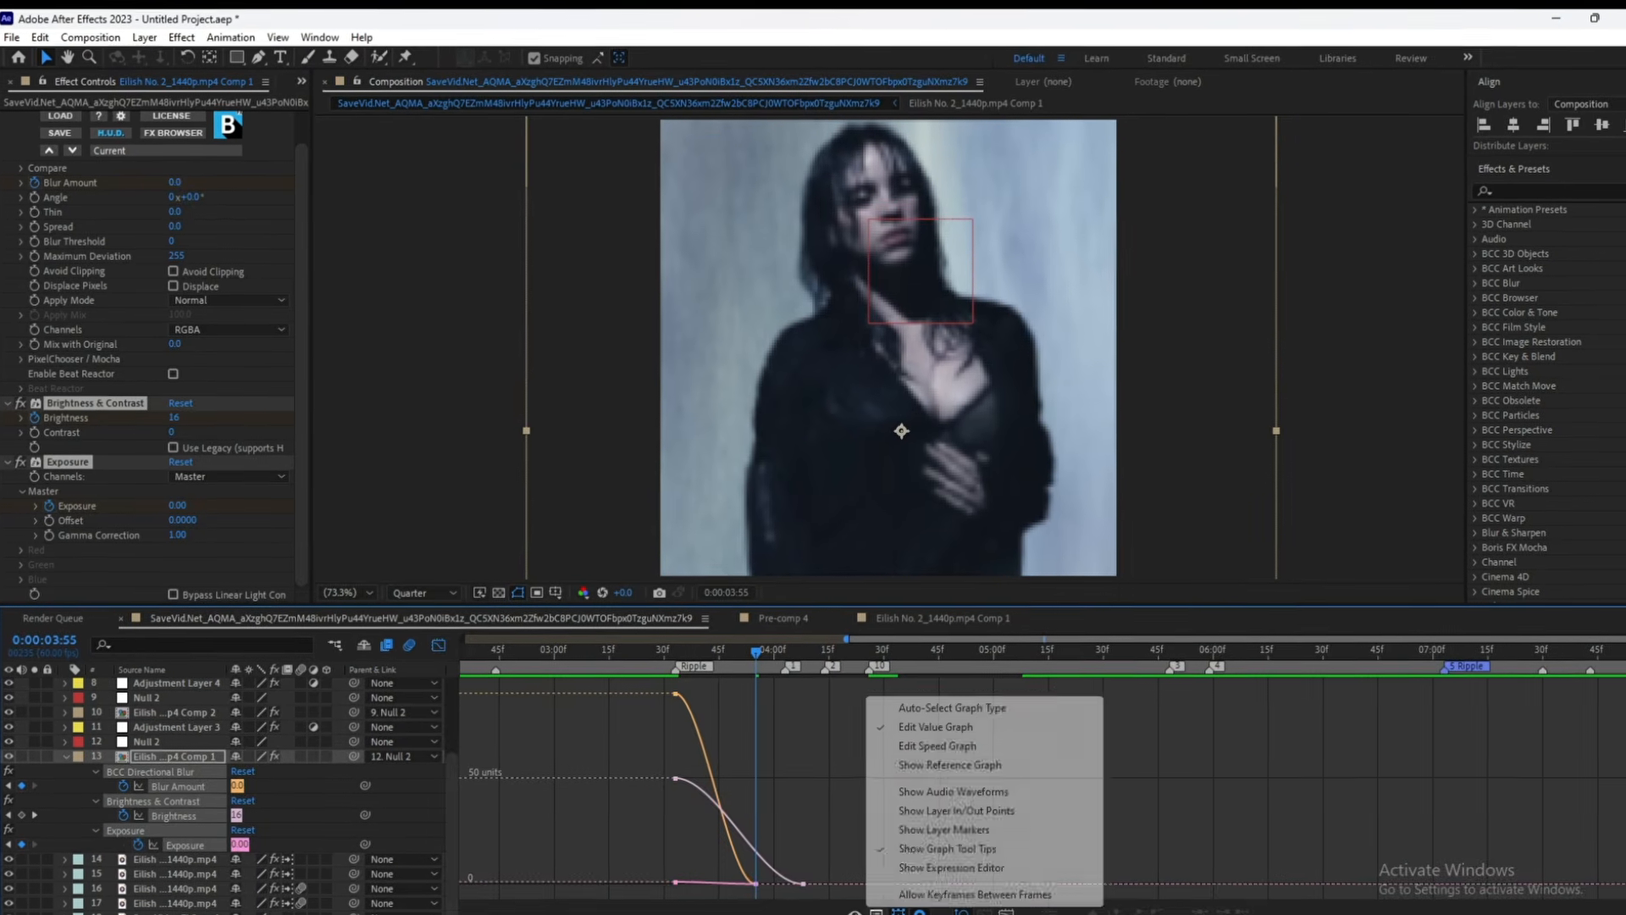
click(888, 759)
drag(883, 870, 664, 653)
click(439, 645)
- Preview the blur and flash transition into the Comp 1 clip from 0:00:03:17
drag(662, 648, 616, 648)
key(space)
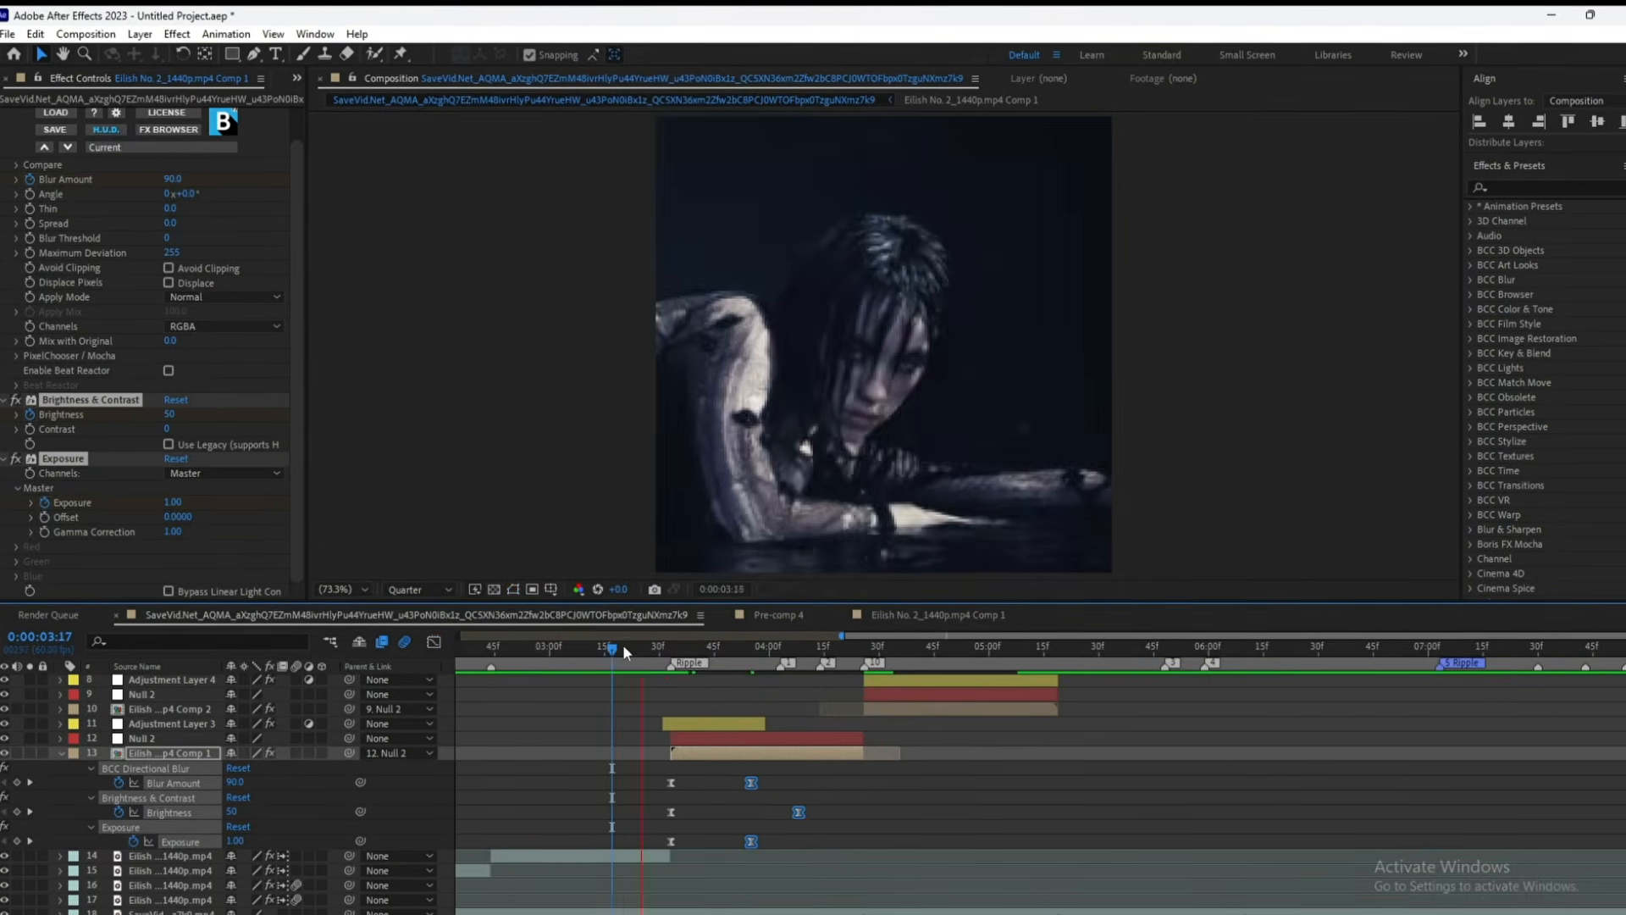
click(706, 648)
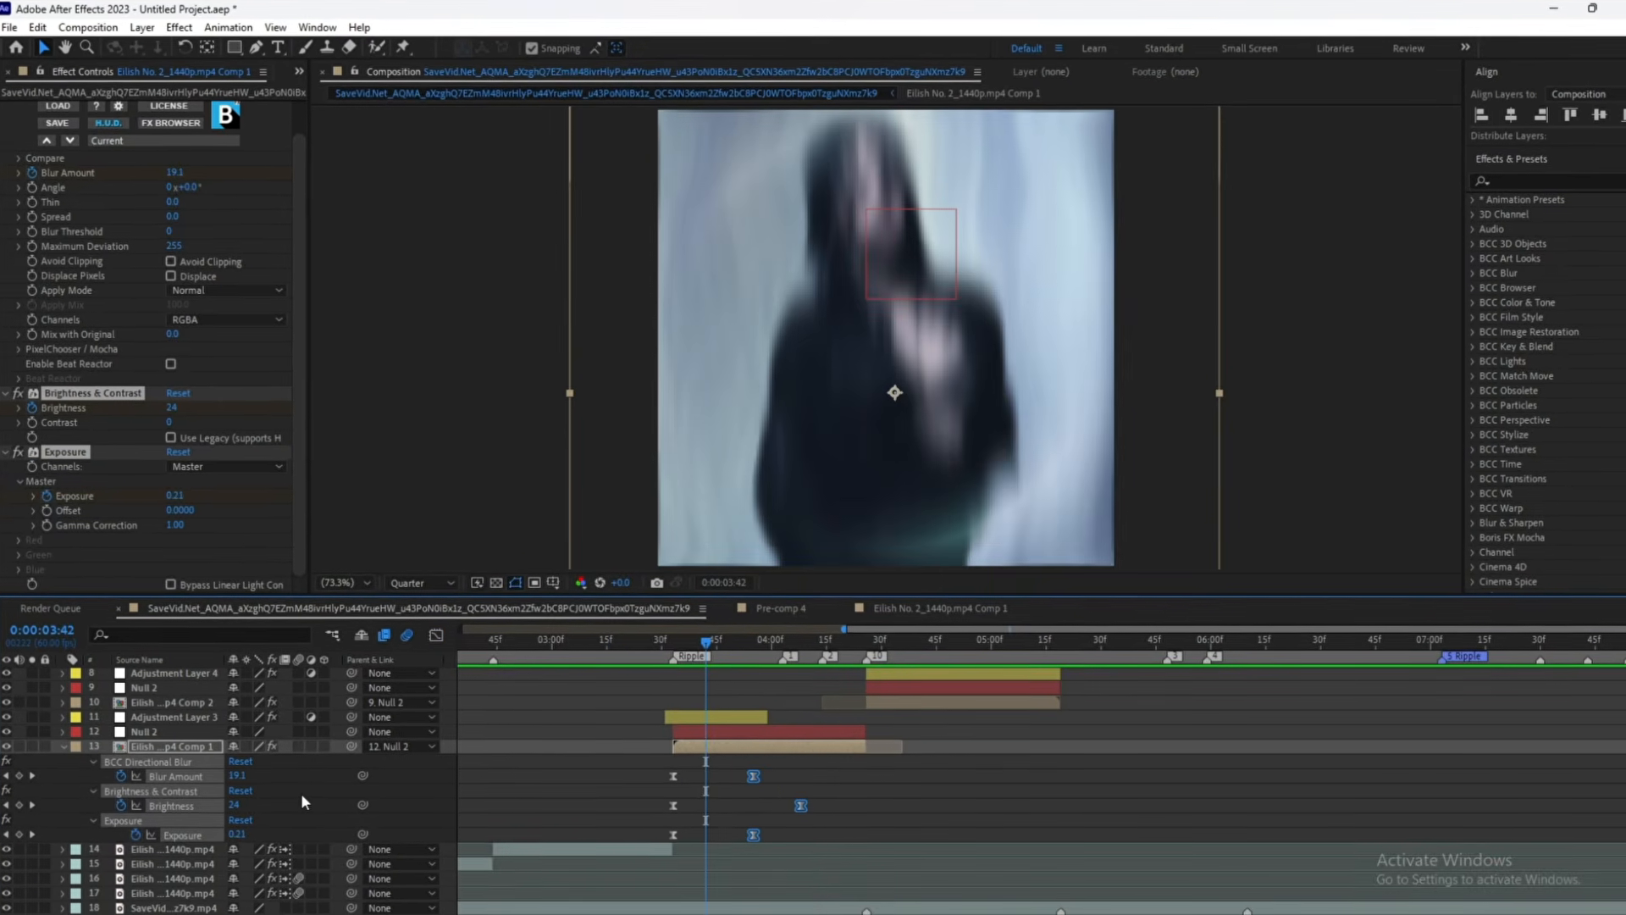
- Copy all Blur Amount, Brightness and Exposure keyframes from Comp 1 and paste them onto the Comp 2 clip at 0:00:04:26
shift+click(192, 782)
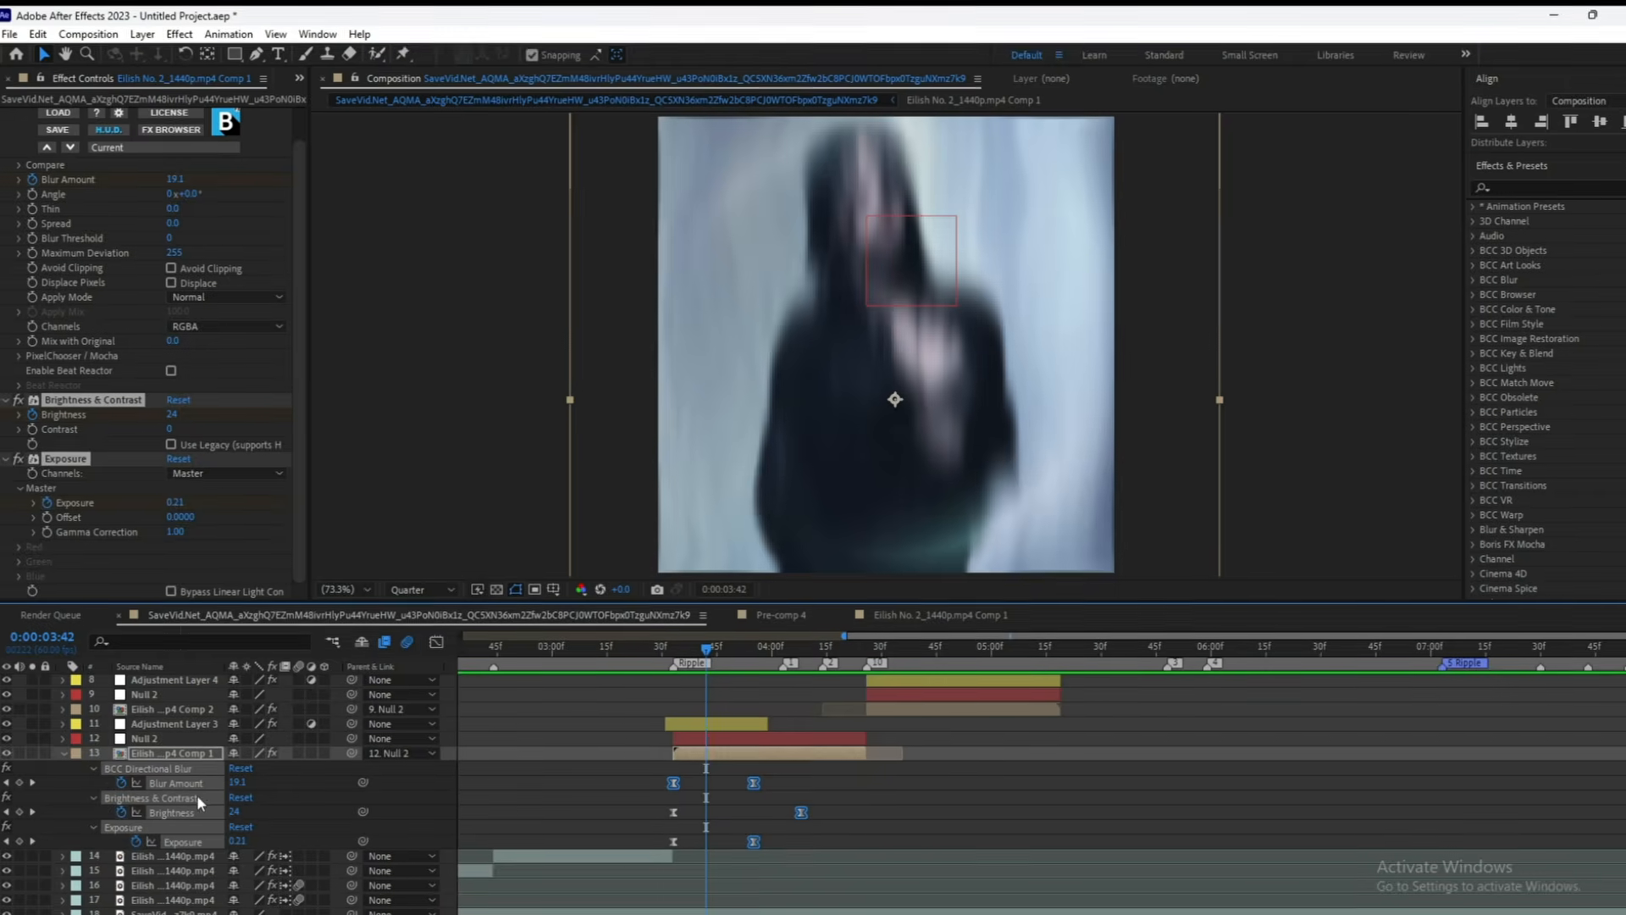
shift+click(195, 811)
shift+click(195, 840)
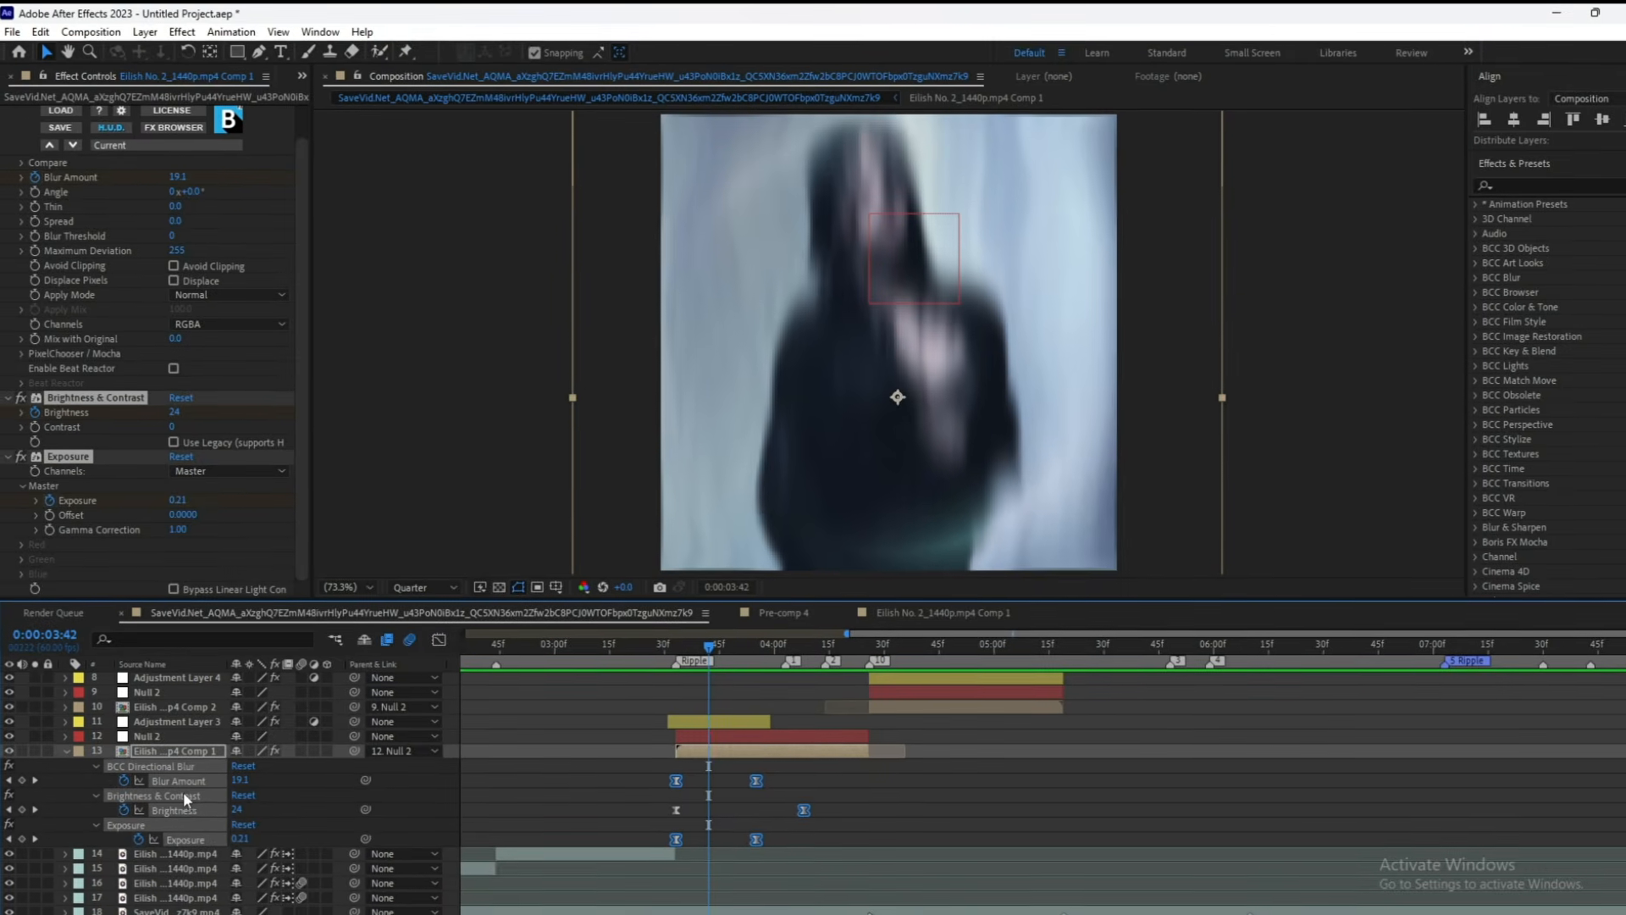
click(183, 788)
shift+click(183, 811)
shift+click(190, 844)
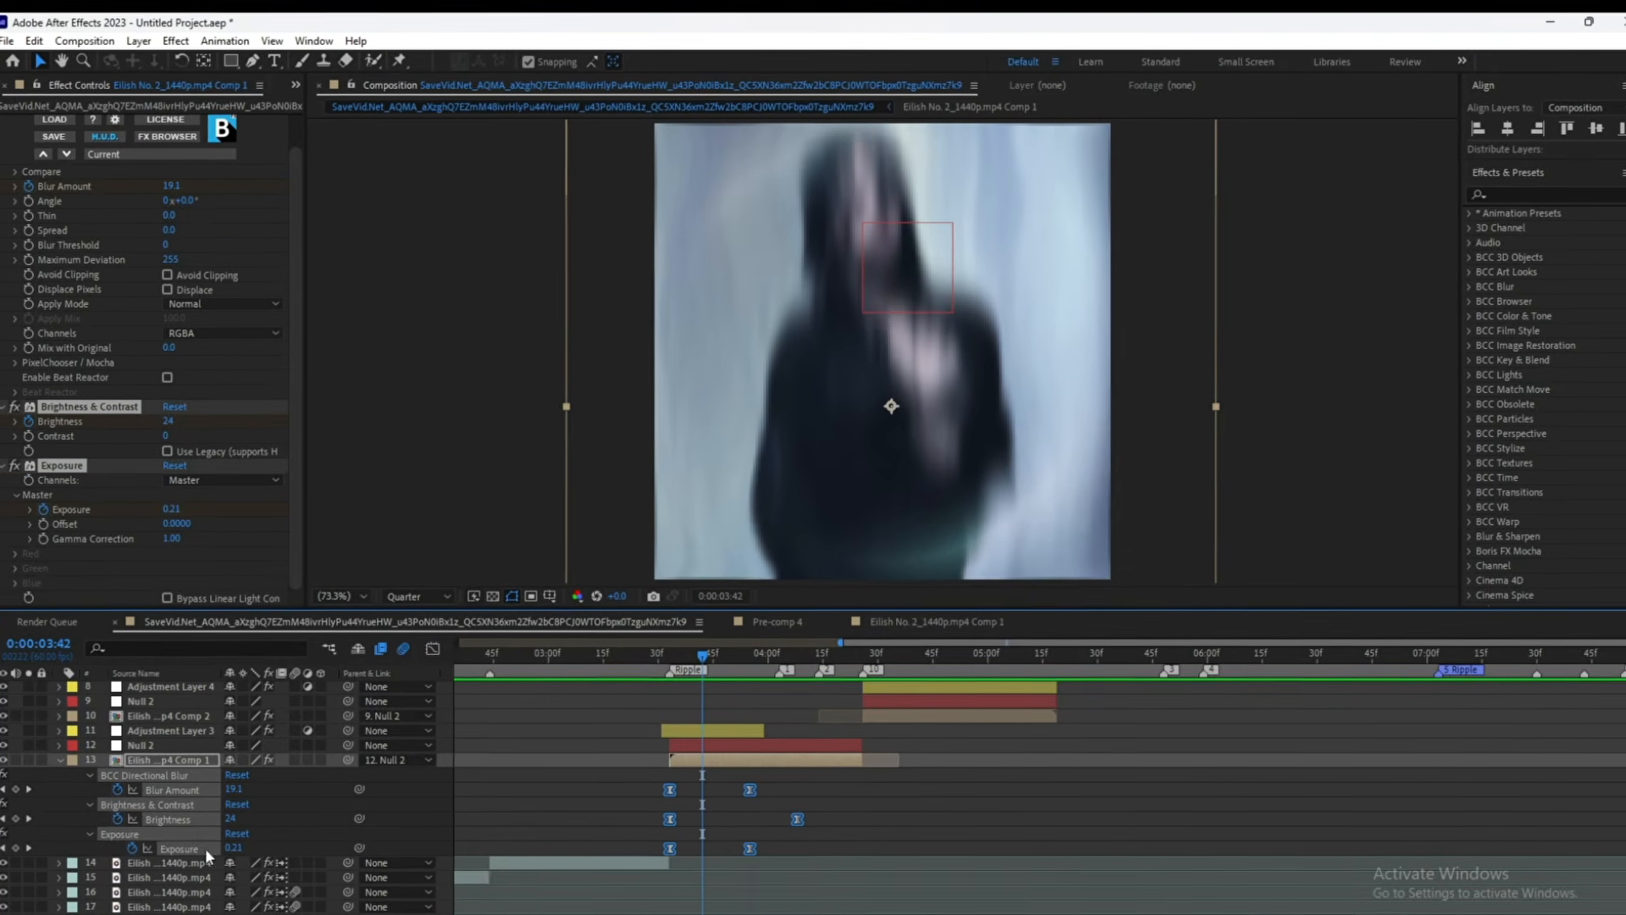
click(866, 658)
drag(874, 654, 876, 654)
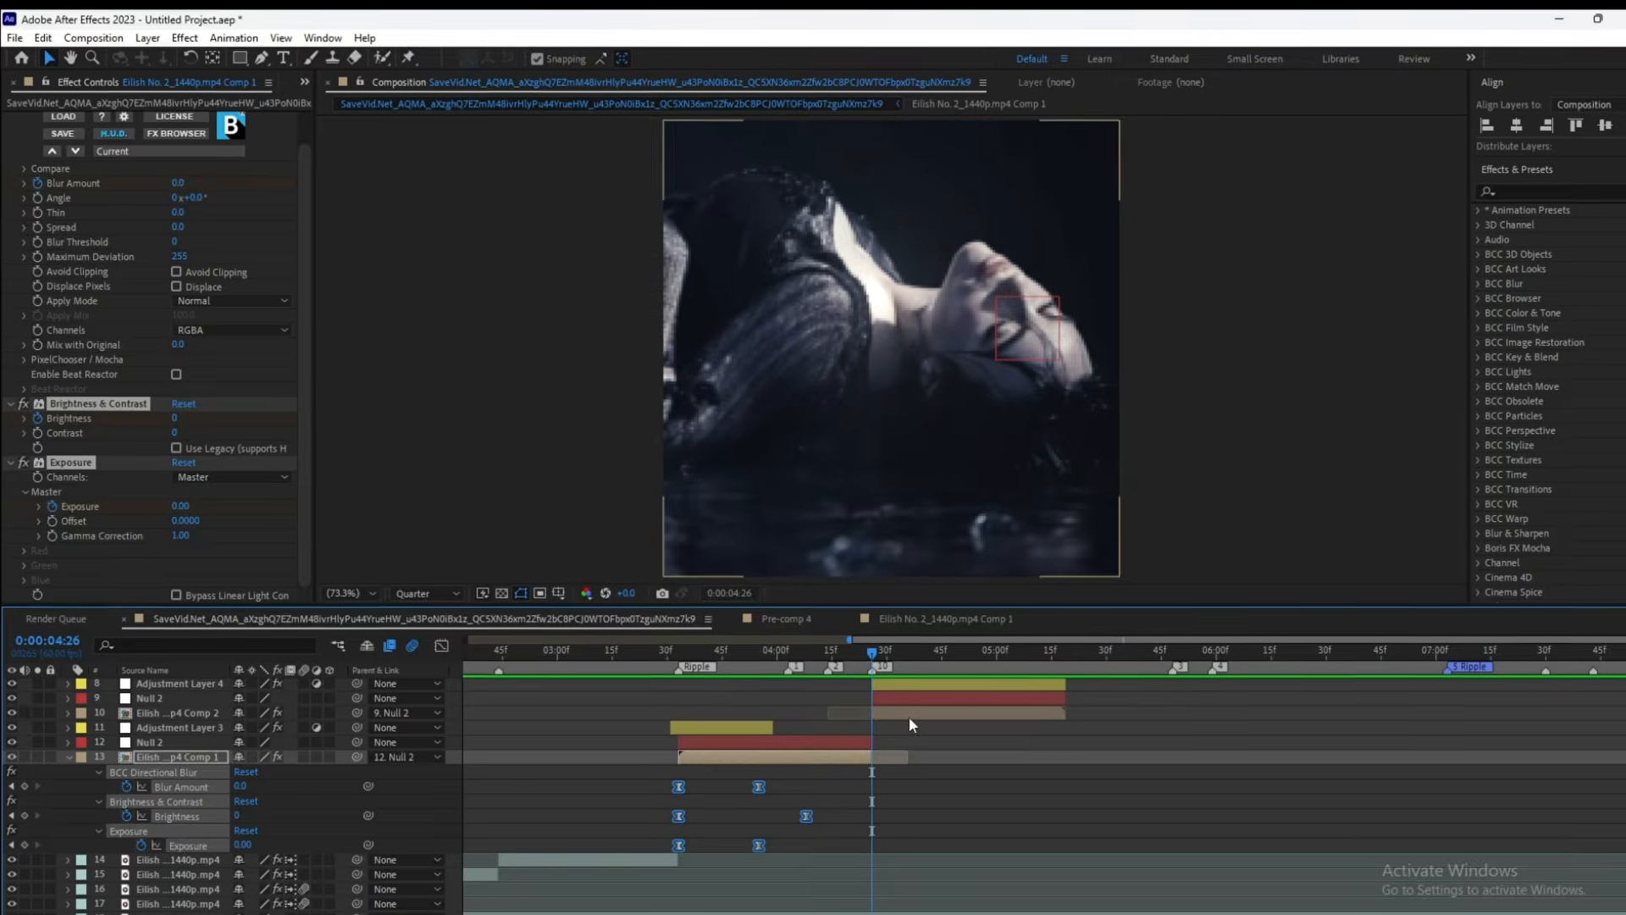
click(909, 708)
key(ctrl+v)
scroll(1024, 762, up, 4)
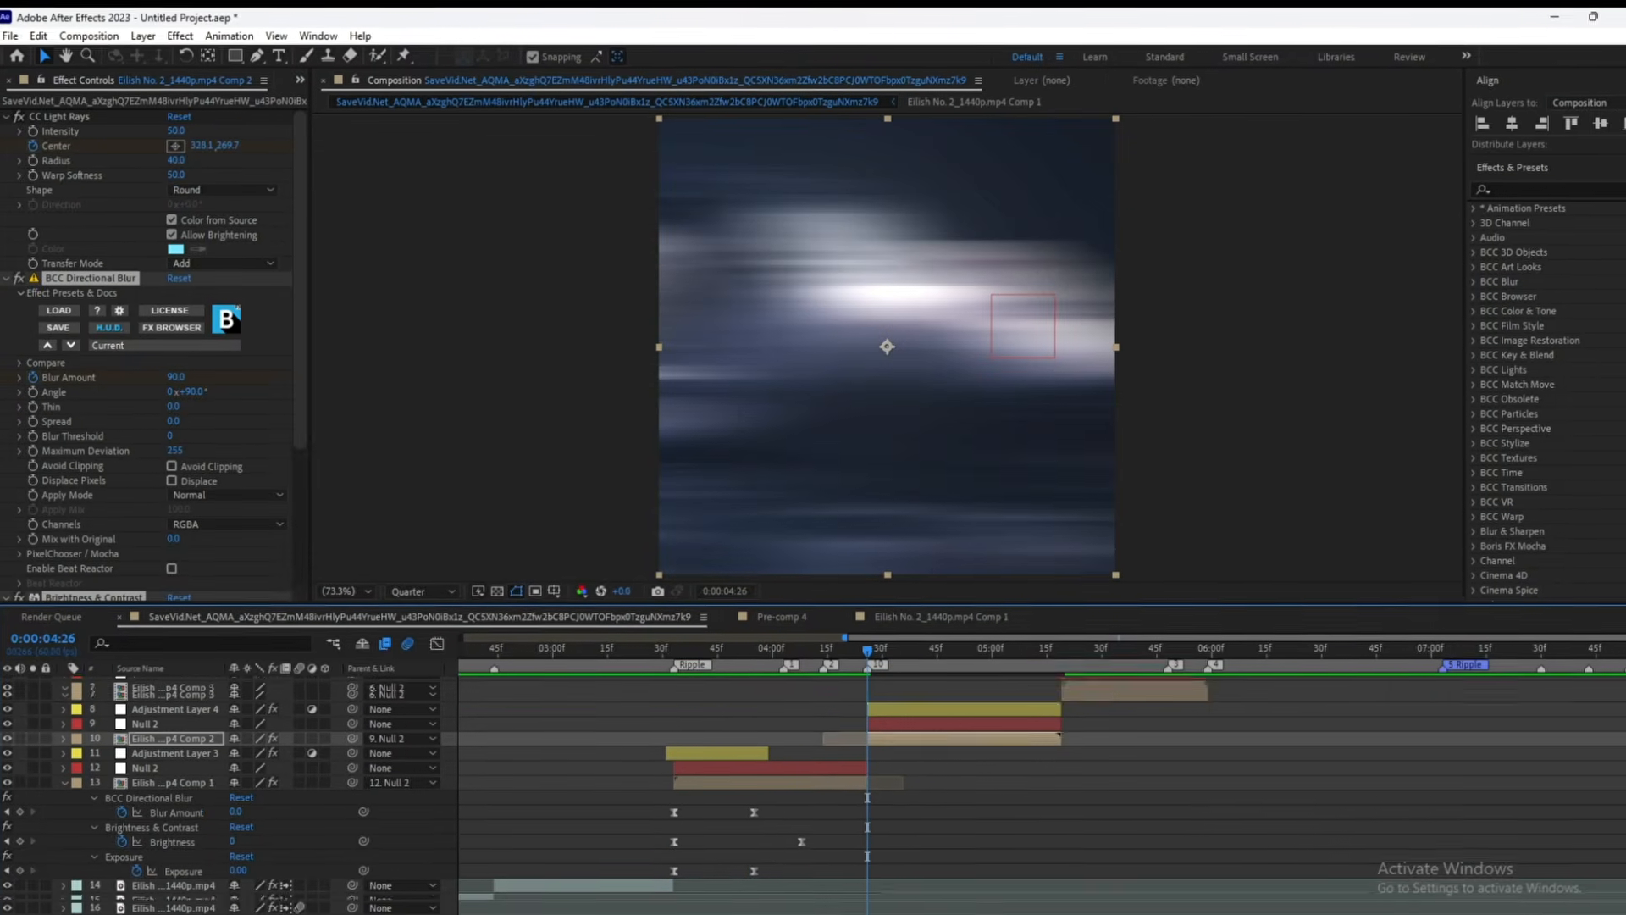
- Paste the copied effect keyframes onto the Comp 3 clip at 0:00:05:19 and move the playhead to the Comp 4 clip's start
click(1059, 656)
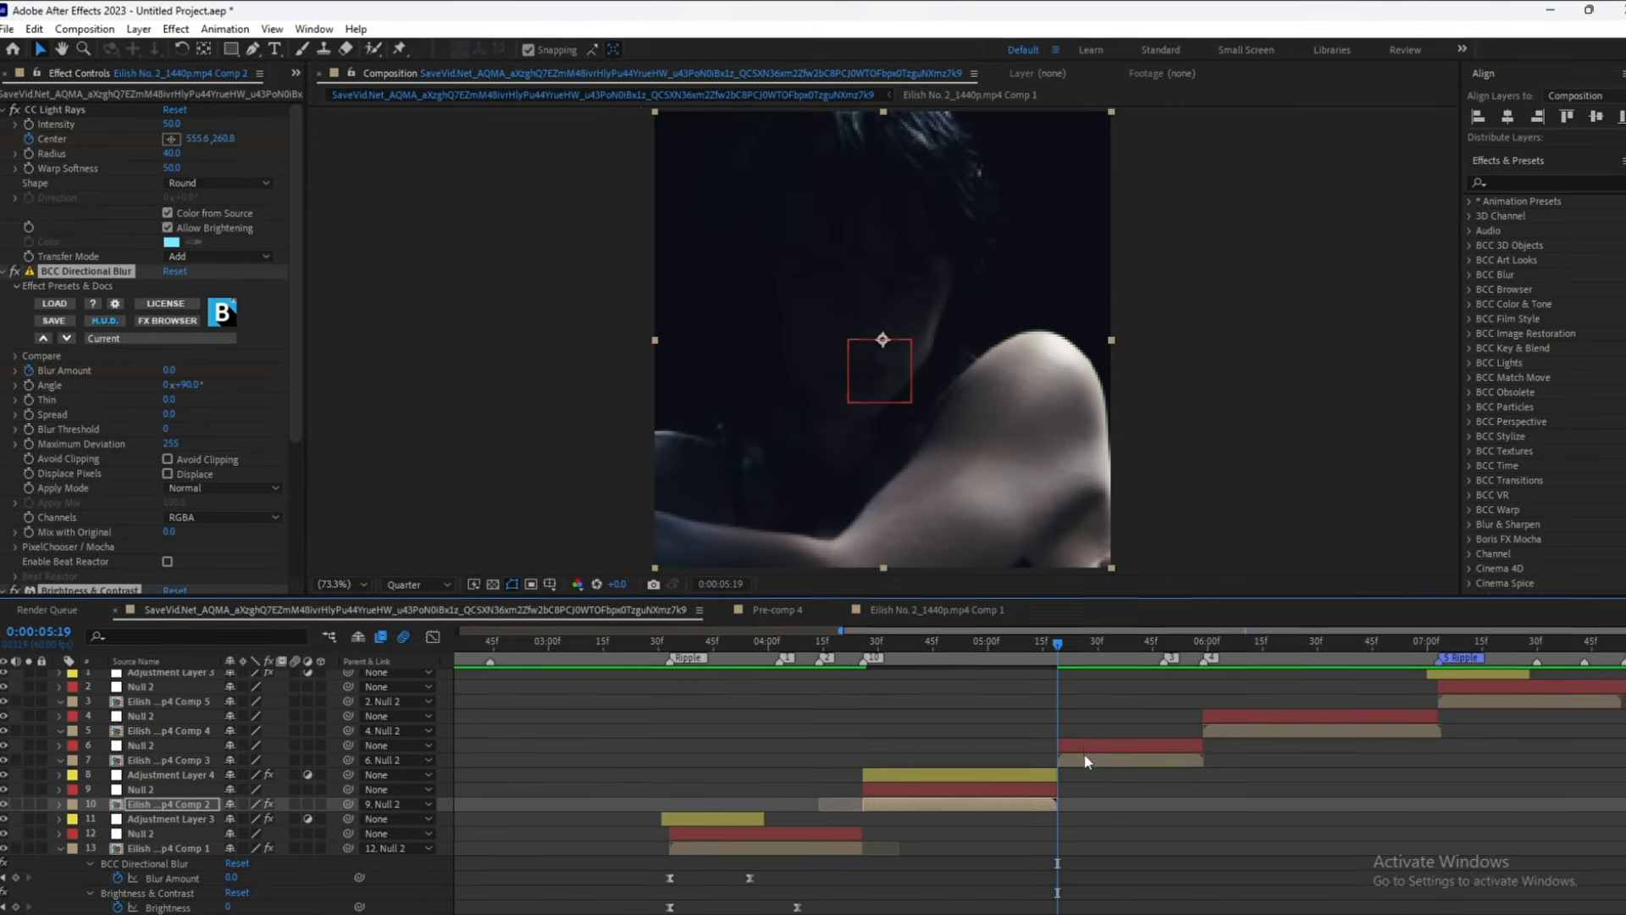
click(169, 760)
key(ctrl+v)
click(1206, 651)
drag(1204, 655, 1208, 654)
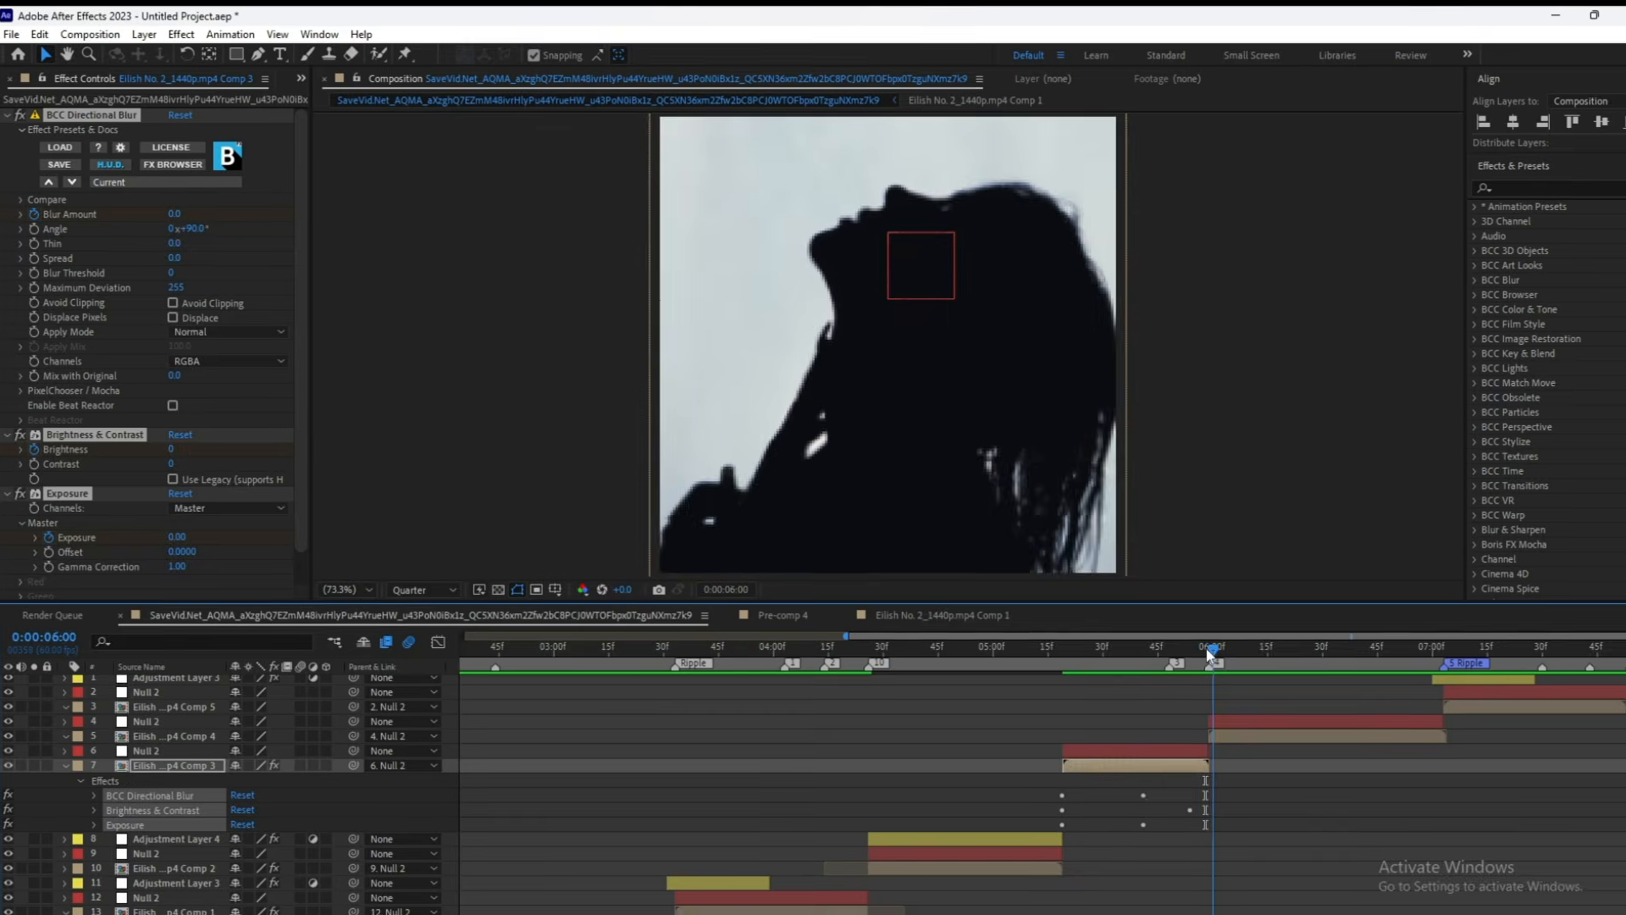
- Paste the copied effect keyframes onto the Comp 4 clip at 0:00:06:00 and the Comp 5 clip at 0:00:07:03
click(1231, 739)
key(ctrl+v)
click(1442, 654)
click(1470, 704)
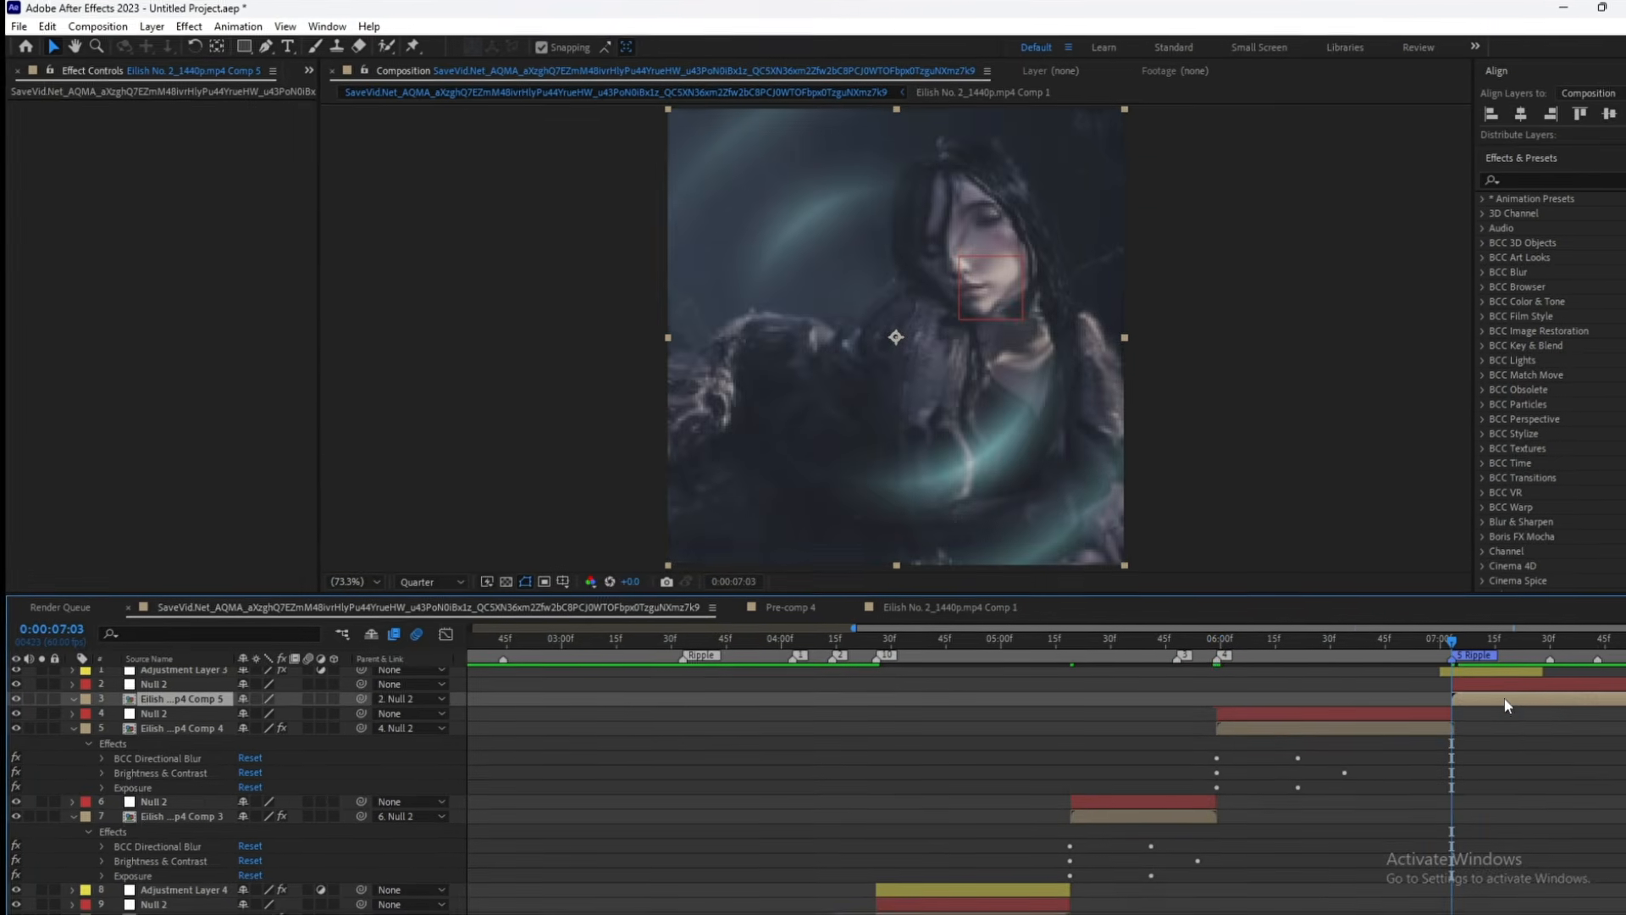
key(ctrl+v)
- Set the BCC Directional Blur angle to 0° on the Comp 3 and Comp 2 clips
click(1286, 797)
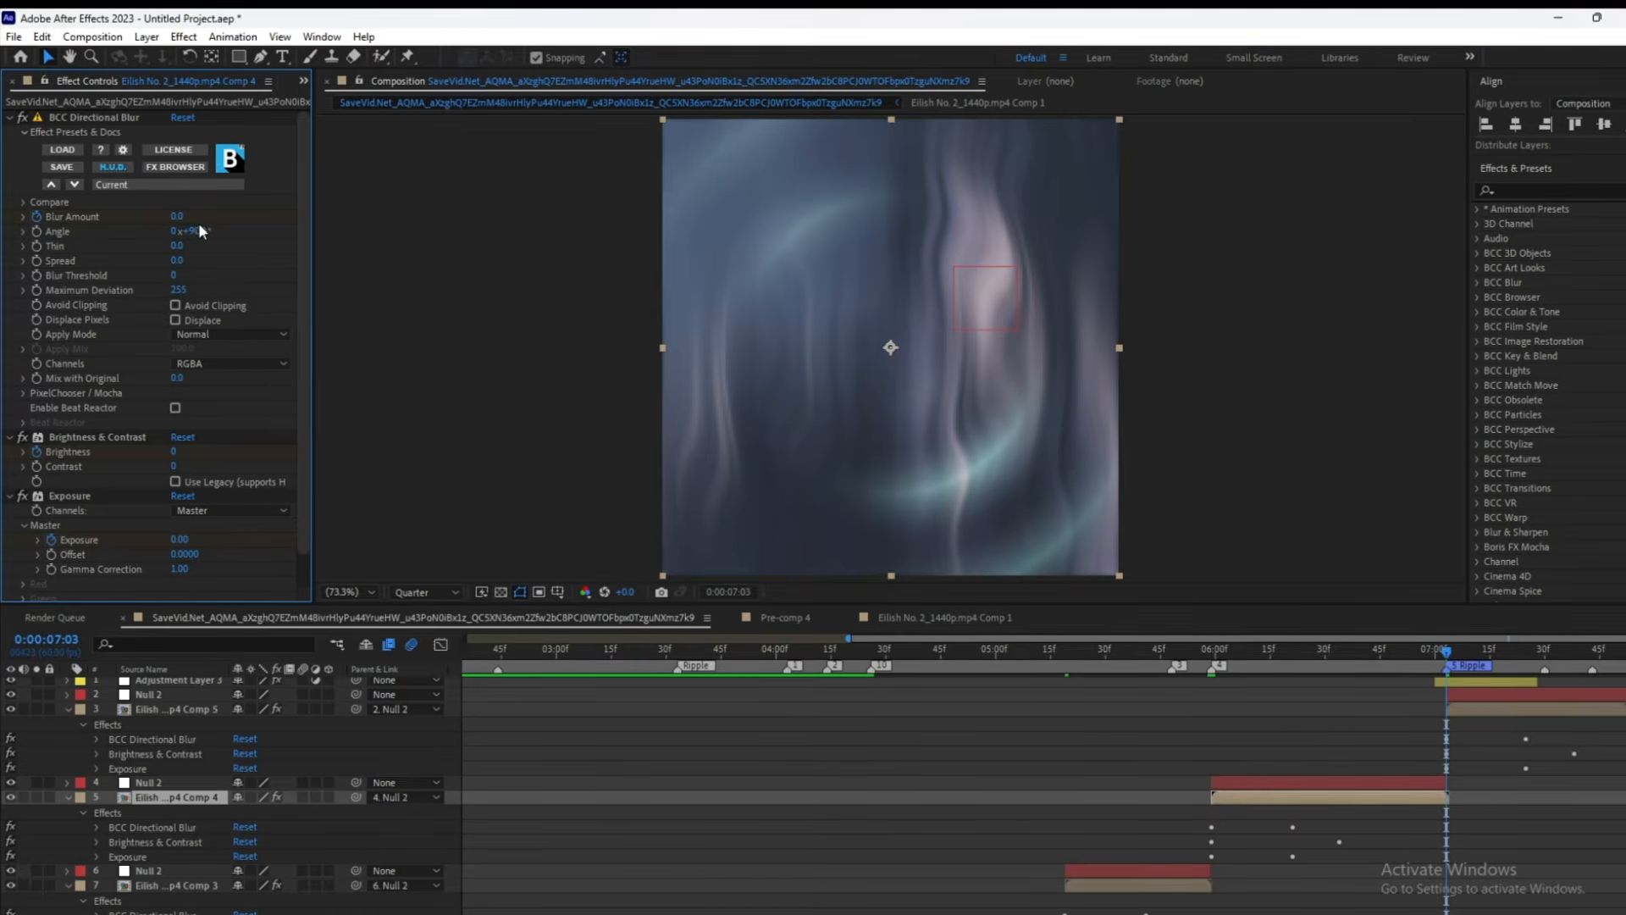
click(1096, 886)
click(198, 232)
text(0)
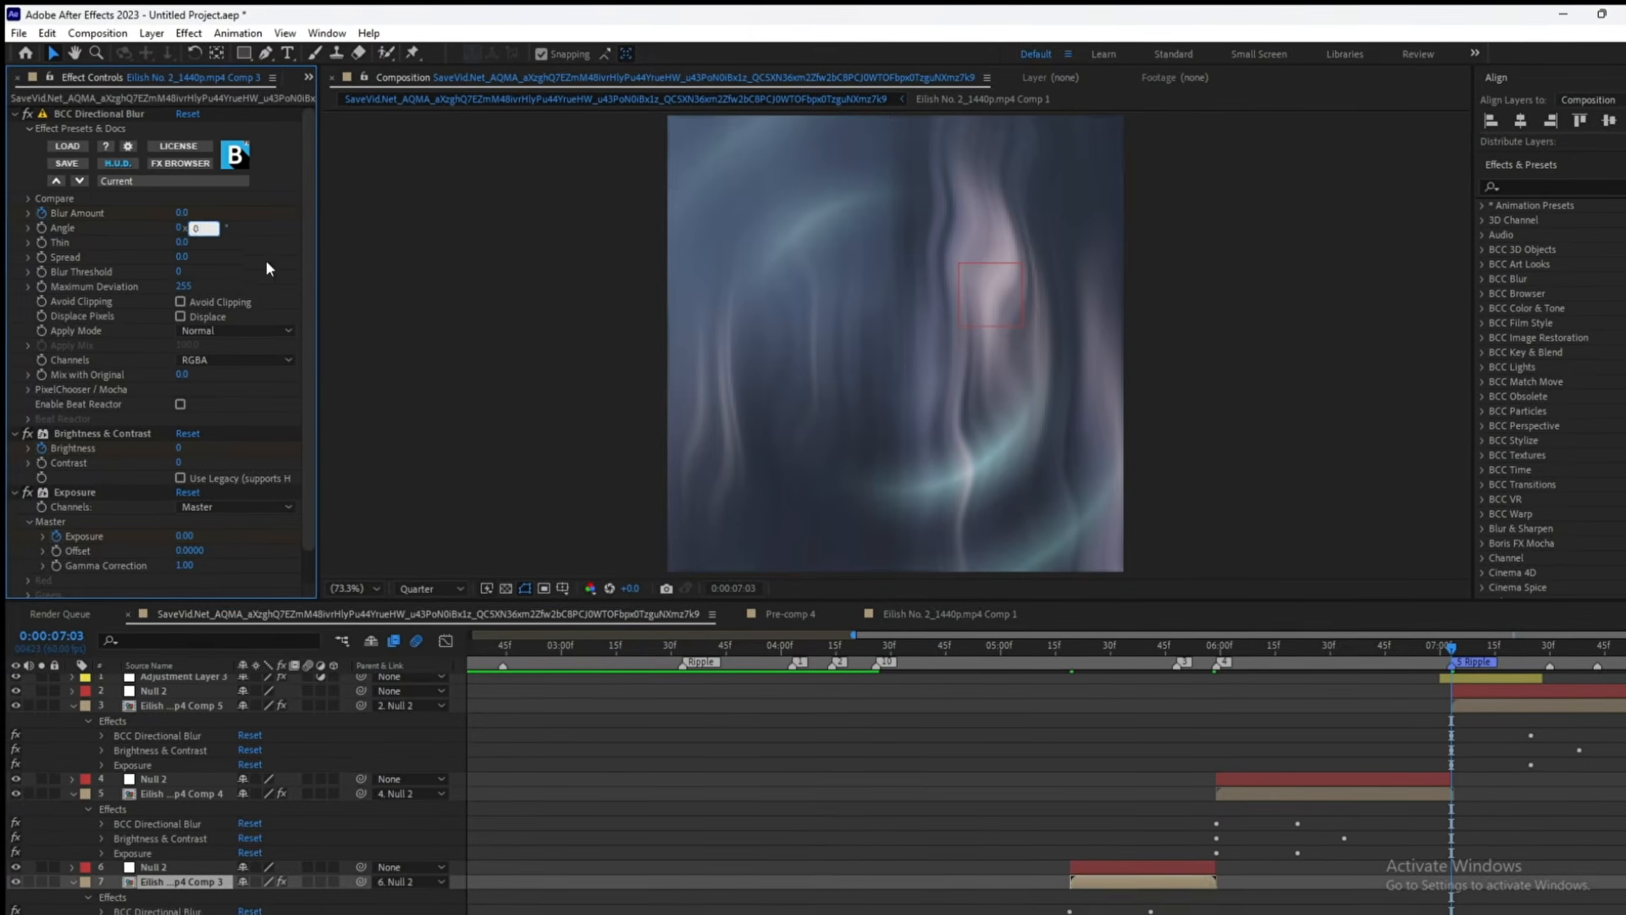
key(Return)
scroll(1016, 804, down, 3)
click(974, 847)
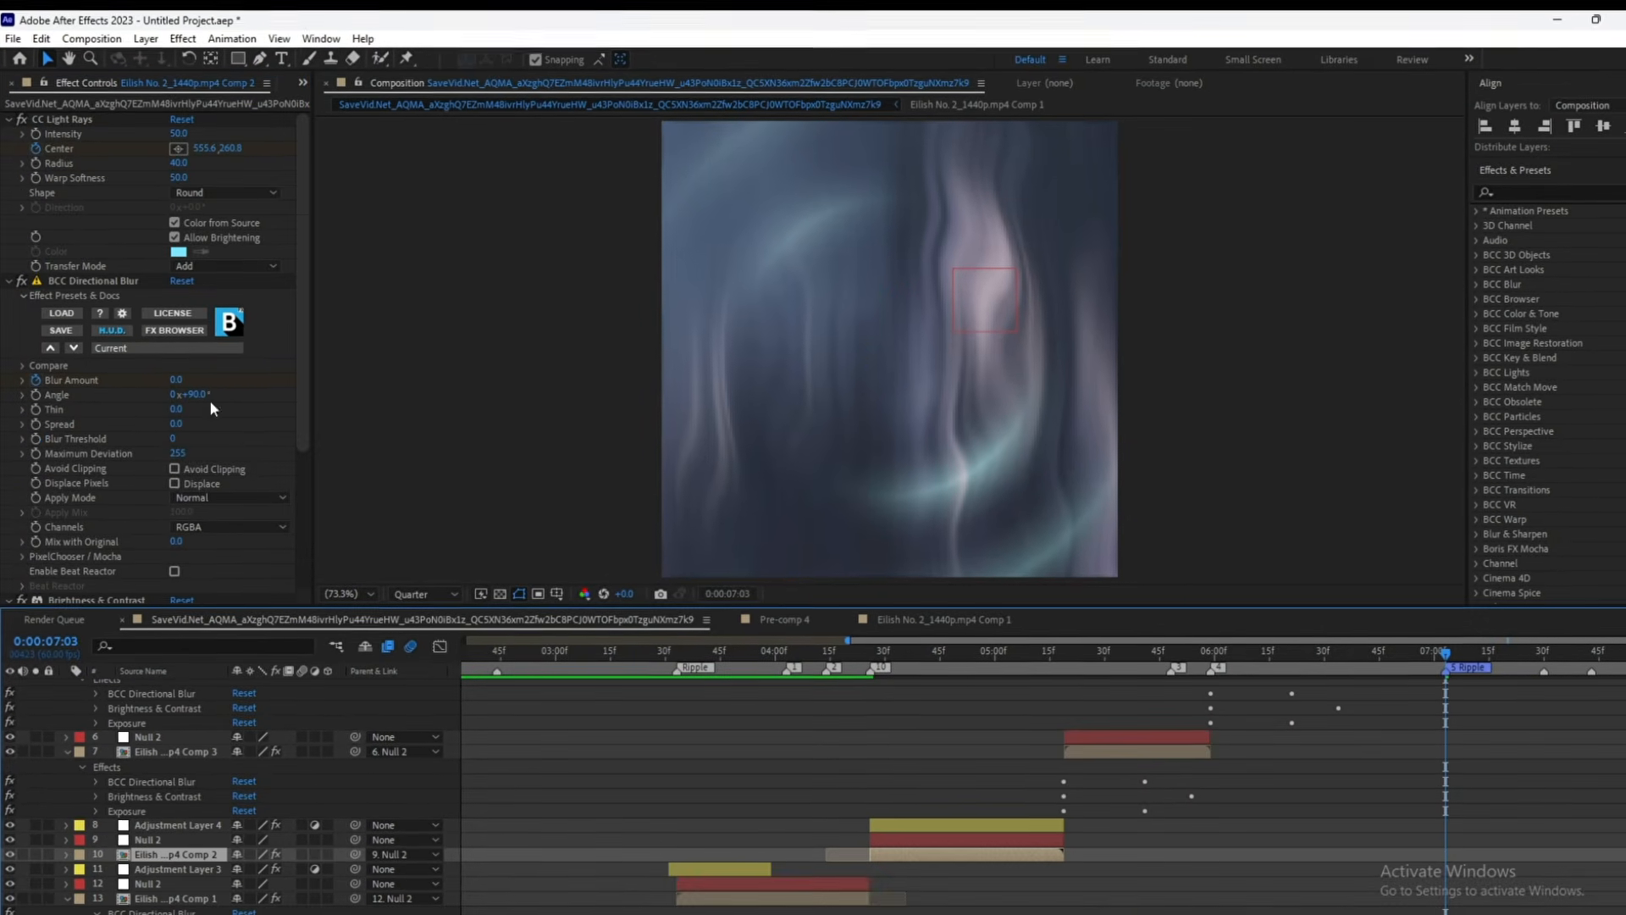
click(199, 391)
text(0)
key(Return)
- Collapse the expanded properties of the comp layers and preview the transitions from 0:00:03:03
drag(896, 650, 681, 649)
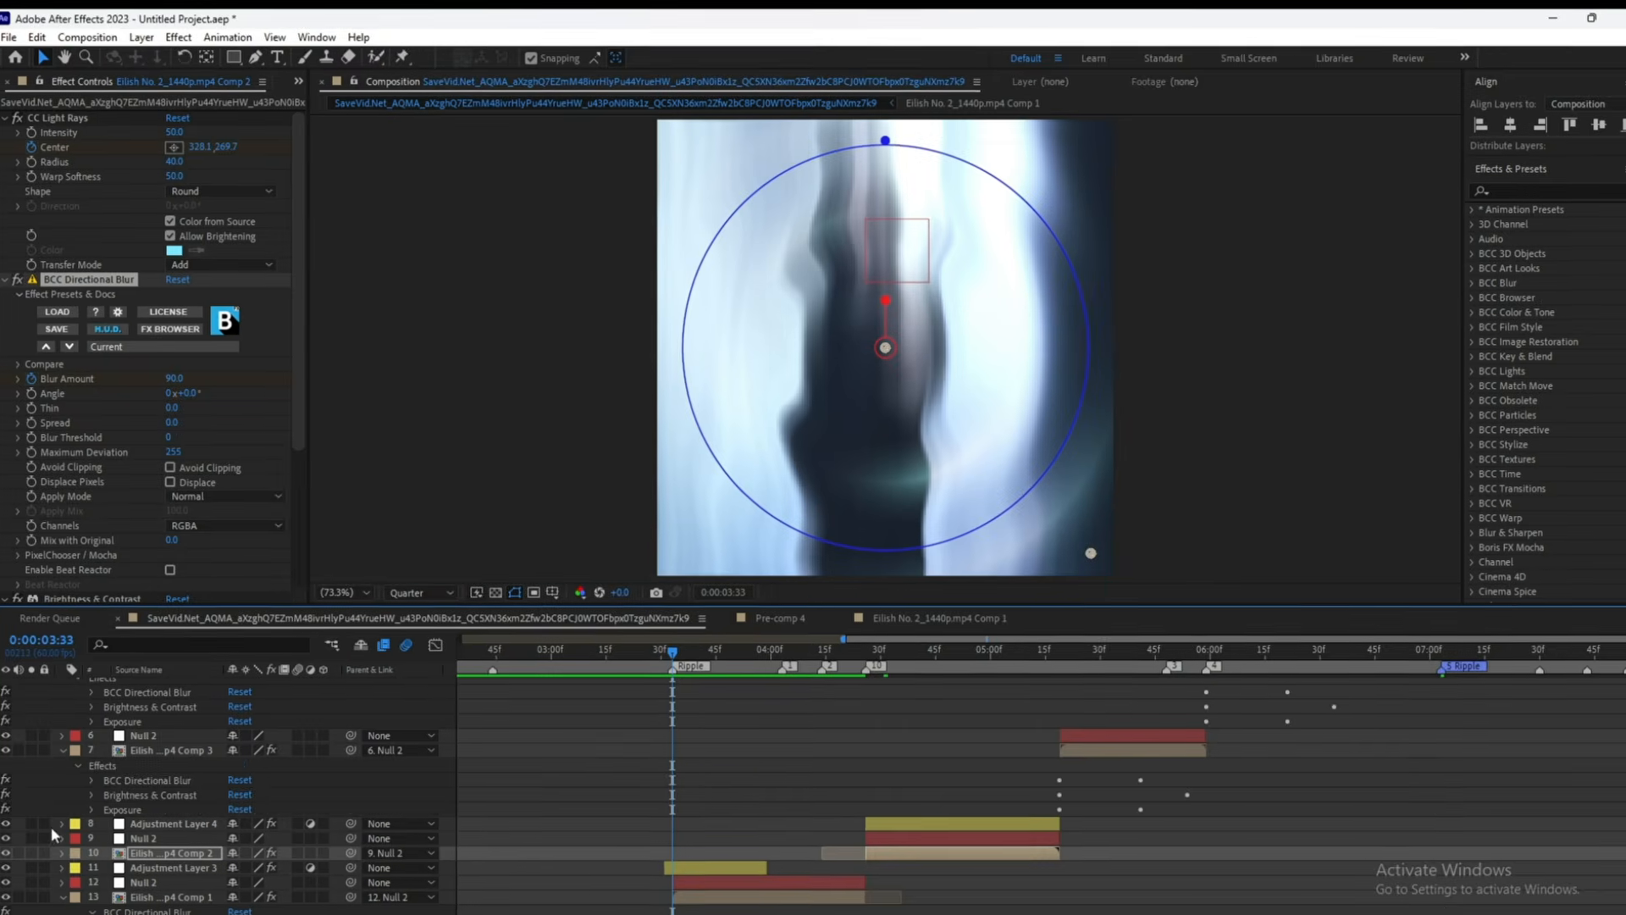
click(71, 749)
click(71, 837)
scroll(380, 809, up, 3)
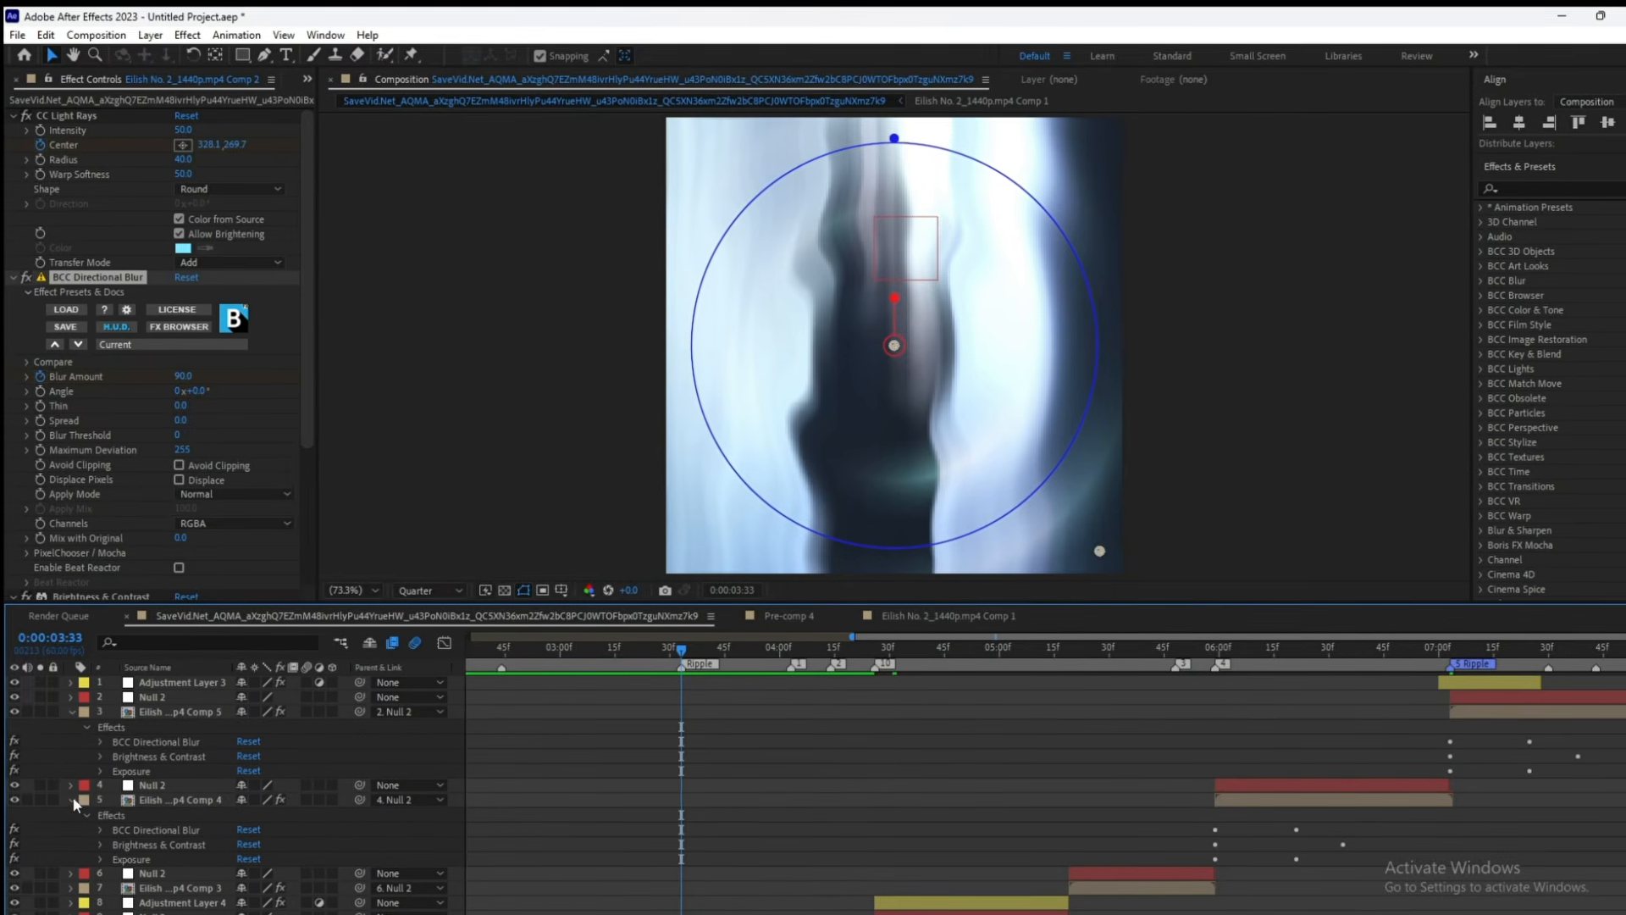
click(72, 796)
click(71, 708)
click(569, 648)
key(space)
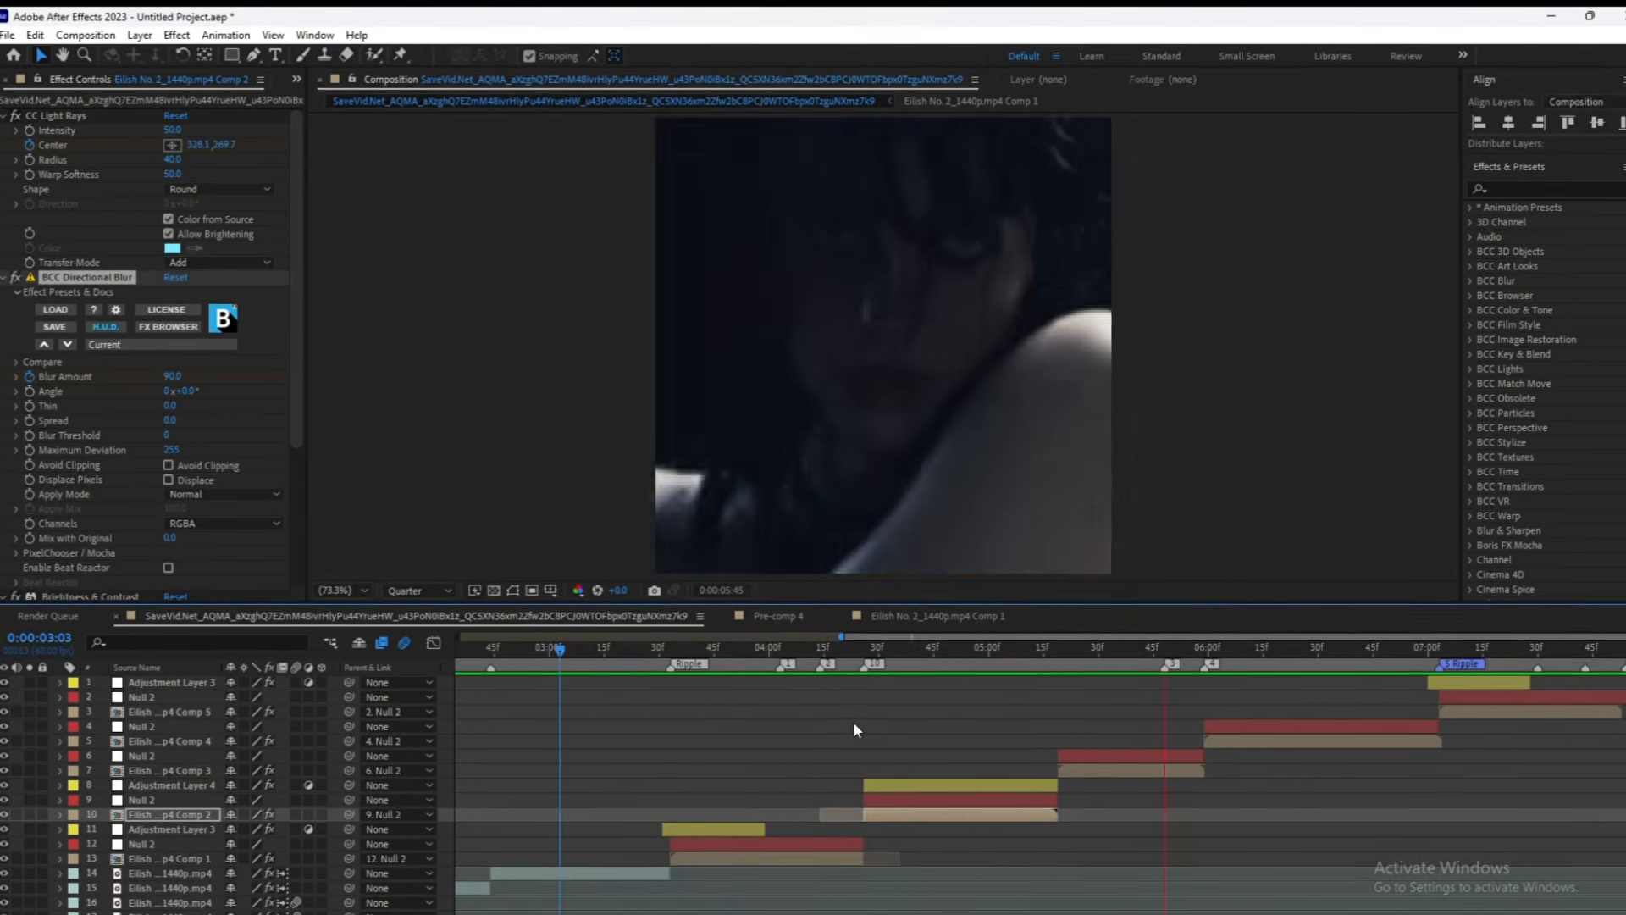
- Duplicate the Comp 2 clip at 0:00:04:26, place the copy above Adjustment Layer 4 and freeze its frame
click(880, 650)
click(898, 799)
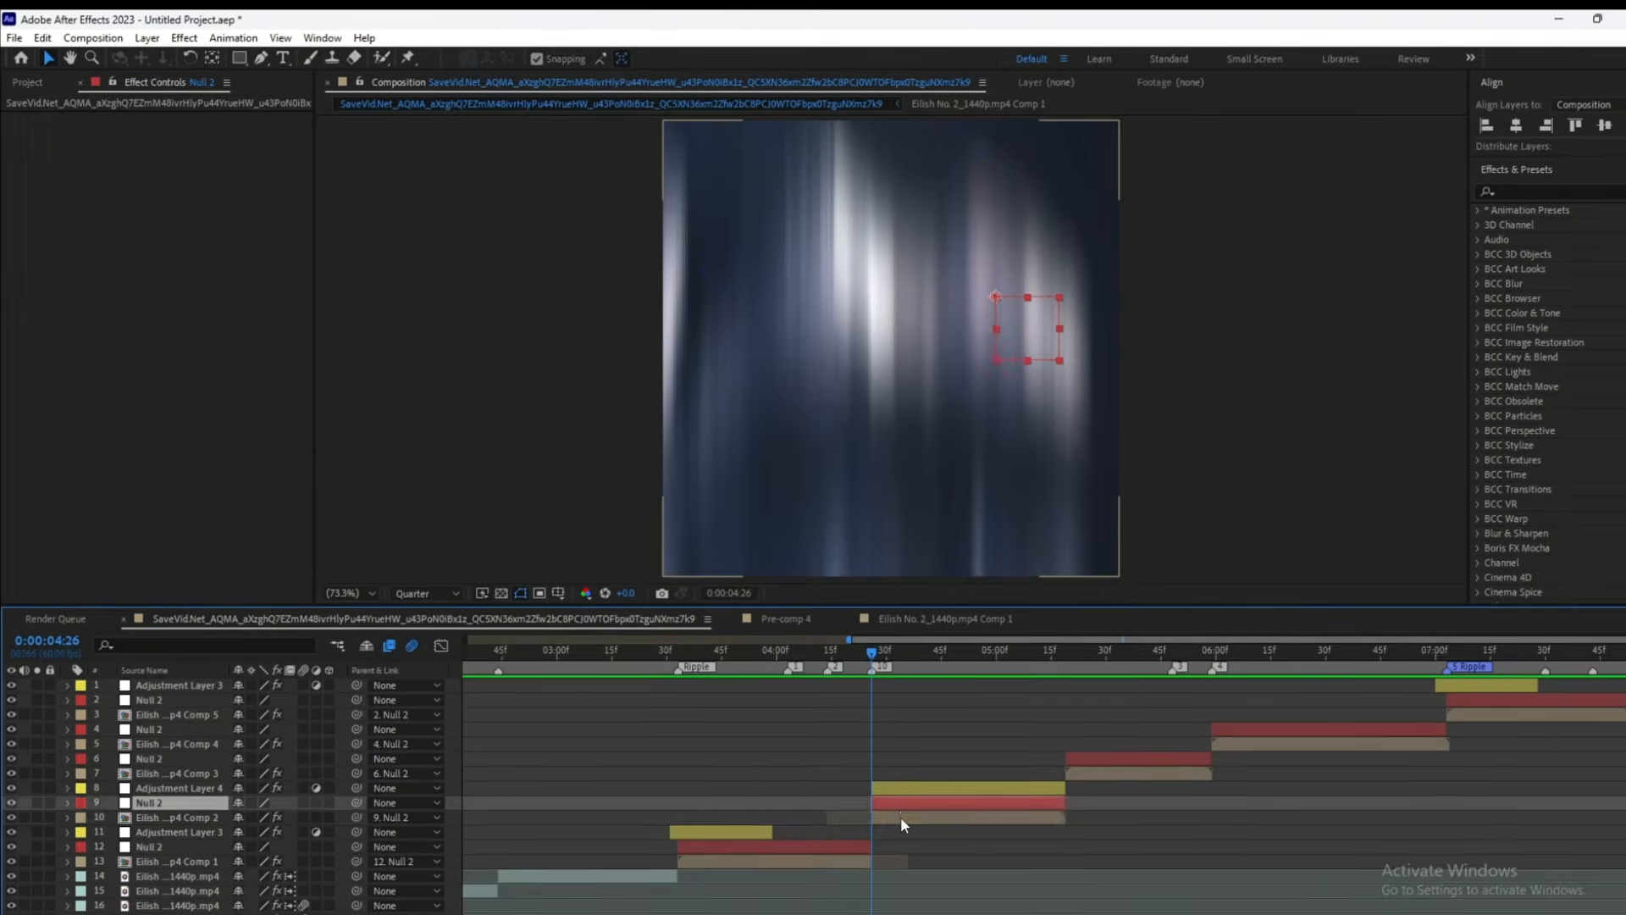
click(900, 814)
key(ctrl+d)
drag(210, 815, 210, 783)
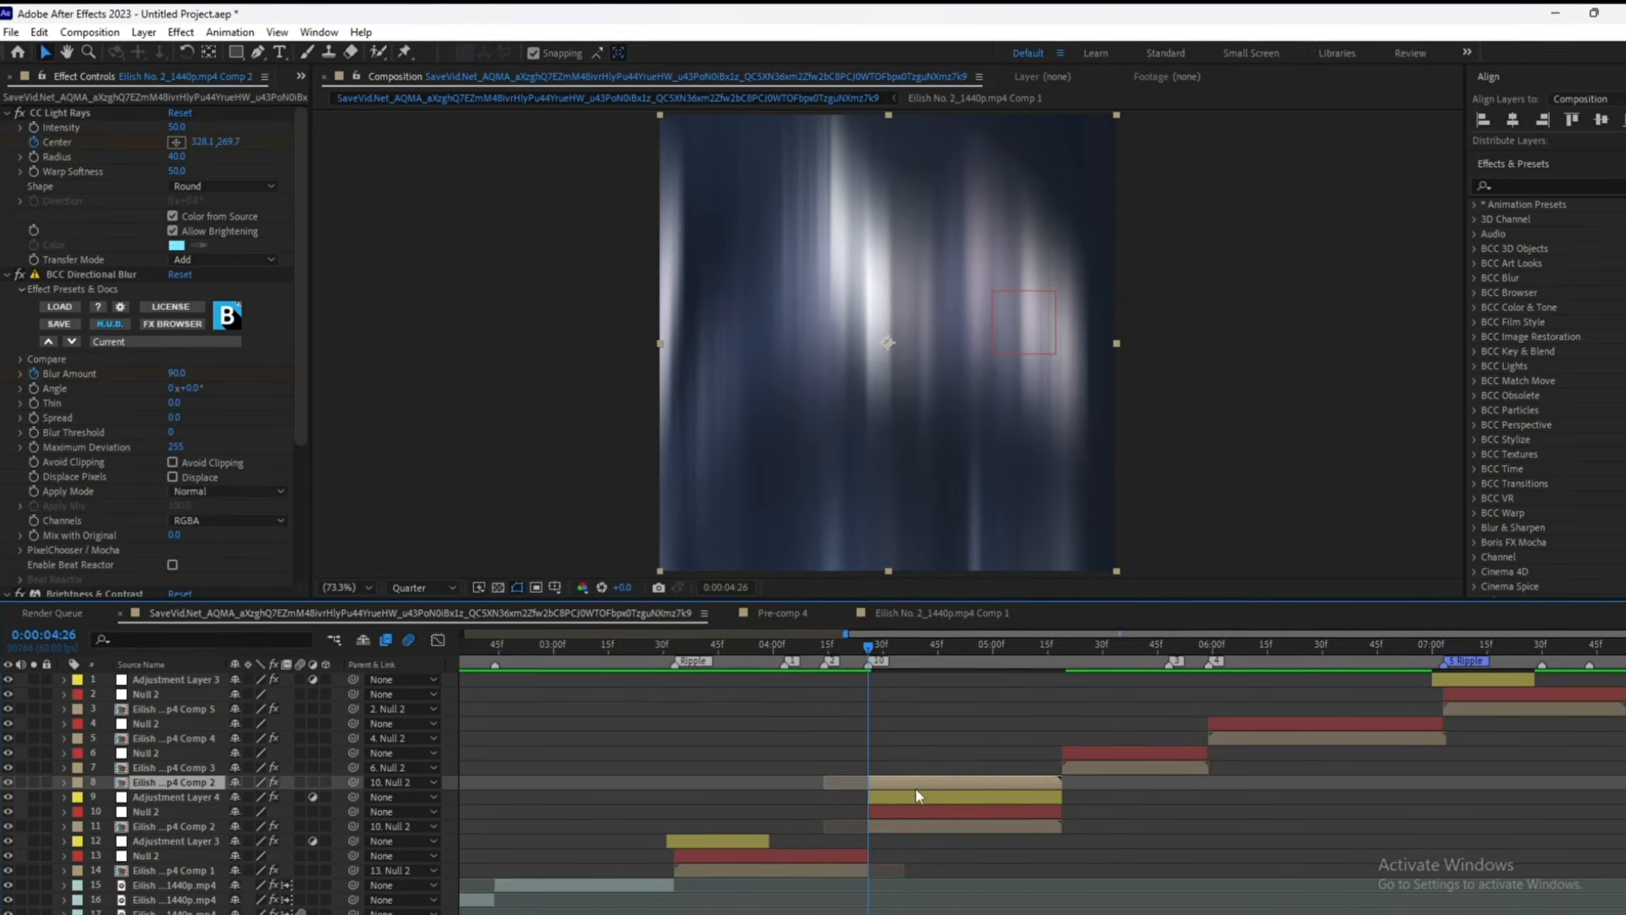
right_click(895, 784)
mouse_move(935, 362)
click(1127, 419)
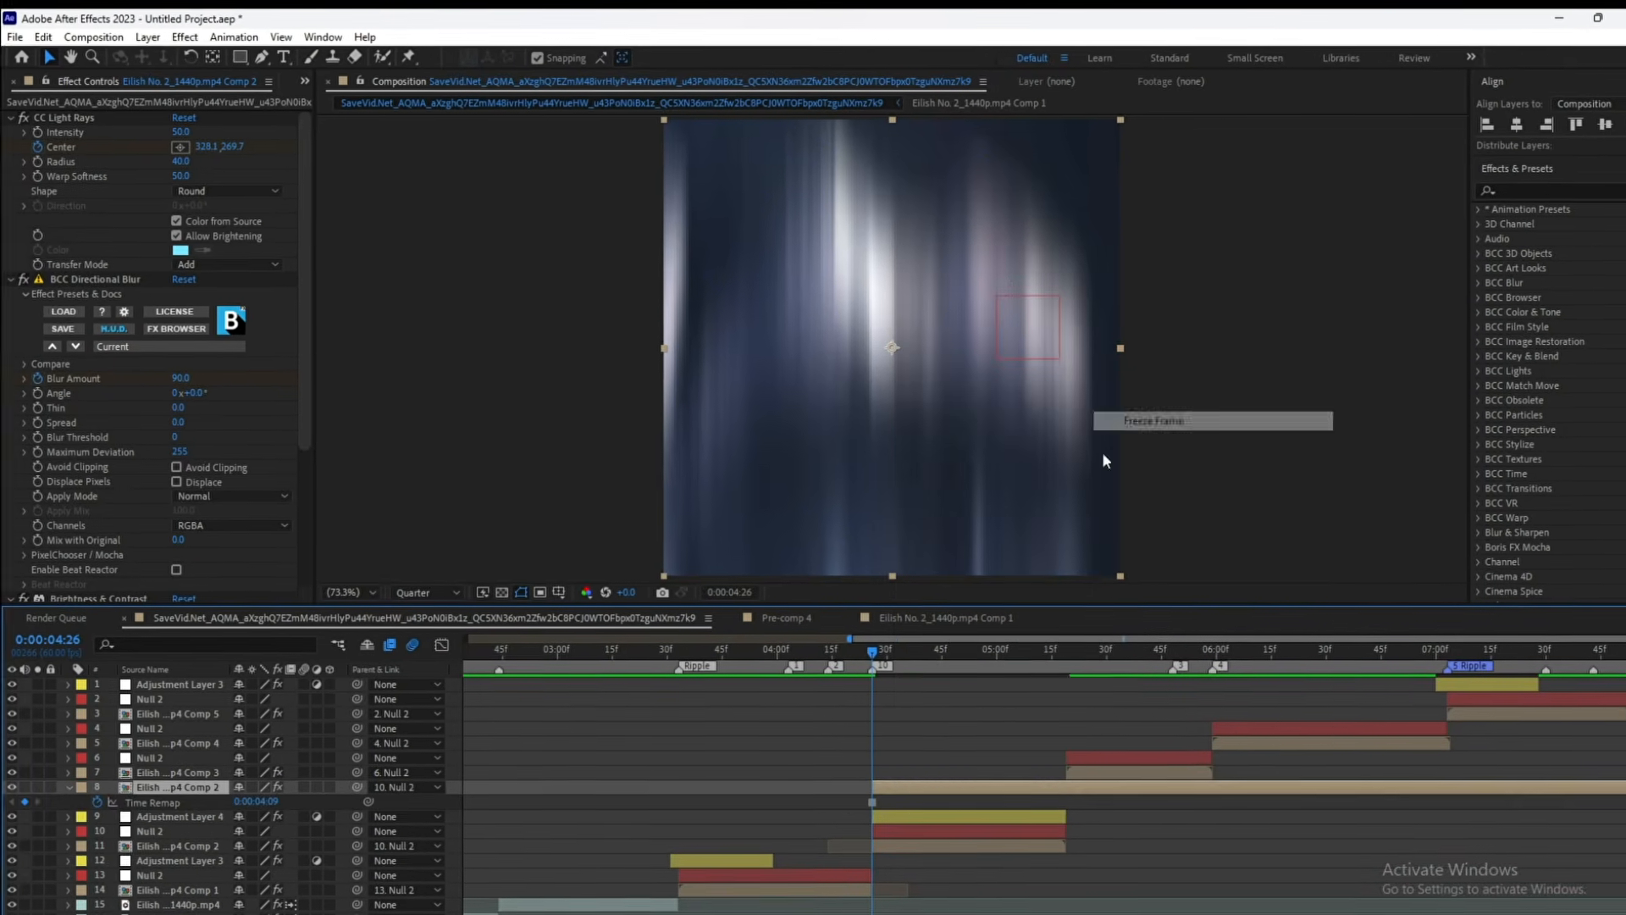
- Remove CC Light Rays, BCC Directional Blur, Brightness & Contrast and Exposure from the frozen Comp 2 copy
key(u)
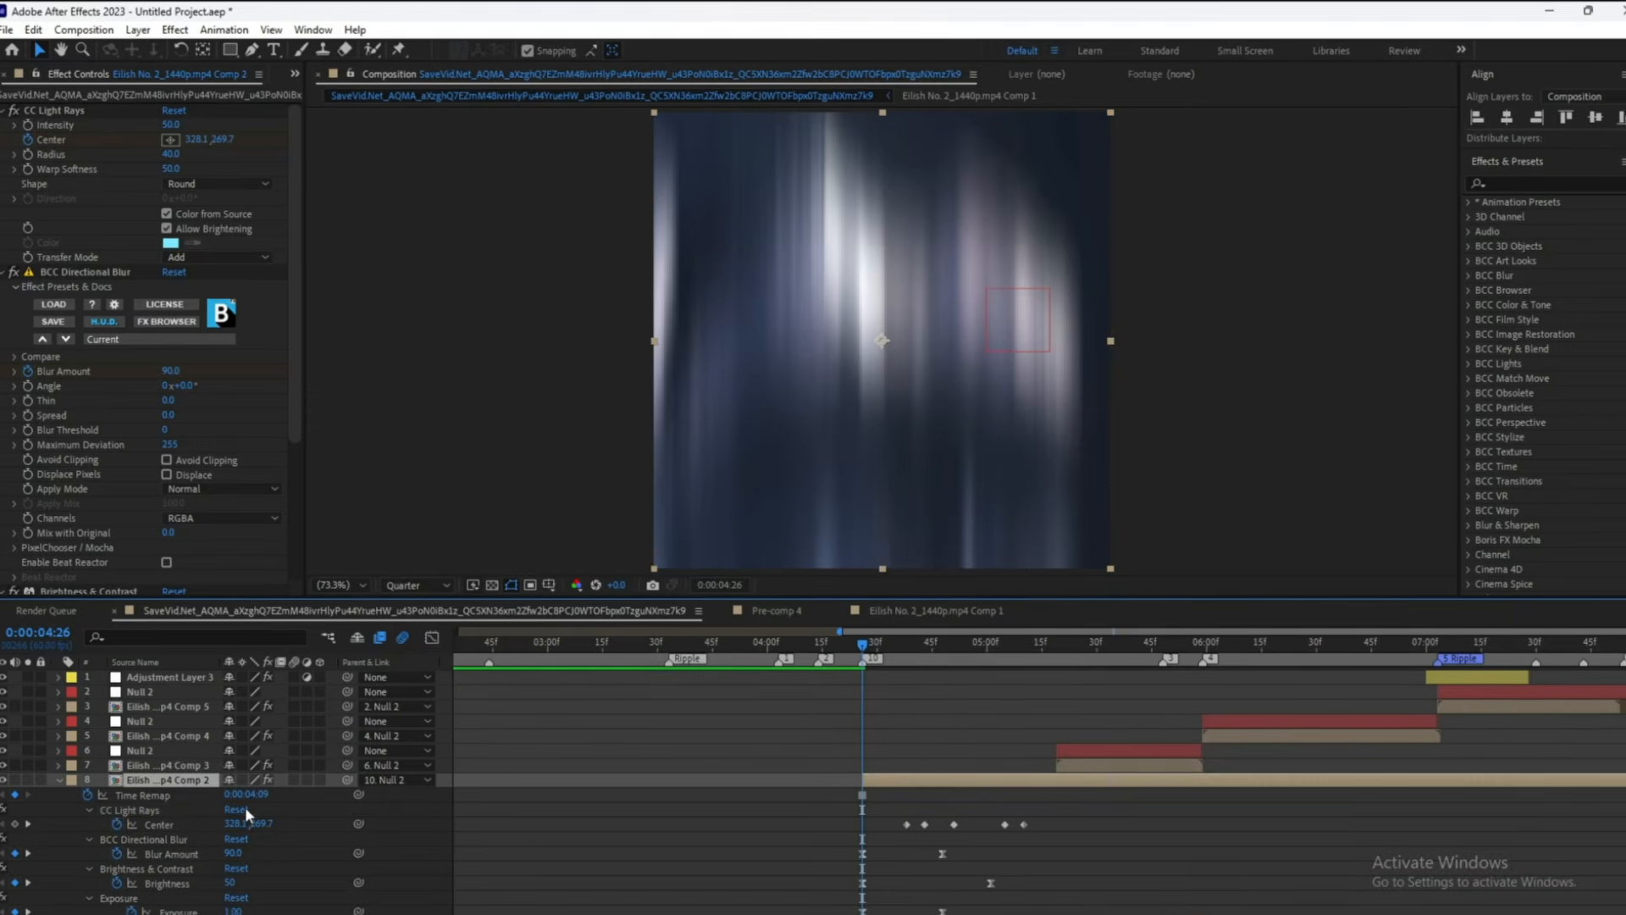
click(170, 824)
shift+click(175, 855)
shift+click(175, 886)
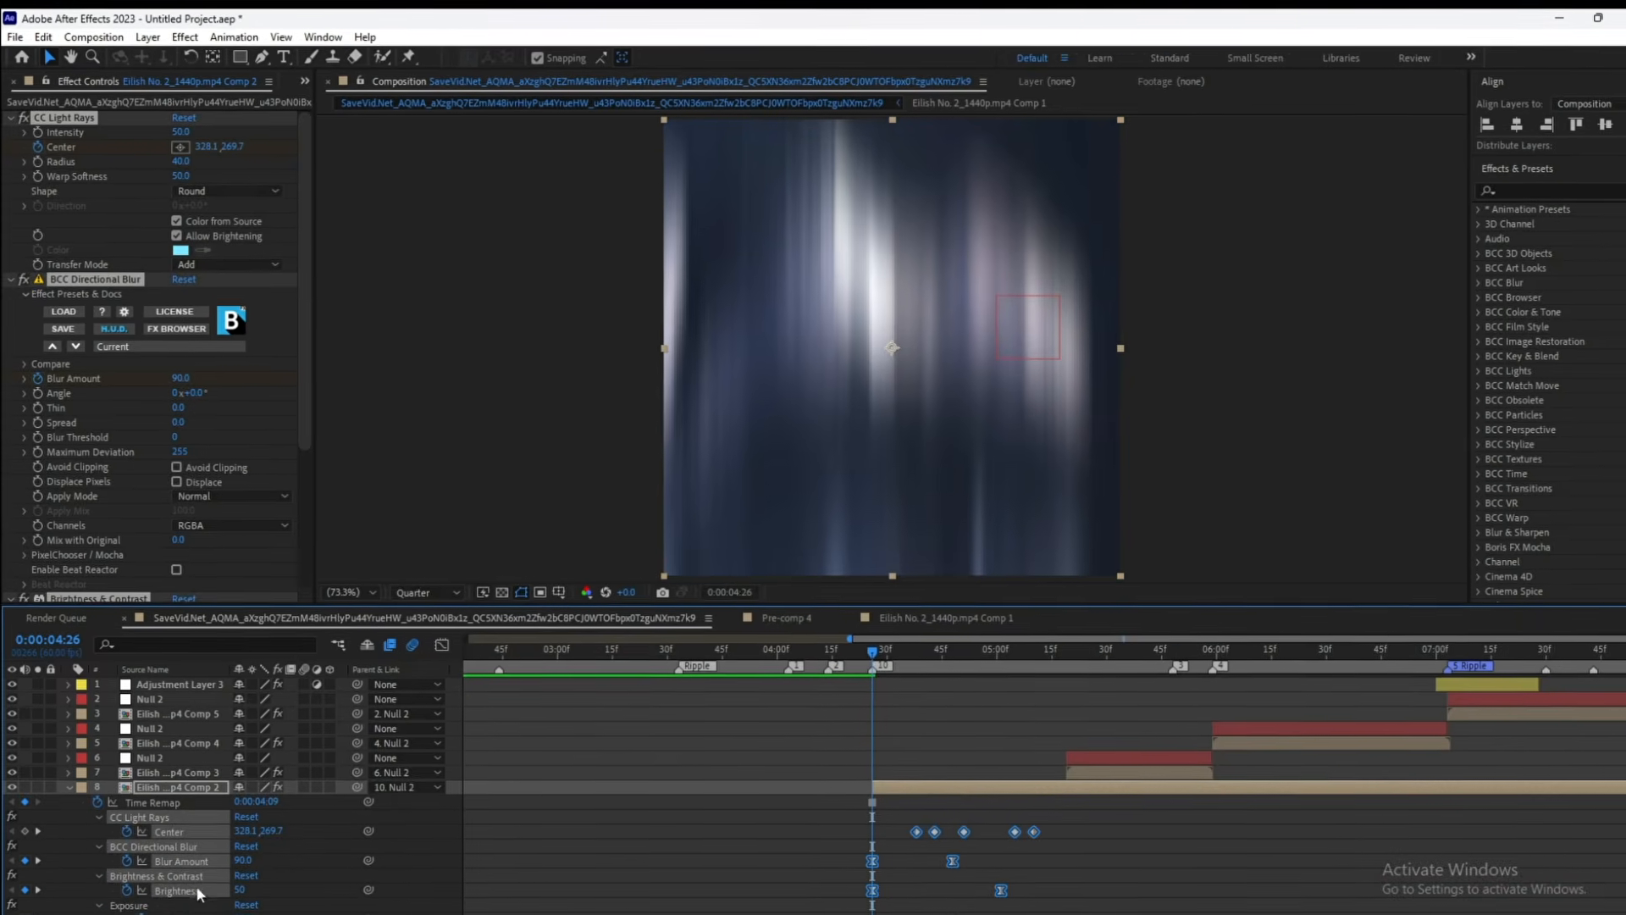
key(Delete)
key(Delete)
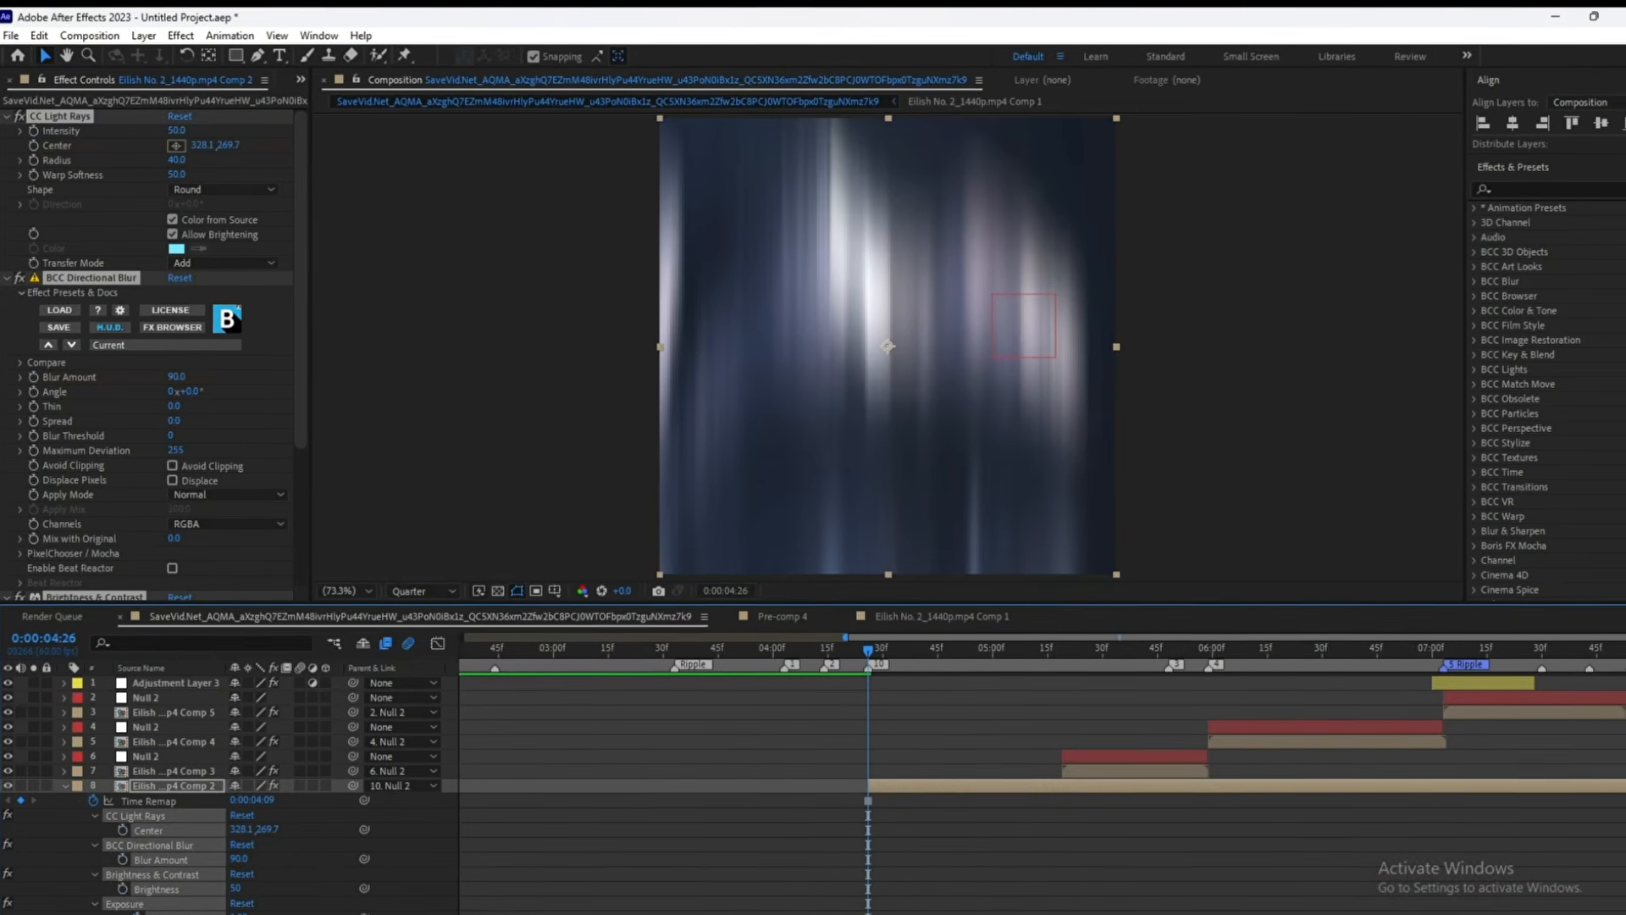
- Shift the frozen Comp 2 copy to start at 0:00:04:03 and cut off everything after 0:00:04:26
drag(883, 778, 802, 788)
click(784, 651)
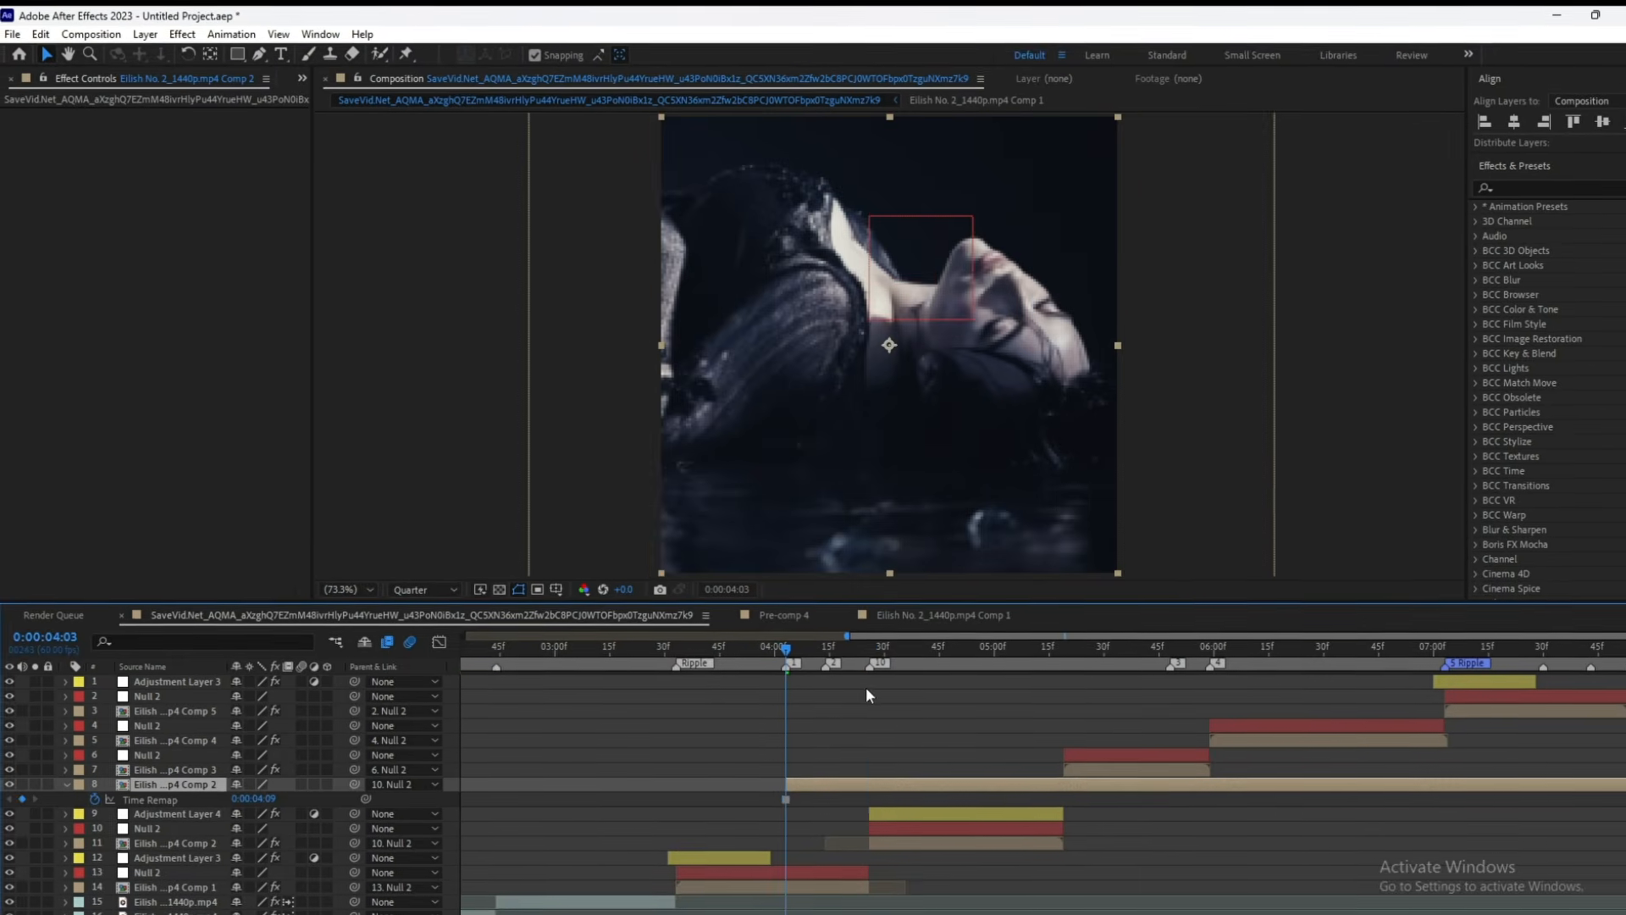
click(868, 651)
key(ctrl+shift+d)
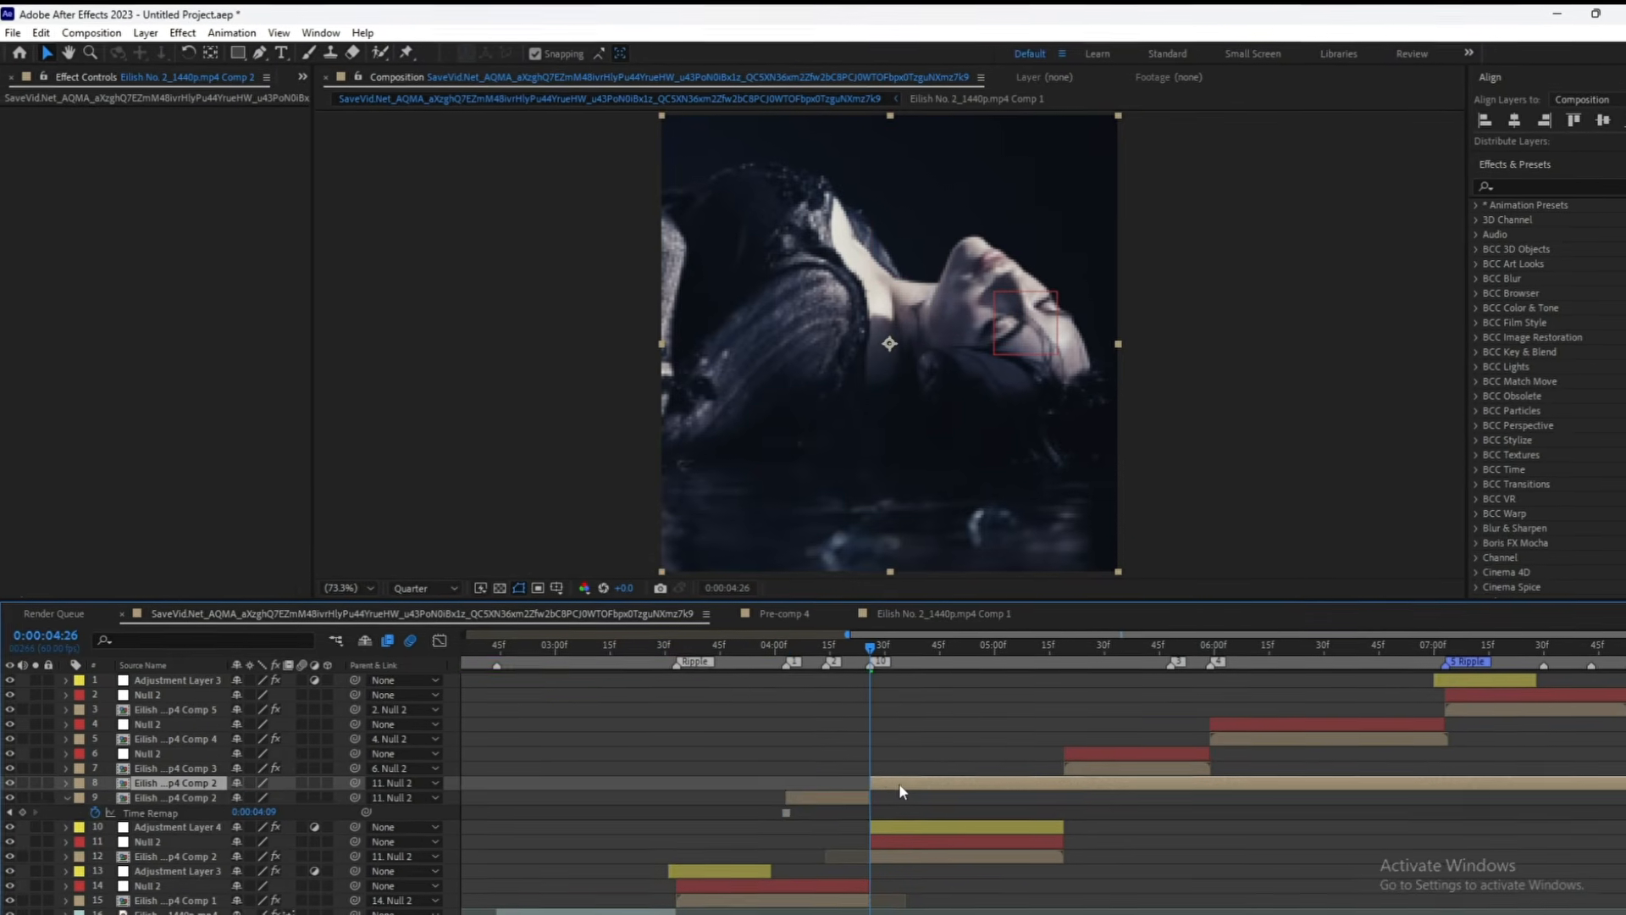
key(Delete)
- Mask the frozen Comp 2 copy with a tall rounded rectangle over the left part of the frame
click(783, 651)
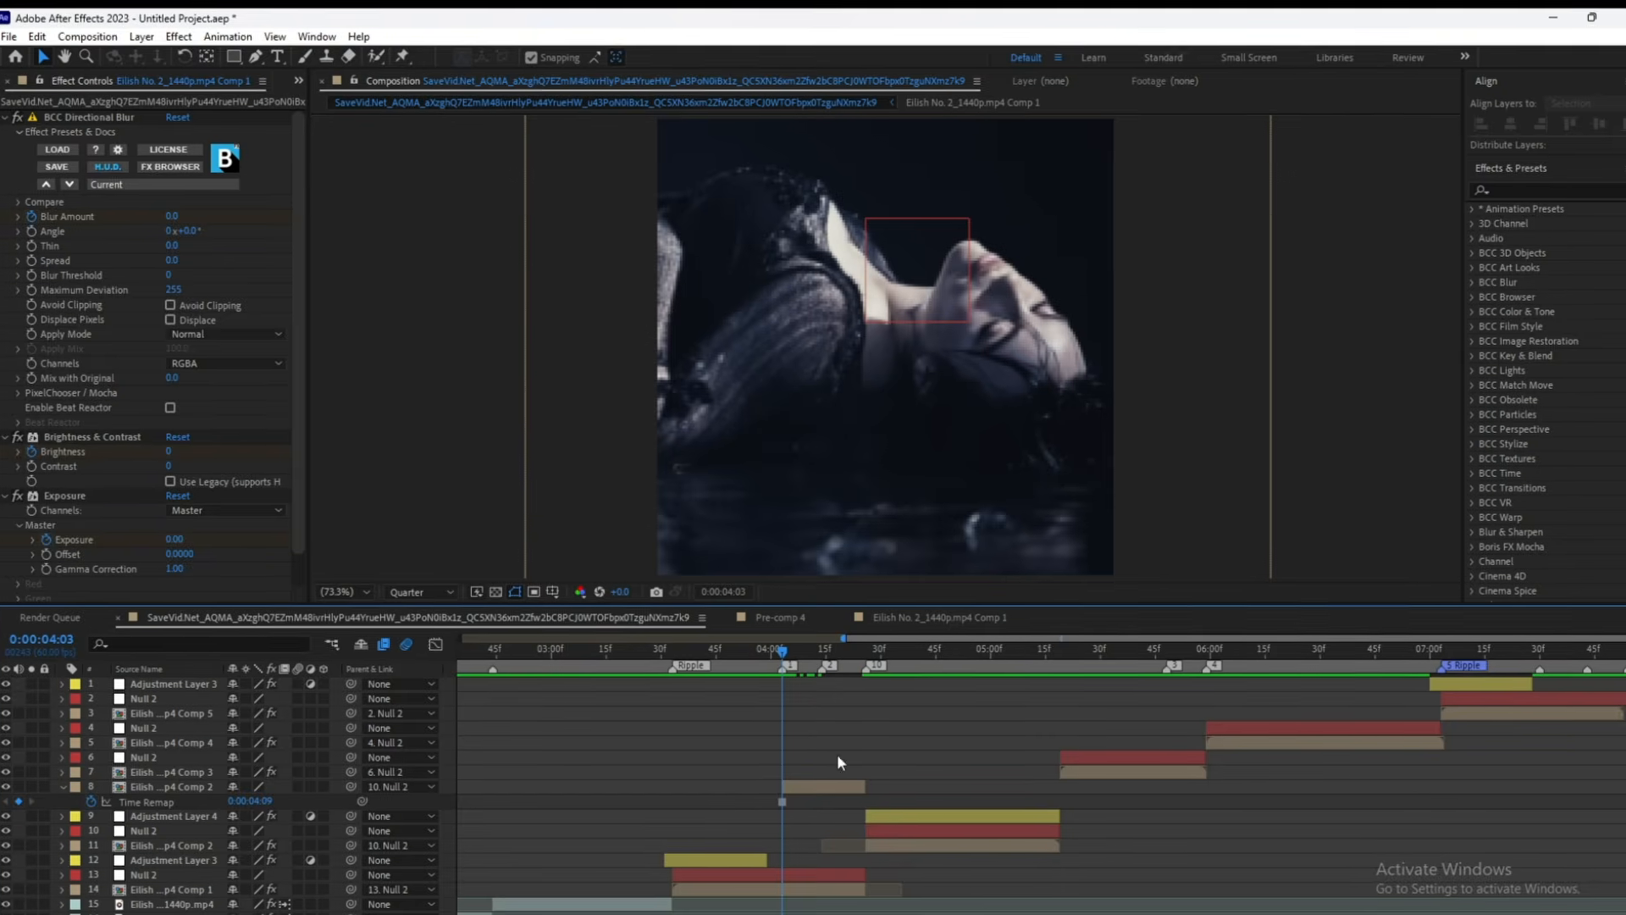
click(795, 784)
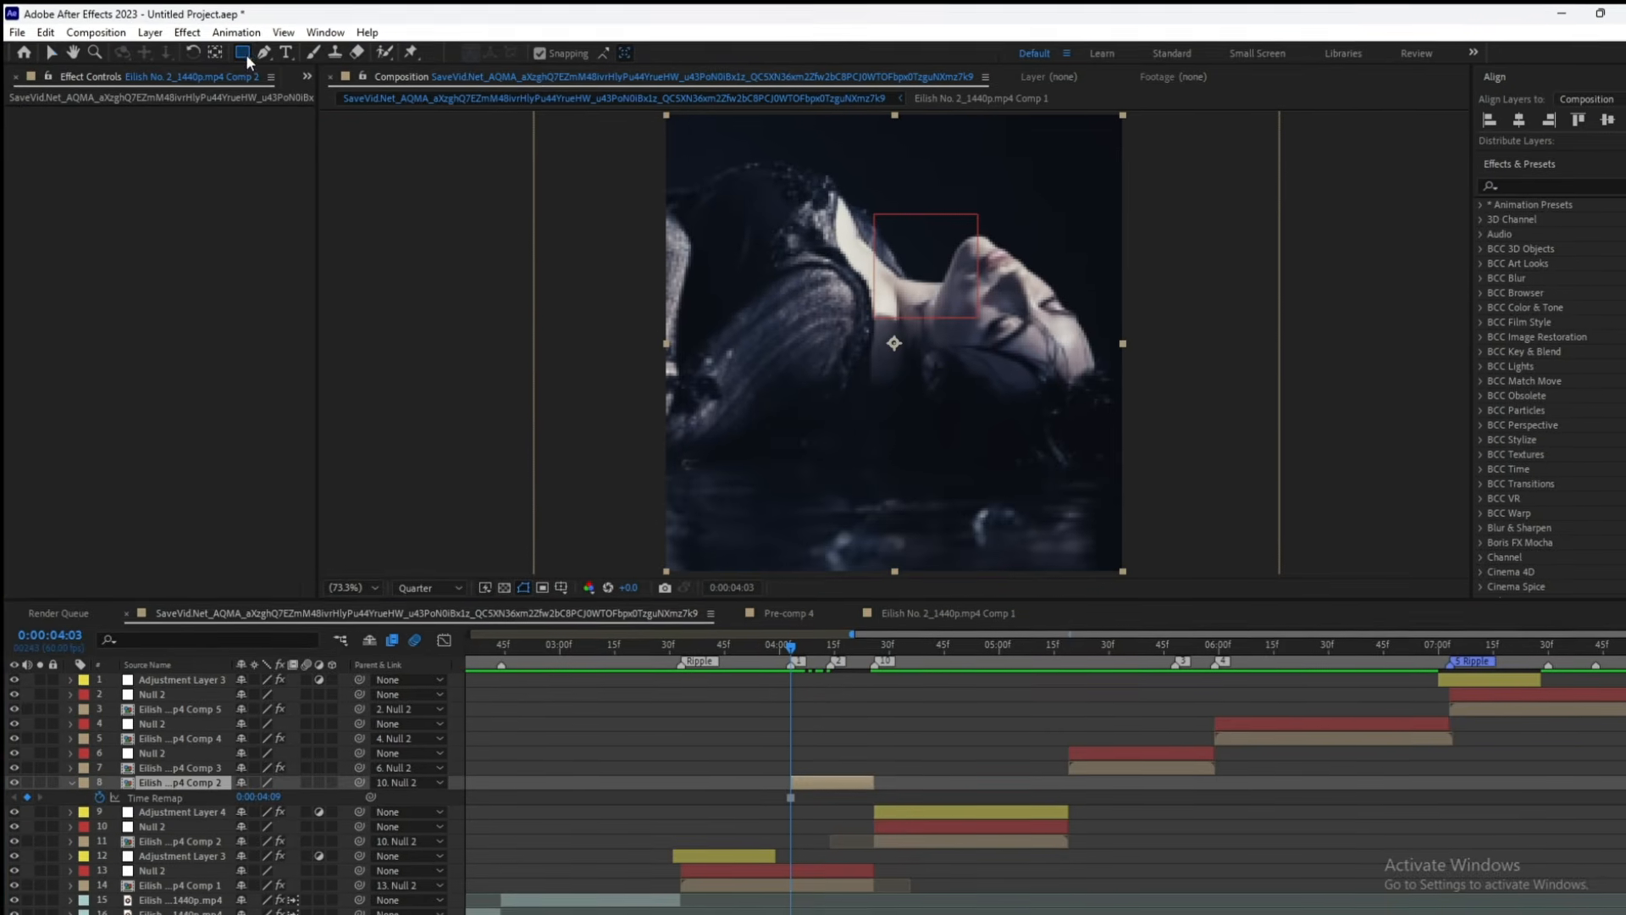
drag(246, 54, 284, 87)
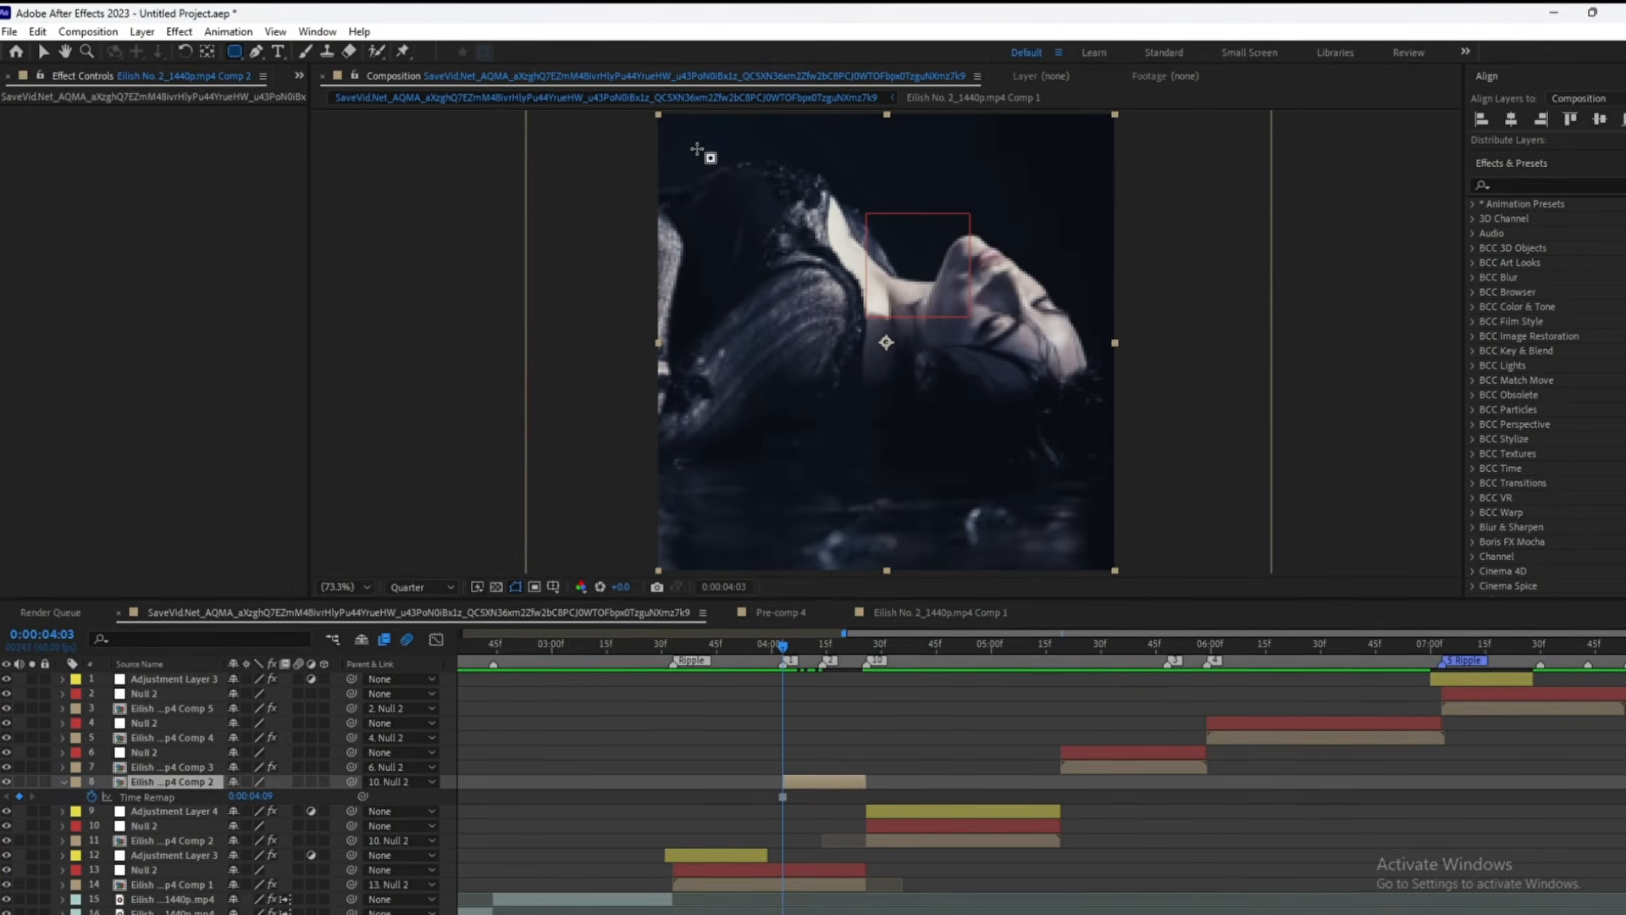
drag(707, 168, 865, 531)
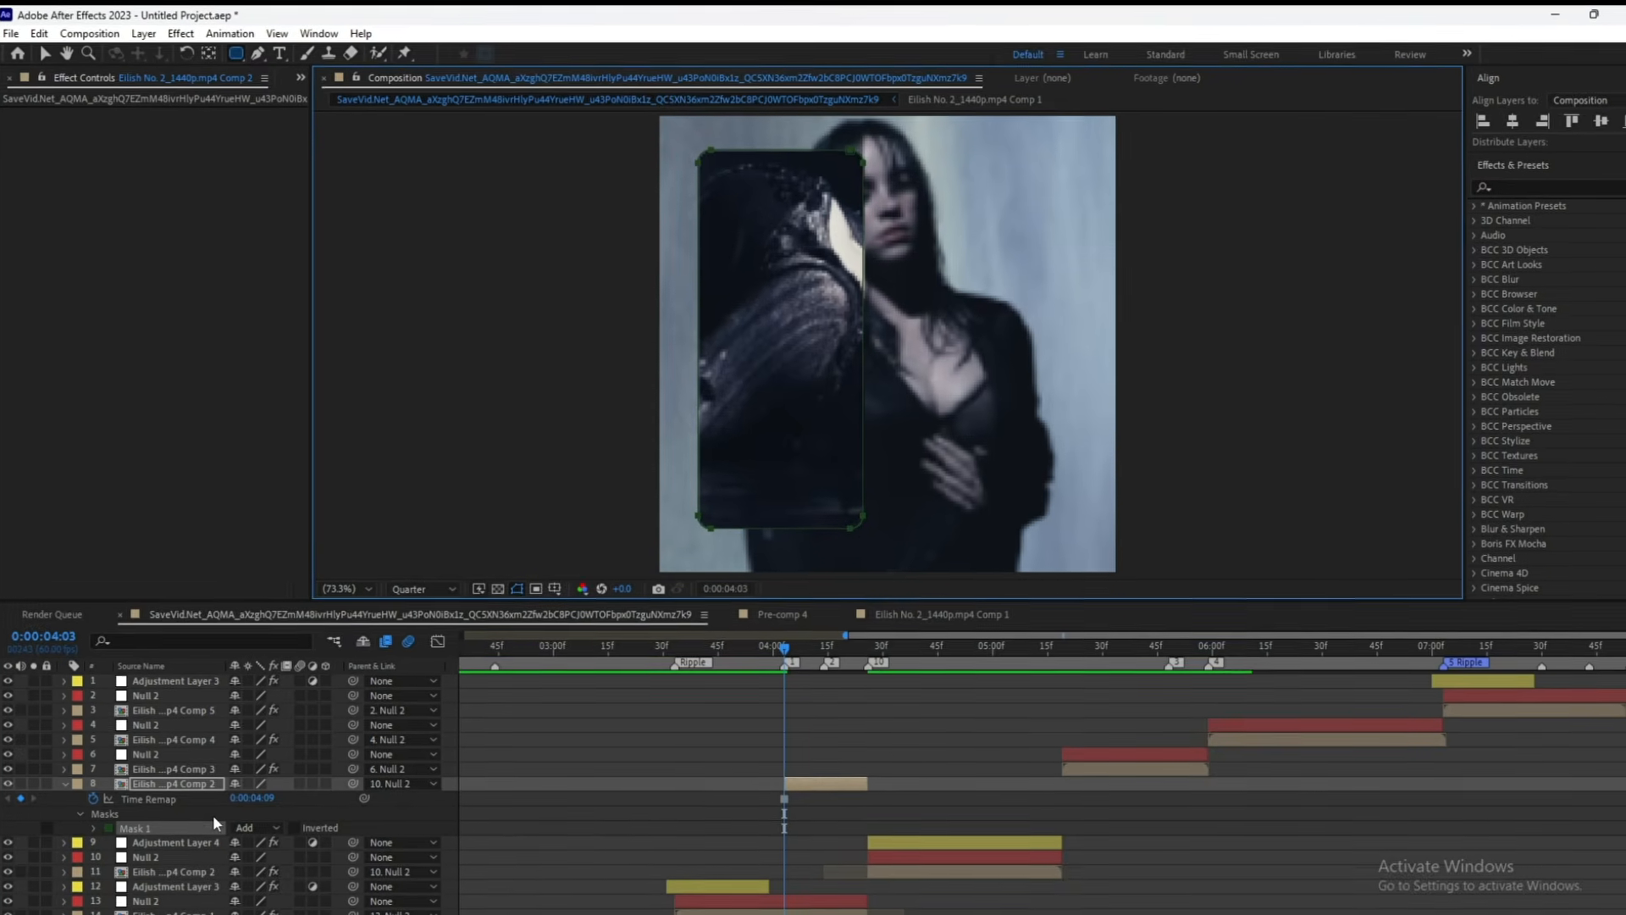
- Duplicate the masked Comp 2 layer and move the copy's mask horizontally to form a matching card over the woman's face
click(813, 814)
click(813, 784)
key(ctrl+d)
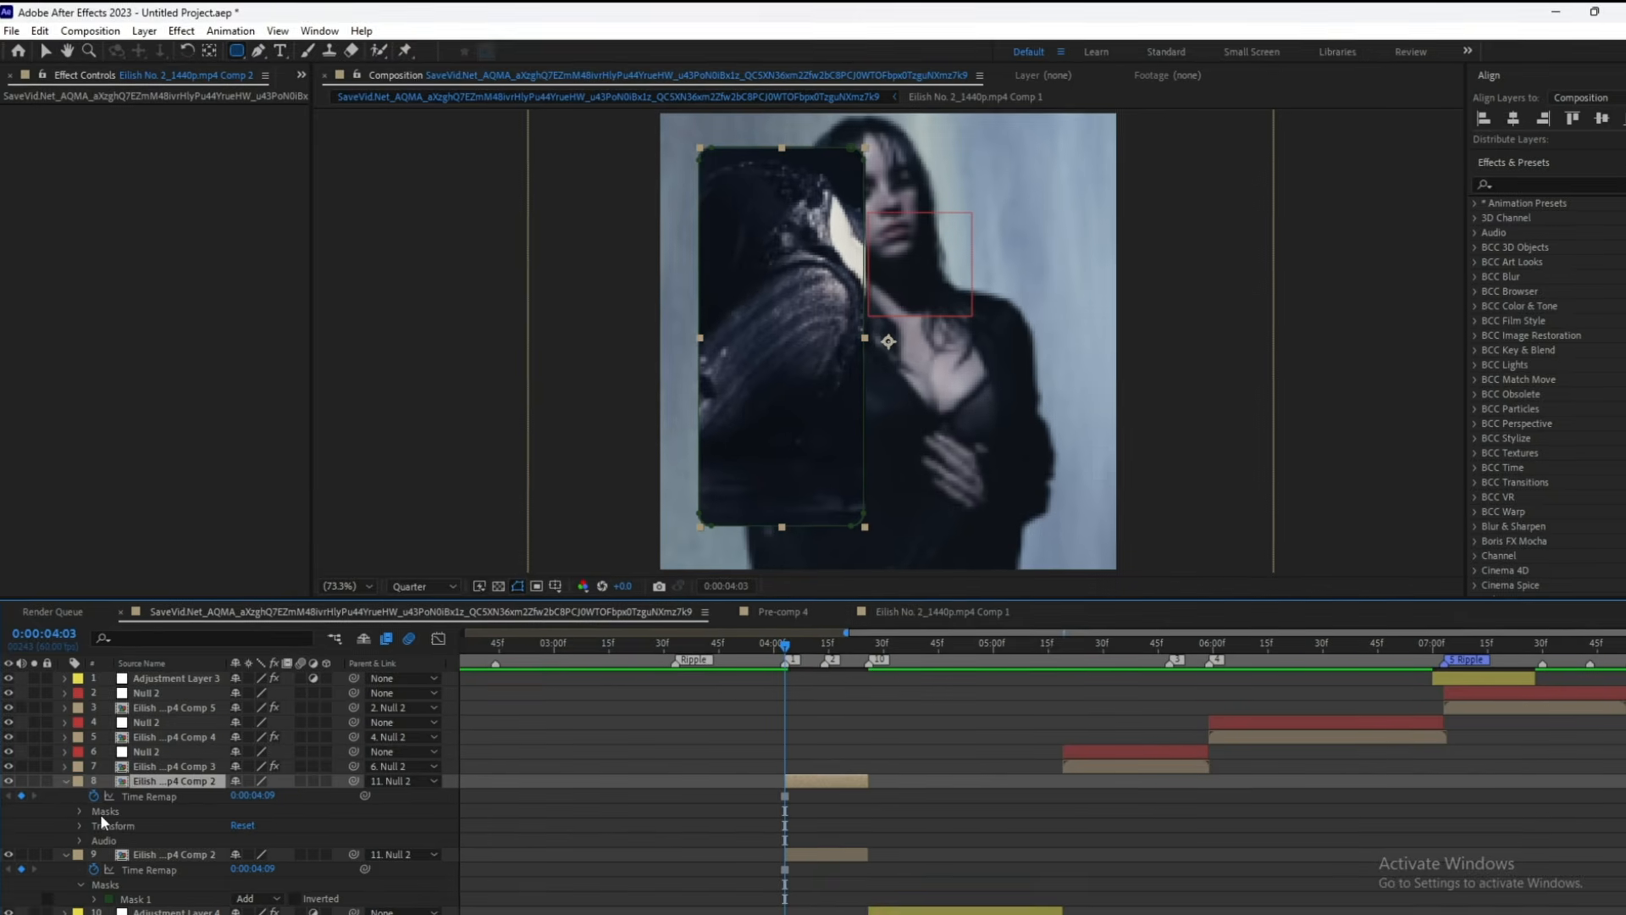
click(79, 817)
click(140, 830)
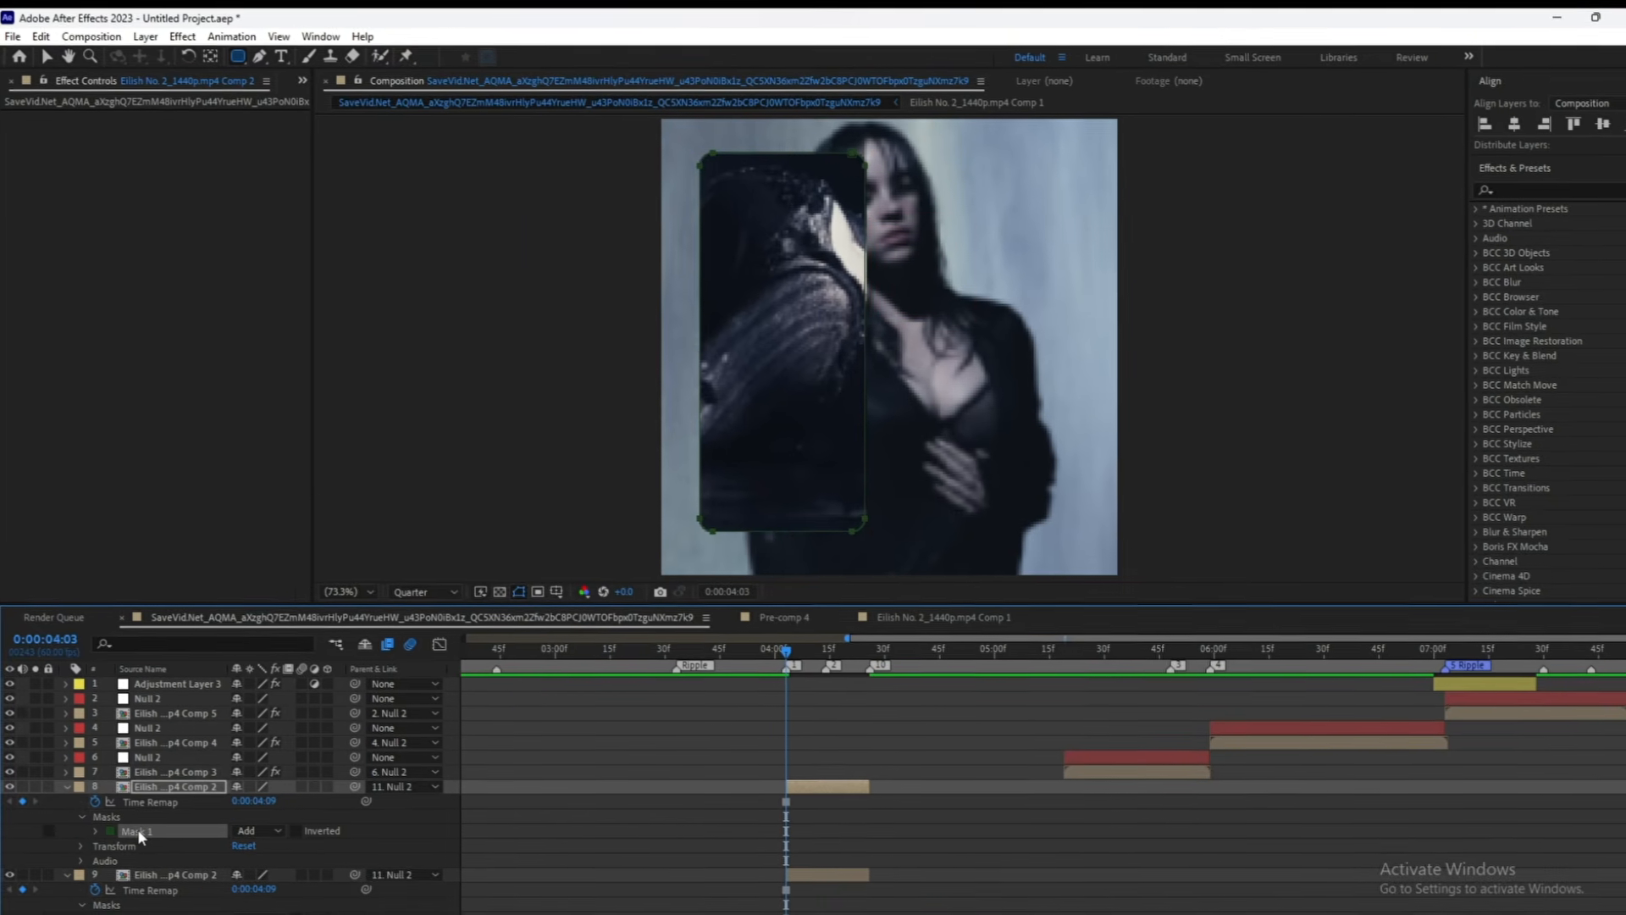
key(shift+Right)
key(shift+Right)
key(shift+Right)
key(shift+Right)
key(shift+Right)
key(shift+Right)
key(shift+Right)
key(shift+Right)
key(shift+Right)
key(shift+Right)
key(shift+Right)
key(shift+Right)
key(shift+Right)
key(shift+Right)
key(shift+Right)
key(shift+Right)
key(shift+Right)
key(shift+Right)
key(shift+Right)
key(shift+Right)
key(shift+Right)
key(shift+Right)
key(shift+Right)
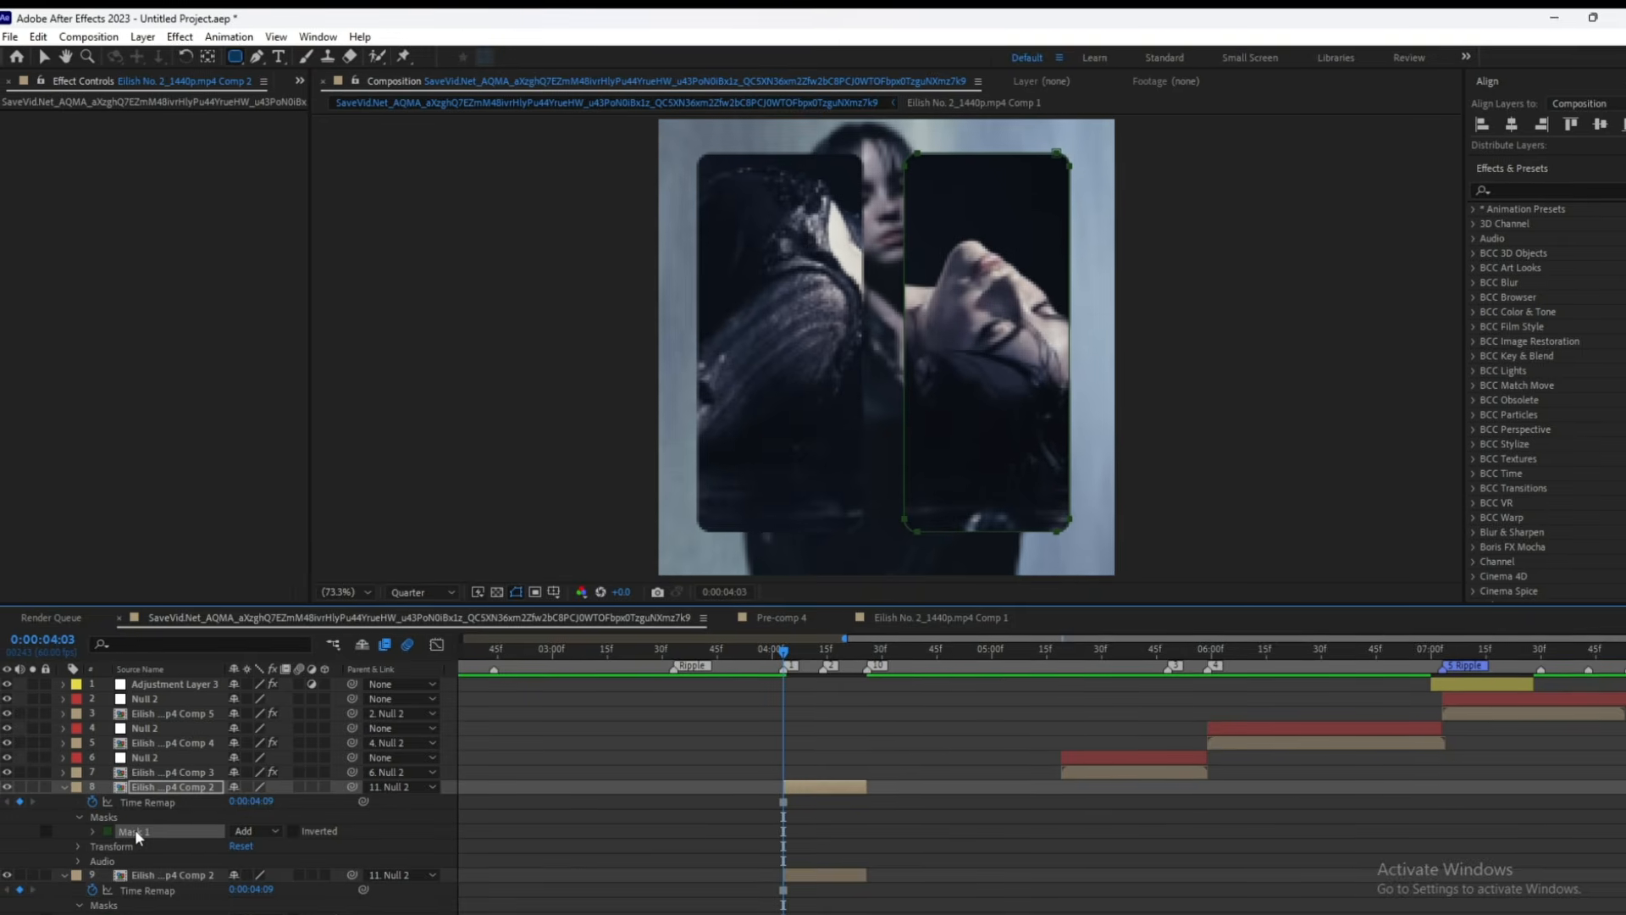
- Create a white solid and place it directly above the two masked Comp 2 layers
click(48, 796)
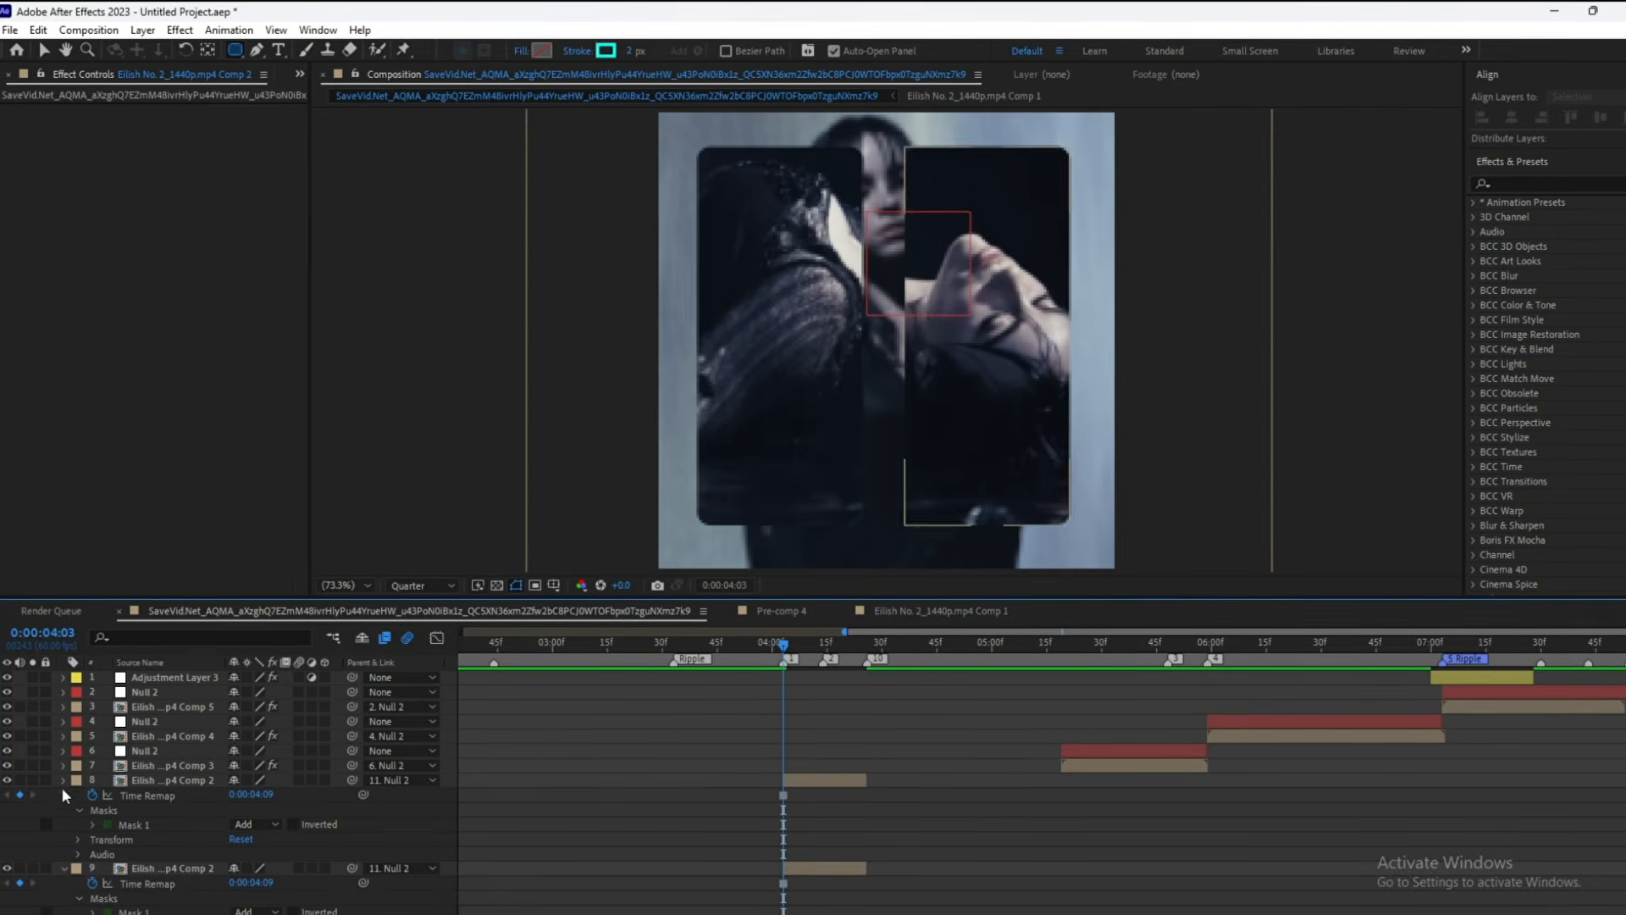
click(61, 782)
click(61, 796)
right_click(283, 798)
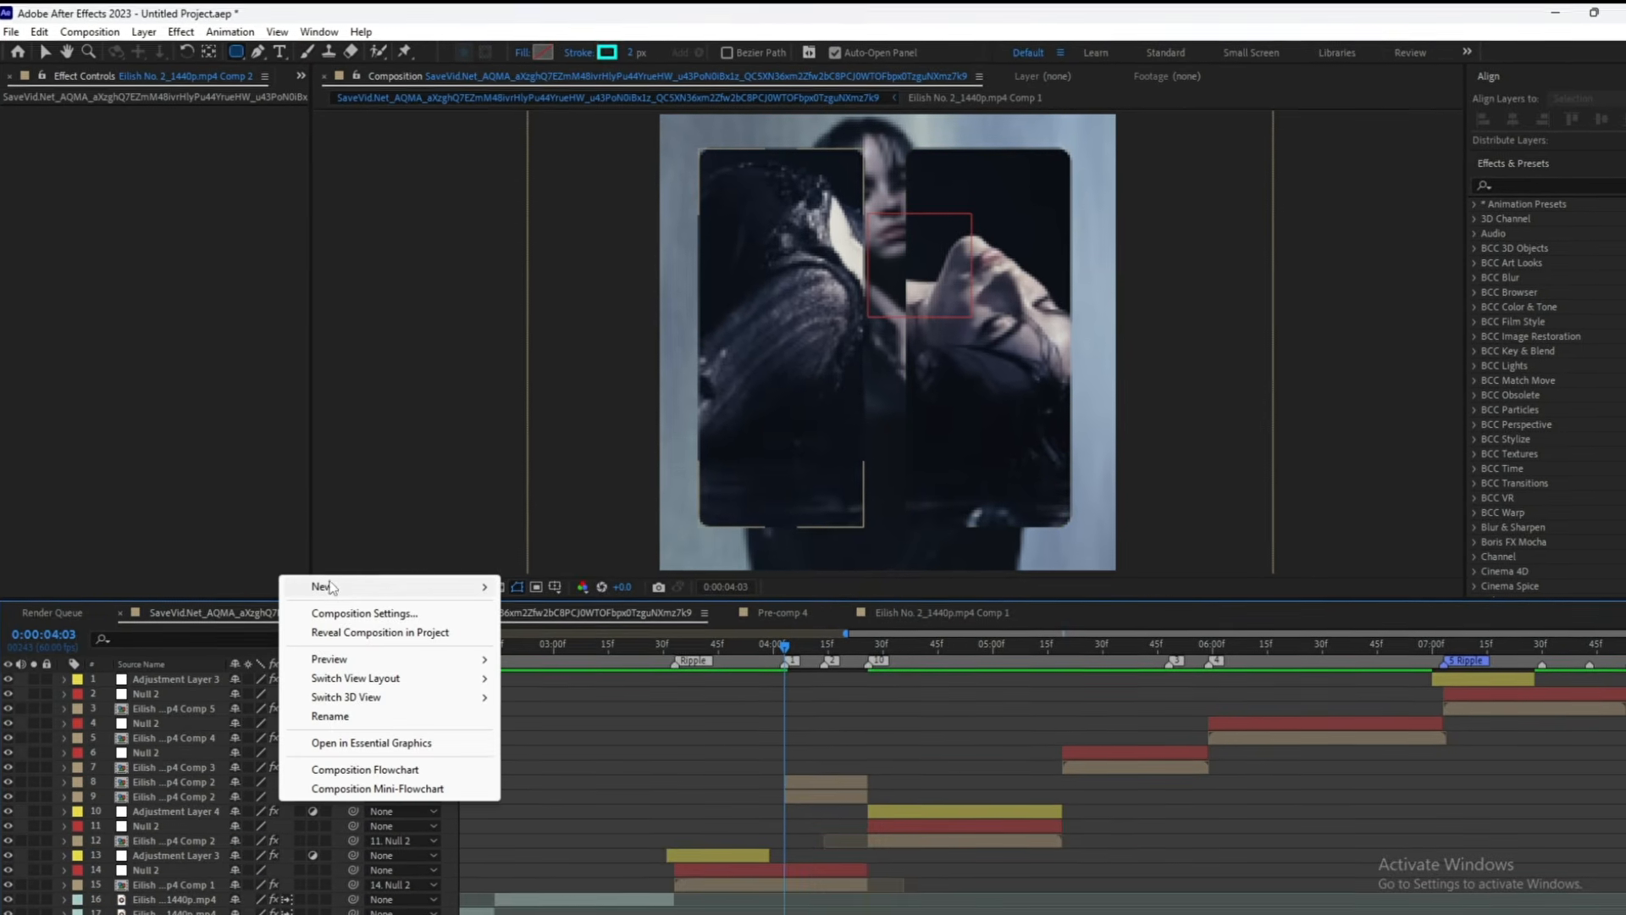
mouse_move(364, 584)
click(642, 646)
click(1154, 722)
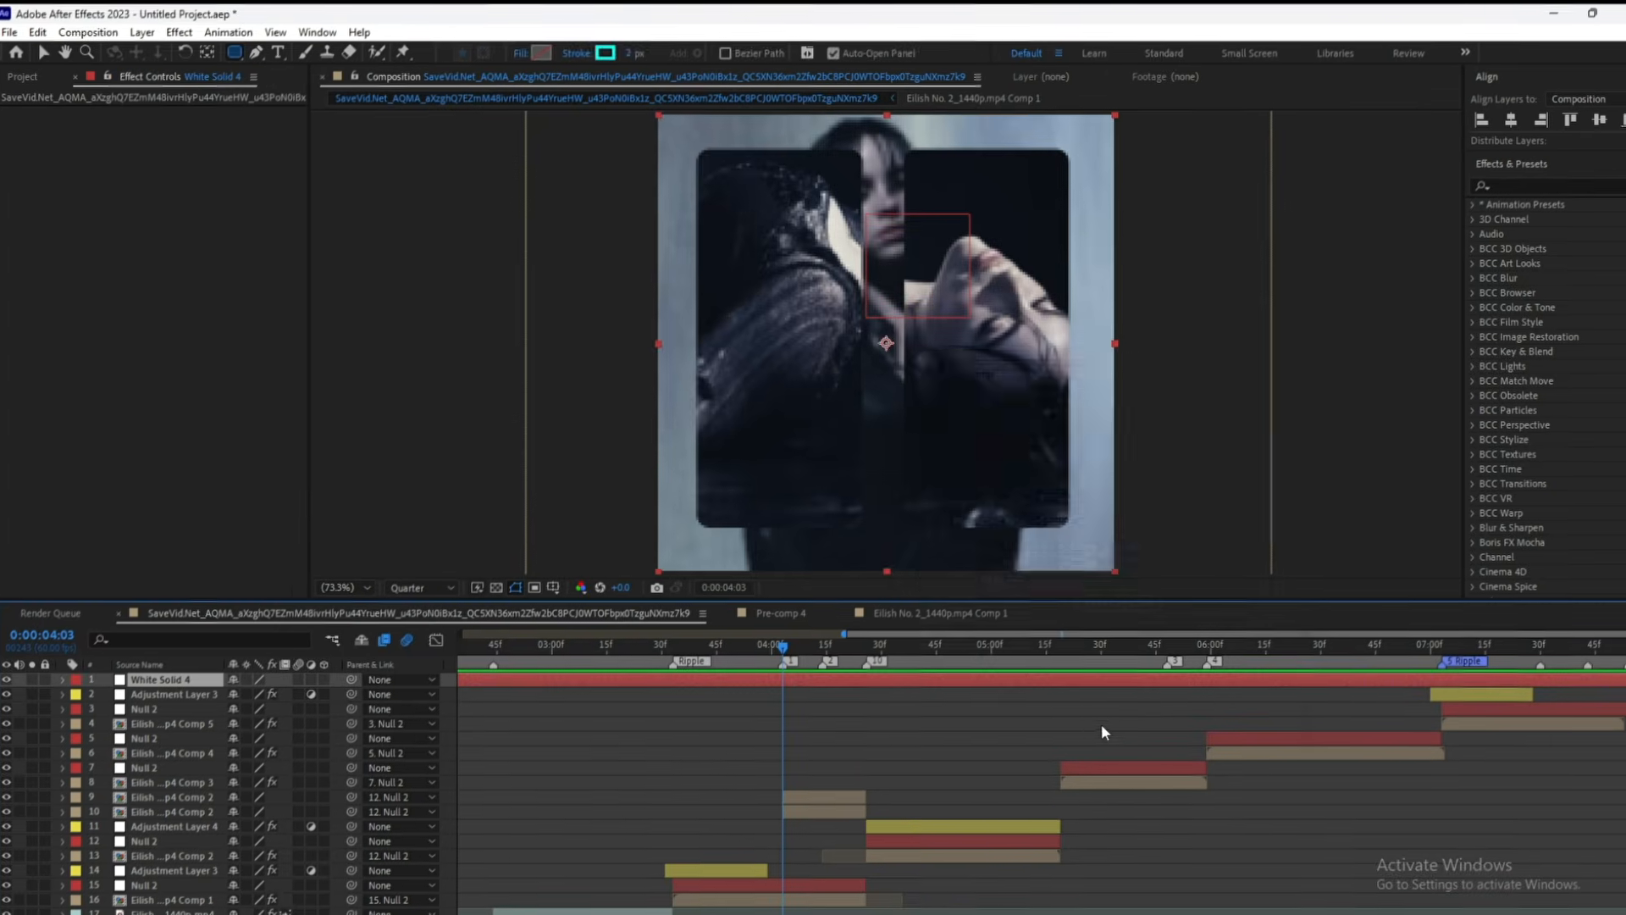
drag(226, 684, 430, 799)
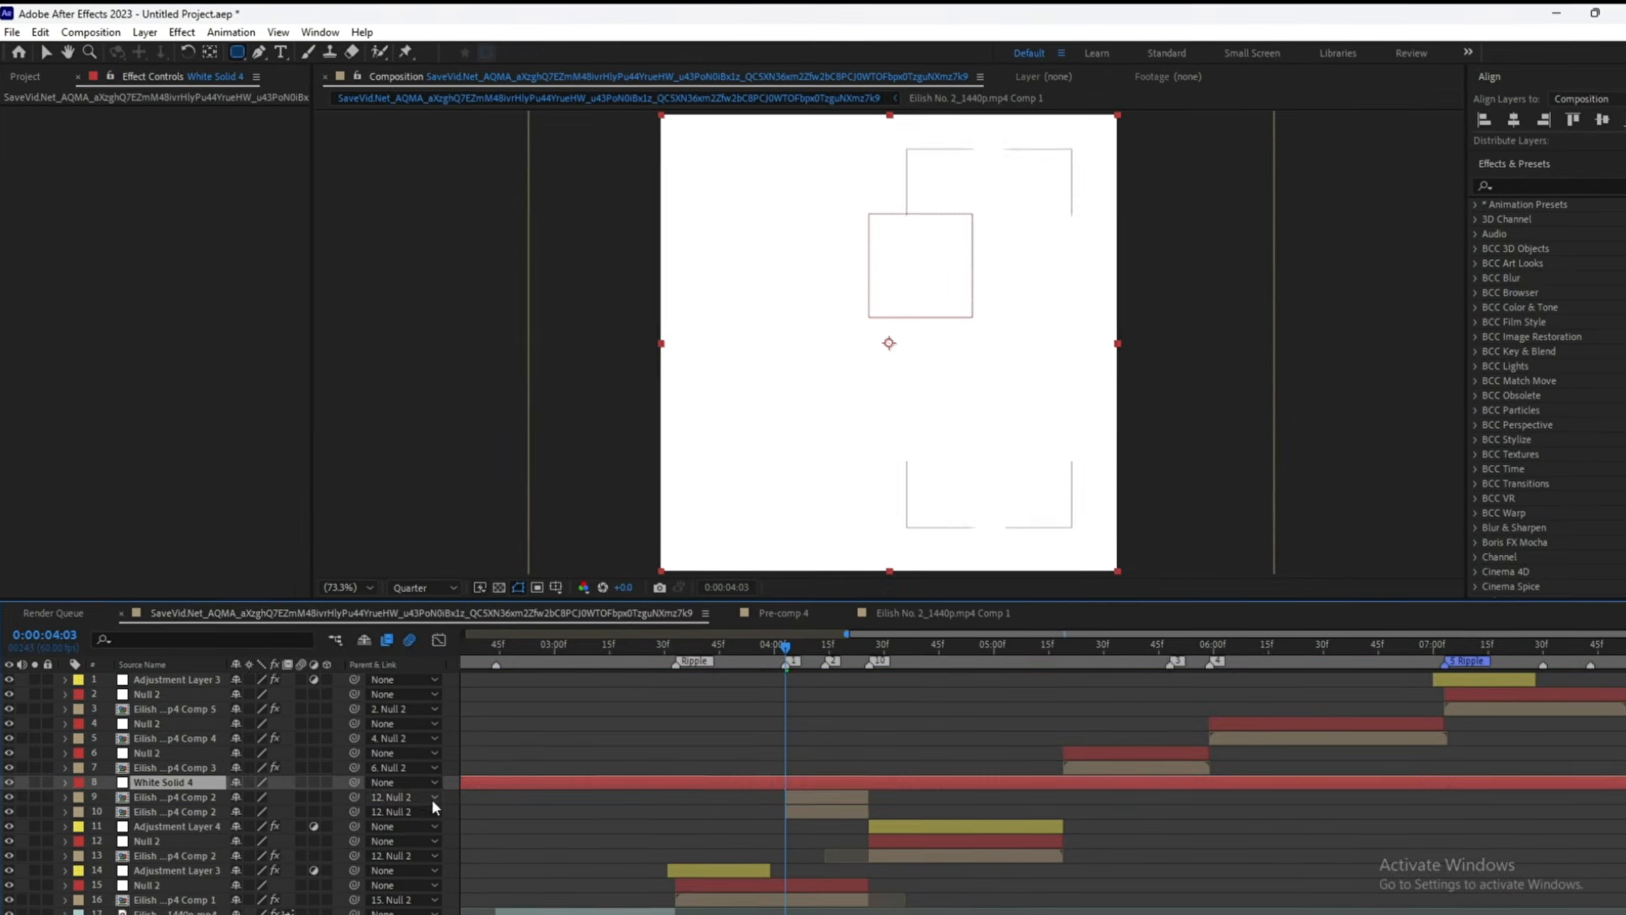
- Trim White Solid 4 so it runs only from 0:00:04:03 to 0:00:04:26
click(713, 801)
drag(872, 654, 866, 655)
click(891, 788)
key(ctrl+shift+d)
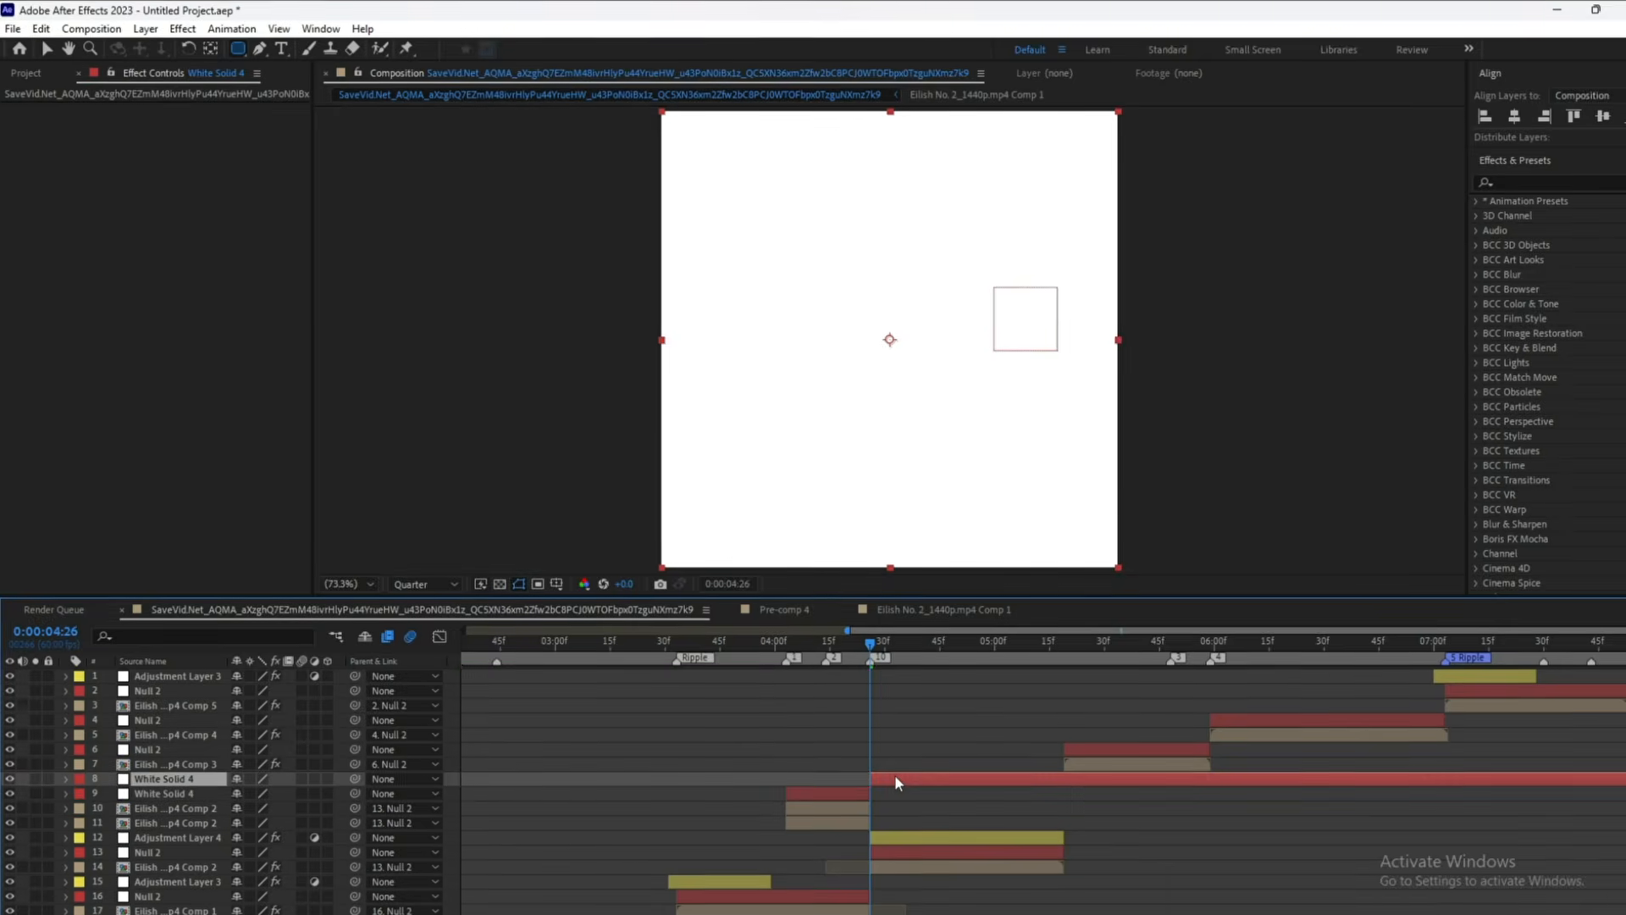
key(Delete)
- Trim the upper masked Comp 2 layer to start at 0:00:04:14 and White Solid 4 to end there
click(826, 653)
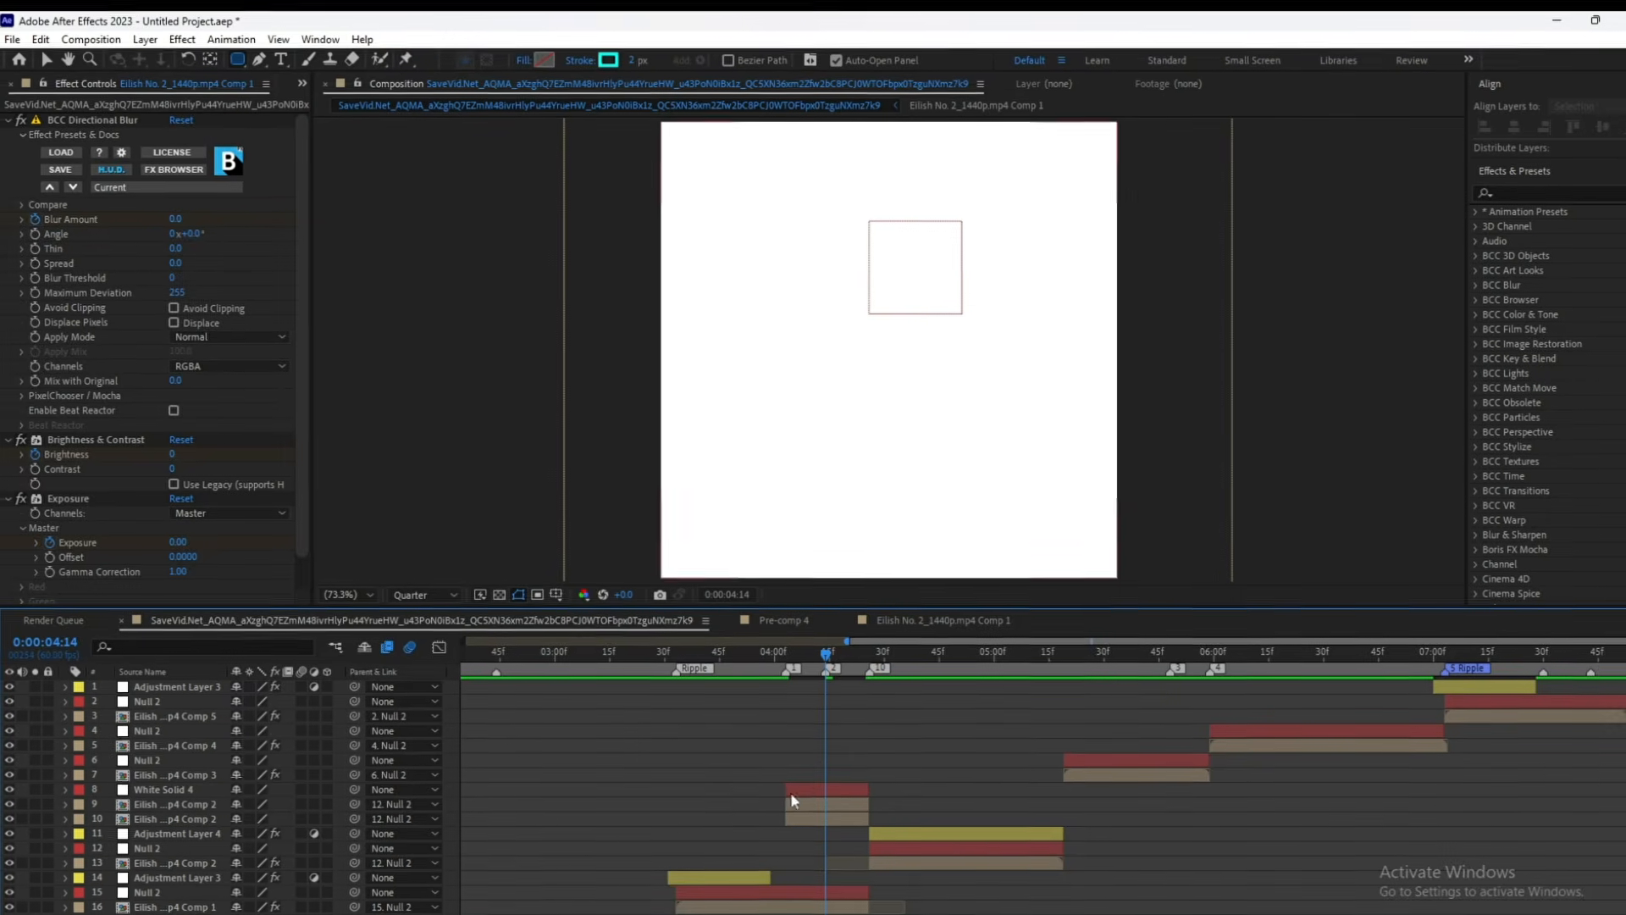
drag(783, 800, 821, 799)
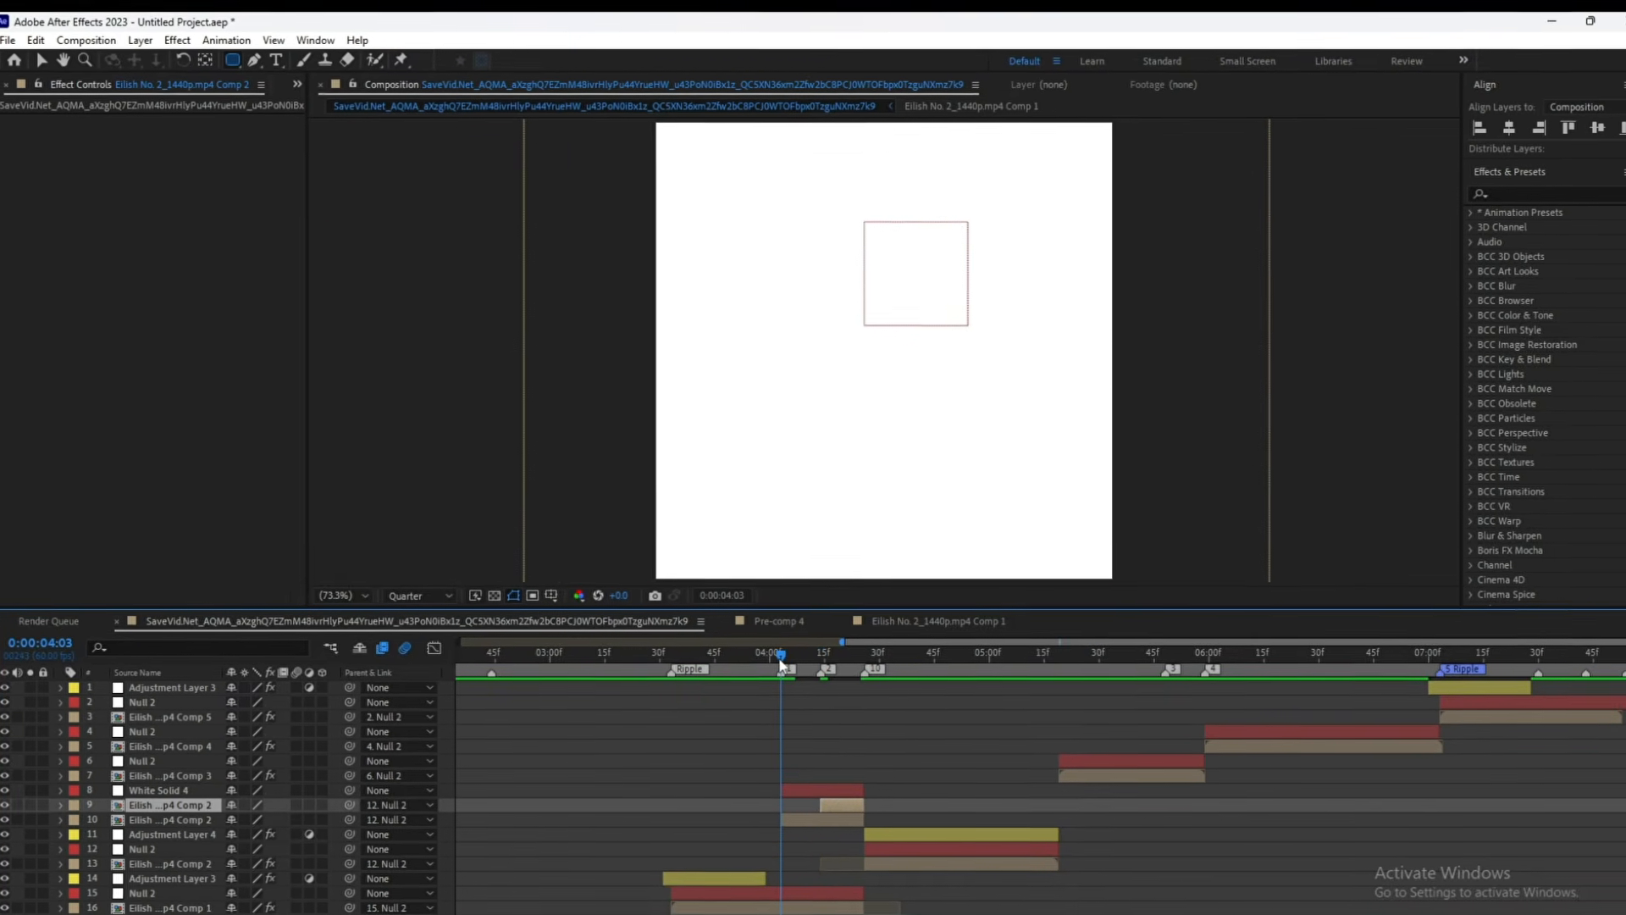
click(806, 791)
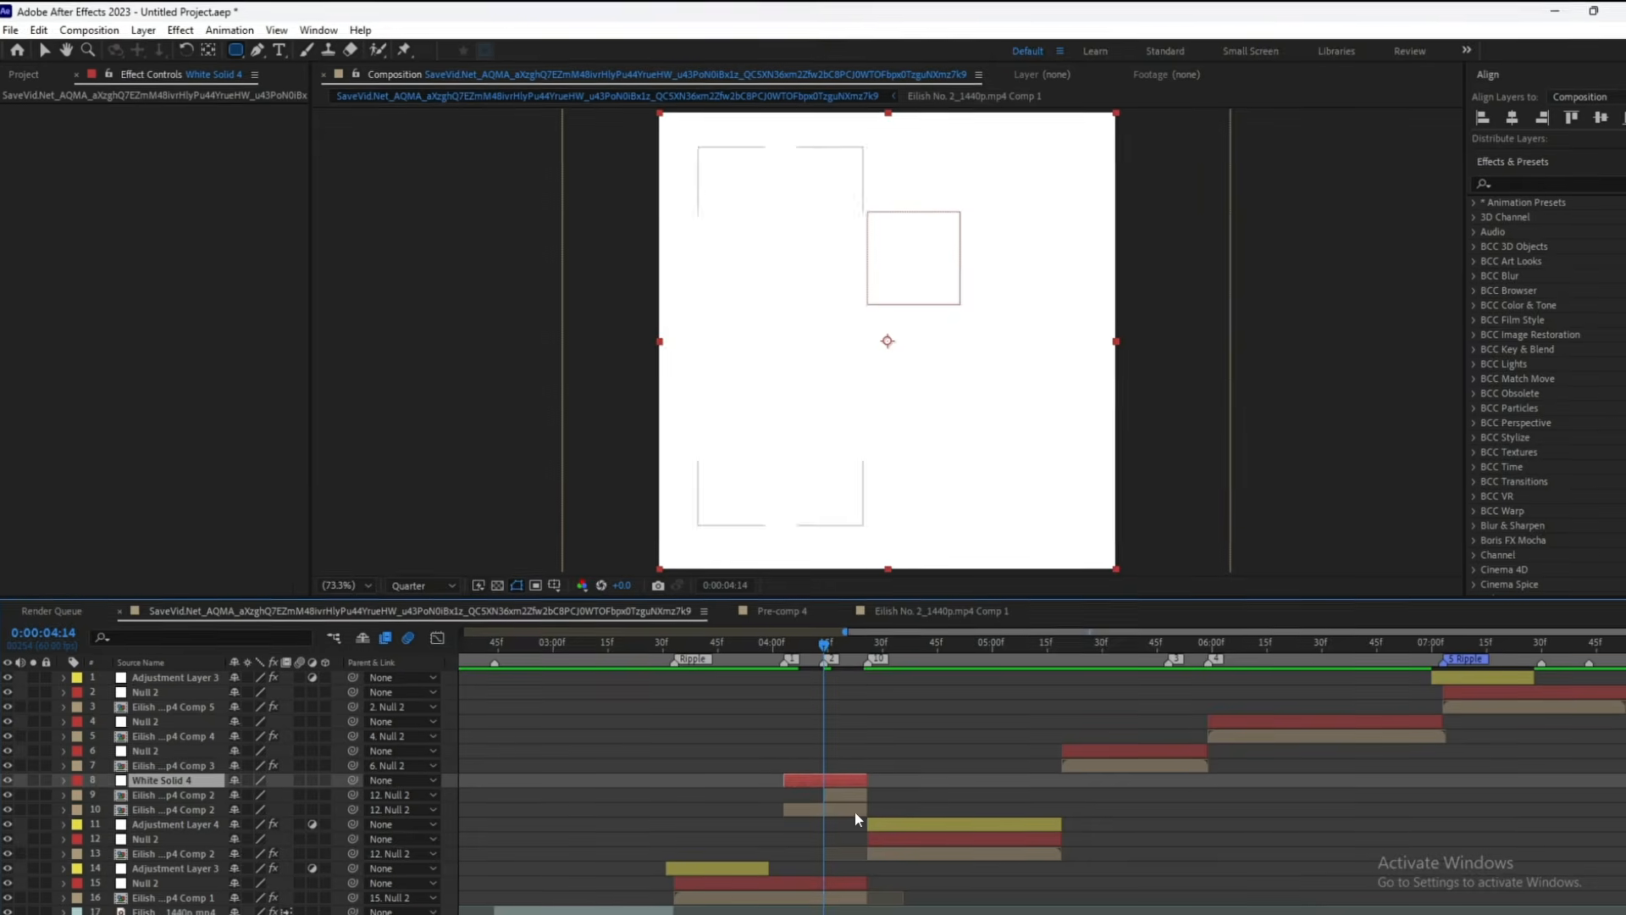
key(ctrl+shift+d)
key(Delete)
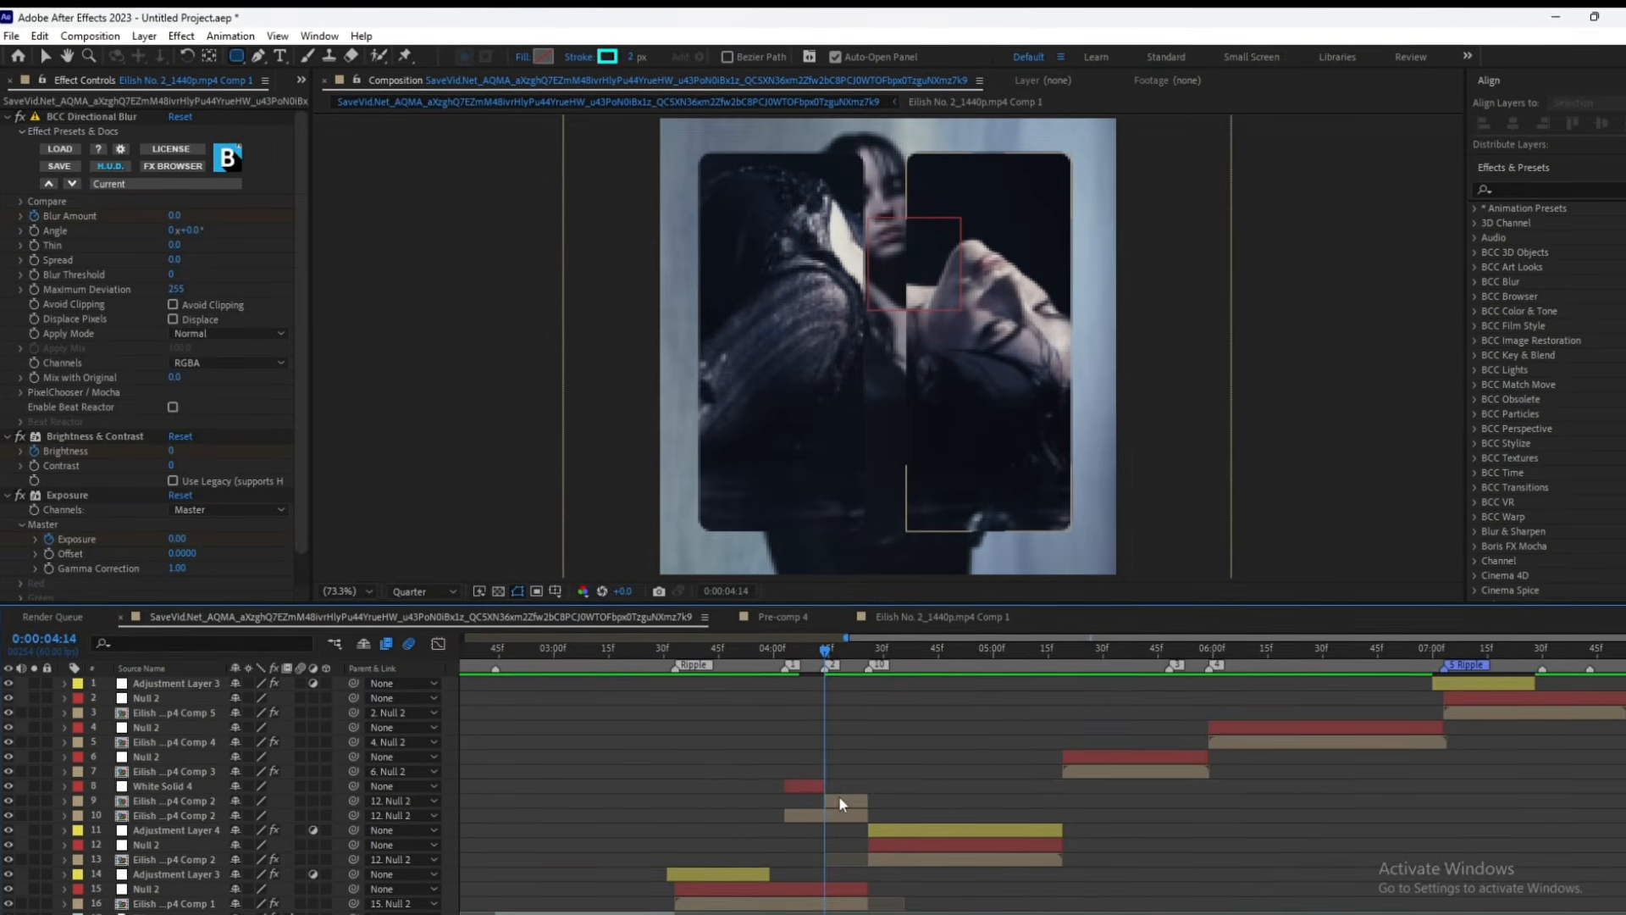
- Place White Solid 4 between the two masked Comp 2 layers and copy the lower layer's mask onto it
key(equal)
key(equal)
drag(203, 789, 204, 810)
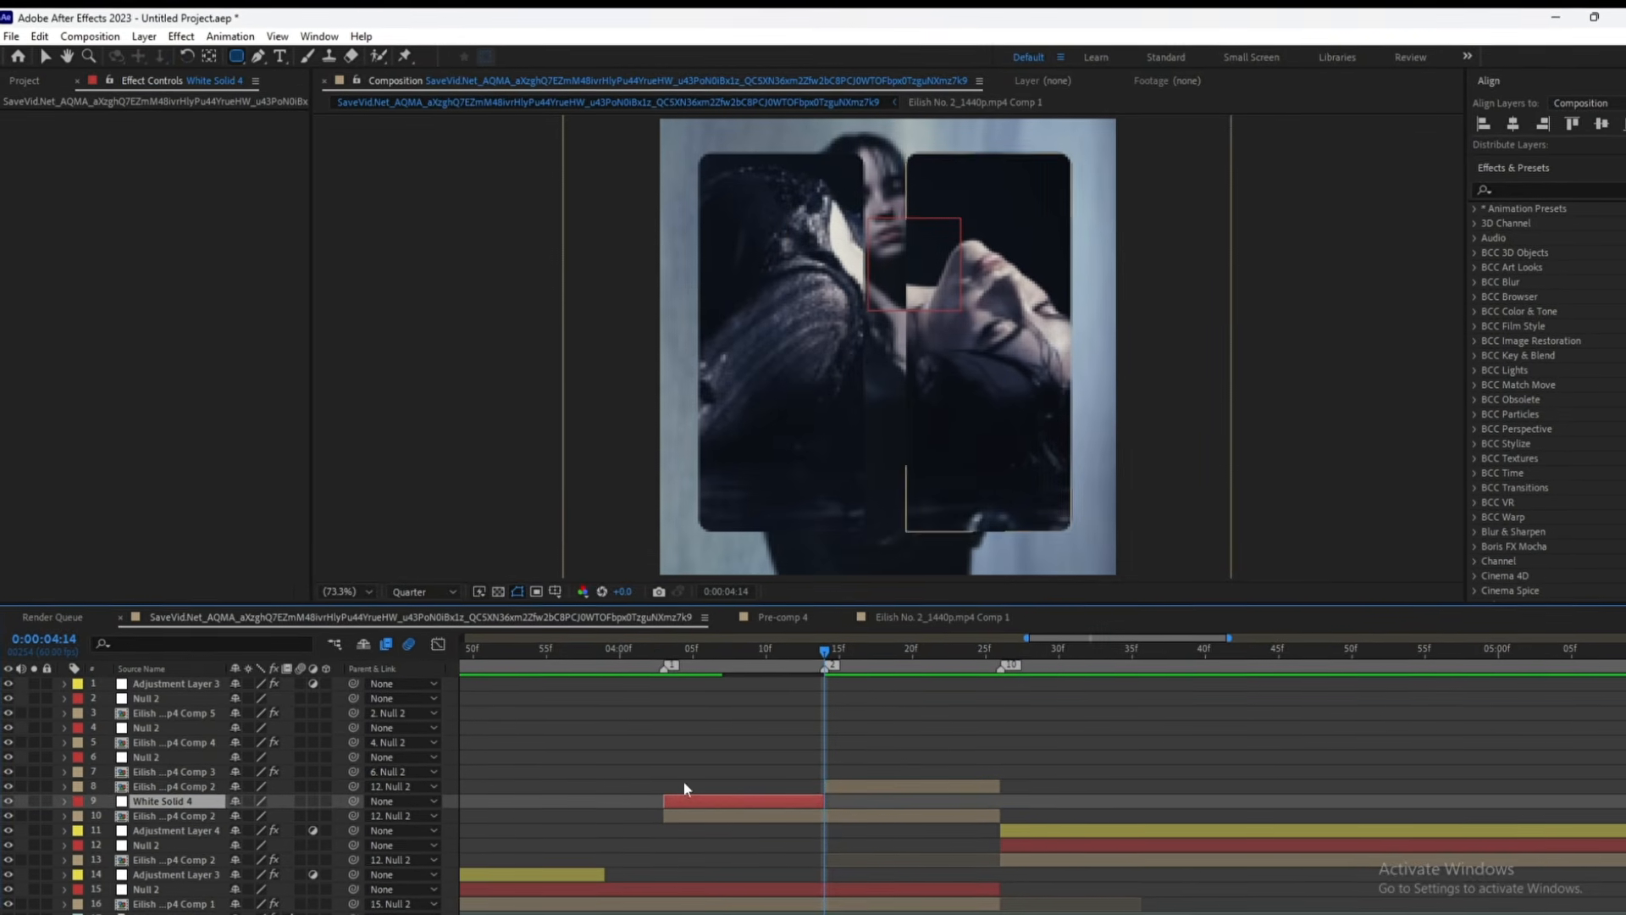
key(i)
click(60, 810)
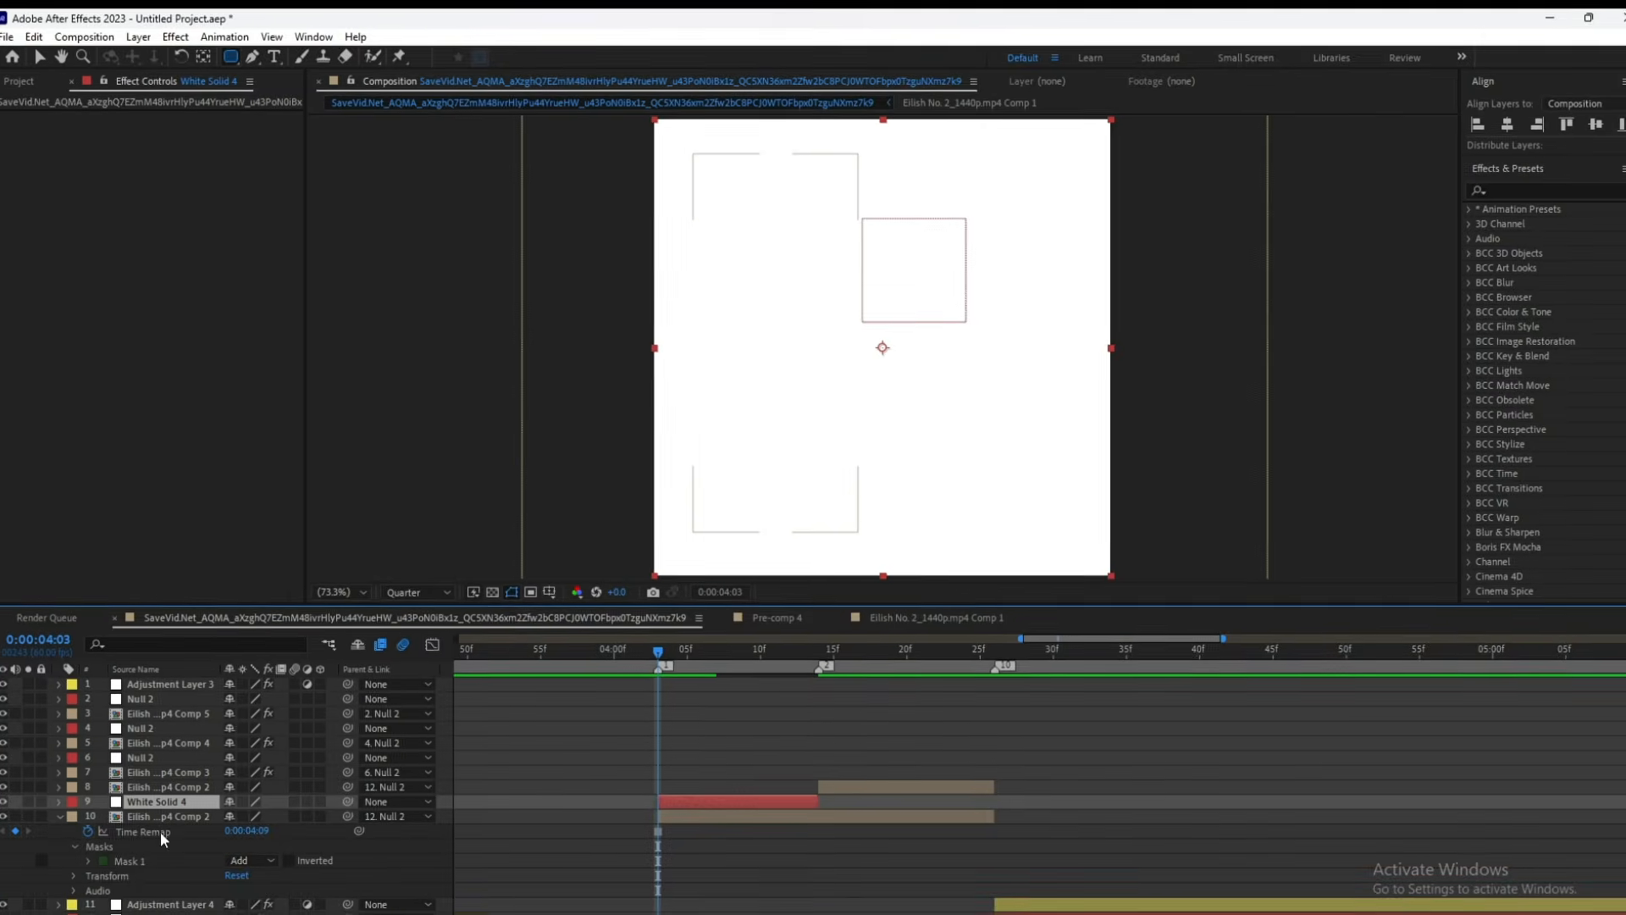
click(140, 856)
click(149, 803)
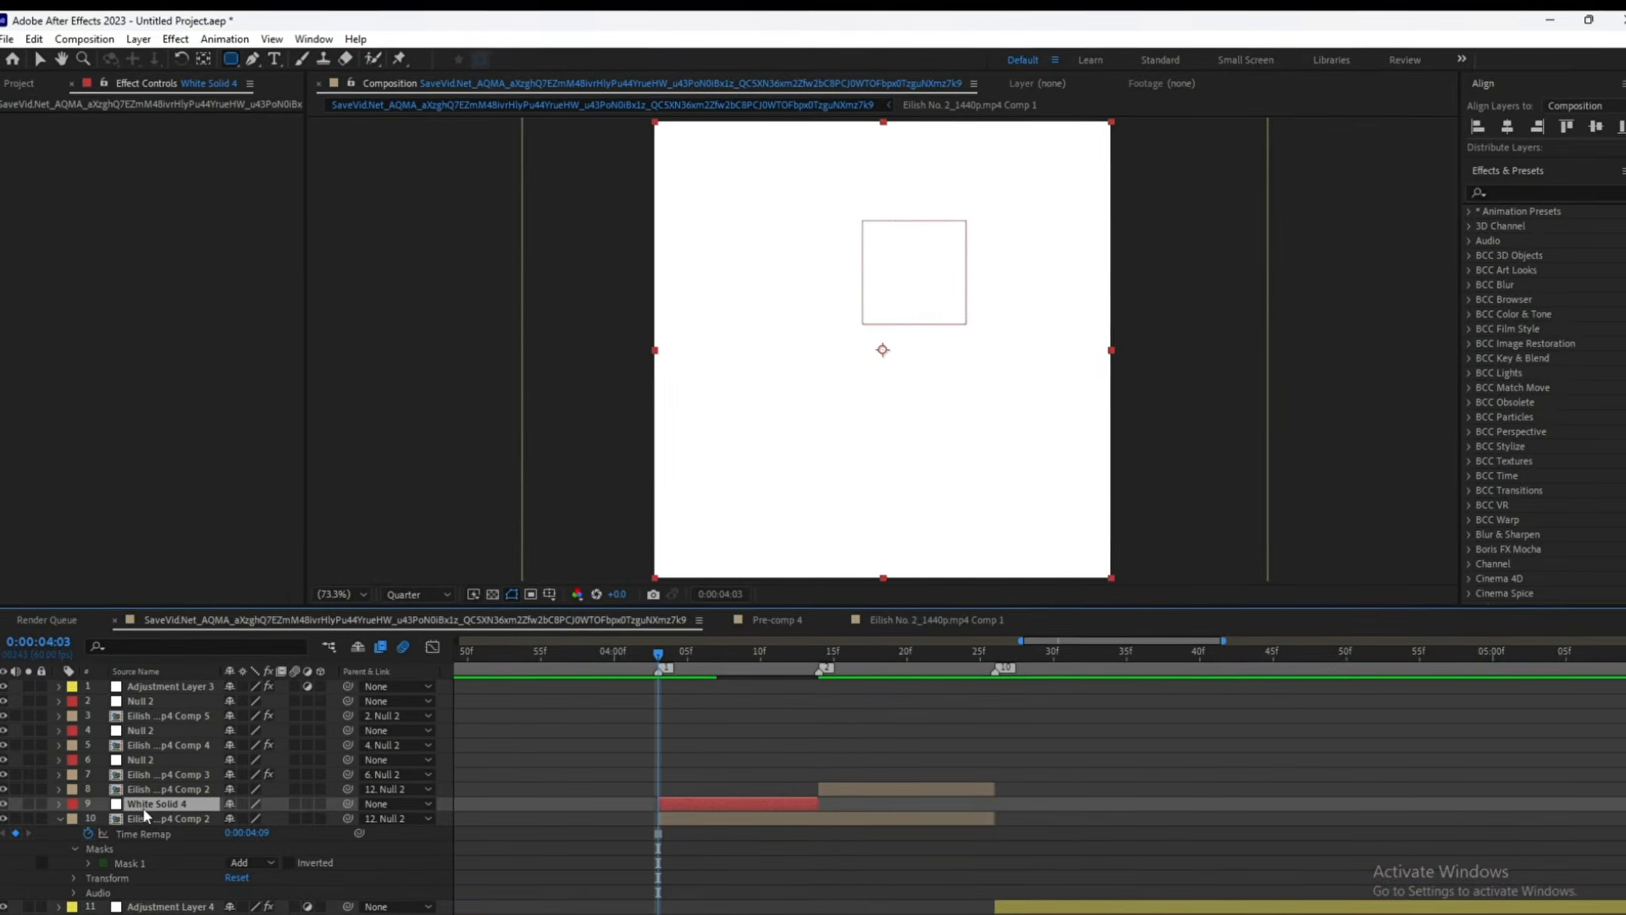
key(ctrl+v)
click(65, 813)
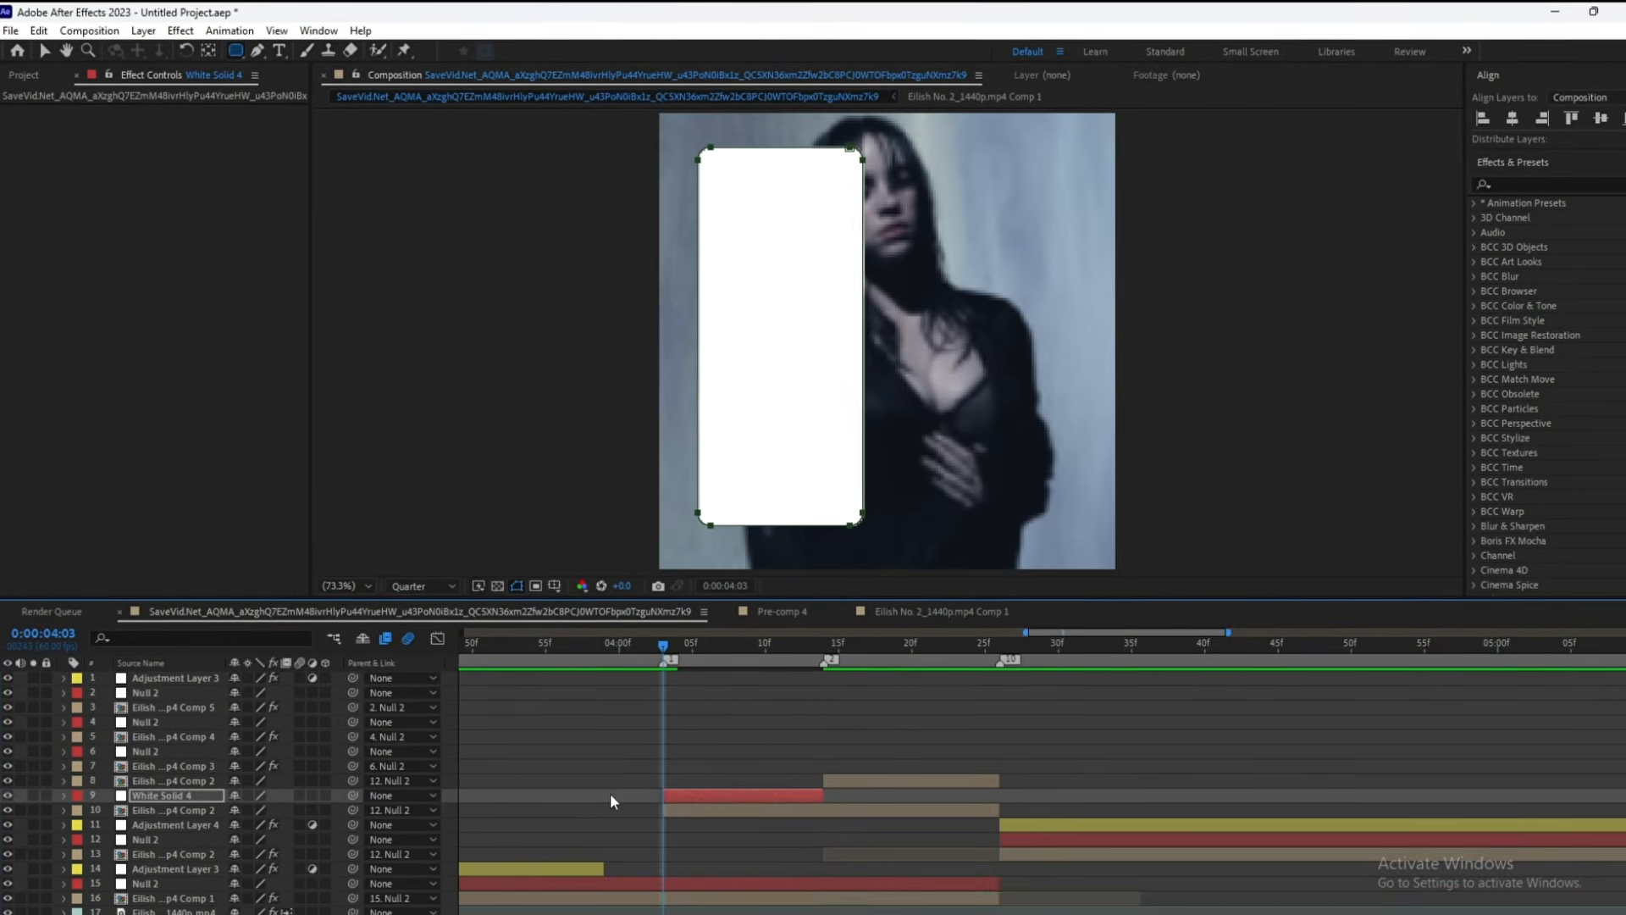
- Keyframe White Solid 4's opacity from 100% at 0:00:04:03 to 0% at 0:00:04:13
key(t)
click(108, 813)
click(771, 660)
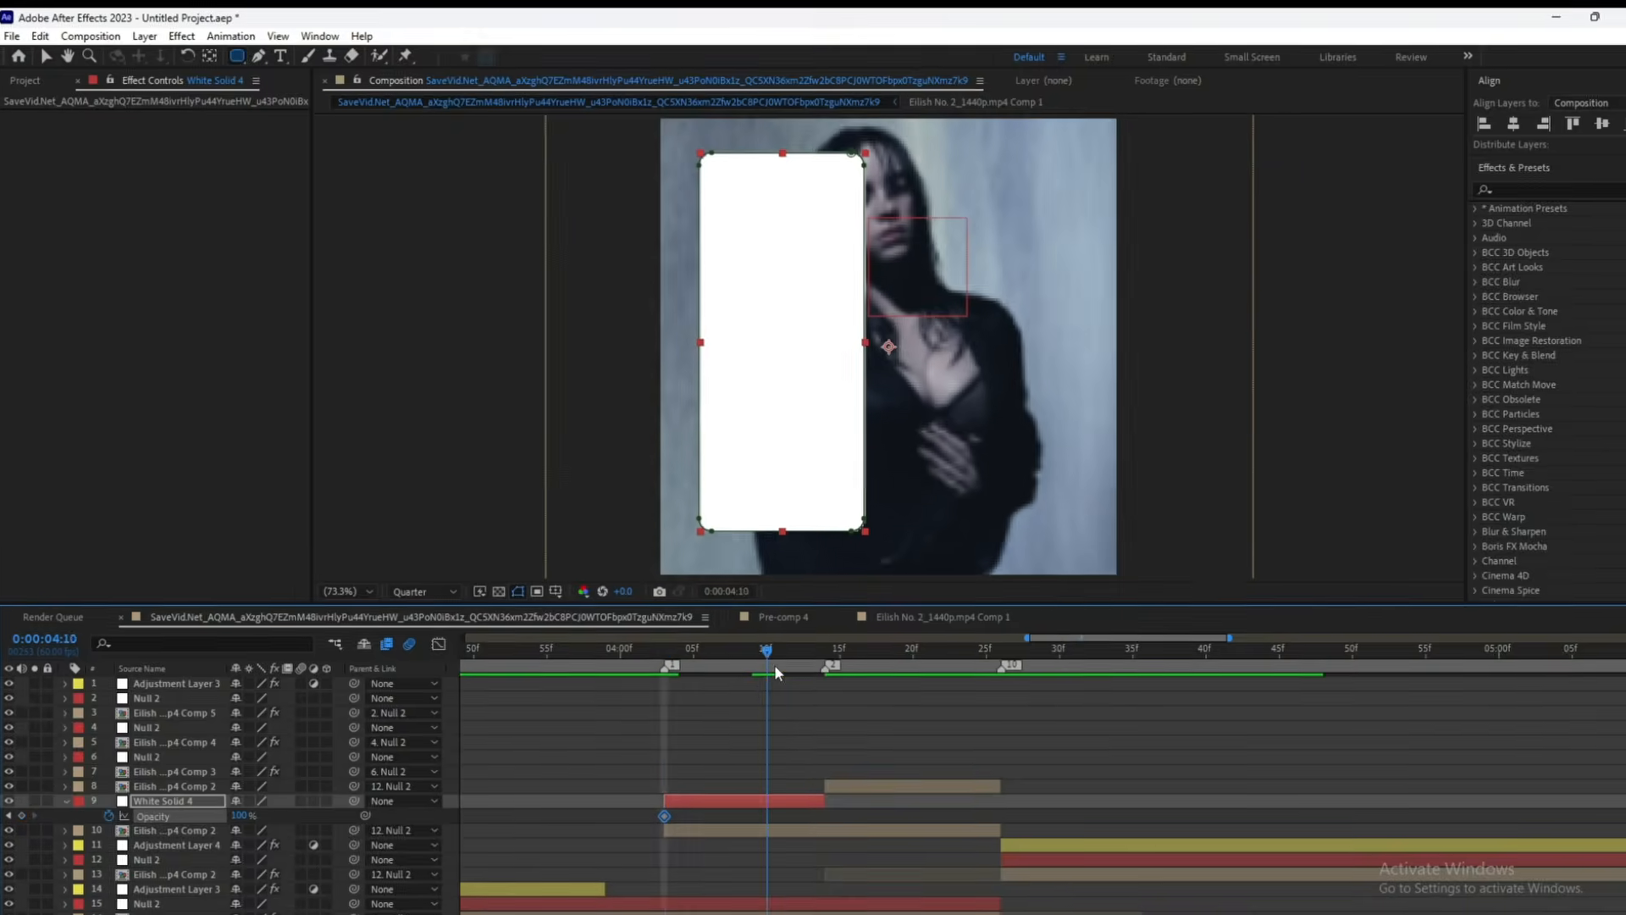
key(Page_Down)
key(Page_Down)
key(Page_Down)
drag(236, 818, 23, 848)
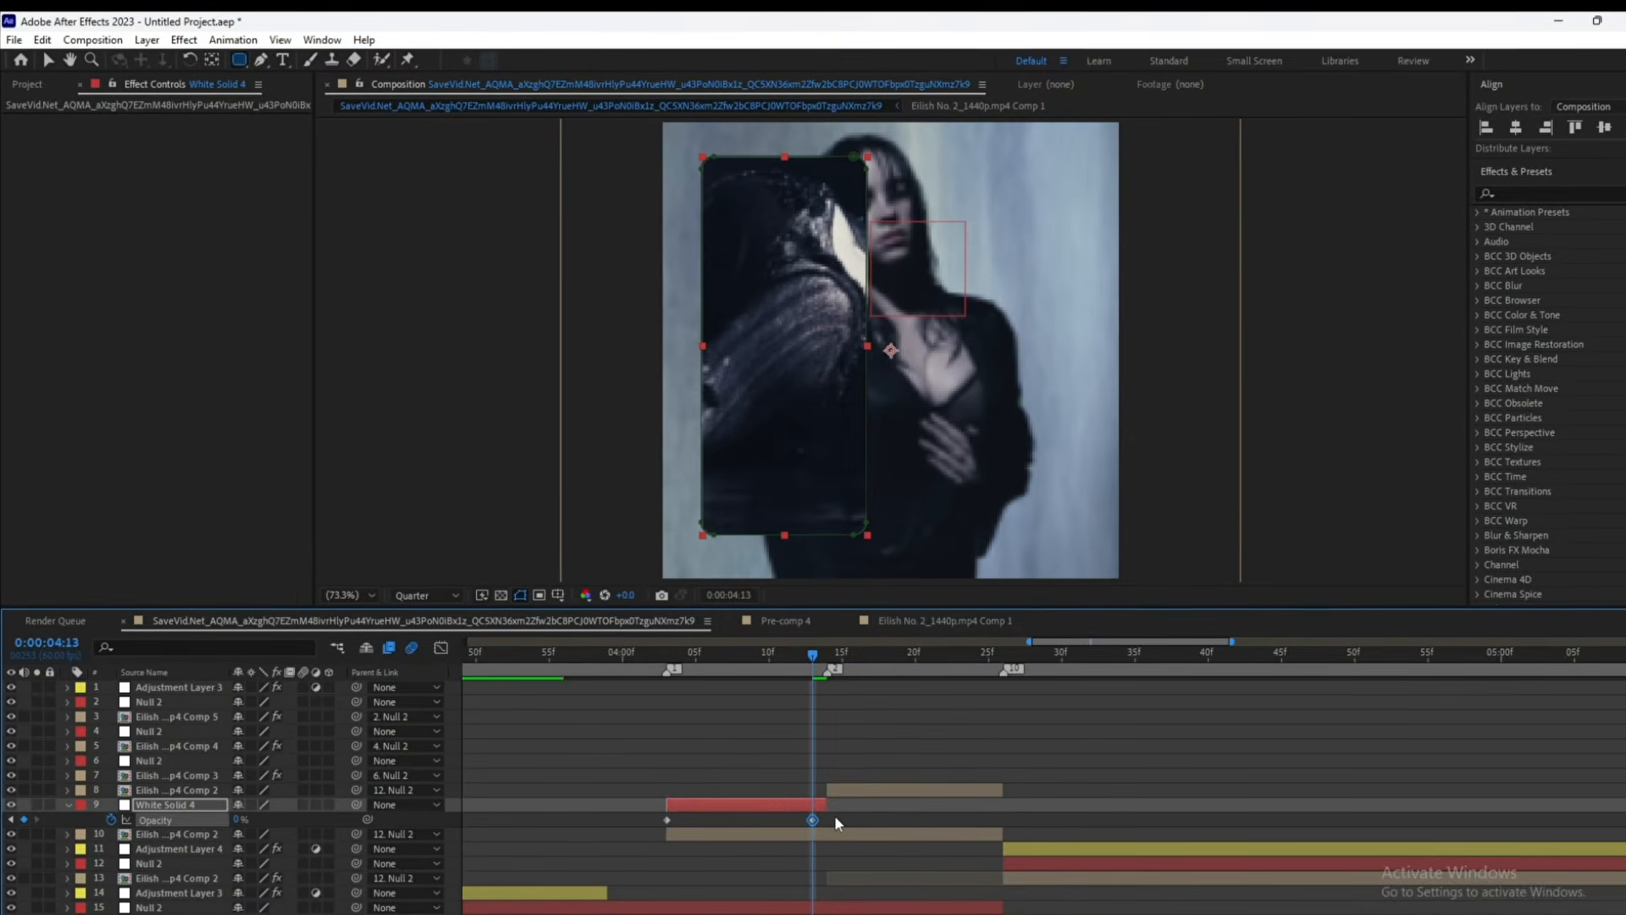
- Easy-ease both opacity keyframes and shape the speed graph so the fade drops sharply at the start and eases out slowly
drag(835, 815, 618, 838)
key(F9)
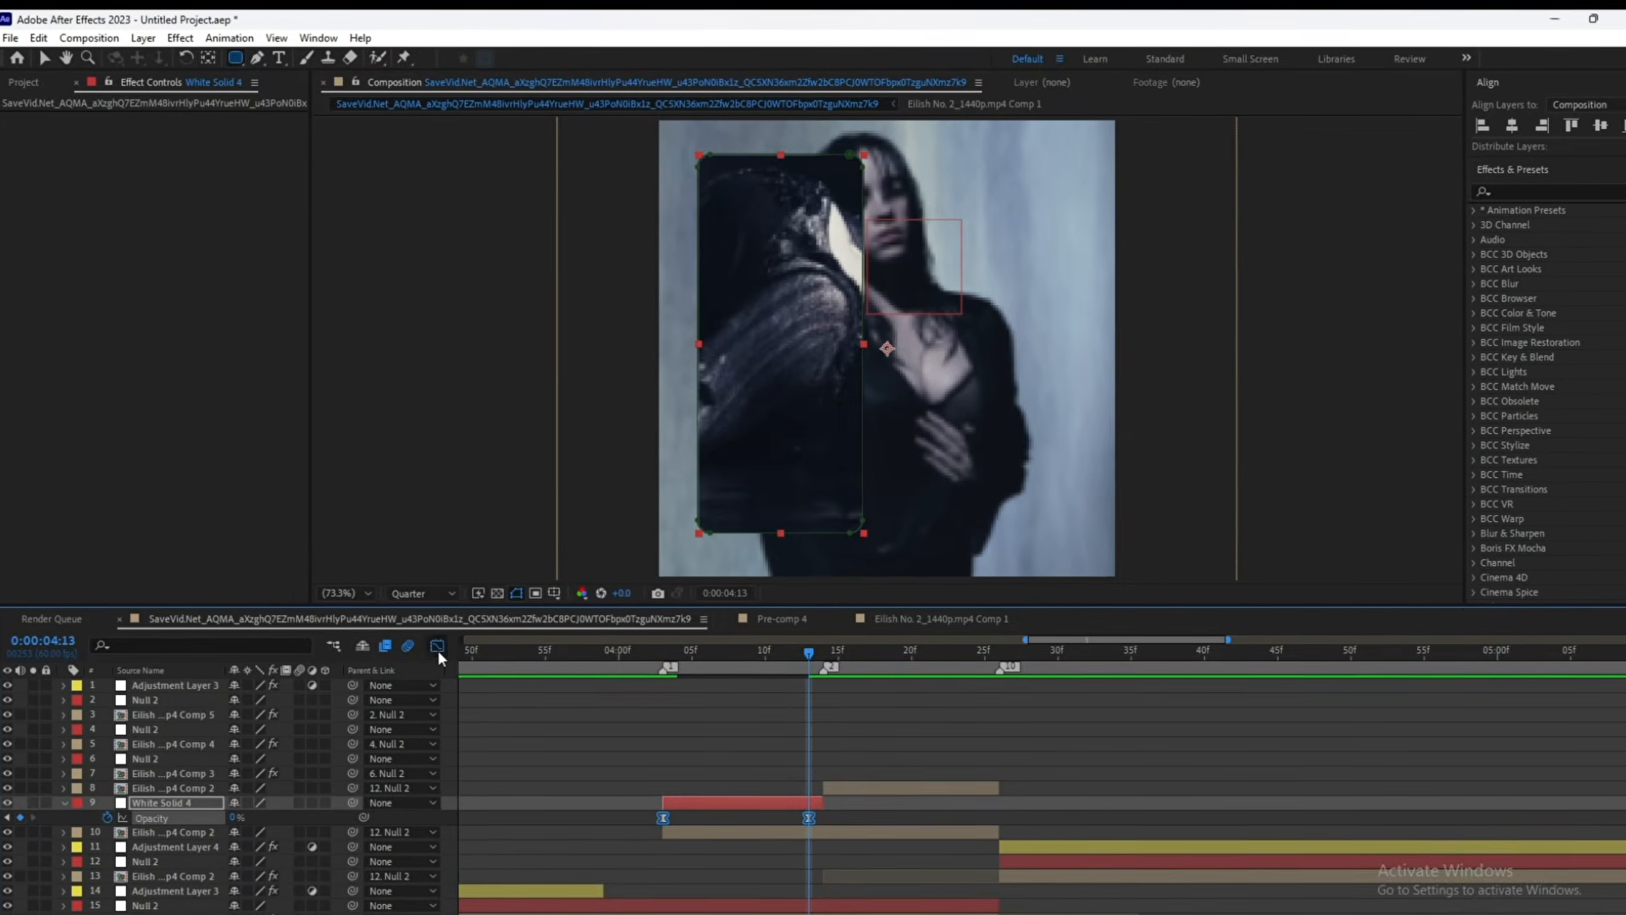
click(435, 644)
drag(784, 689, 620, 708)
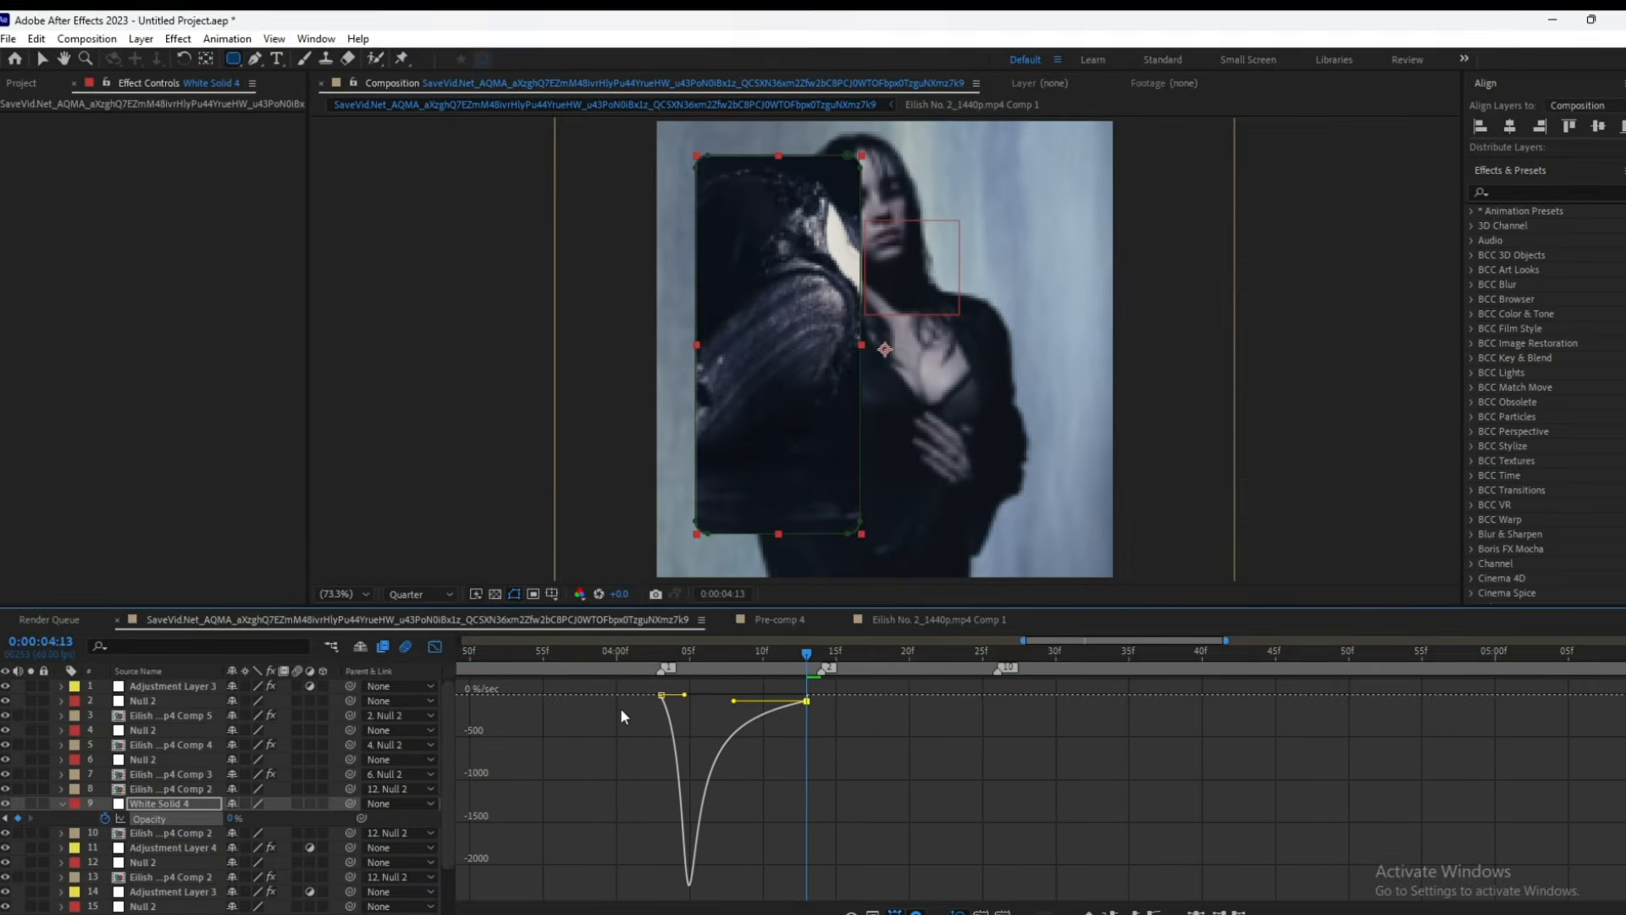
key(ctrl+z)
drag(826, 722, 668, 697)
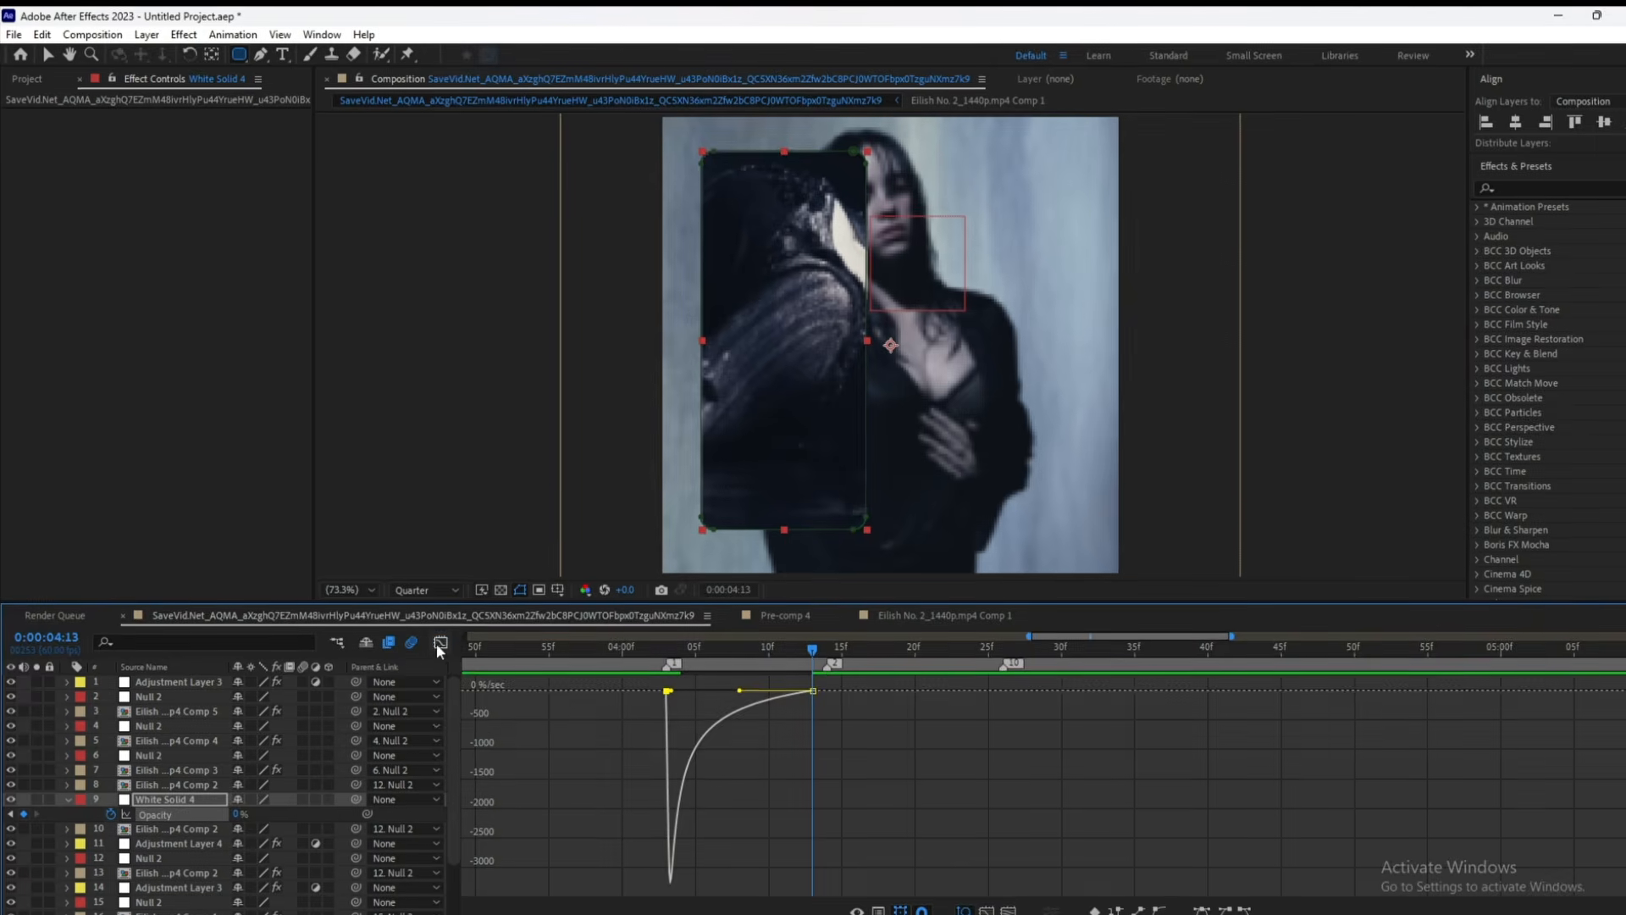
click(441, 641)
- Move White Solid 4's ending opacity keyframe to 0:00:04:14
click(603, 648)
click(825, 649)
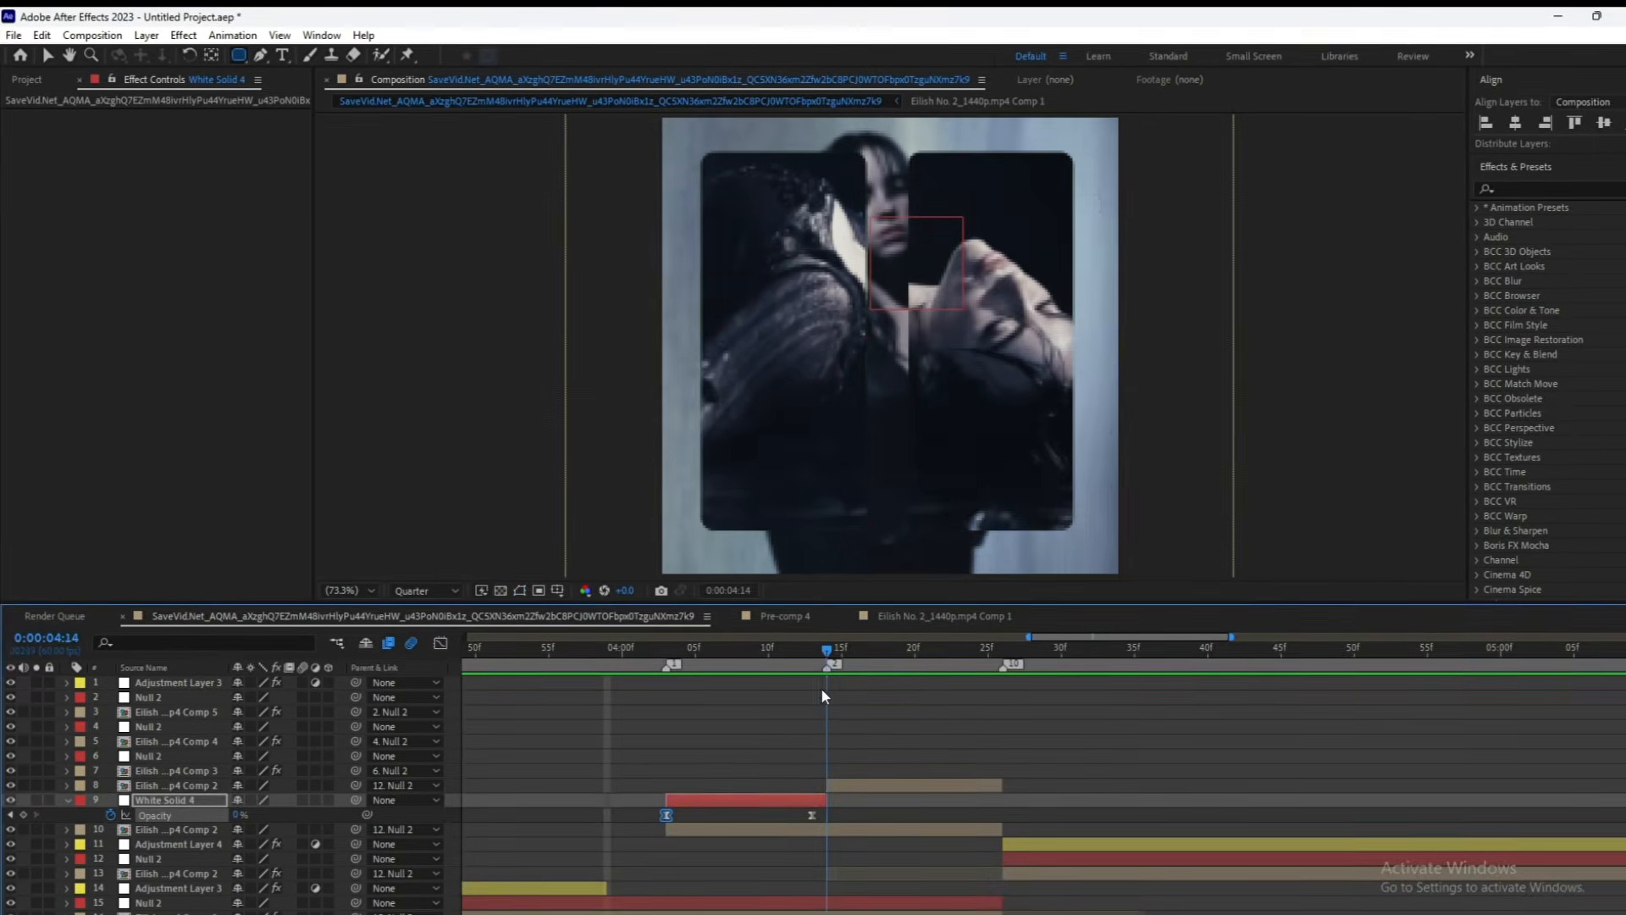
drag(811, 810, 828, 812)
- Duplicate White Solid 4 above the upper masked Comp 2 layer and fit the copy to that layer, starting at 0:00:04:14
click(787, 806)
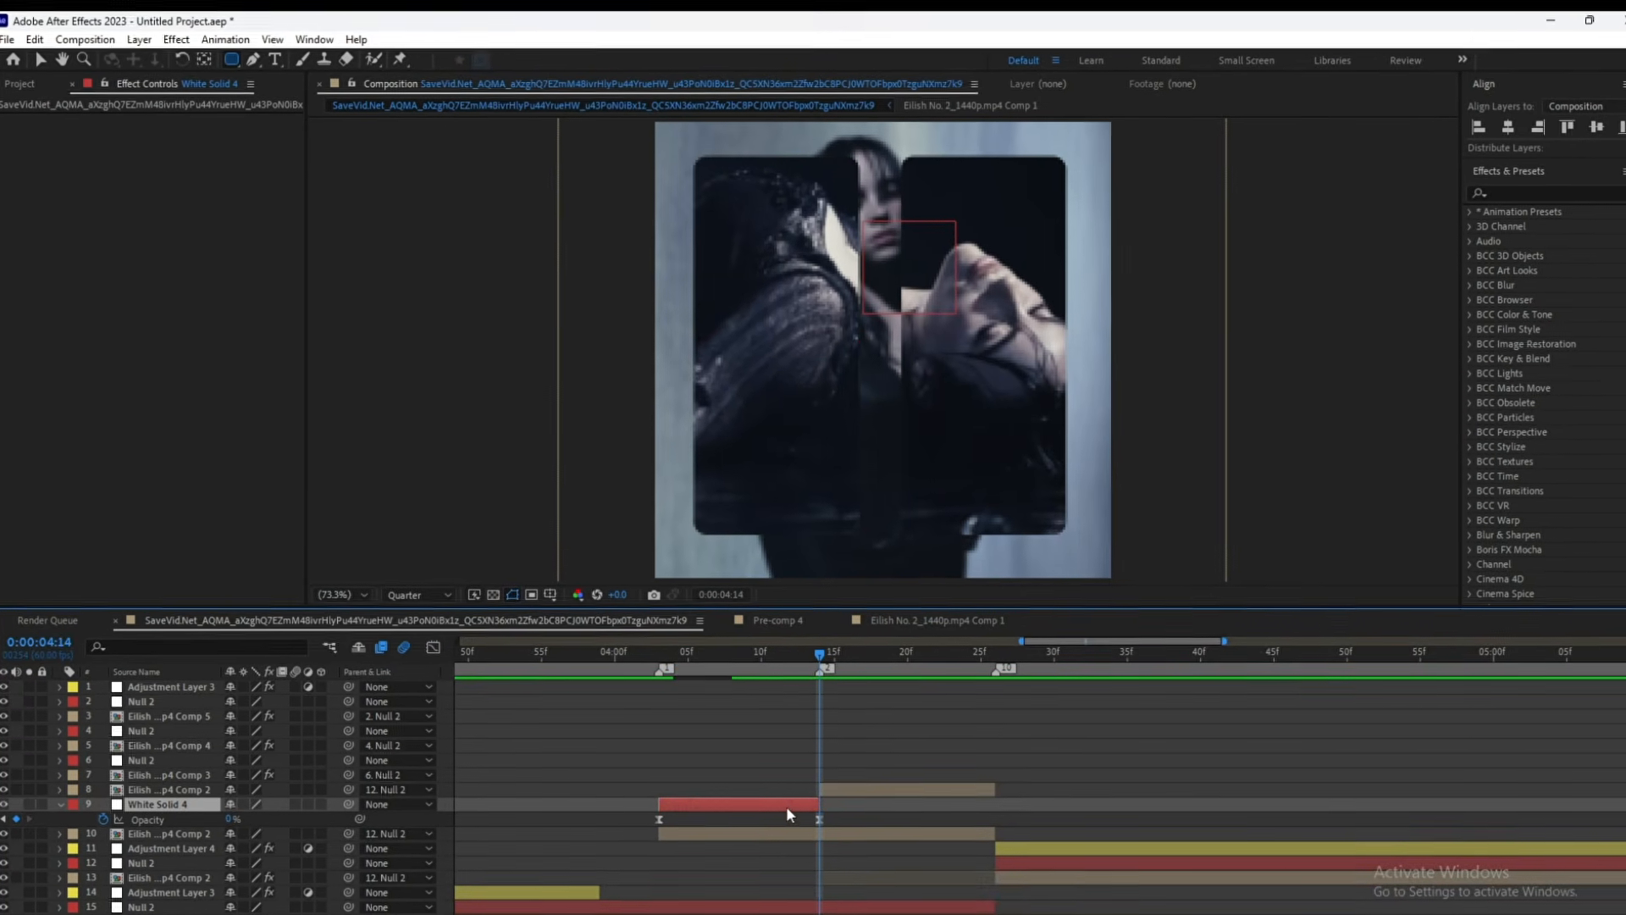
key(ctrl+d)
drag(188, 805, 190, 784)
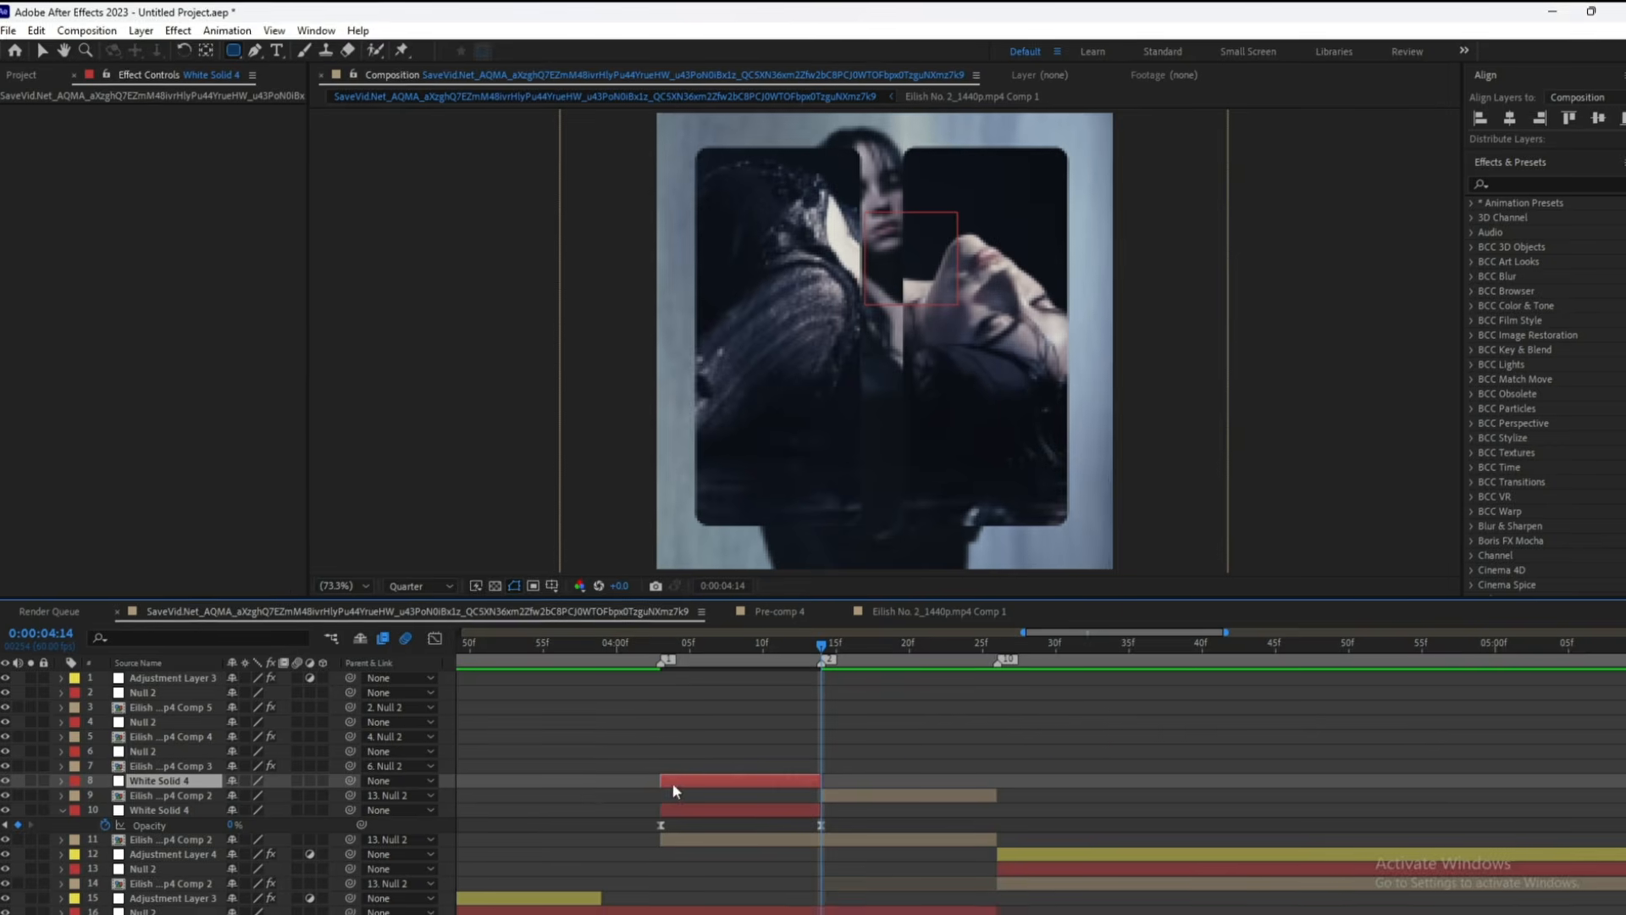
drag(673, 784, 852, 784)
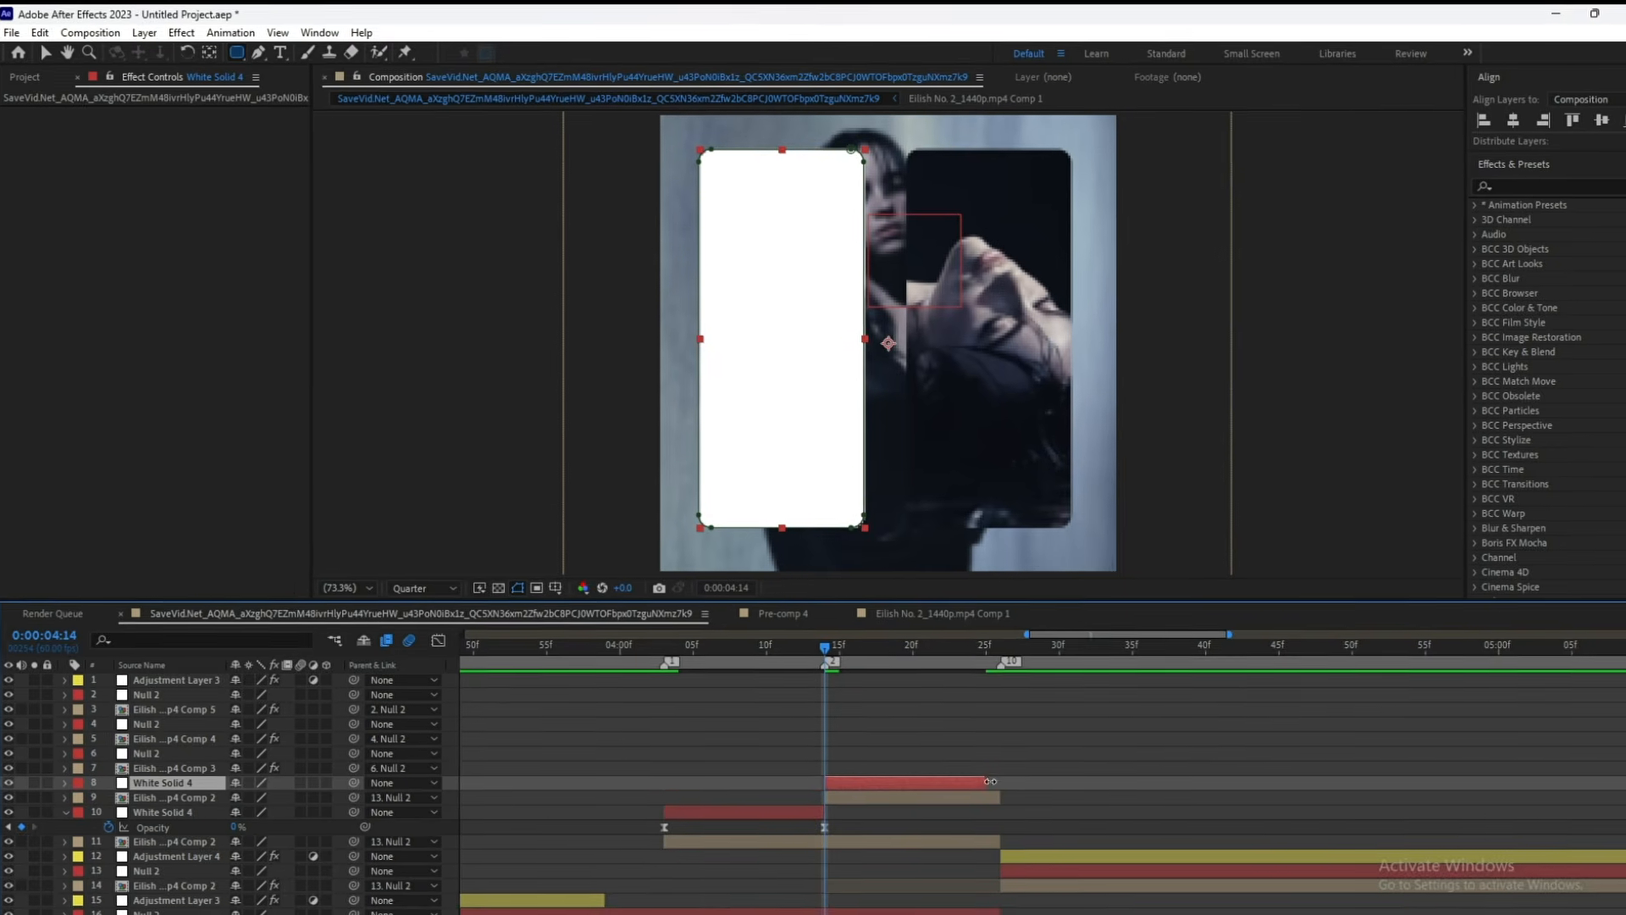
drag(986, 782, 1002, 786)
- Copy Mask 1 from the upper masked Comp 2 layer onto the duplicated White Solid 4
click(840, 798)
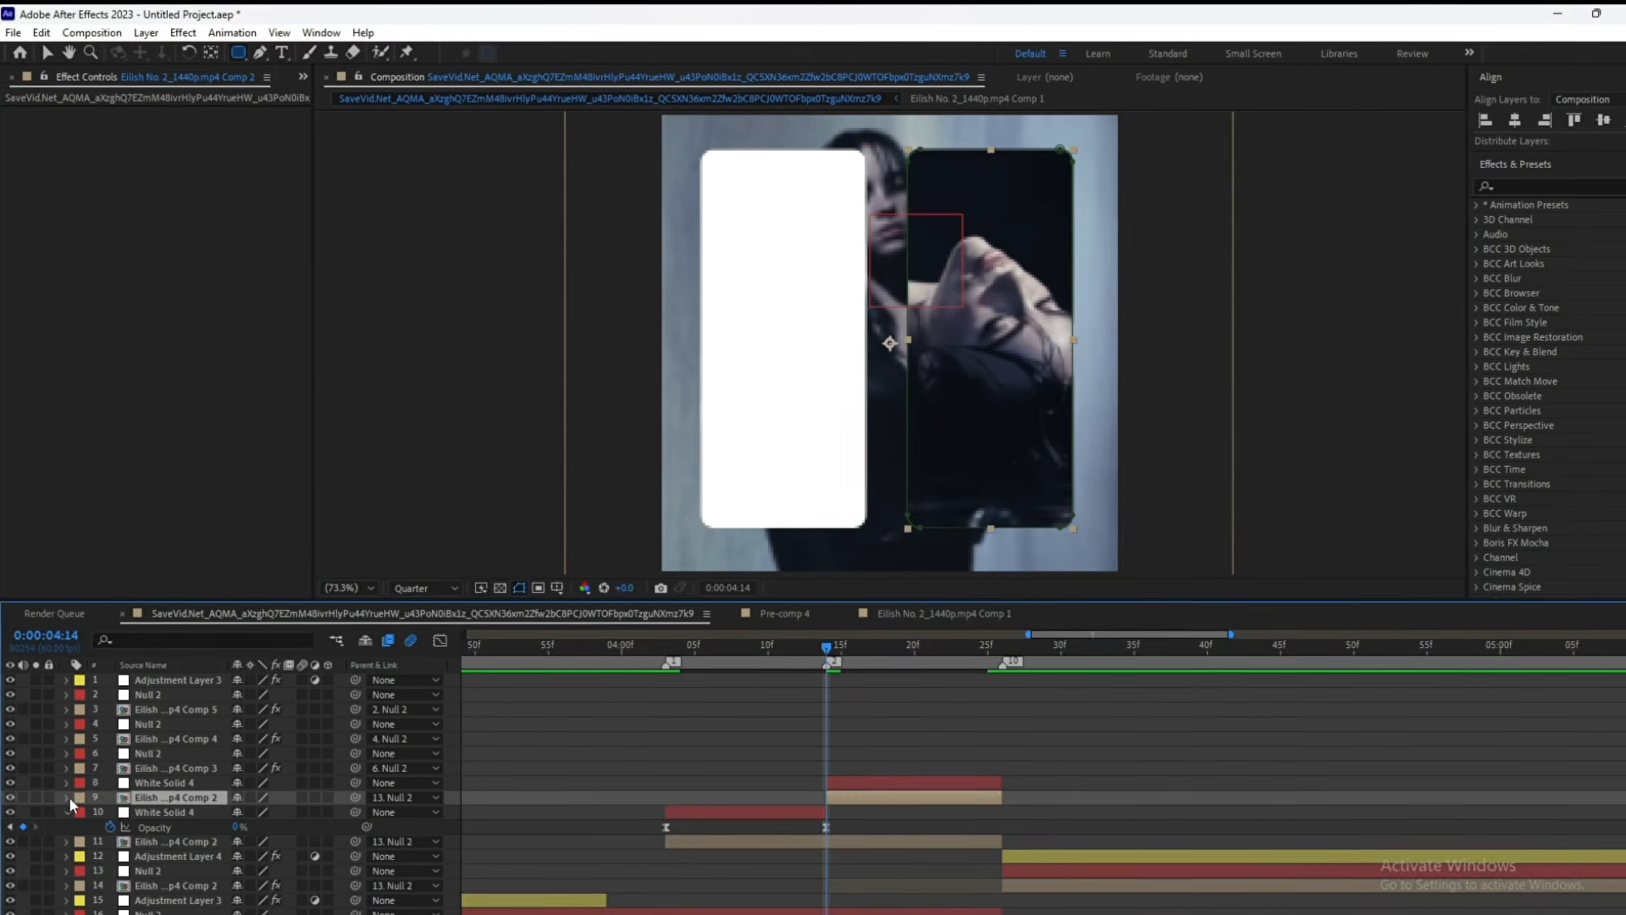
click(66, 798)
click(151, 839)
key(ctrl+c)
click(149, 786)
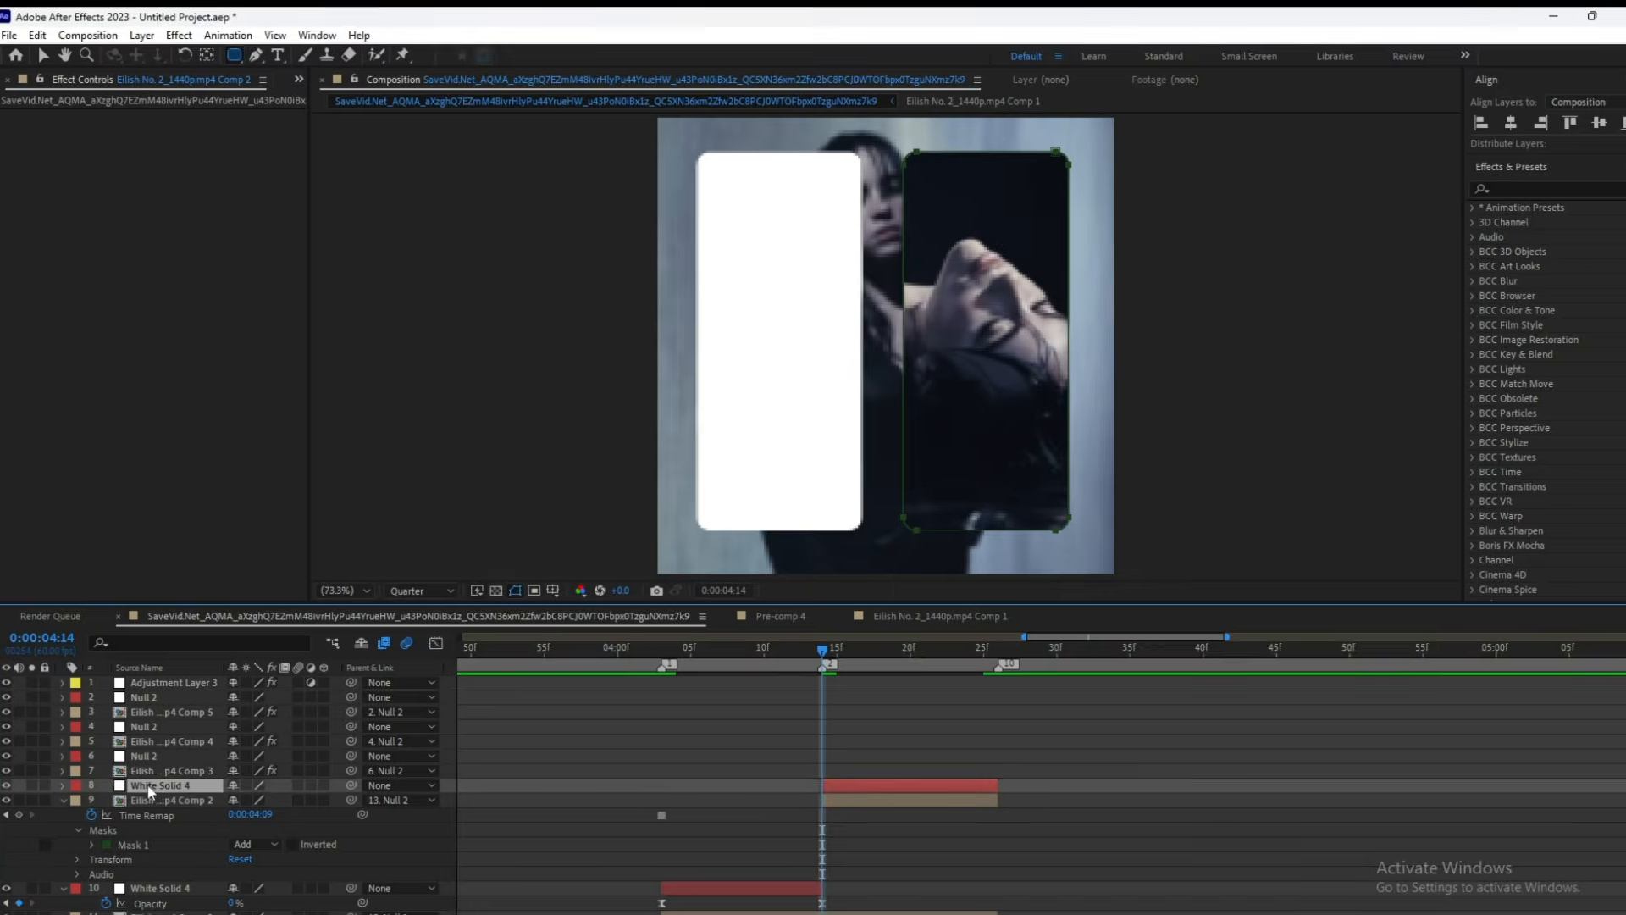
key(ctrl+v)
- Delete the original left-card mask from the duplicated White Solid 4, keeping only the pasted Mask 2
click(59, 786)
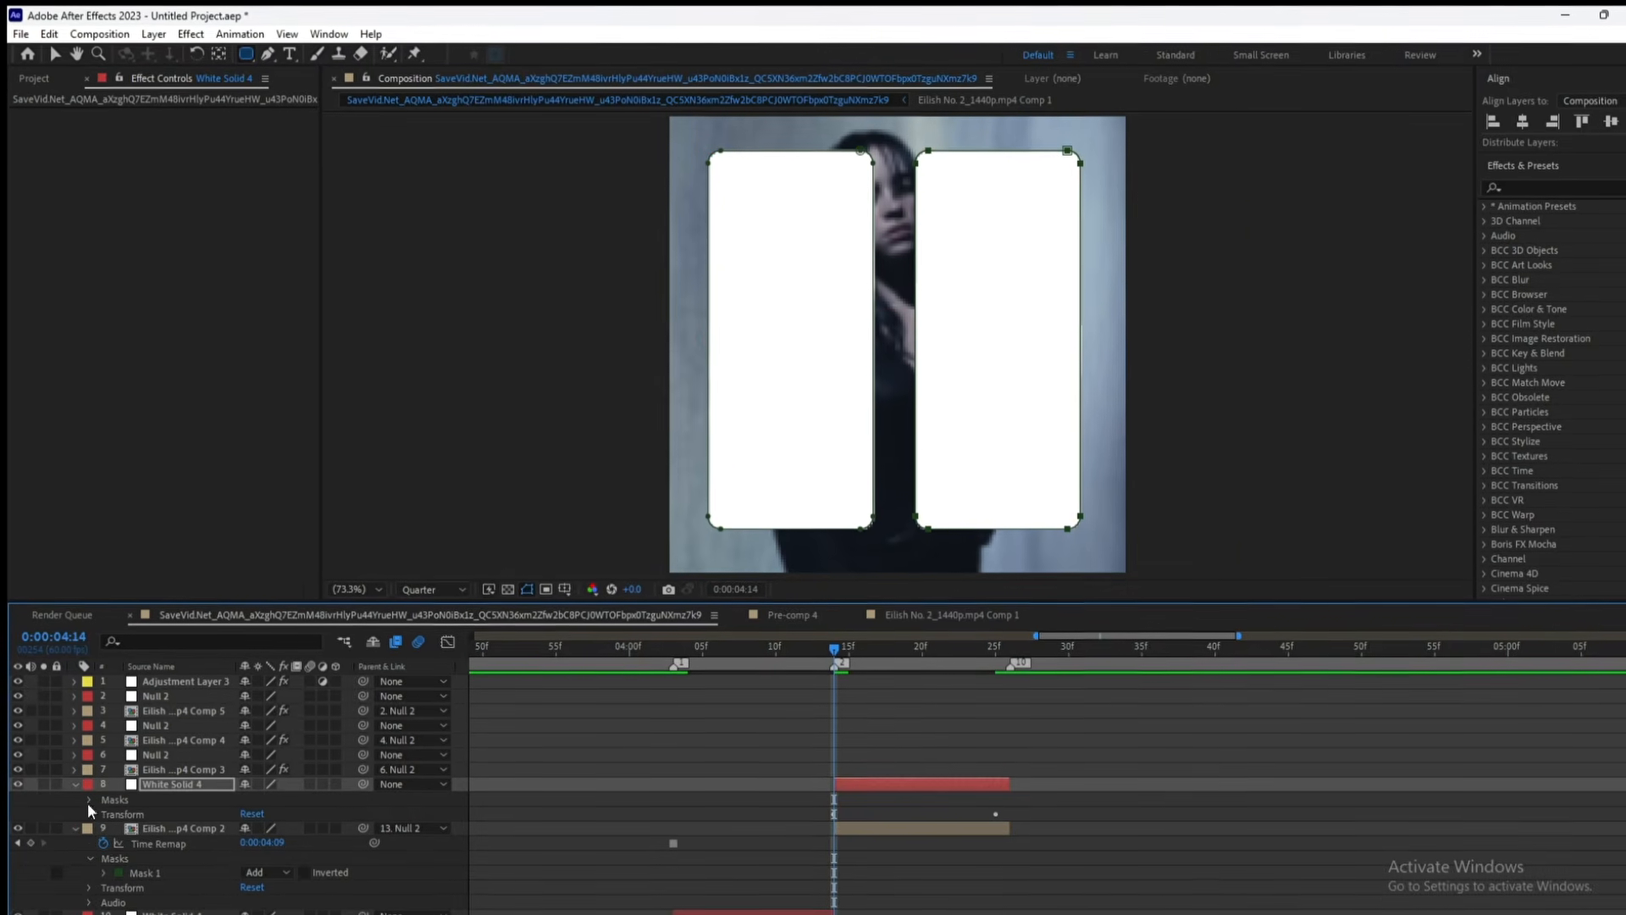
click(85, 796)
click(136, 813)
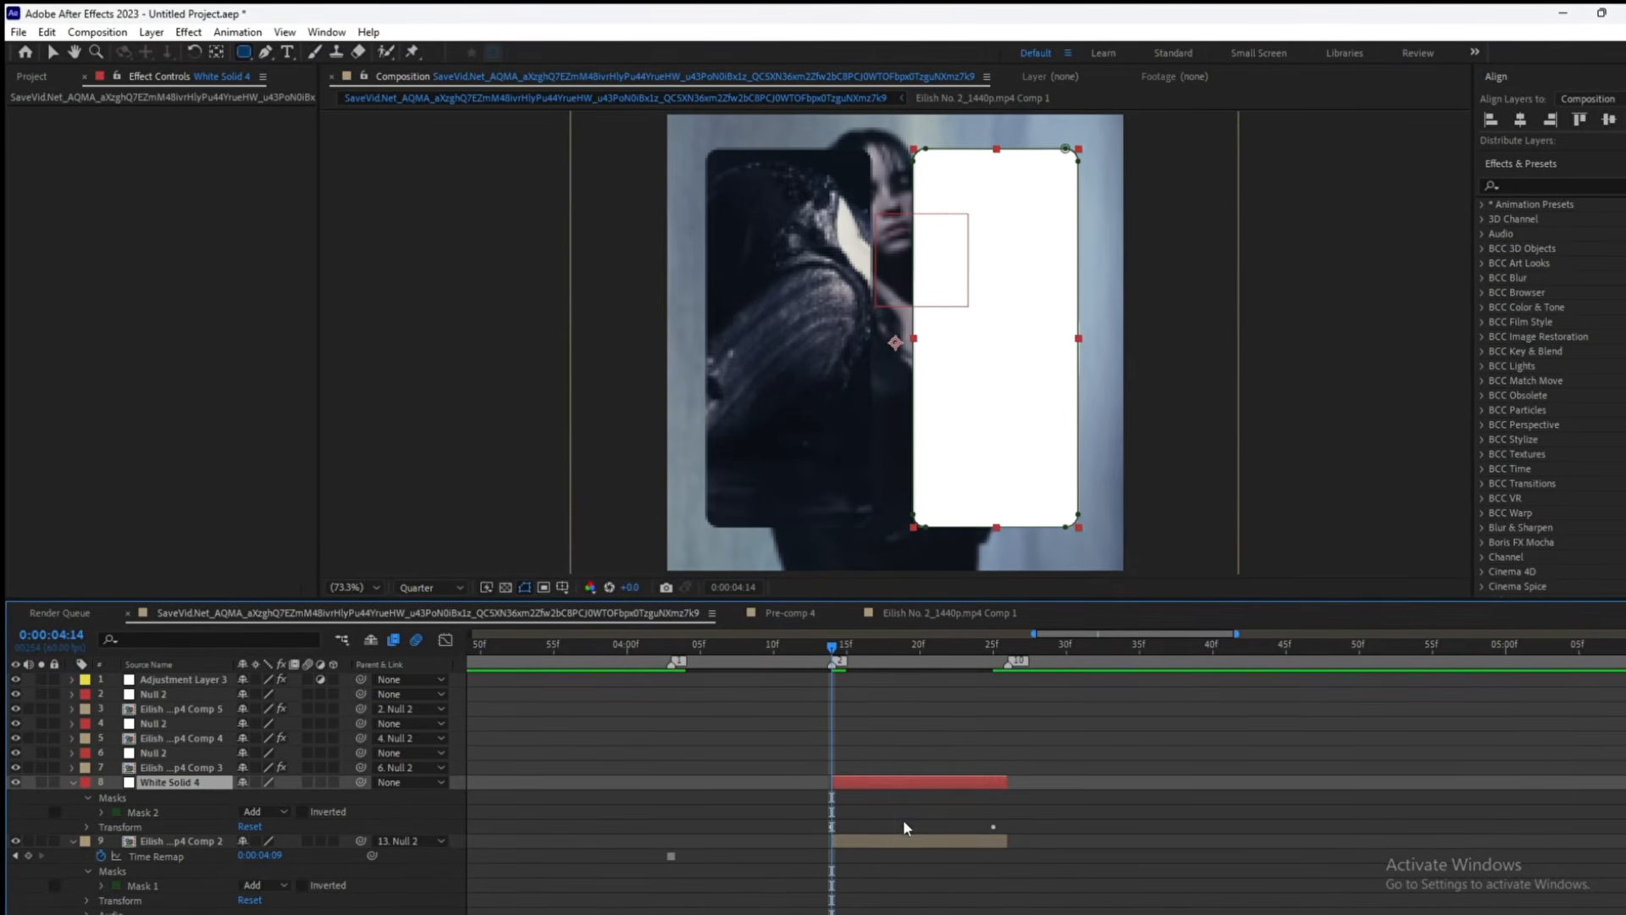
click(70, 785)
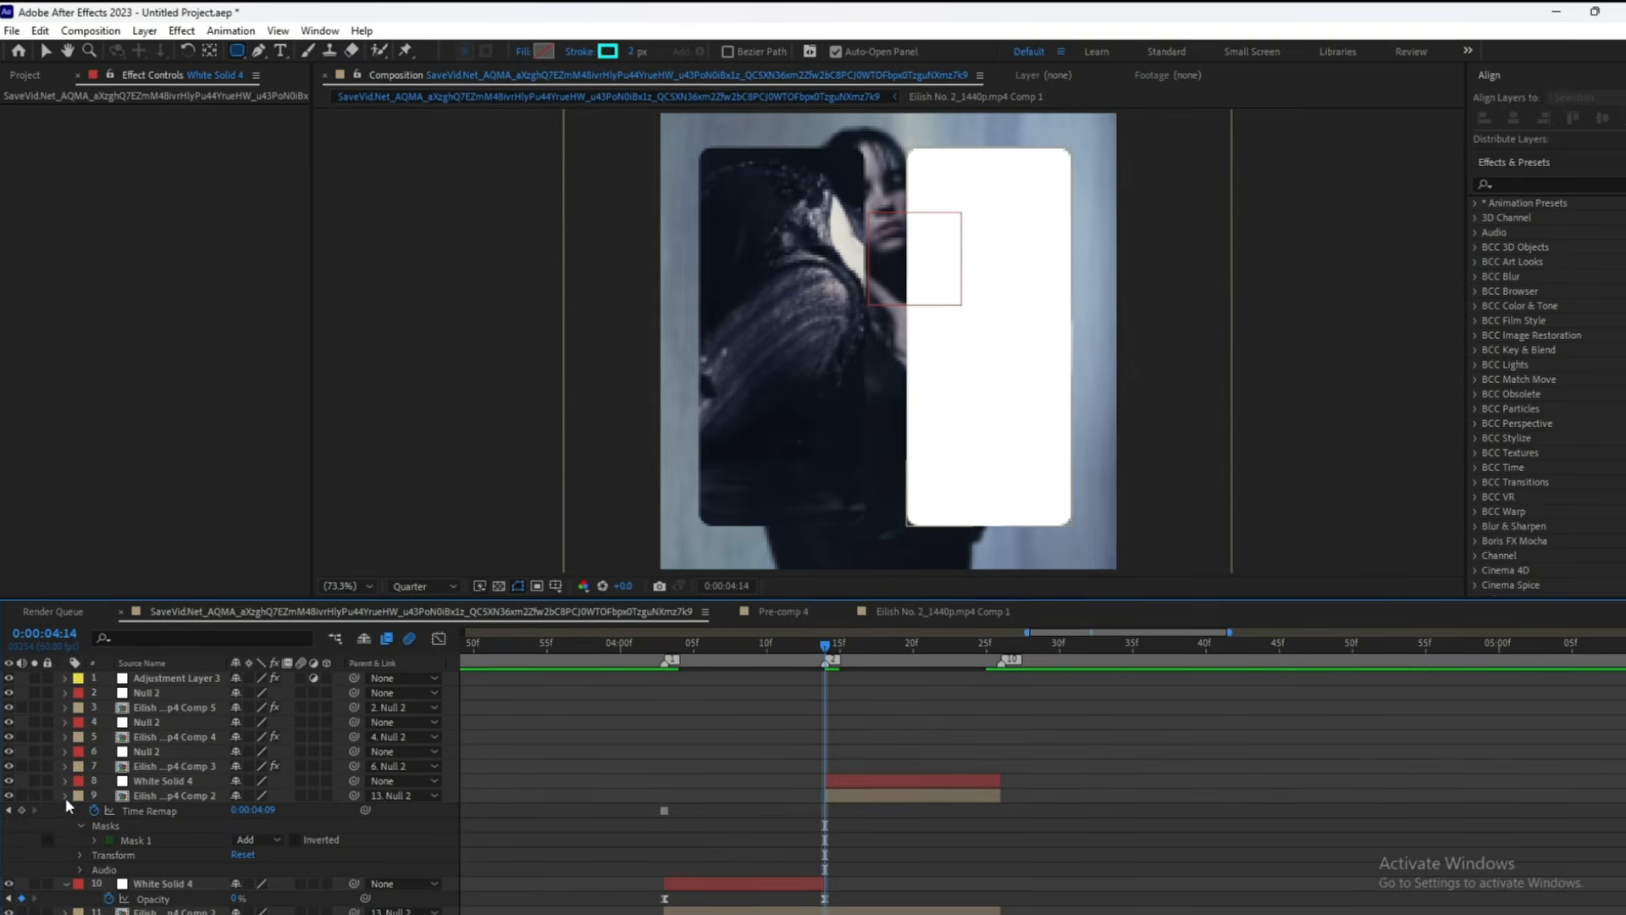
click(68, 798)
- Pre-compose both white solids and both masked Comp 2 layers as Pre-comp 5, moving all attributes into the new composition
click(147, 785)
shift+click(160, 846)
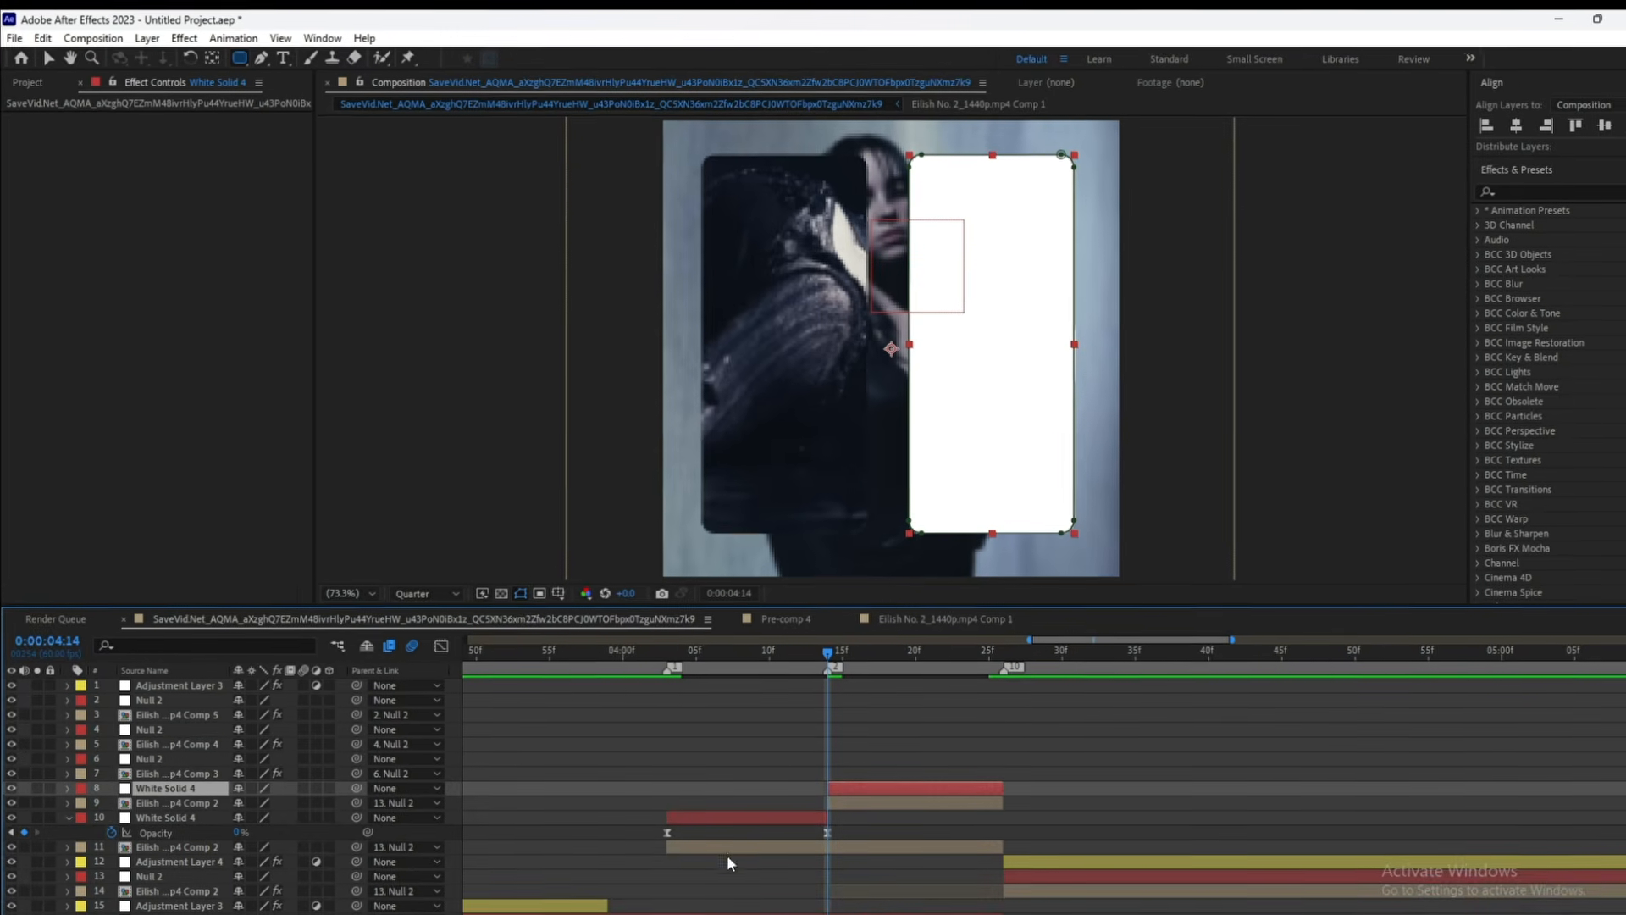
right_click(728, 841)
click(796, 726)
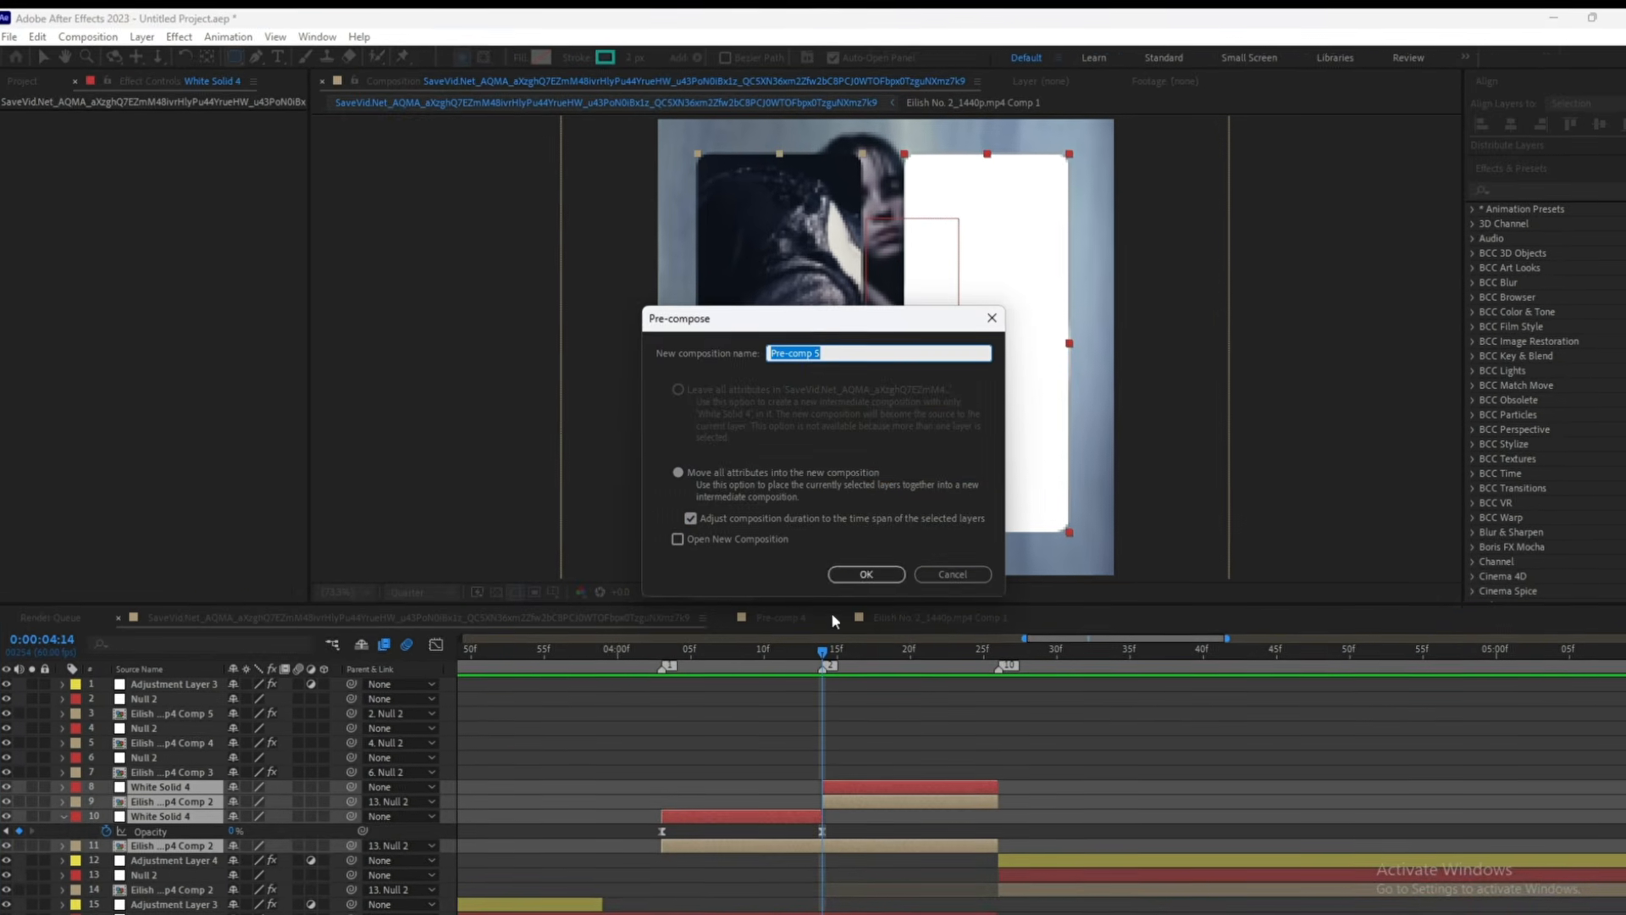
click(856, 573)
- Place Pre-comp 5 directly above the Comp 1 layer and parent it to the Null 2 above it
drag(824, 647, 659, 697)
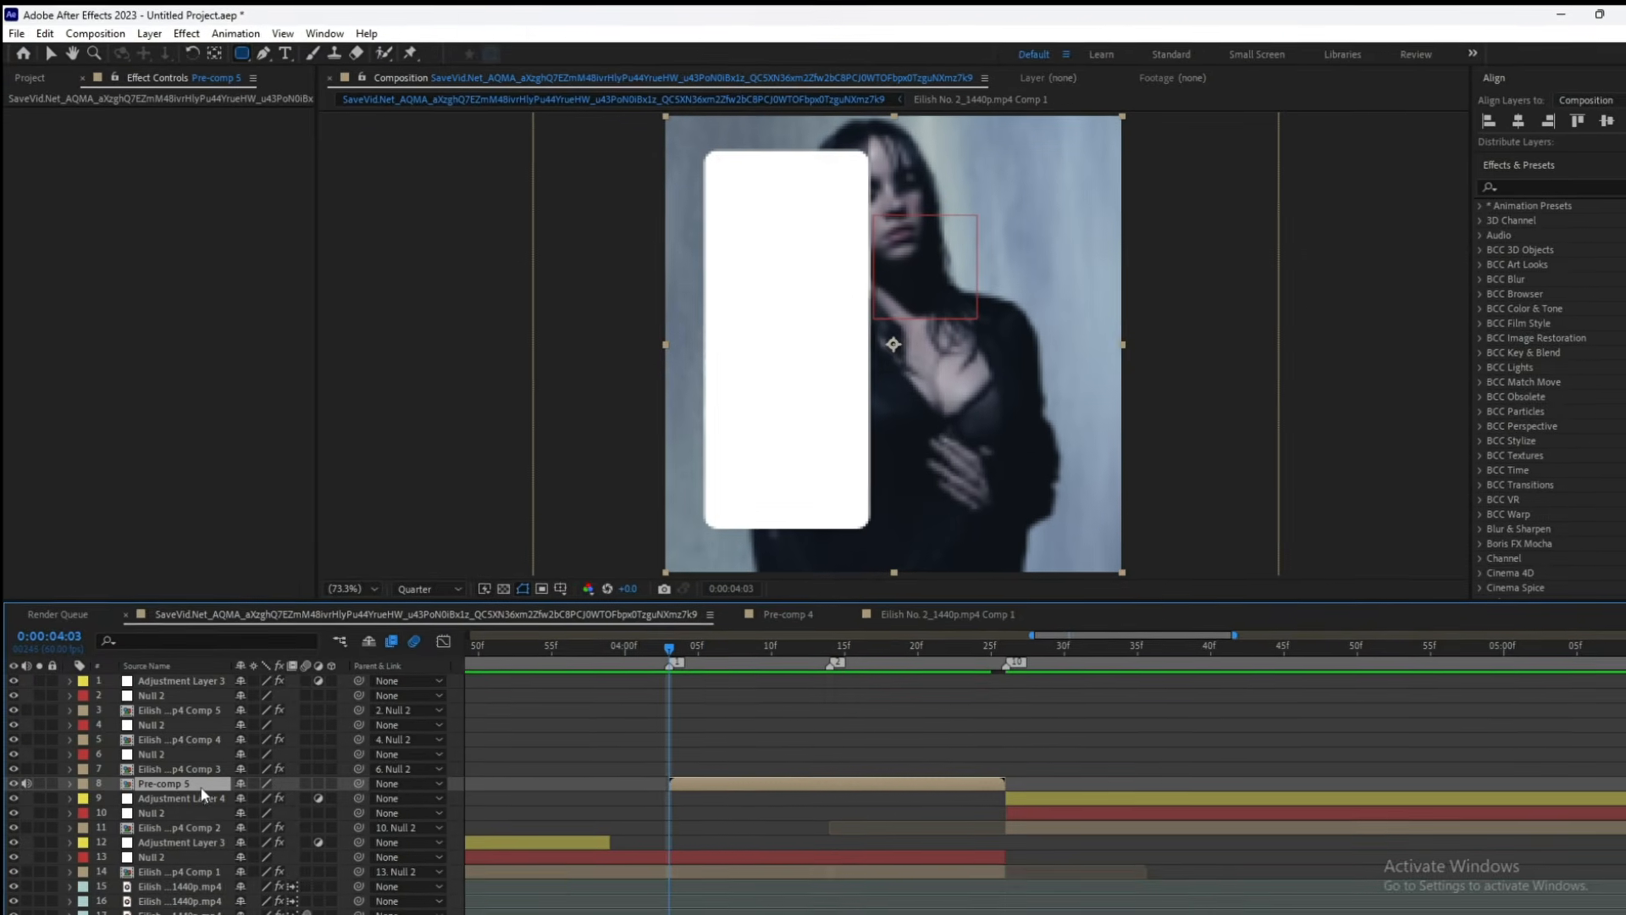
drag(169, 786, 153, 845)
- Scale Pre-comp 5 to 79.2% and centre it horizontally and vertically in the composition
drag(771, 651, 938, 696)
key(s)
drag(282, 876, 285, 876)
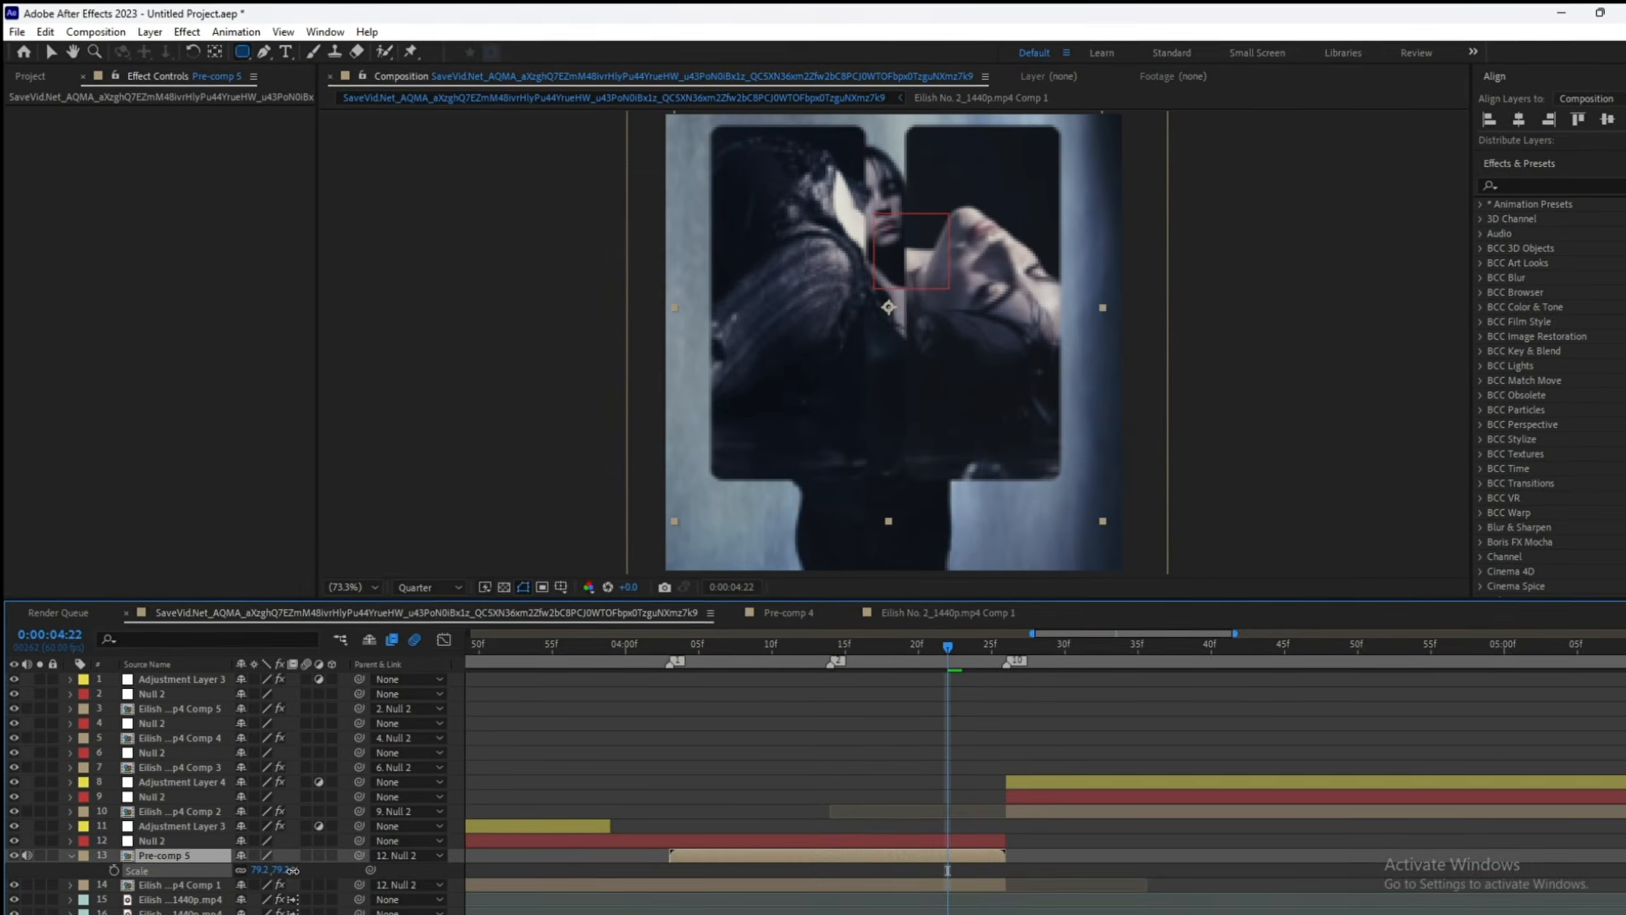
click(1515, 125)
click(1596, 119)
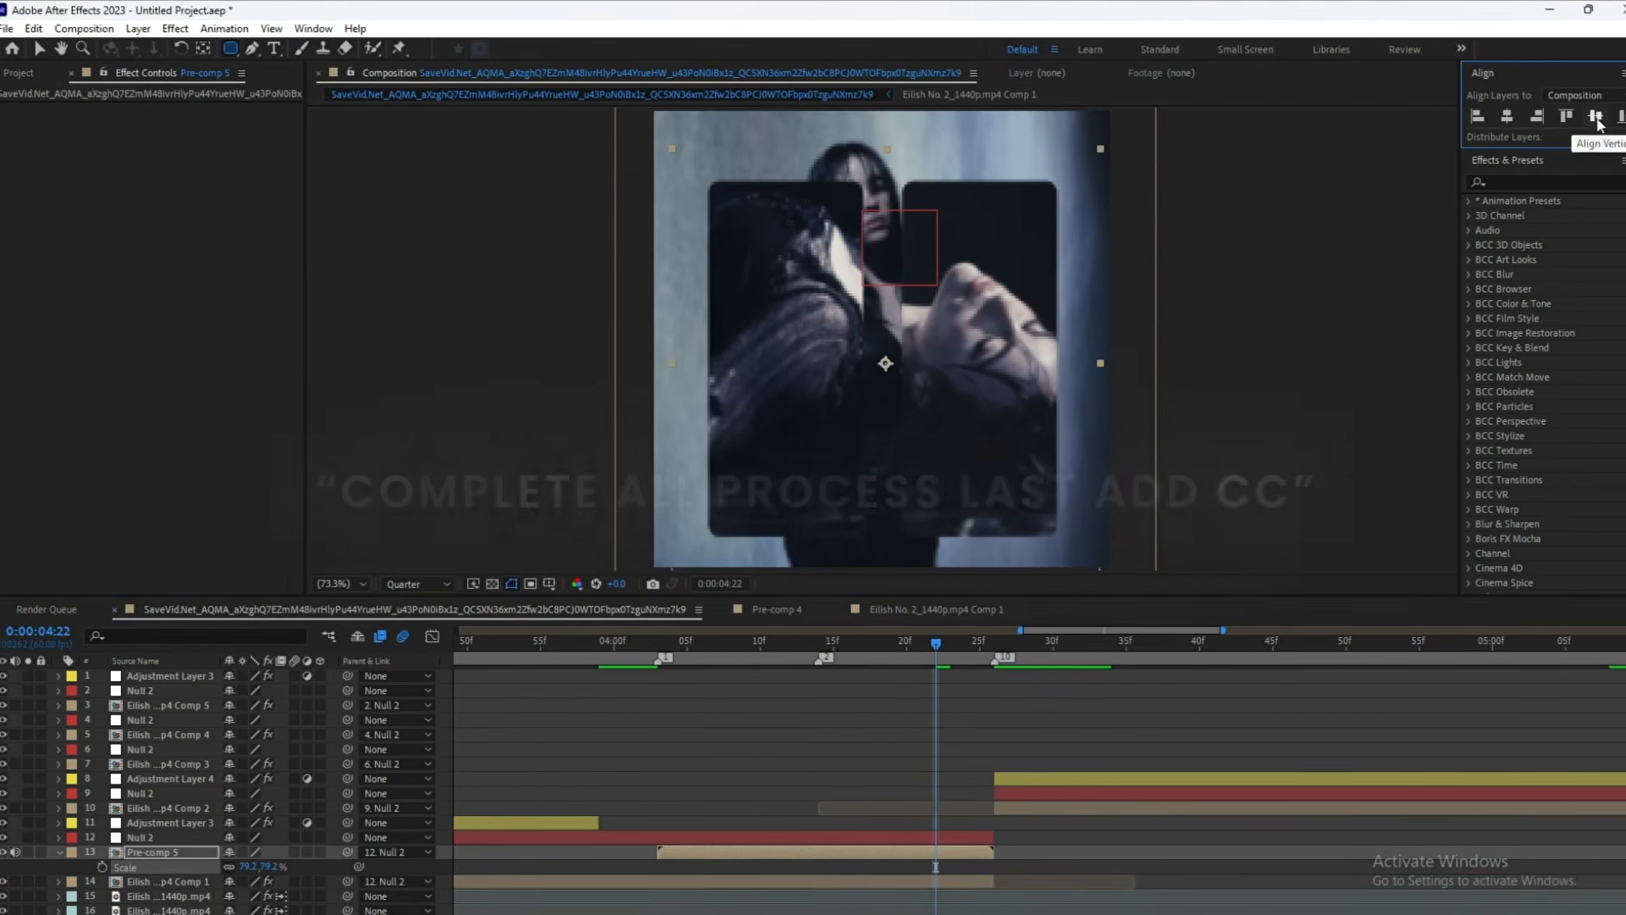
- Set the viewer magnification to Fit up to 100% and play back the full edit from near its start
drag(889, 657, 571, 718)
click(736, 656)
scroll(745, 665, down, 7)
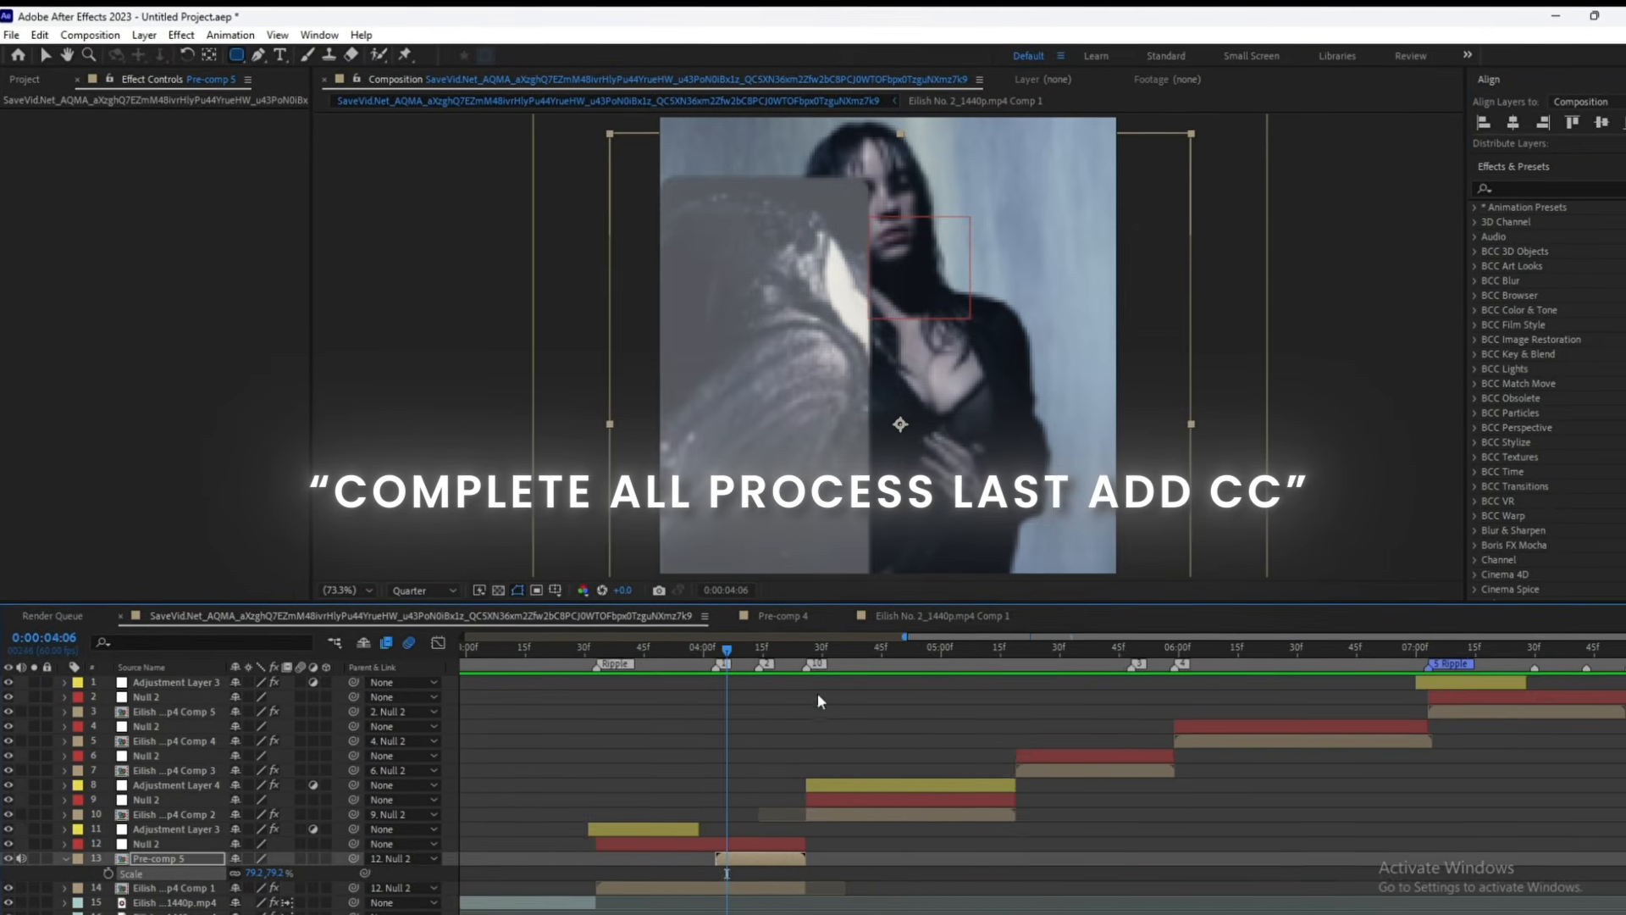
drag(751, 664, 375, 600)
click(369, 586)
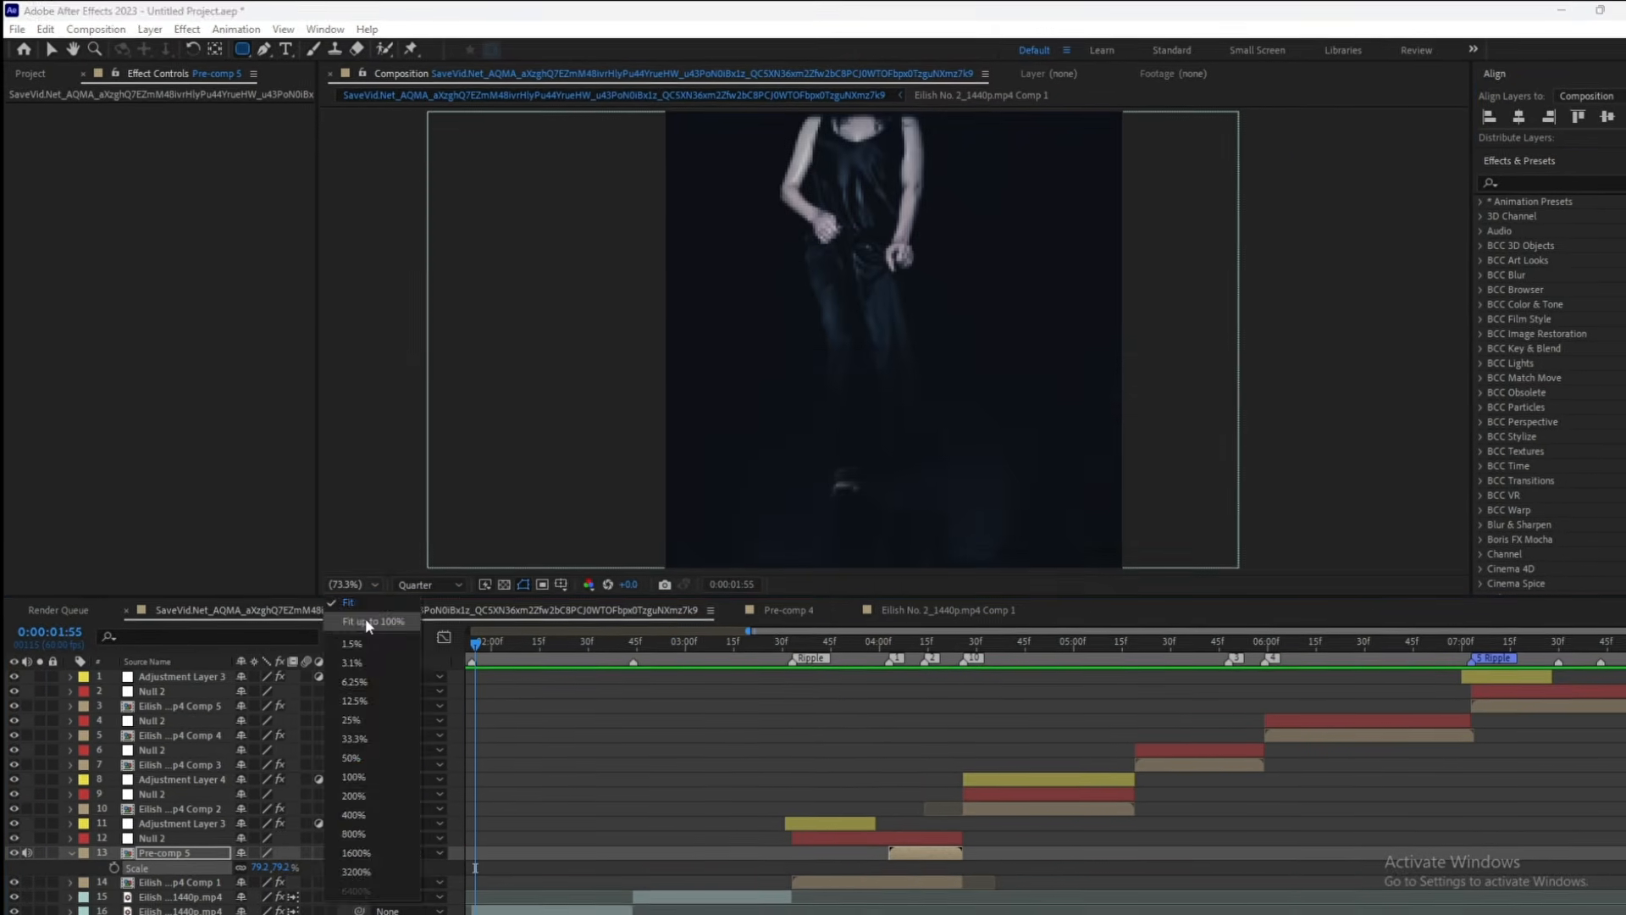
click(366, 622)
drag(493, 655, 354, 688)
scroll(813, 782, down, 2)
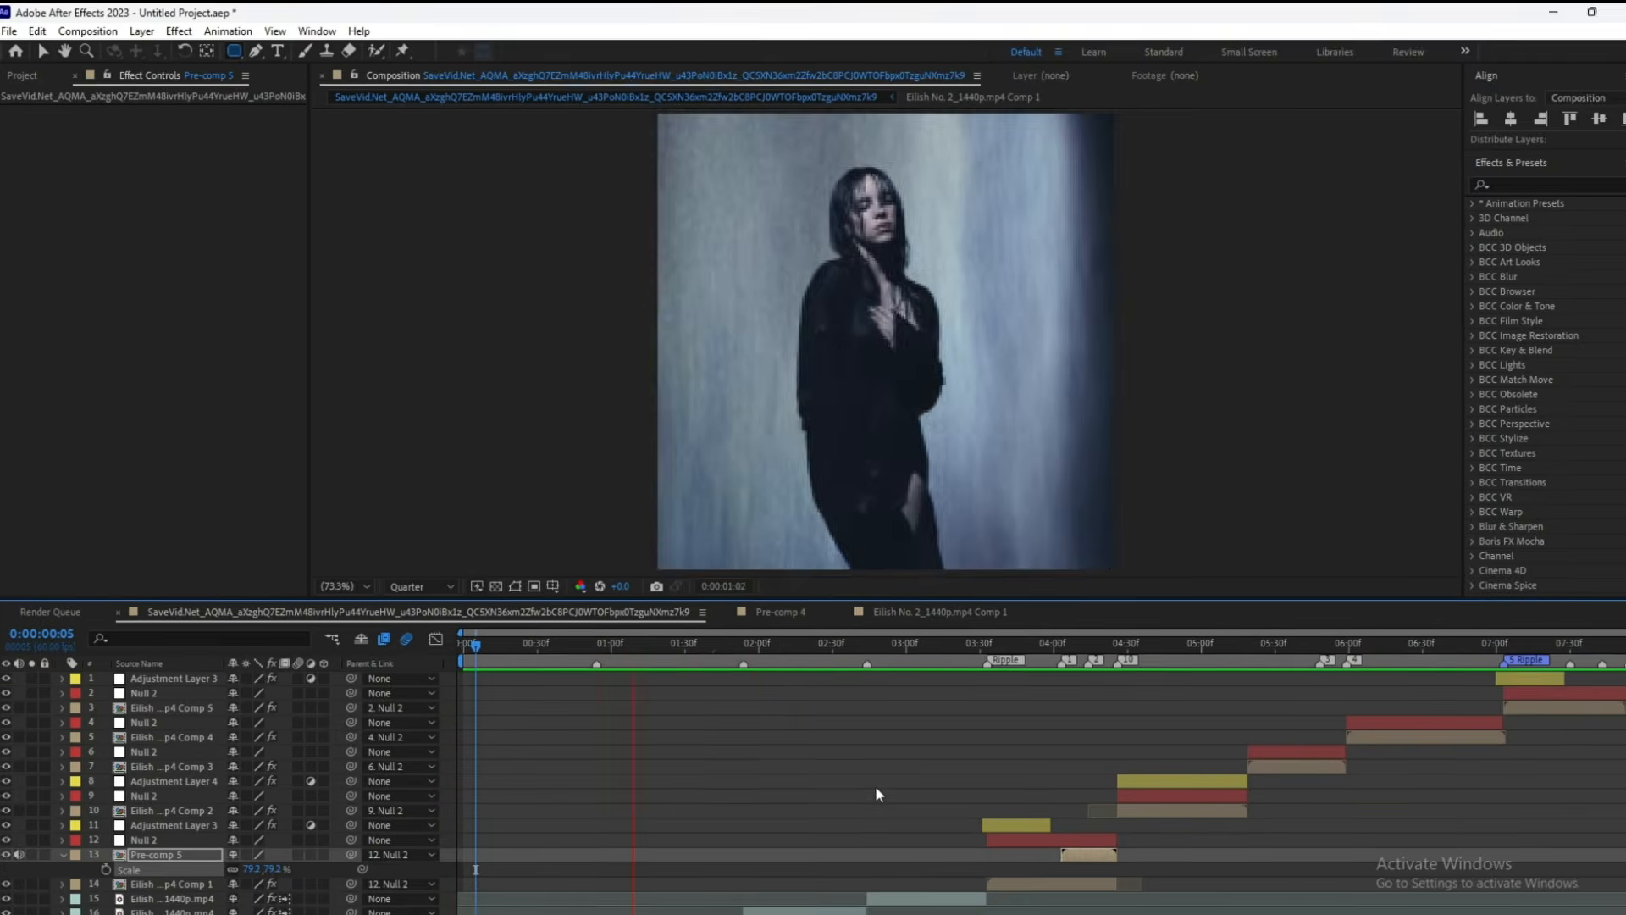
key(space)
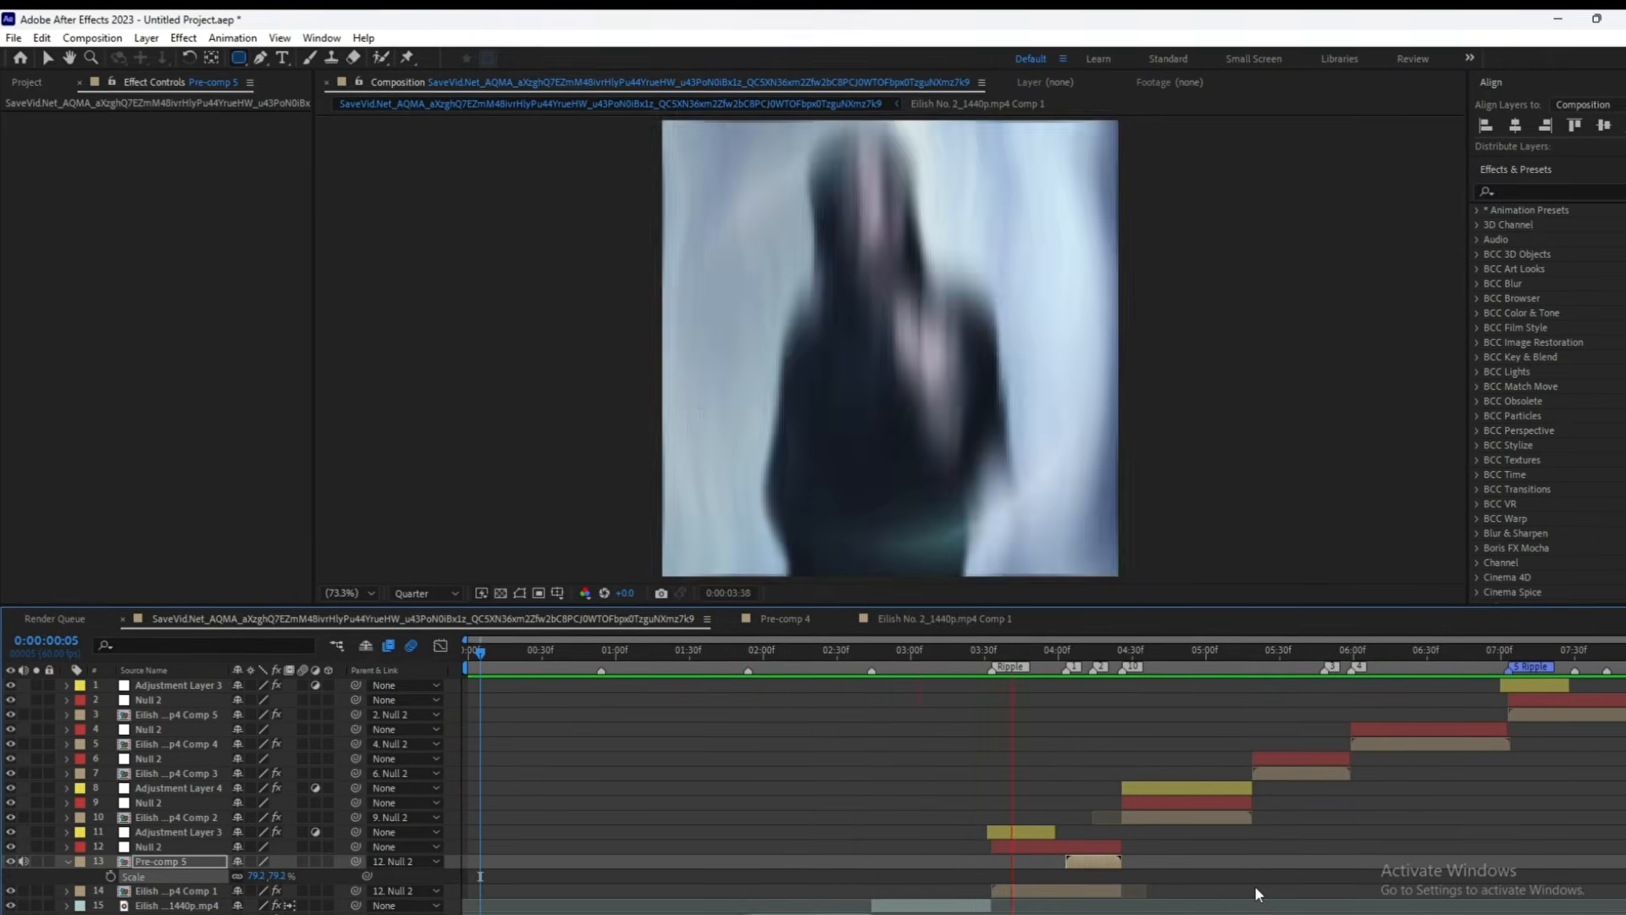